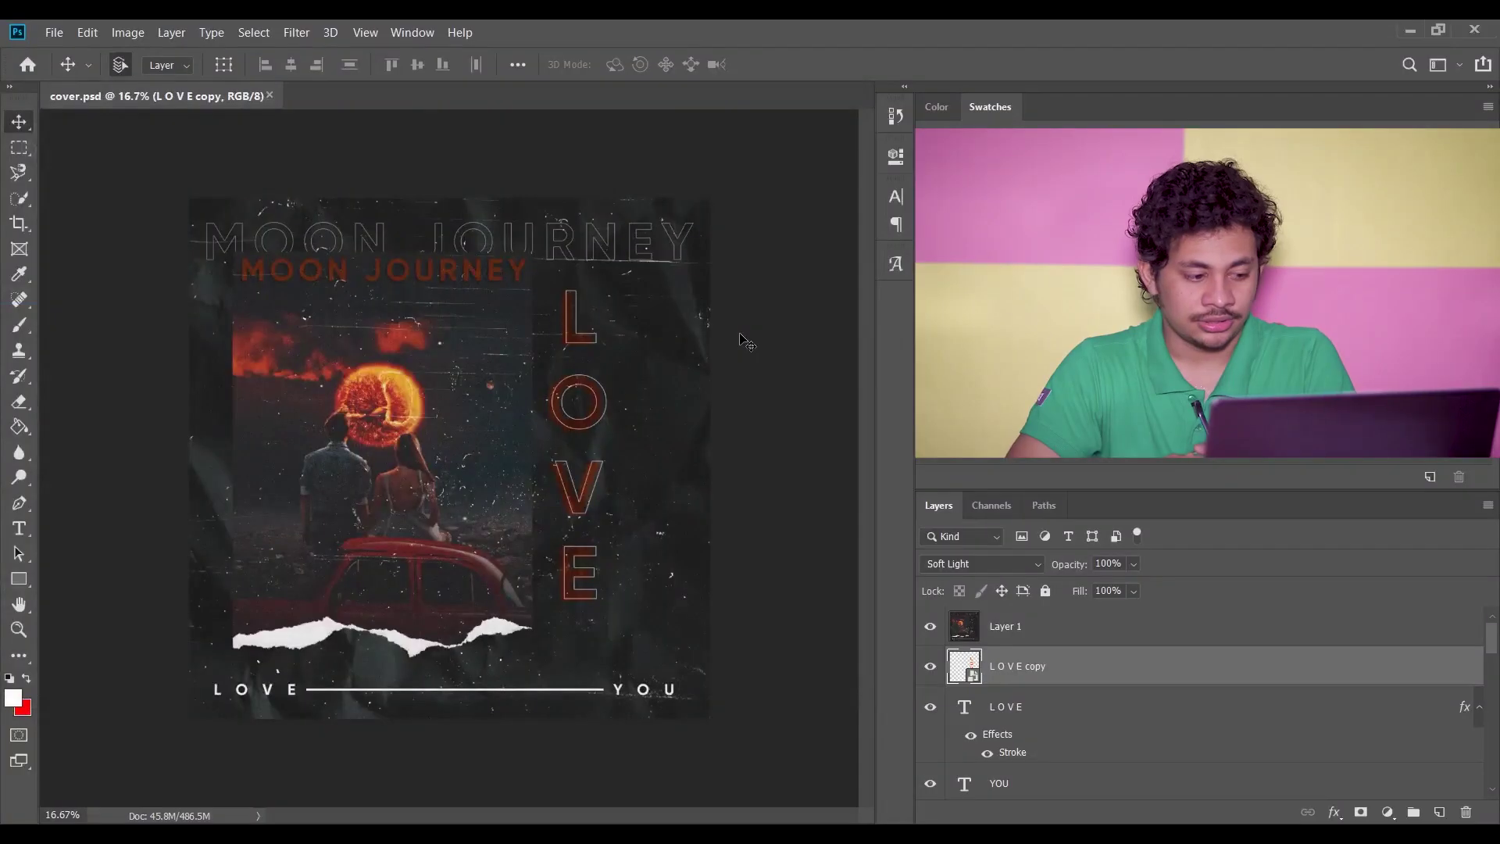
Create a new blank white 4000 × 4000 px document at 300 ppi
click(54, 32)
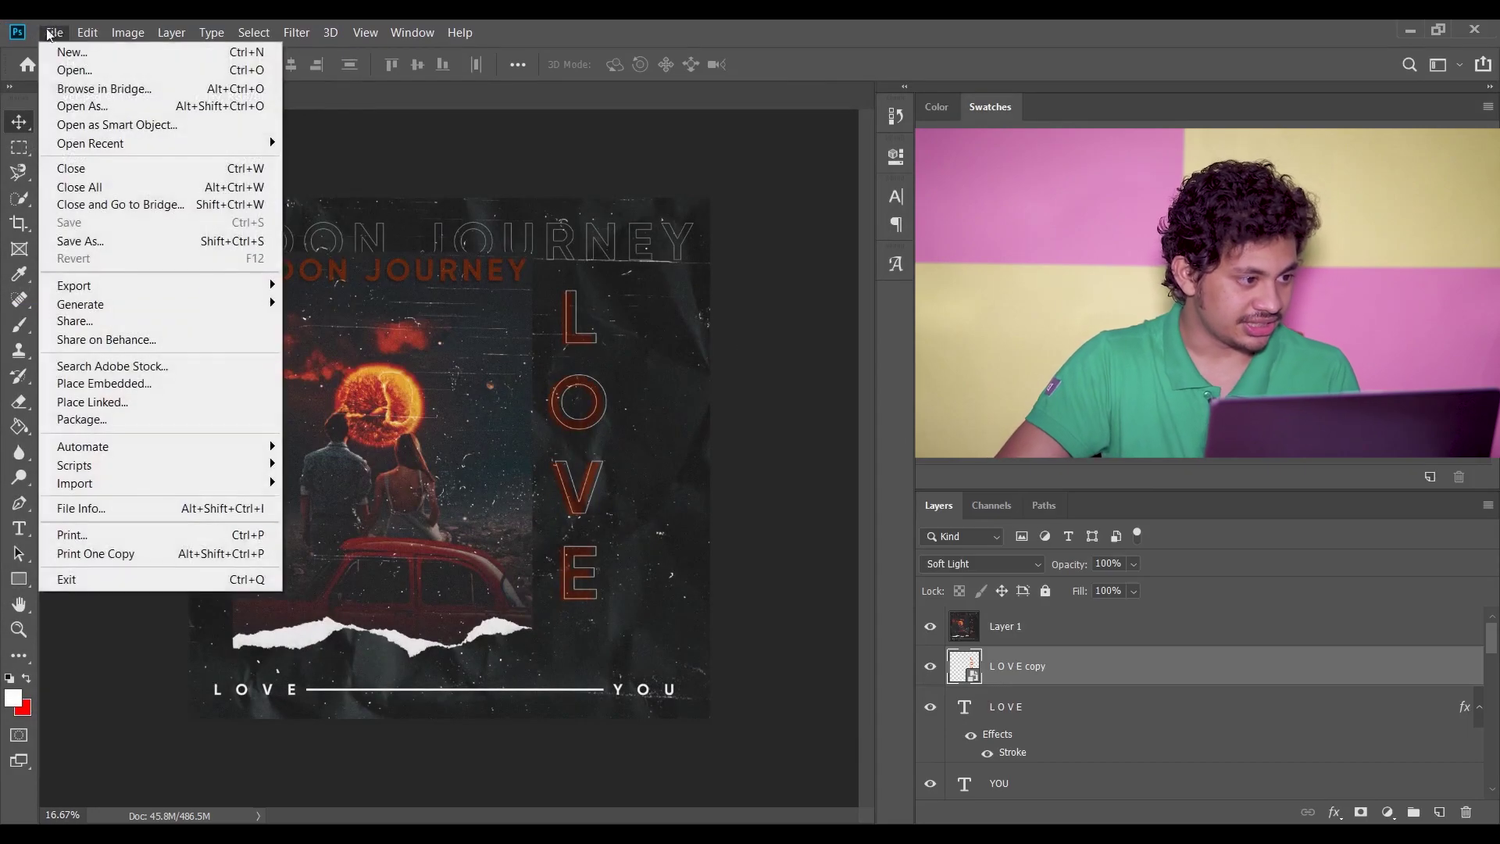
click(66, 47)
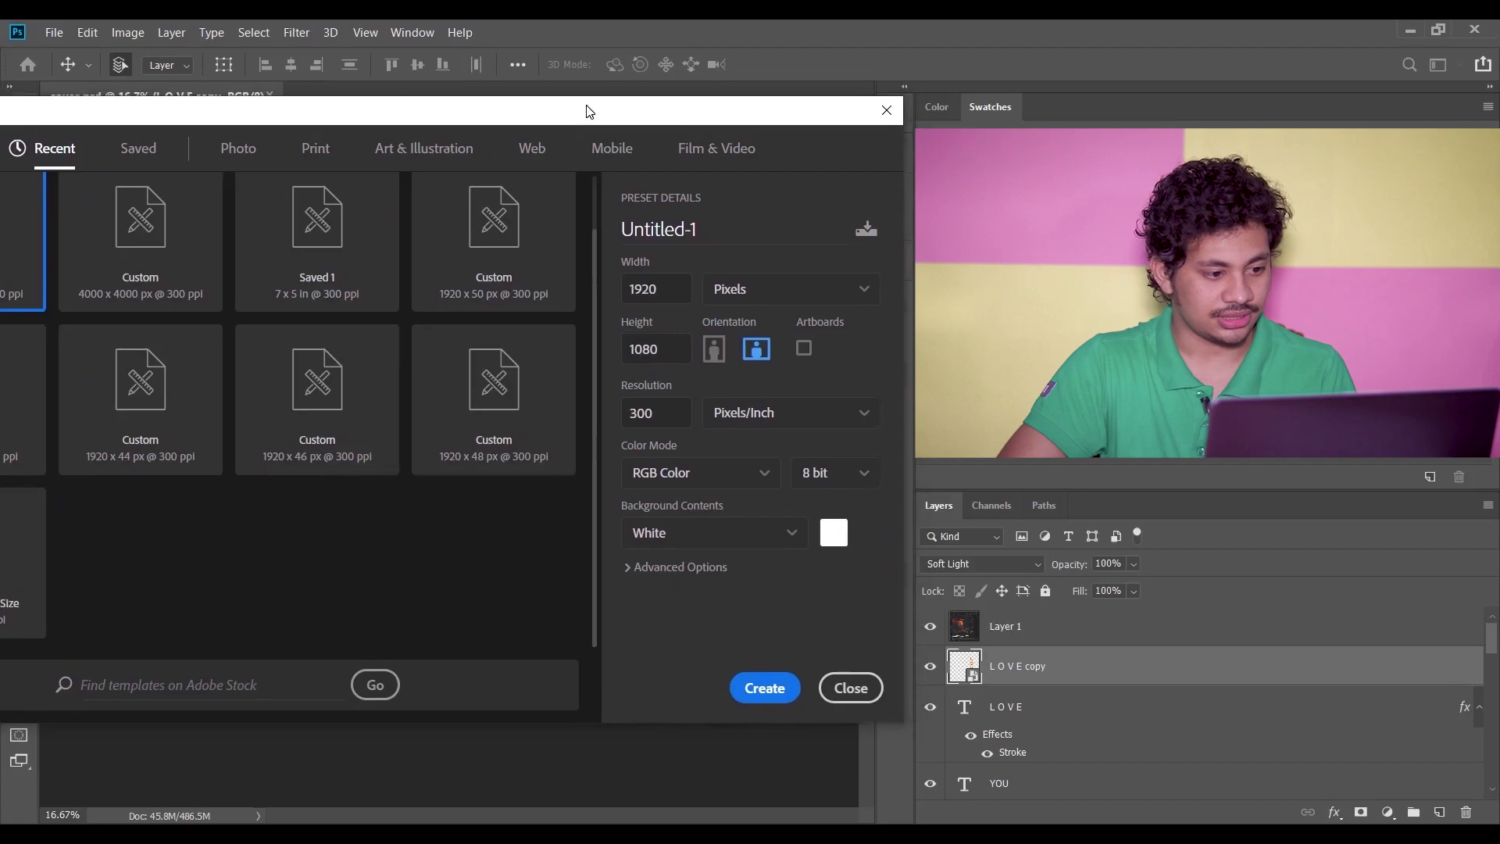
text(4000)
key(Tab)
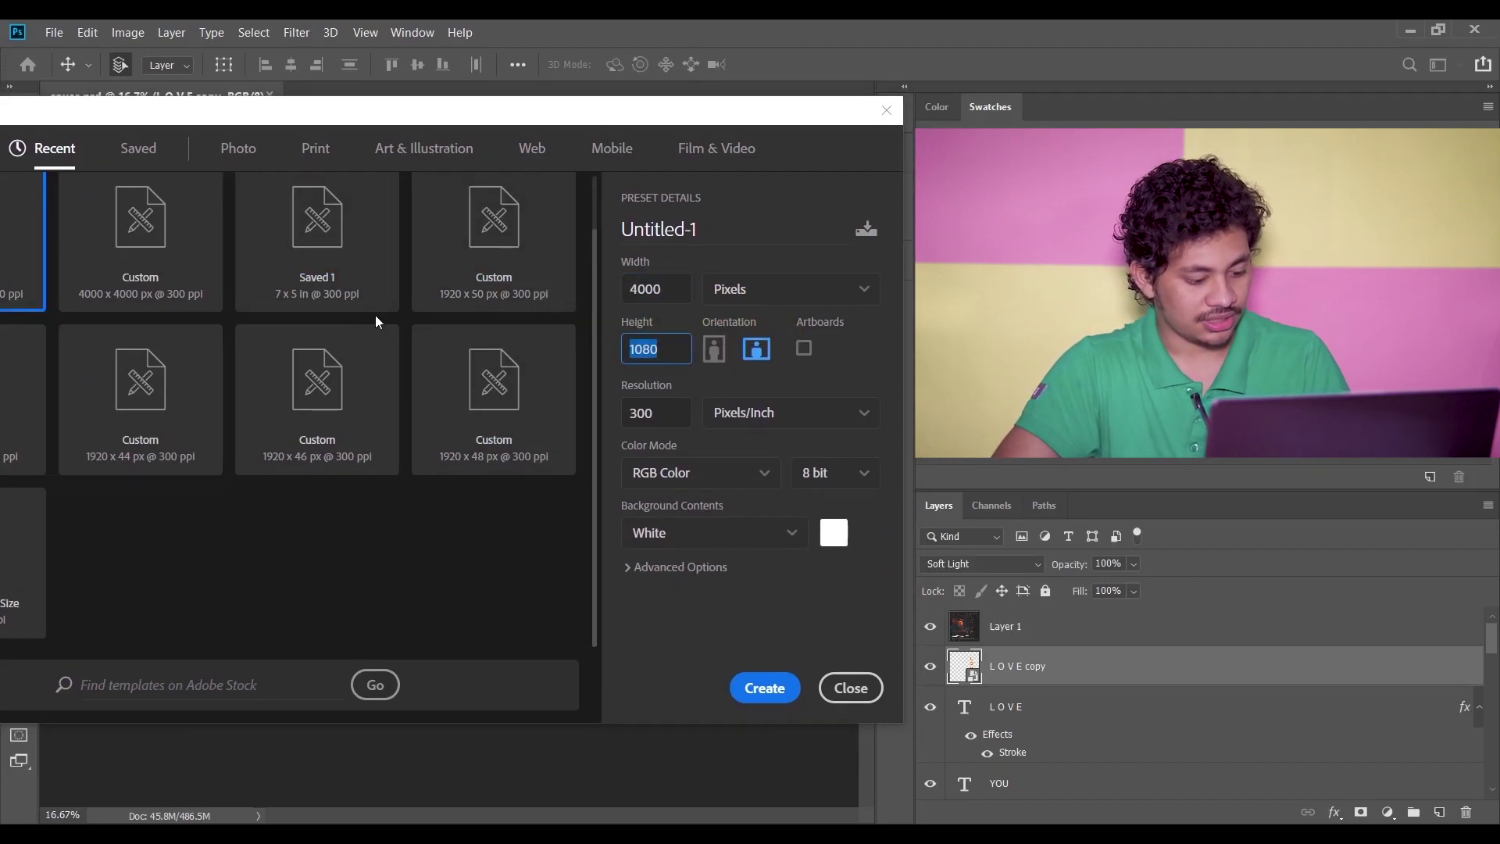
text(4000)
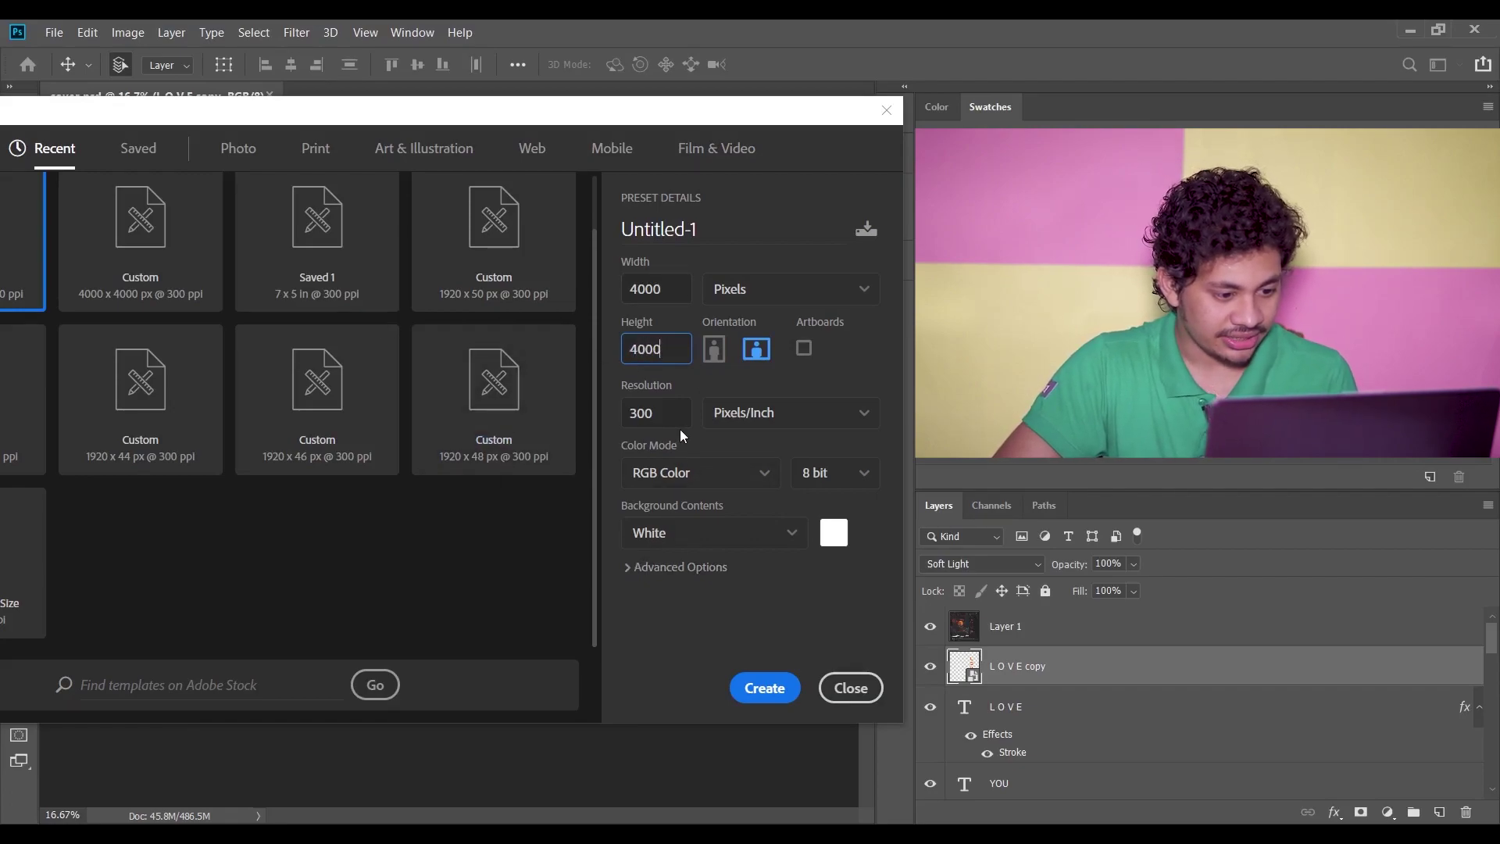
click(772, 688)
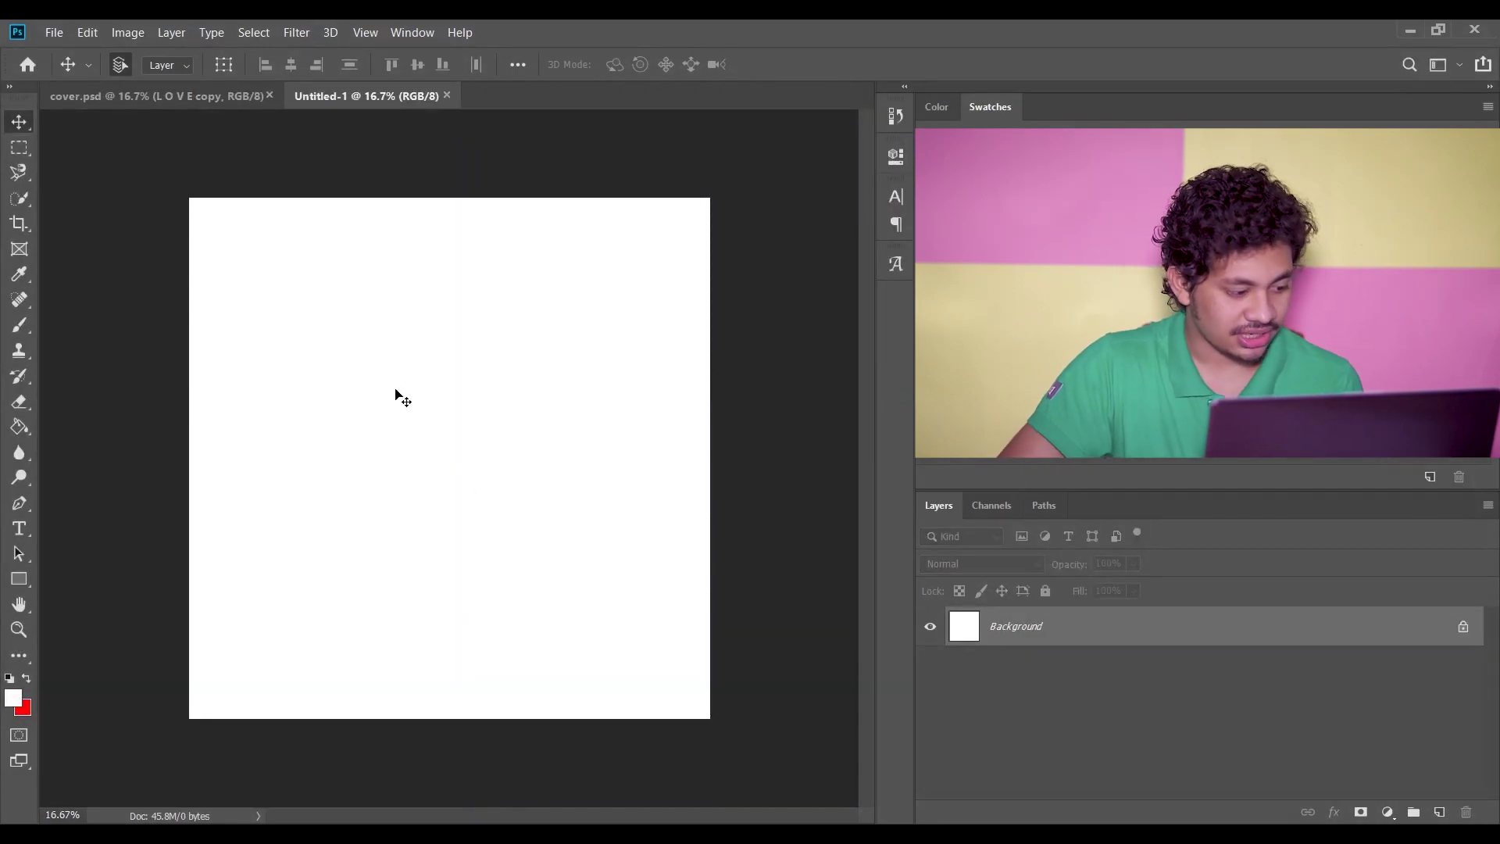
click(54, 32)
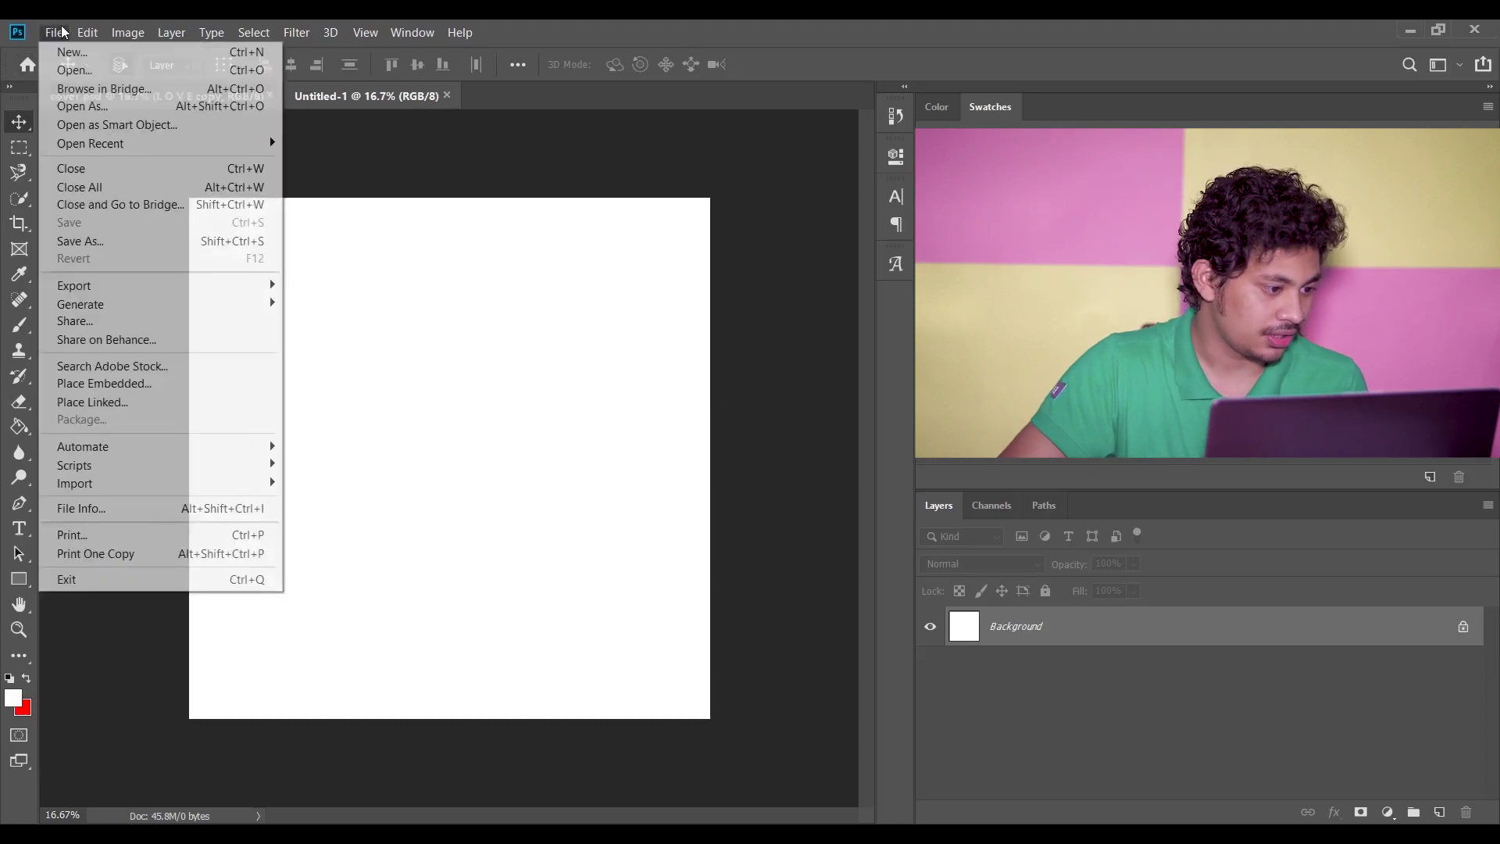
Place BlackPaper_NI as an embedded layer over the canvas and fit the view to the window
click(137, 386)
click(336, 172)
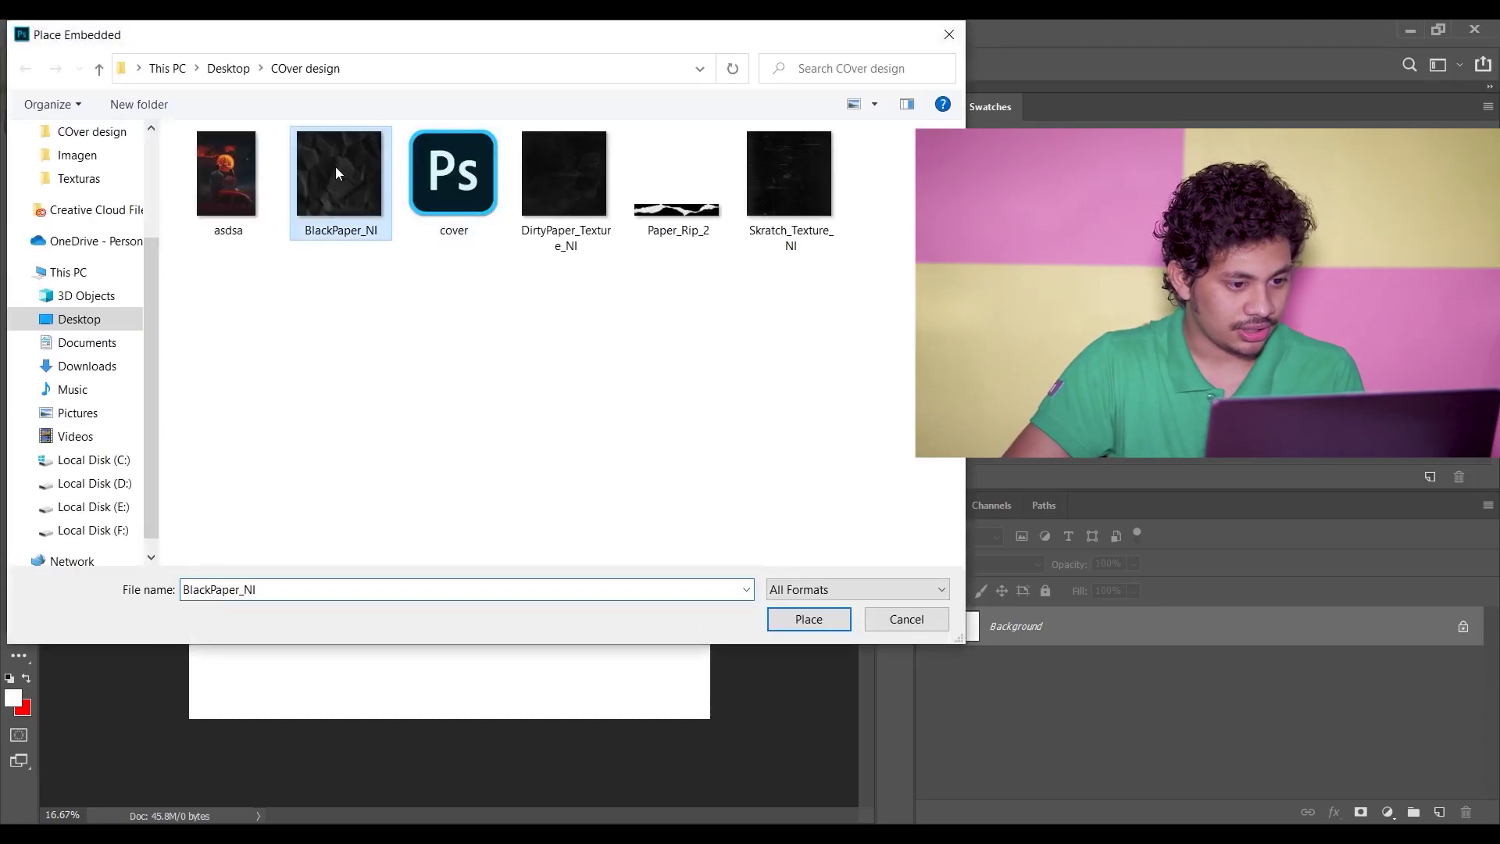
click(797, 619)
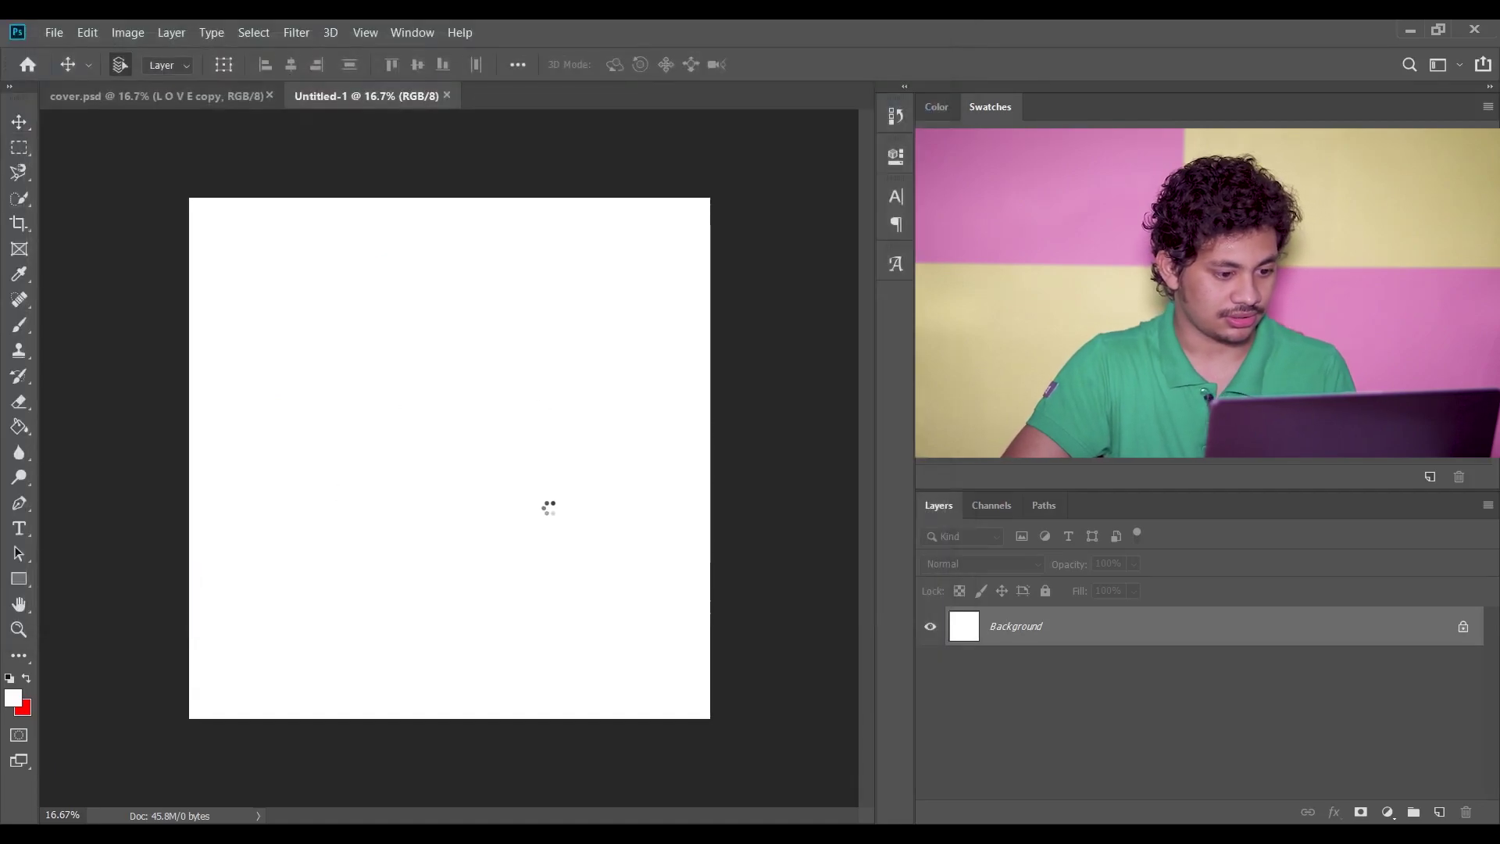
key(Return)
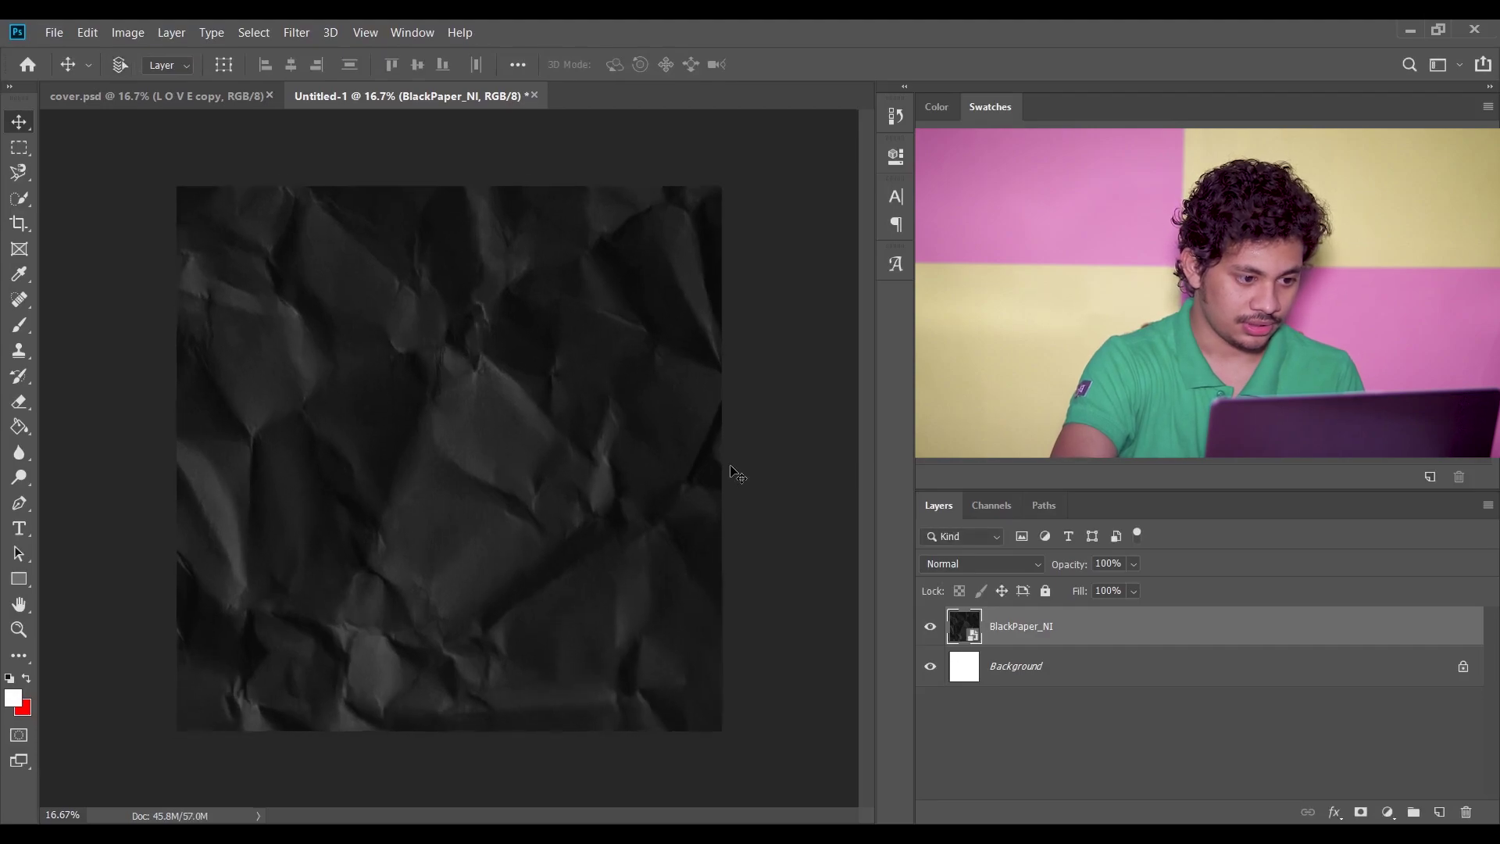
key(ctrl+0)
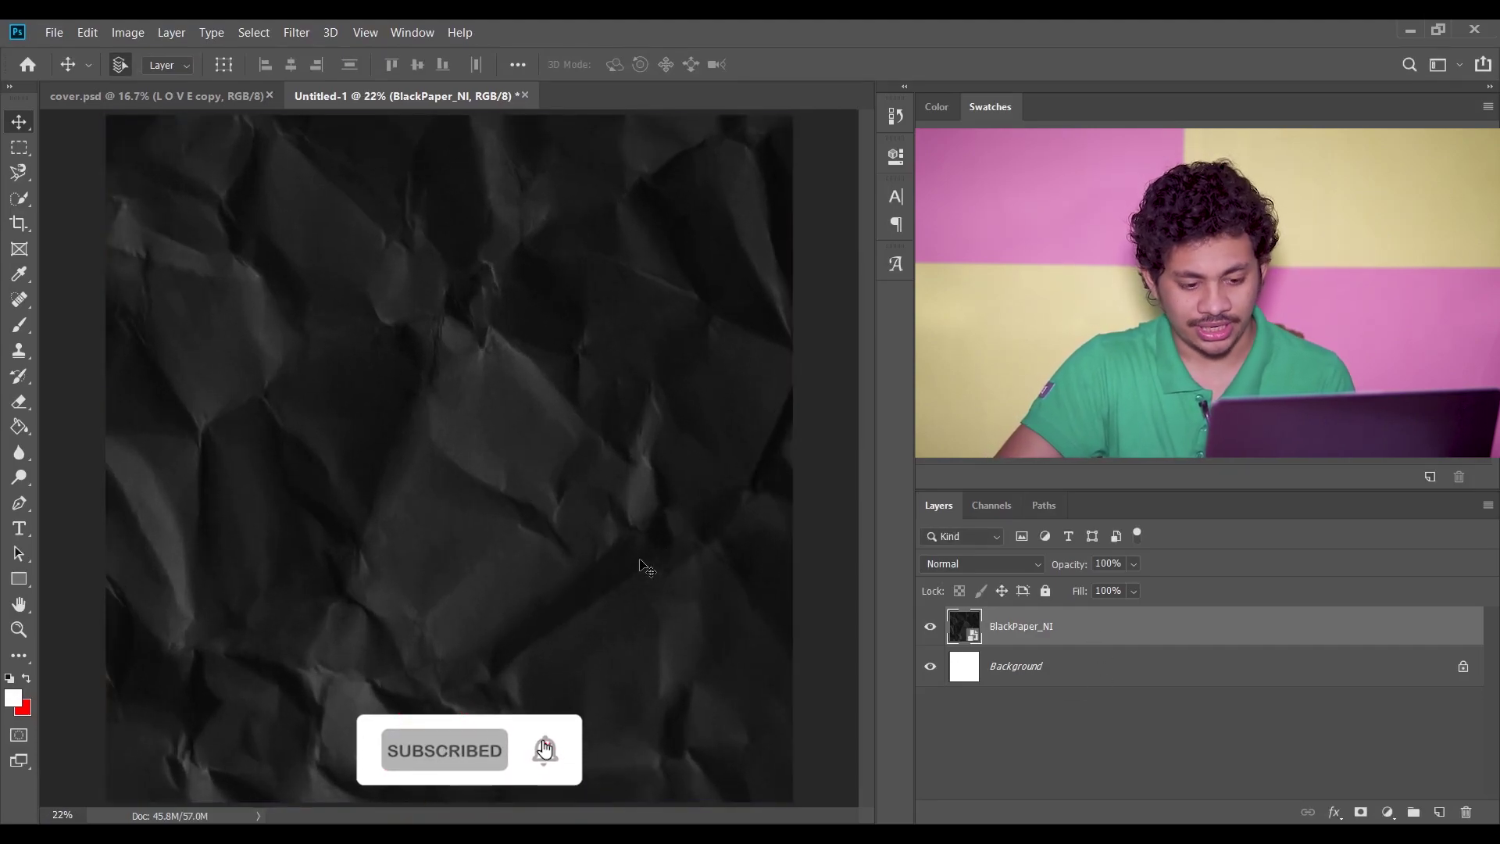
click(1387, 813)
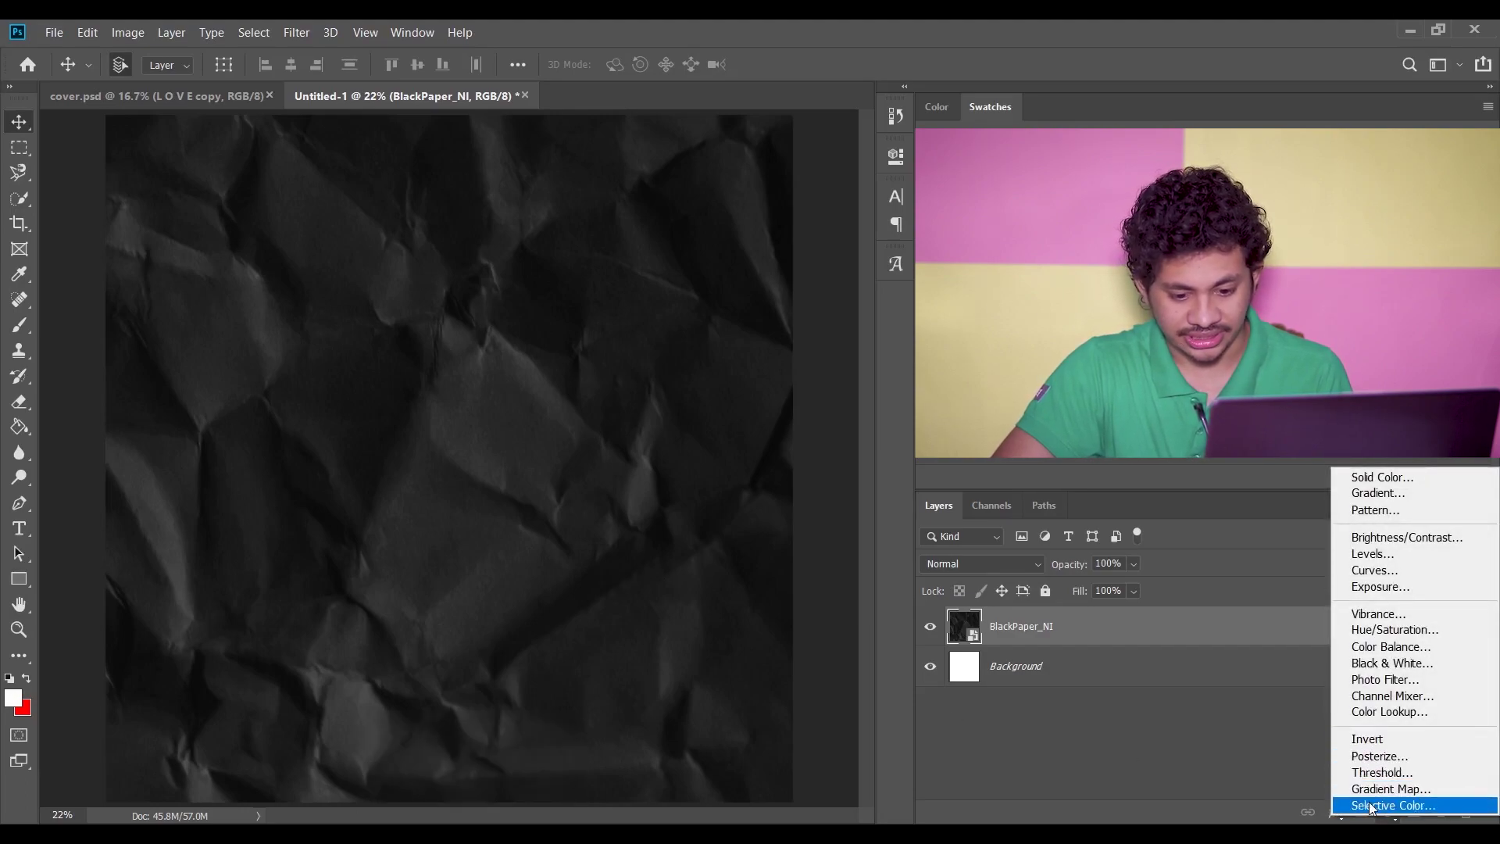
Add a Selective Color layer with Neutrals at Cyan +14 and Black +8
click(1371, 805)
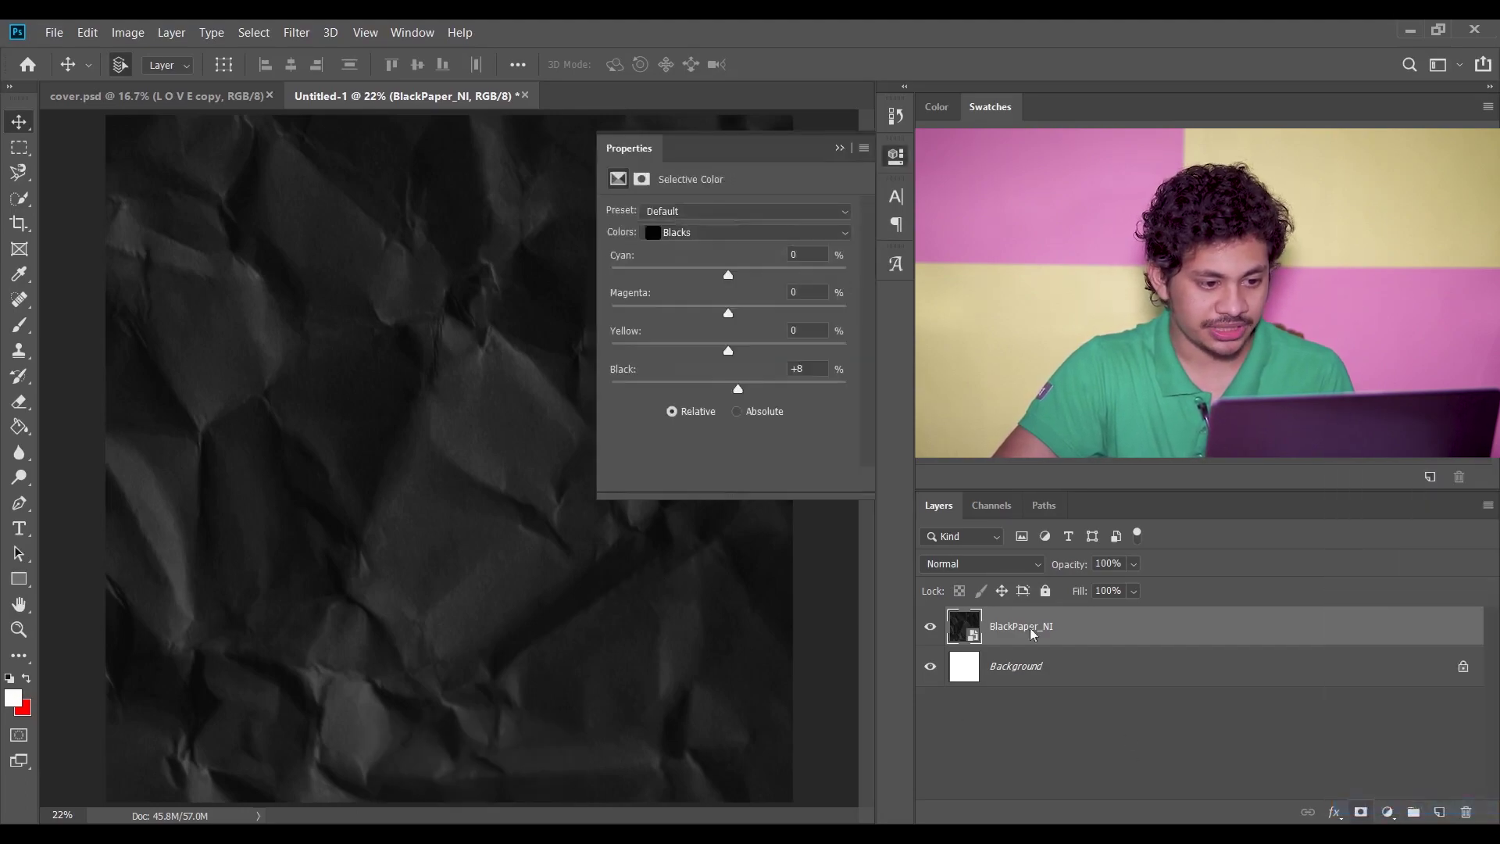
click(764, 233)
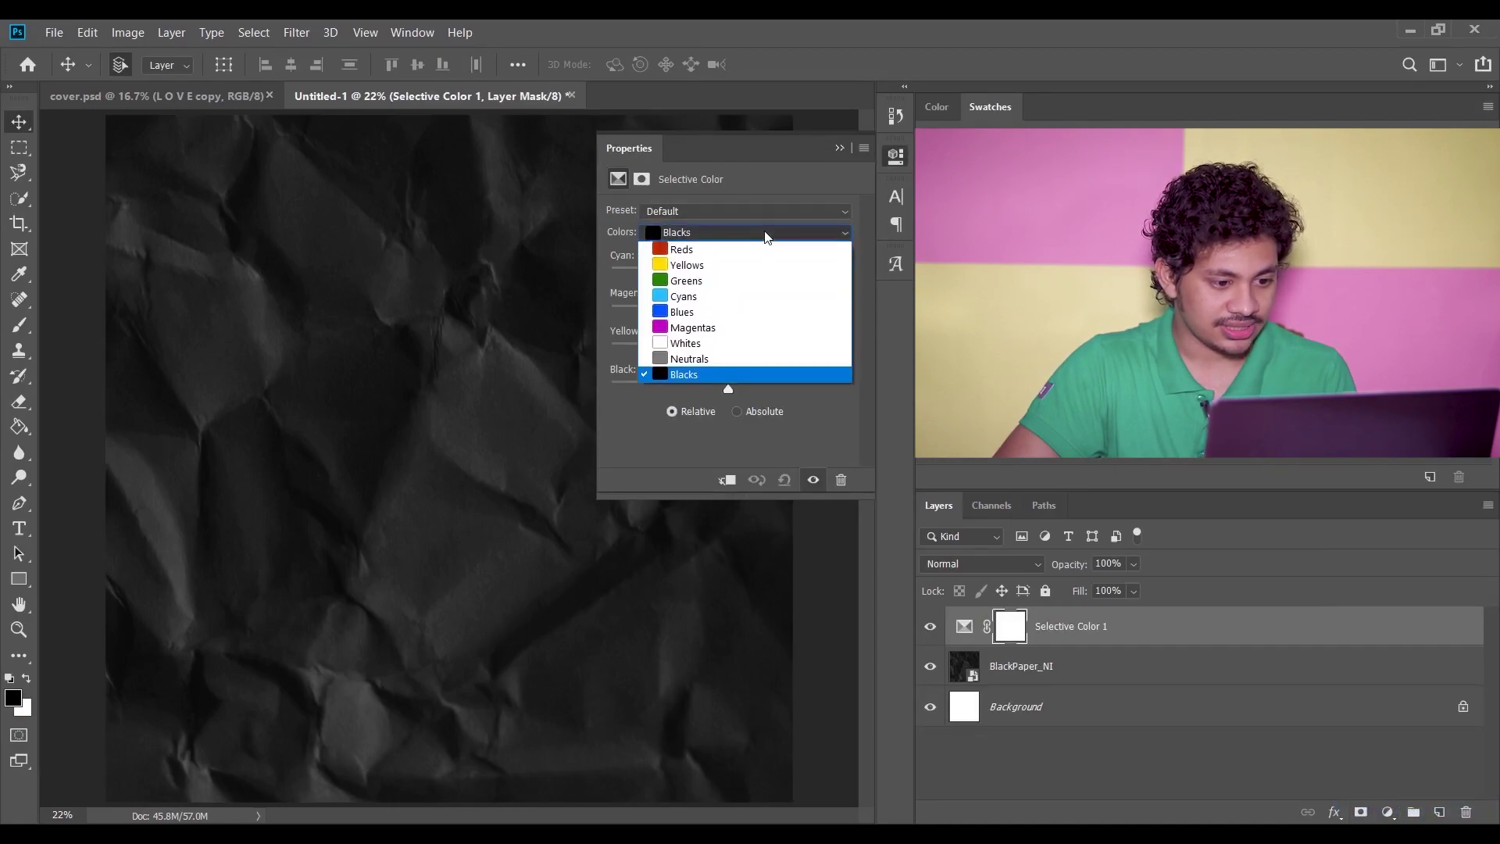
click(703, 355)
drag(734, 269, 742, 270)
drag(729, 387, 739, 389)
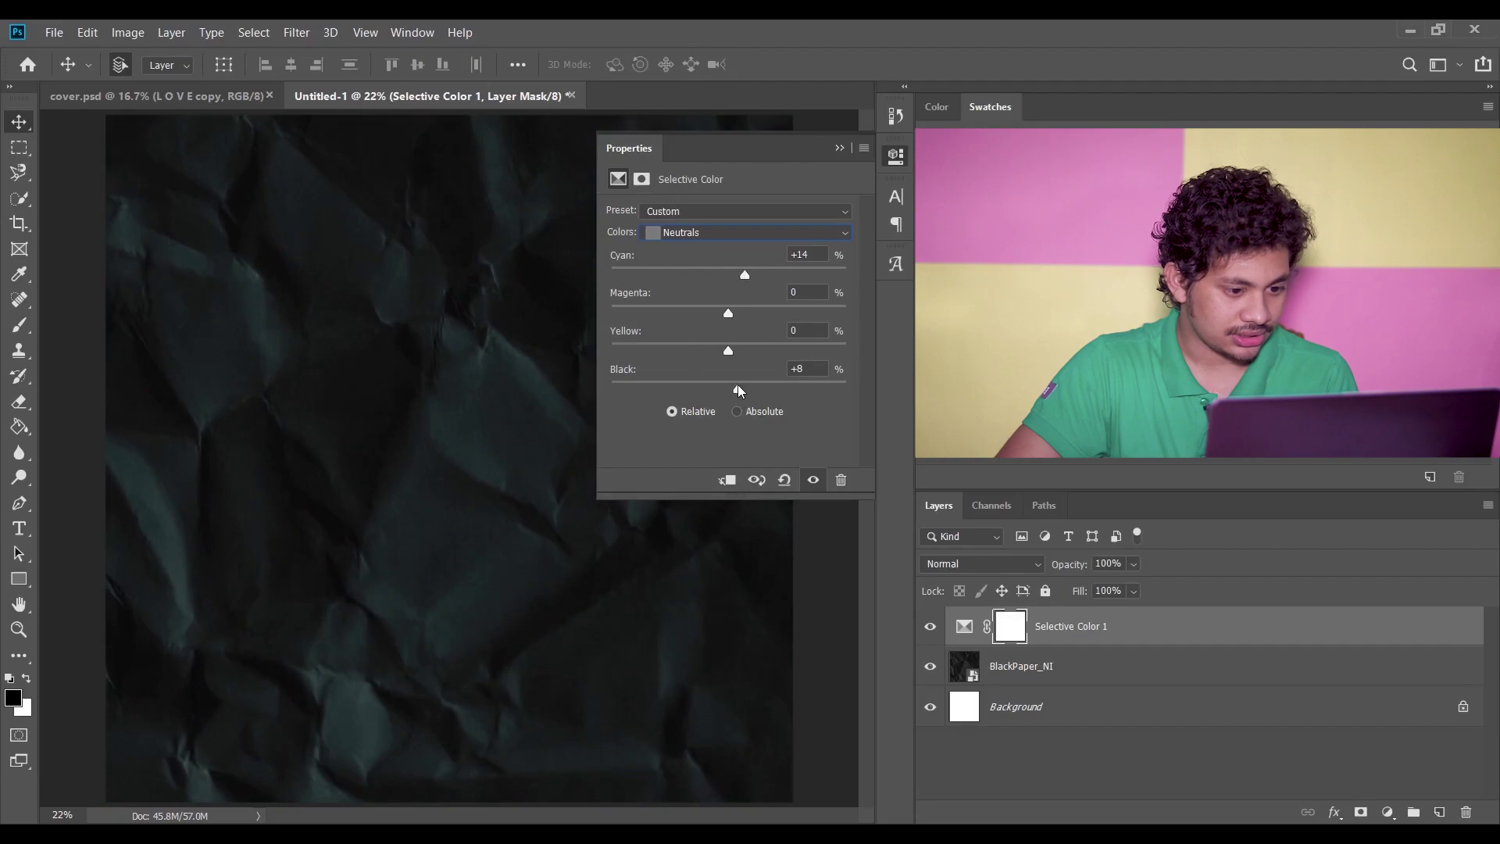
mouse_move(738, 387)
mouse_down()
mouse_move(725, 387)
mouse_move(737, 387)
mouse_up()
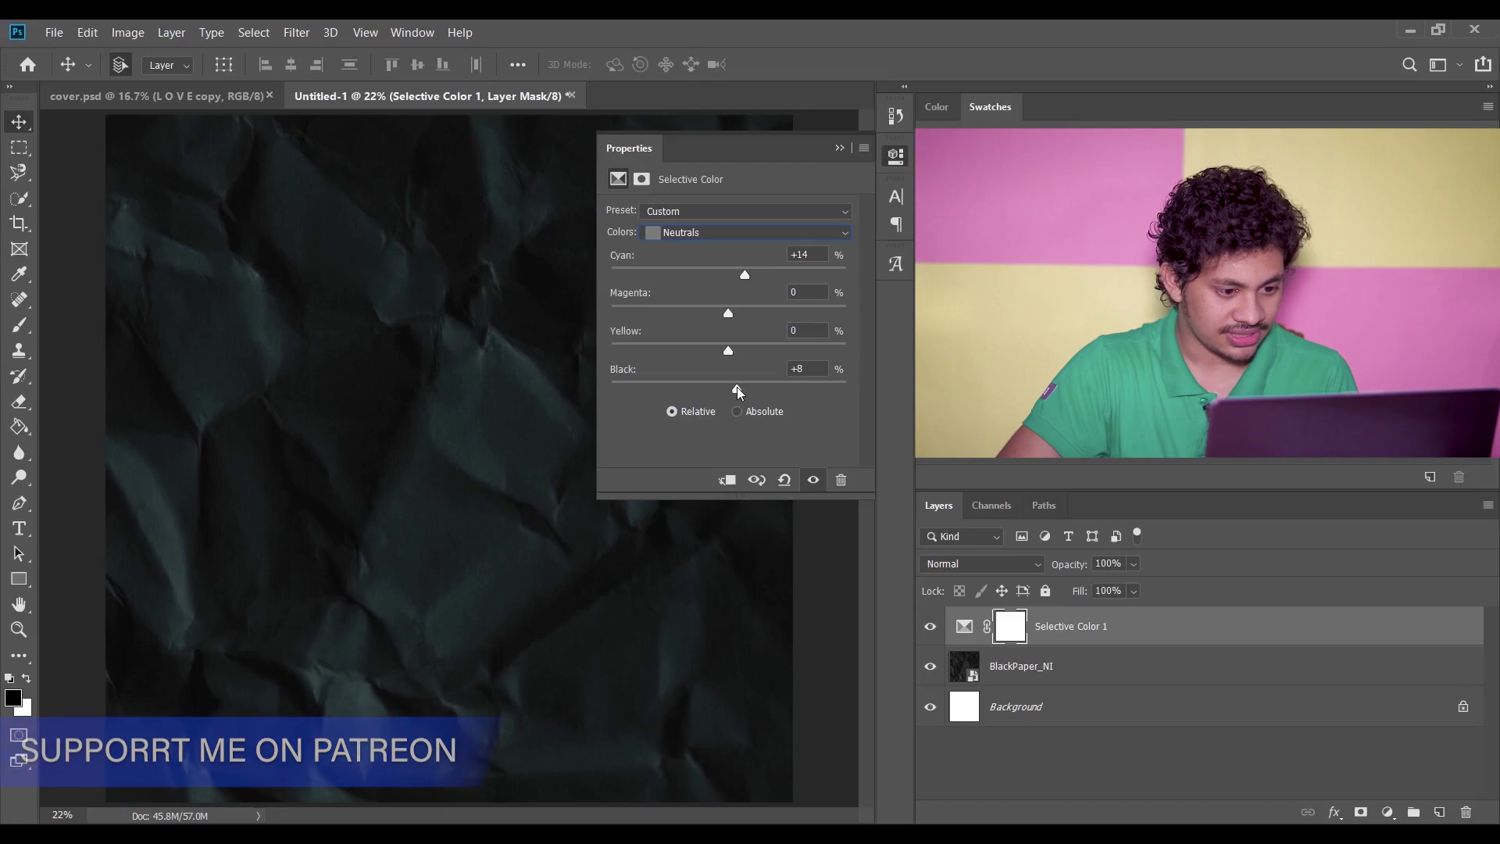
Set the Selective Color Blacks range to Cyan +3 and Black +6
click(711, 235)
click(687, 376)
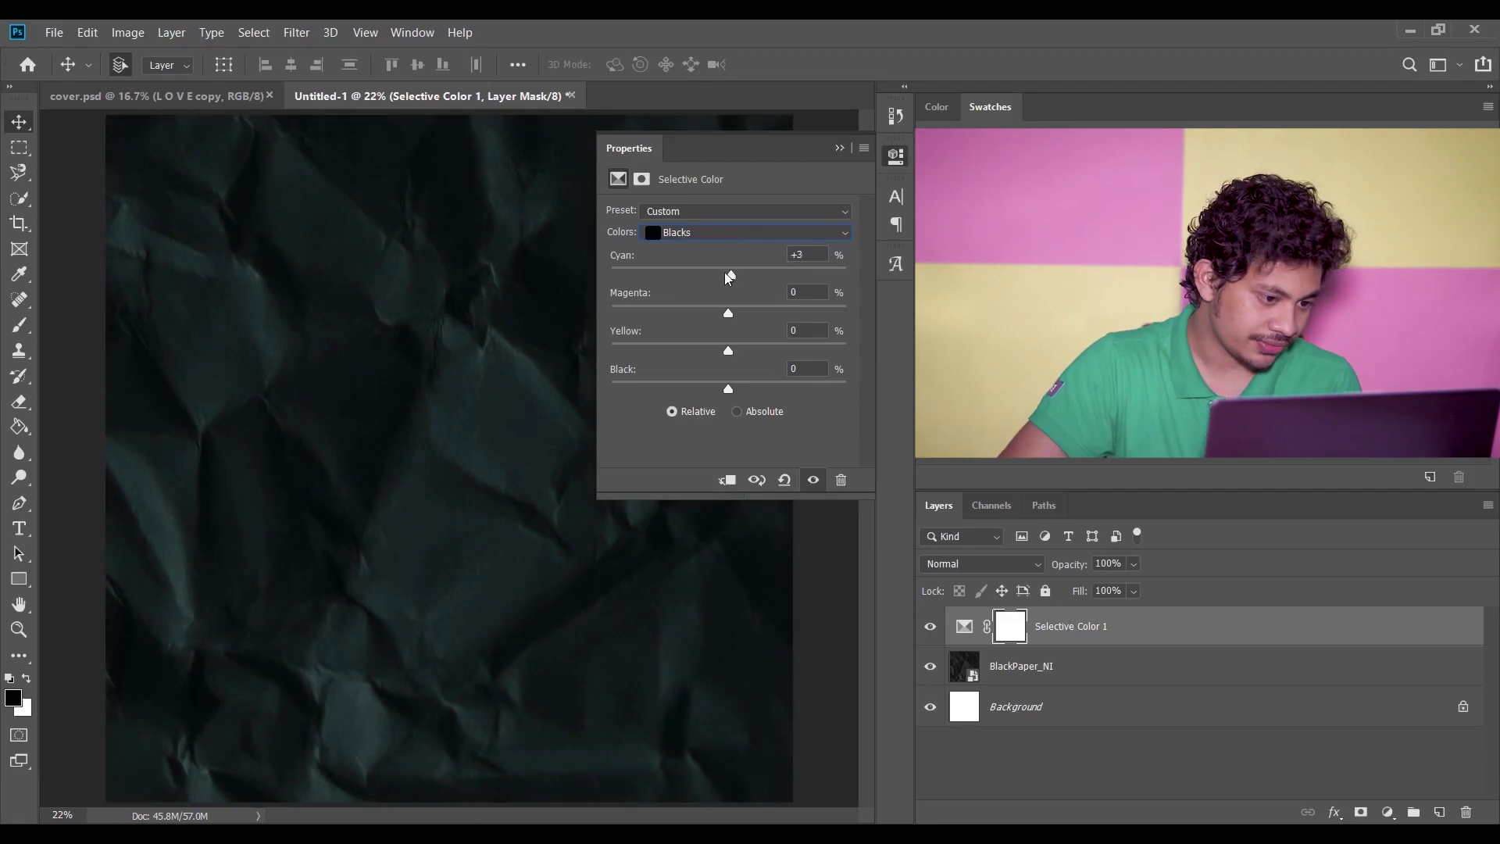
drag(730, 393, 734, 393)
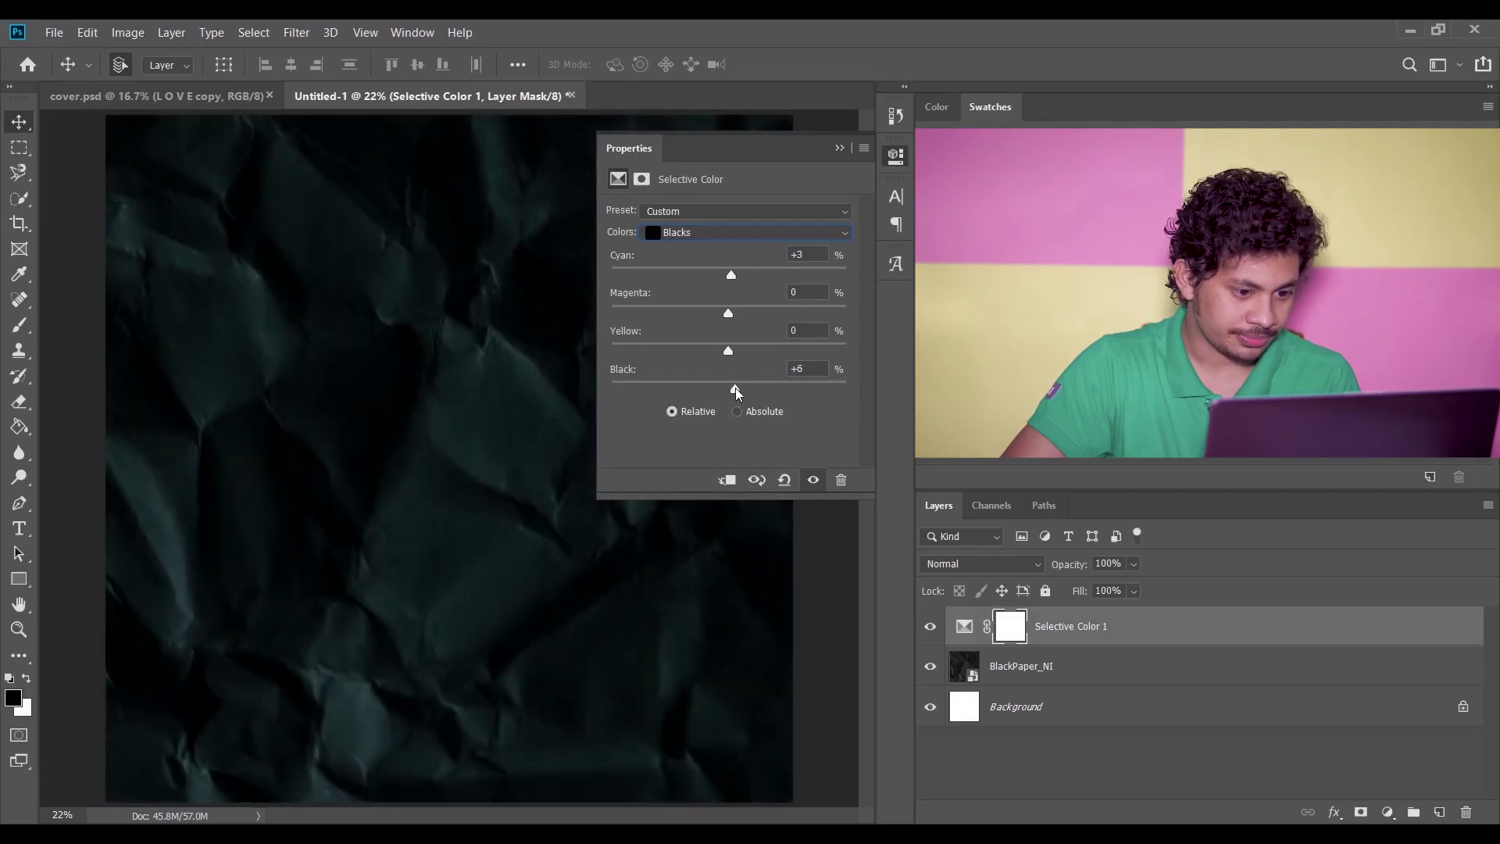
click(841, 147)
Compare the paper with and without the teal tint, keeping the tint visible
click(930, 624)
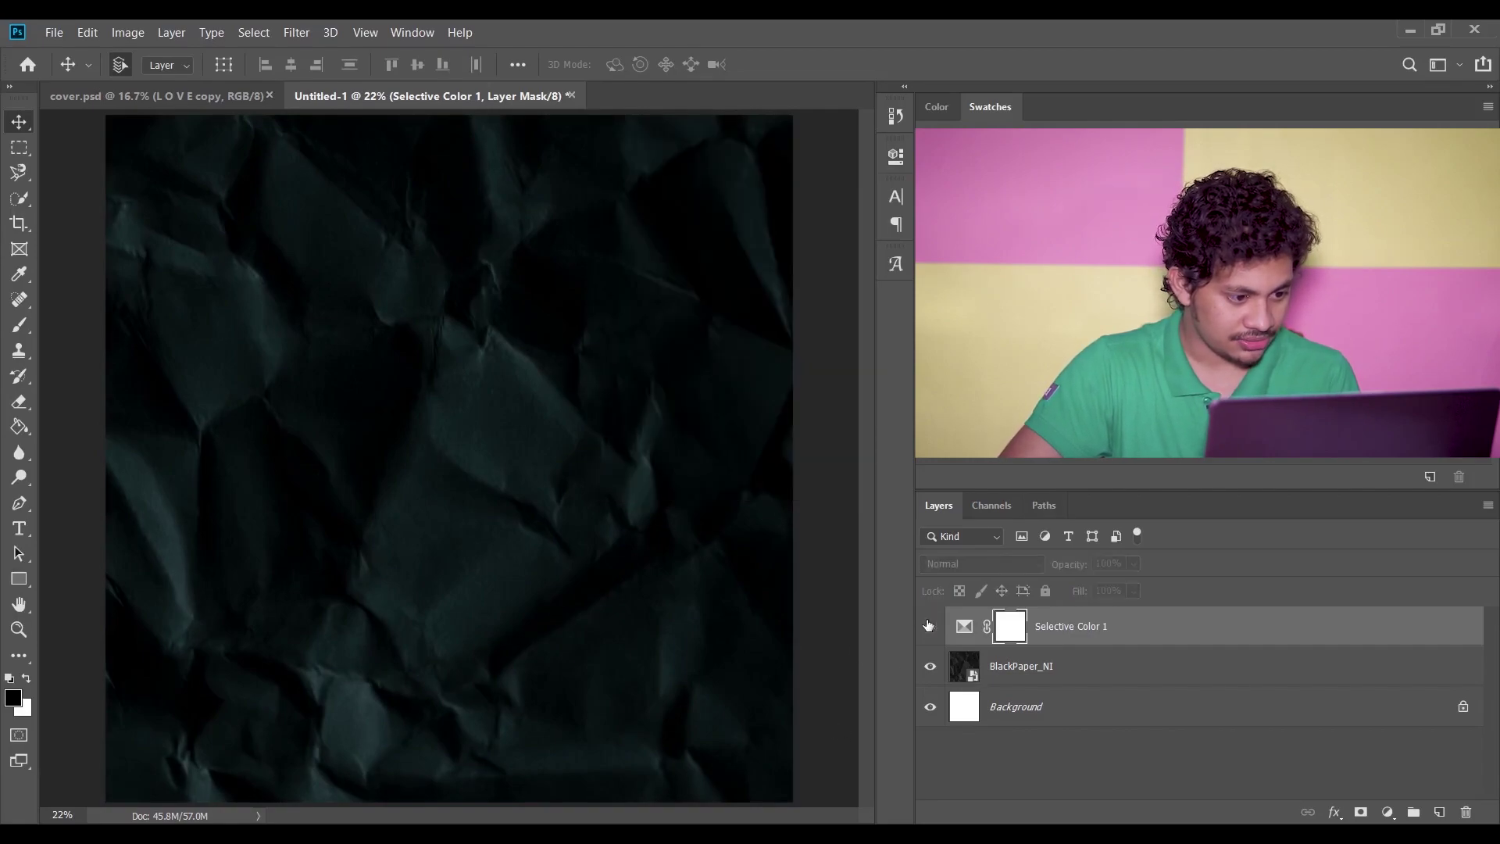
click(929, 624)
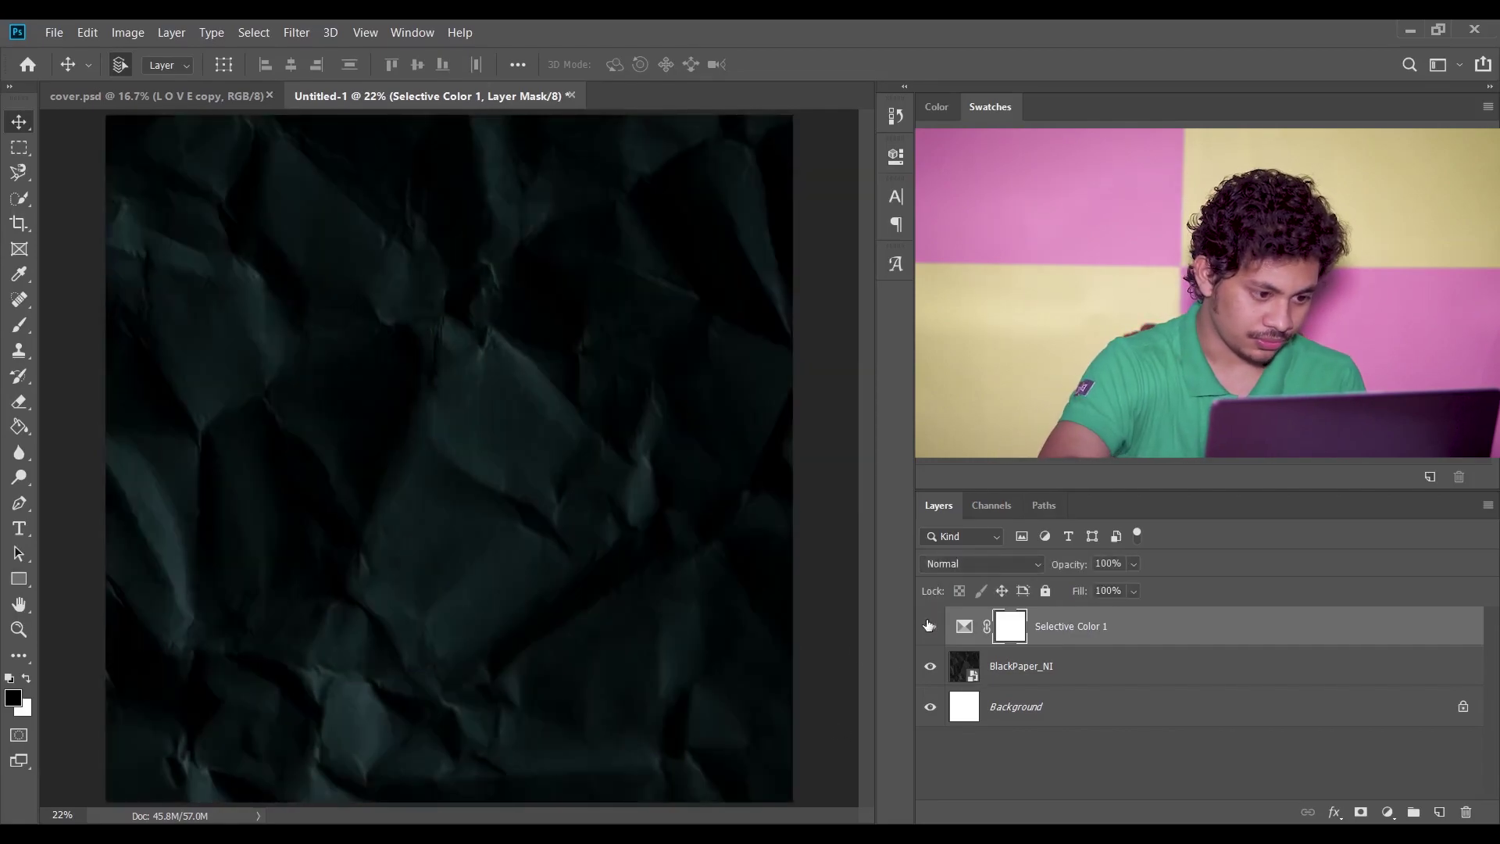
key(ctrl+minus)
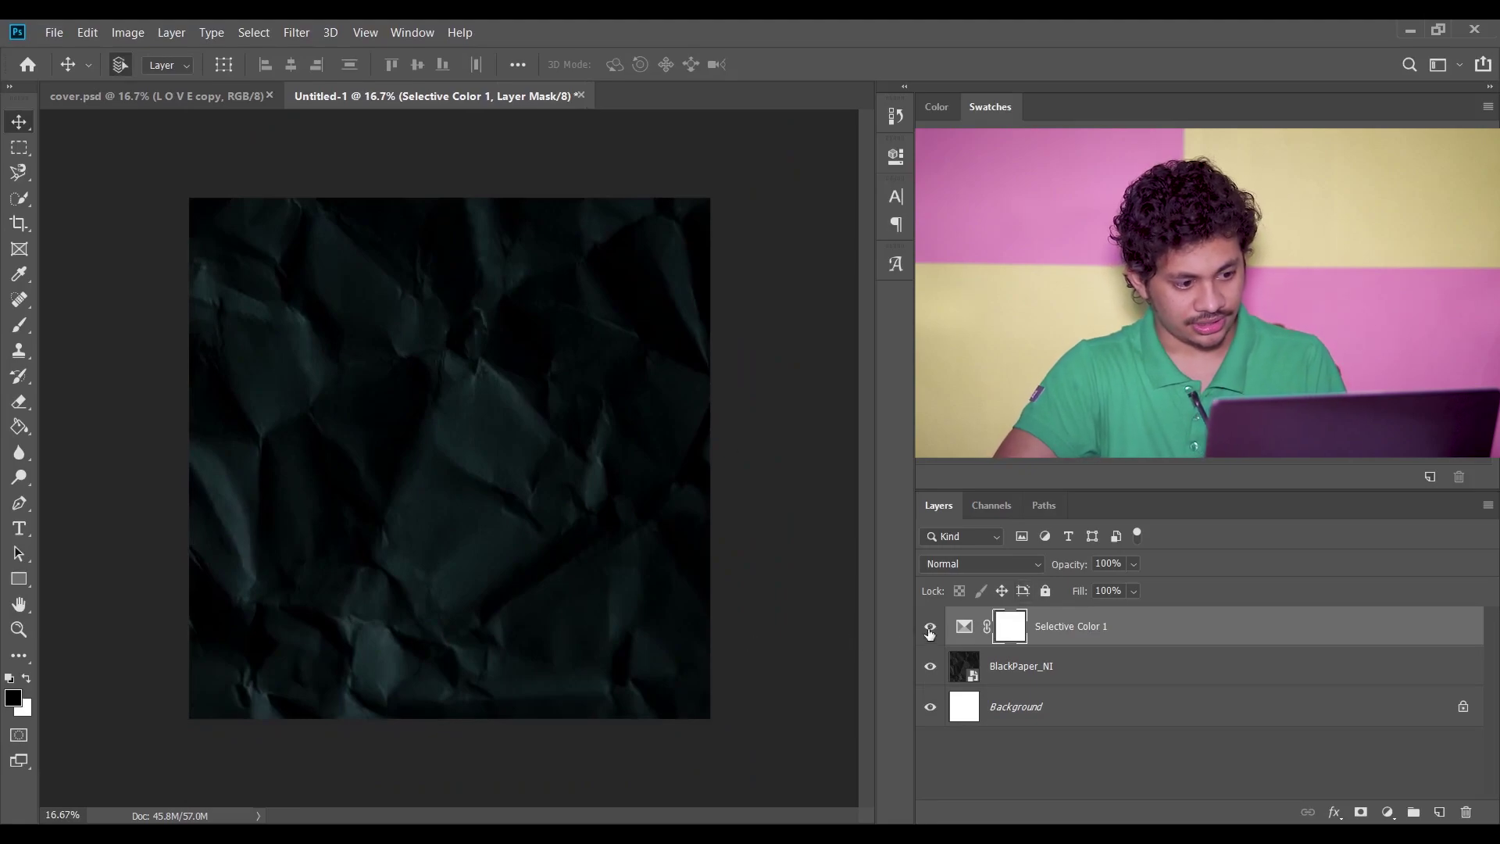
click(929, 625)
click(930, 625)
key(ctrl+2)
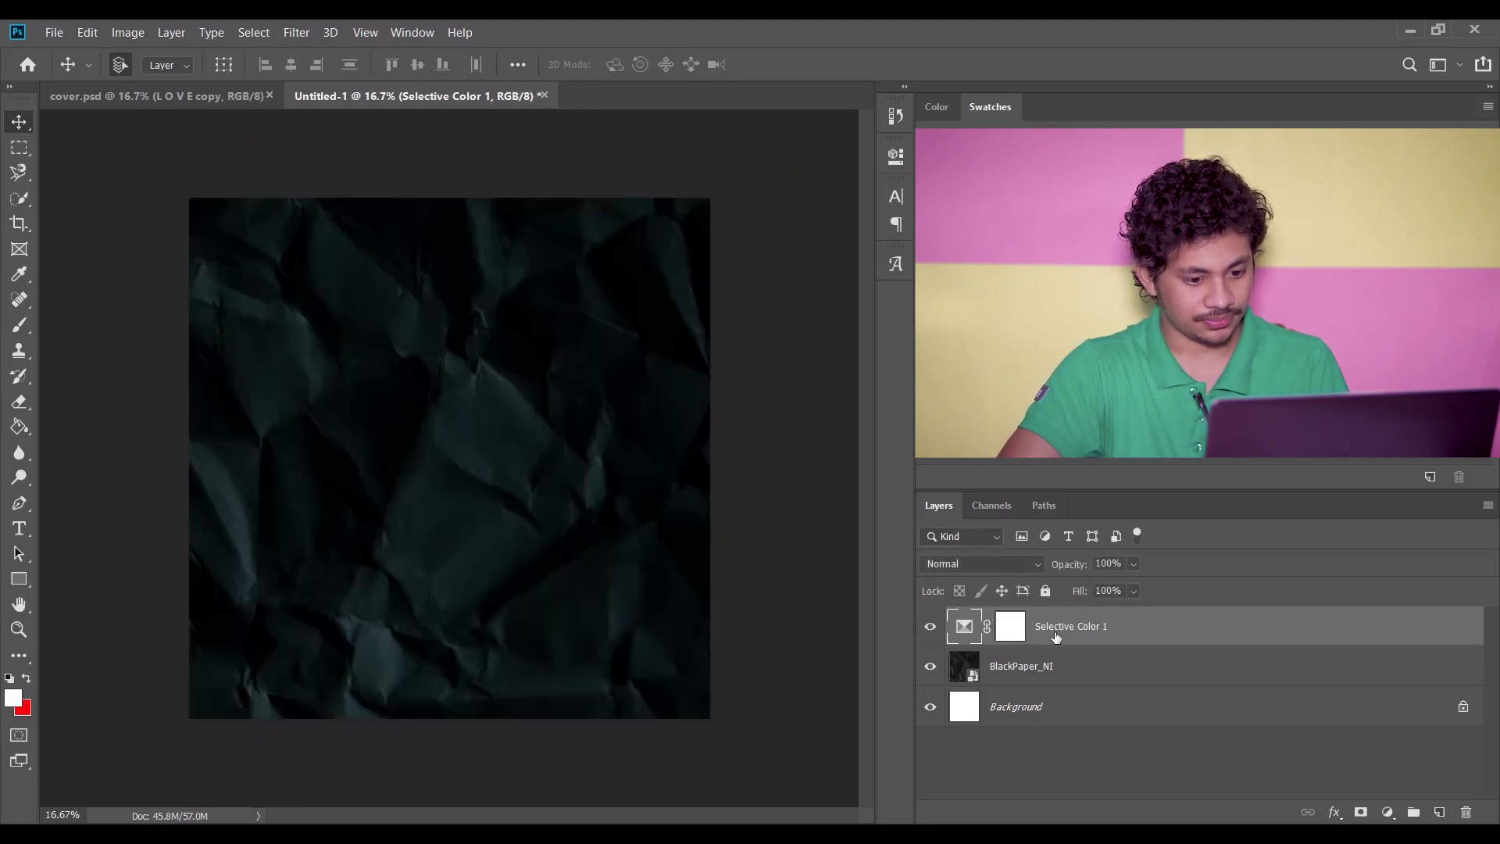
click(54, 32)
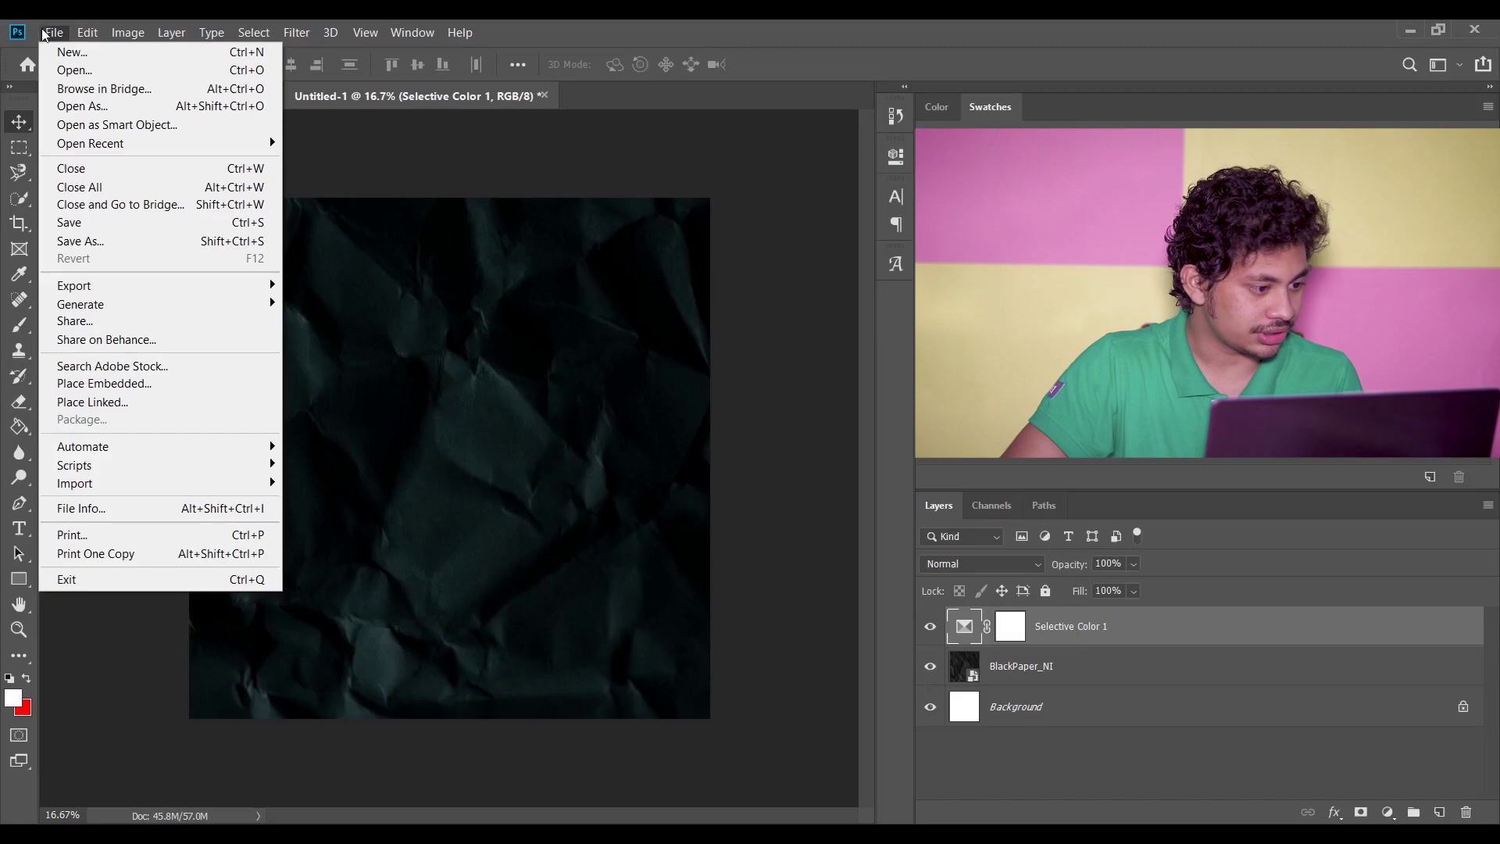
Place the asdsa couple photo into the cover as an embedded layer
click(154, 390)
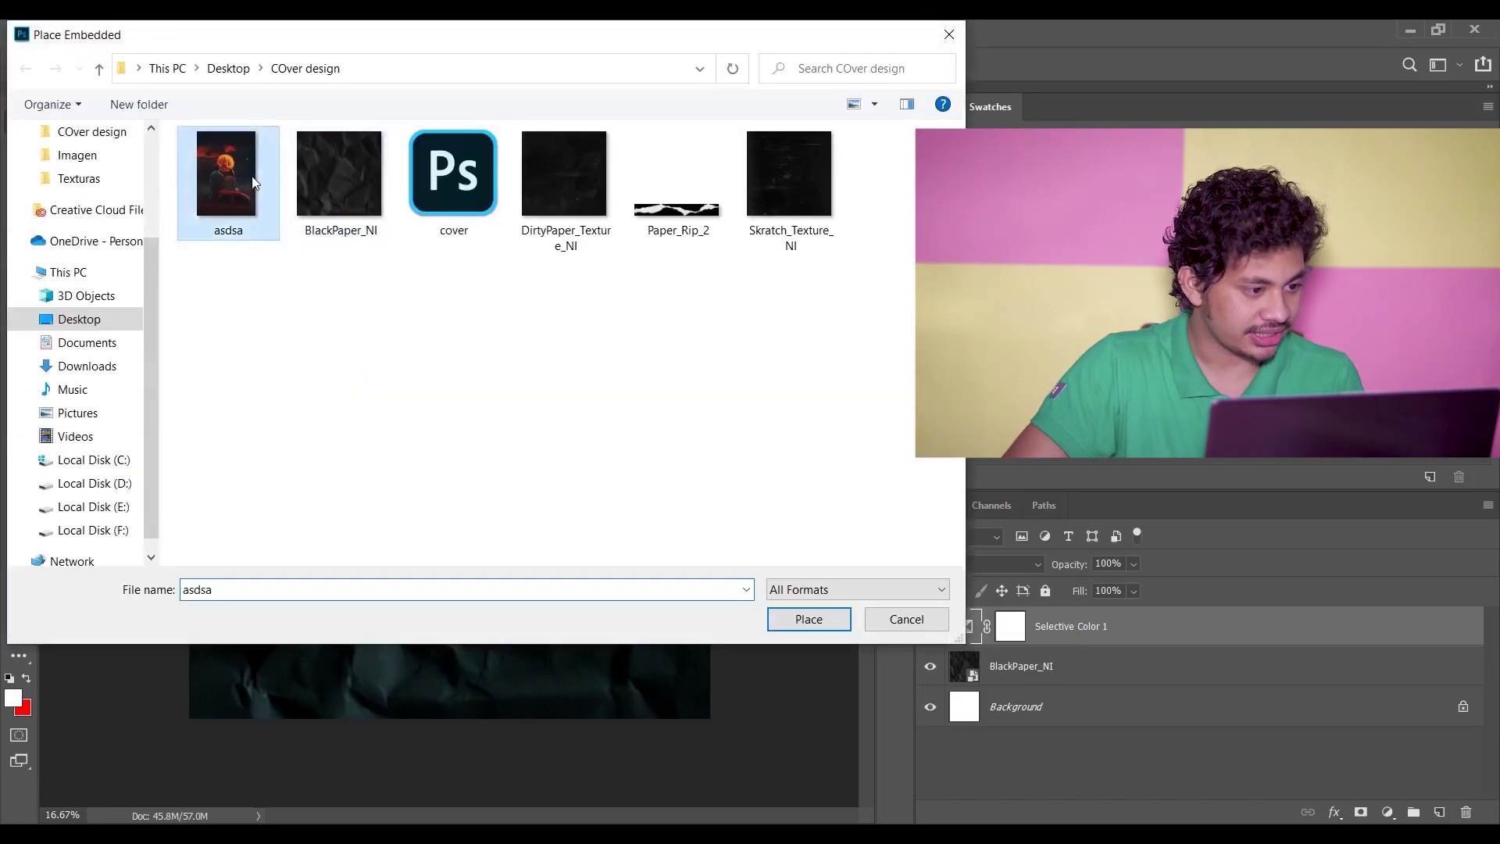
click(254, 182)
click(816, 620)
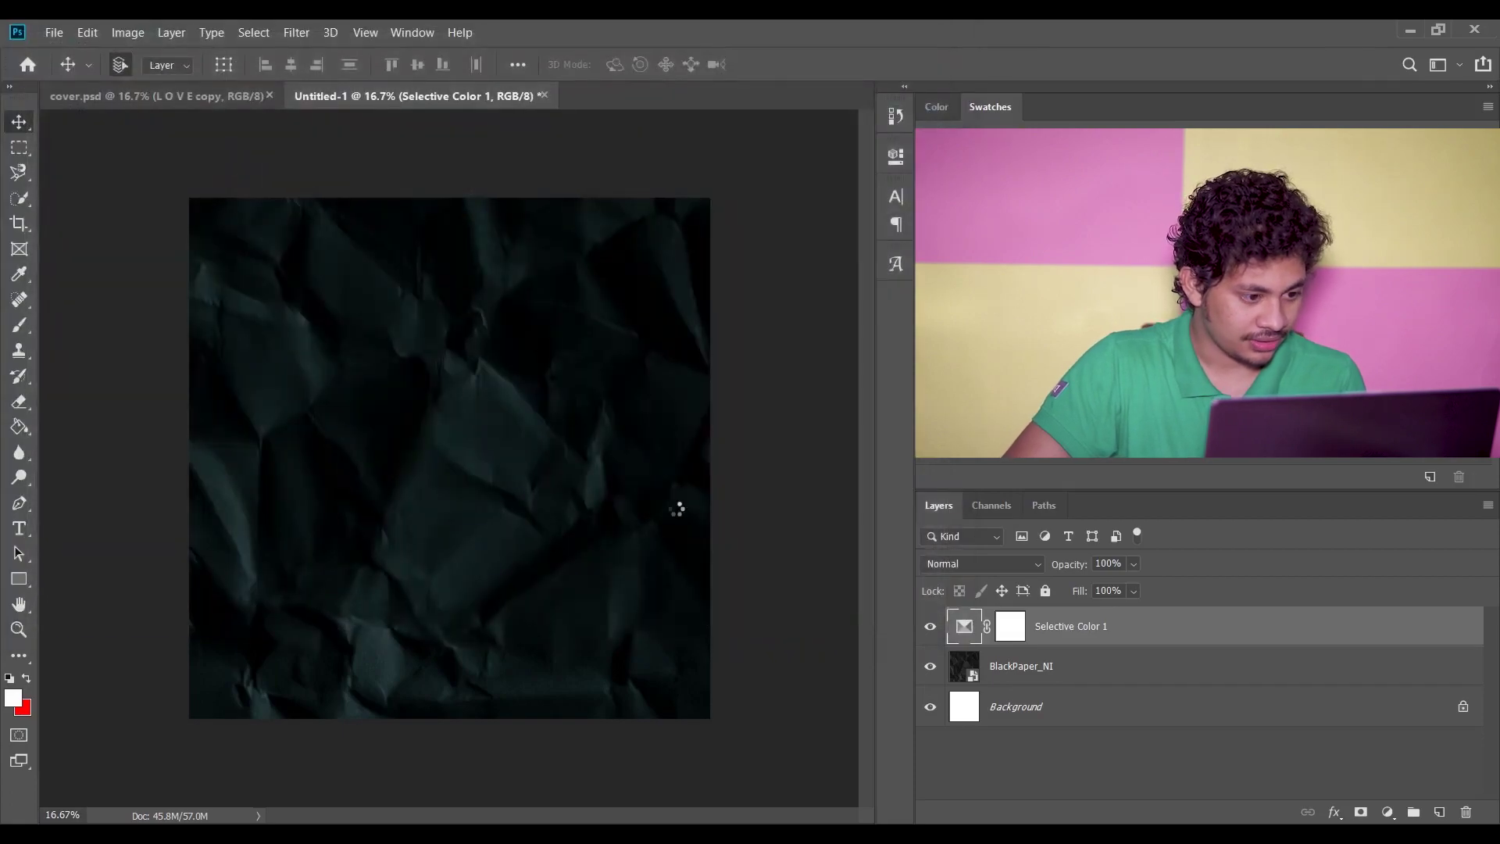
Enlarge the couple photo to about 168% and position it left of centre
drag(472, 442, 366, 431)
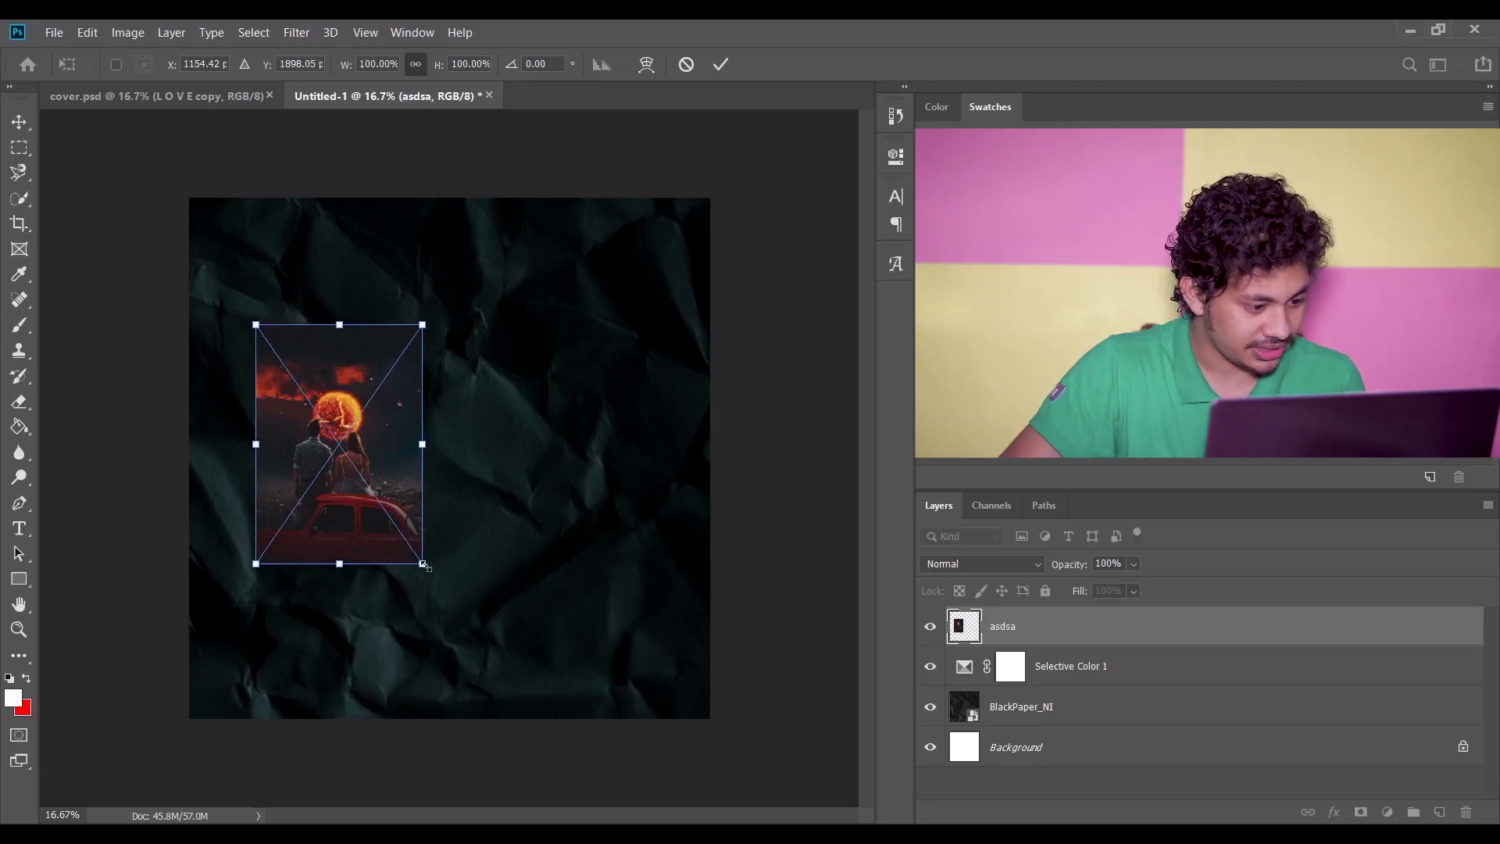
drag(422, 564, 466, 623)
drag(390, 458, 414, 475)
drag(488, 640, 504, 659)
key(Up)
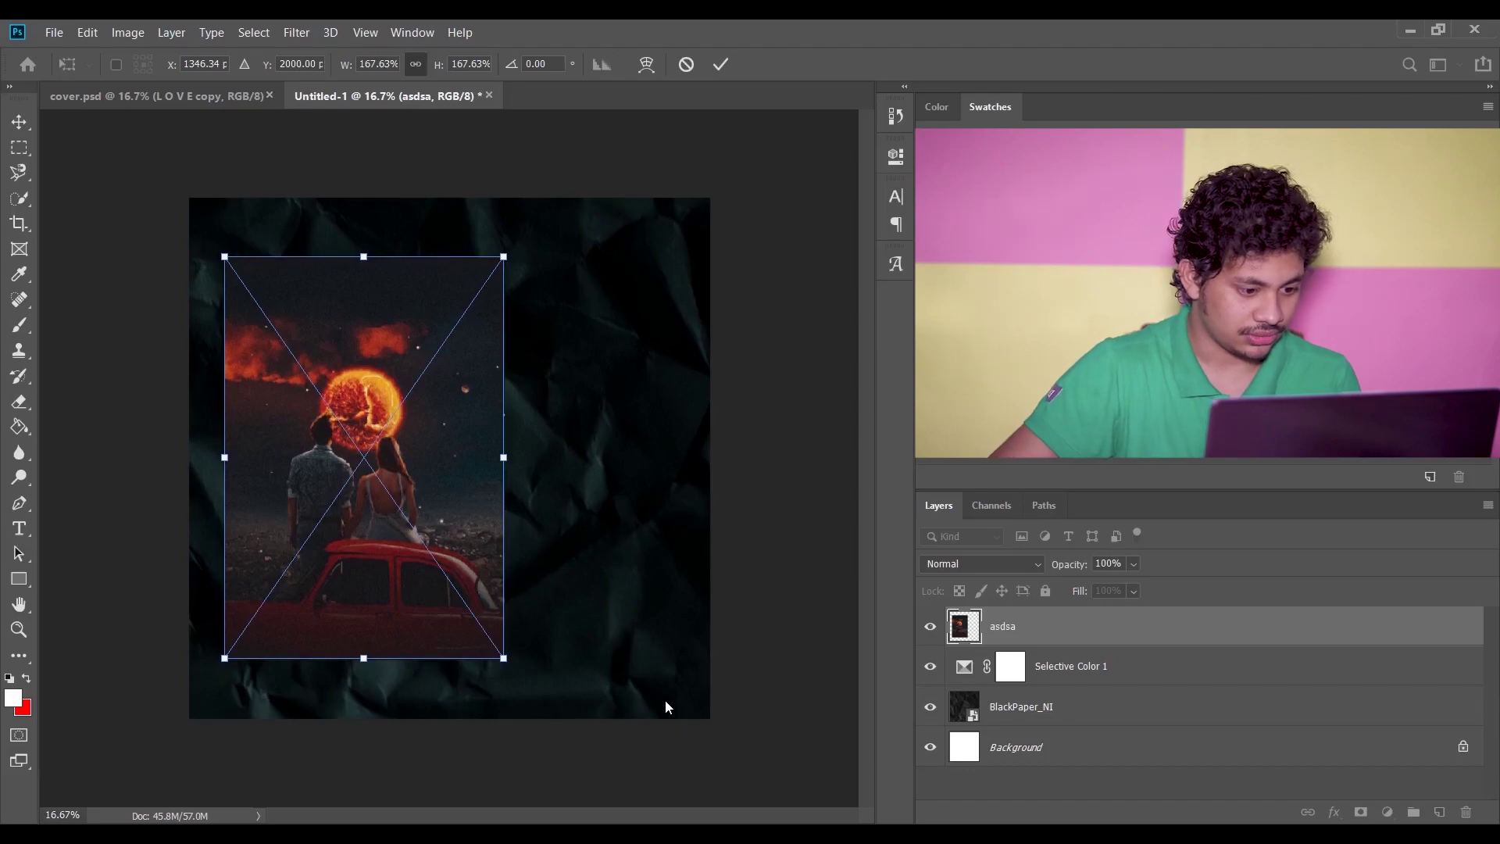
key(Return)
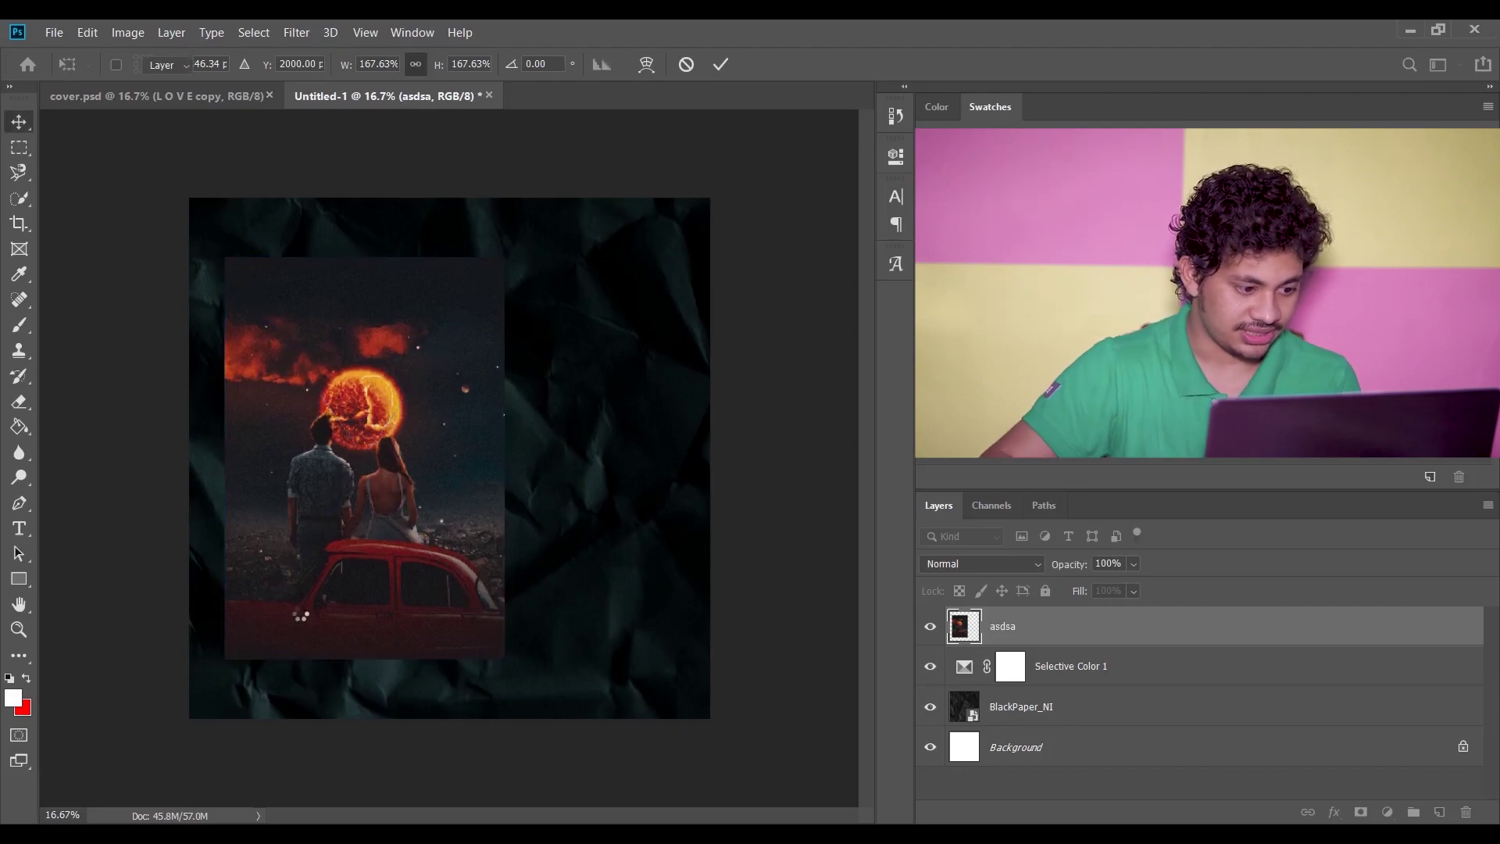
click(930, 626)
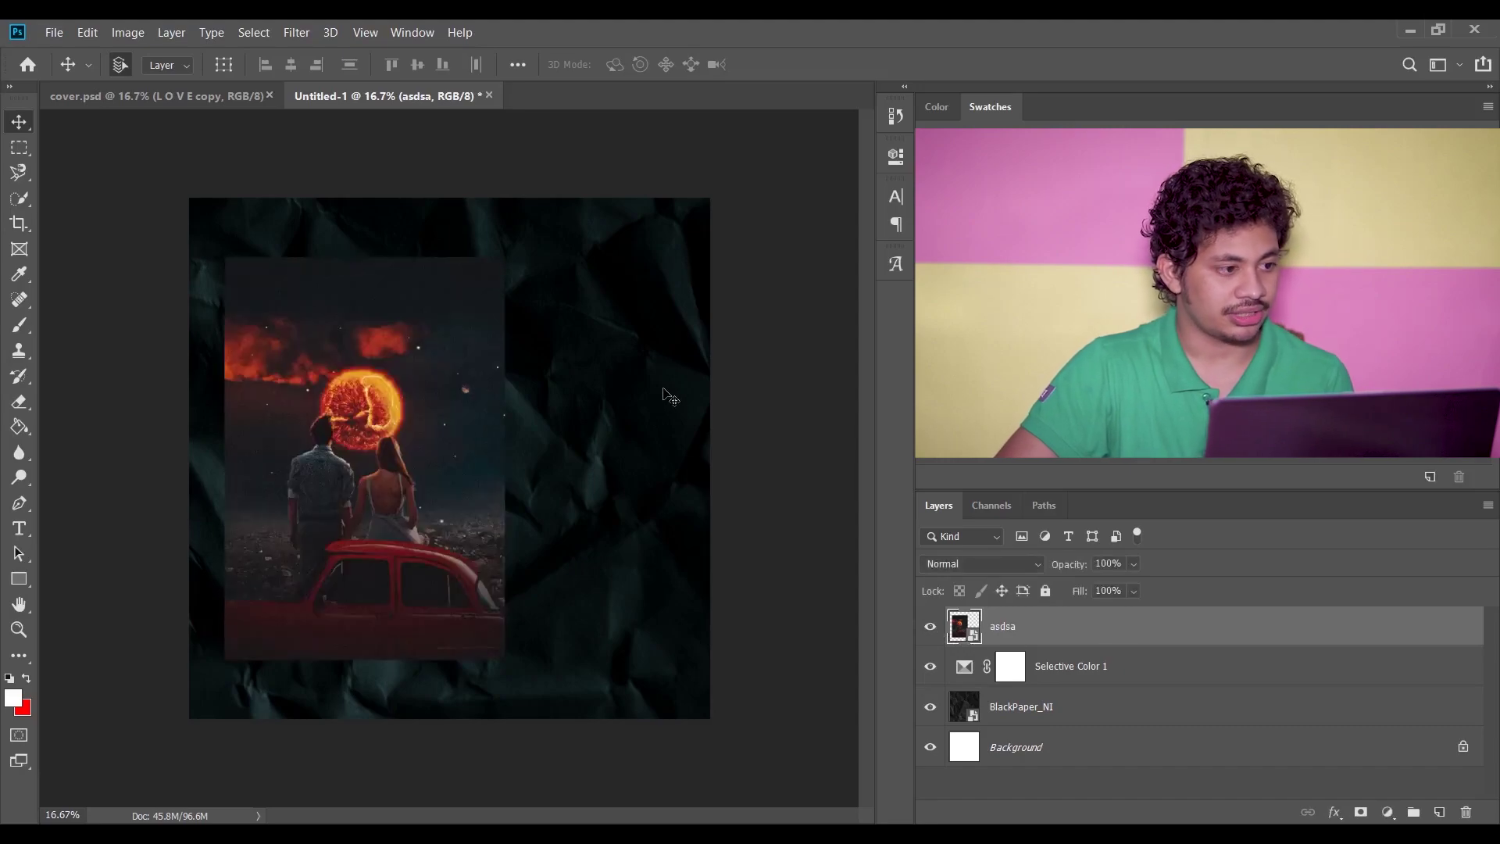
click(54, 32)
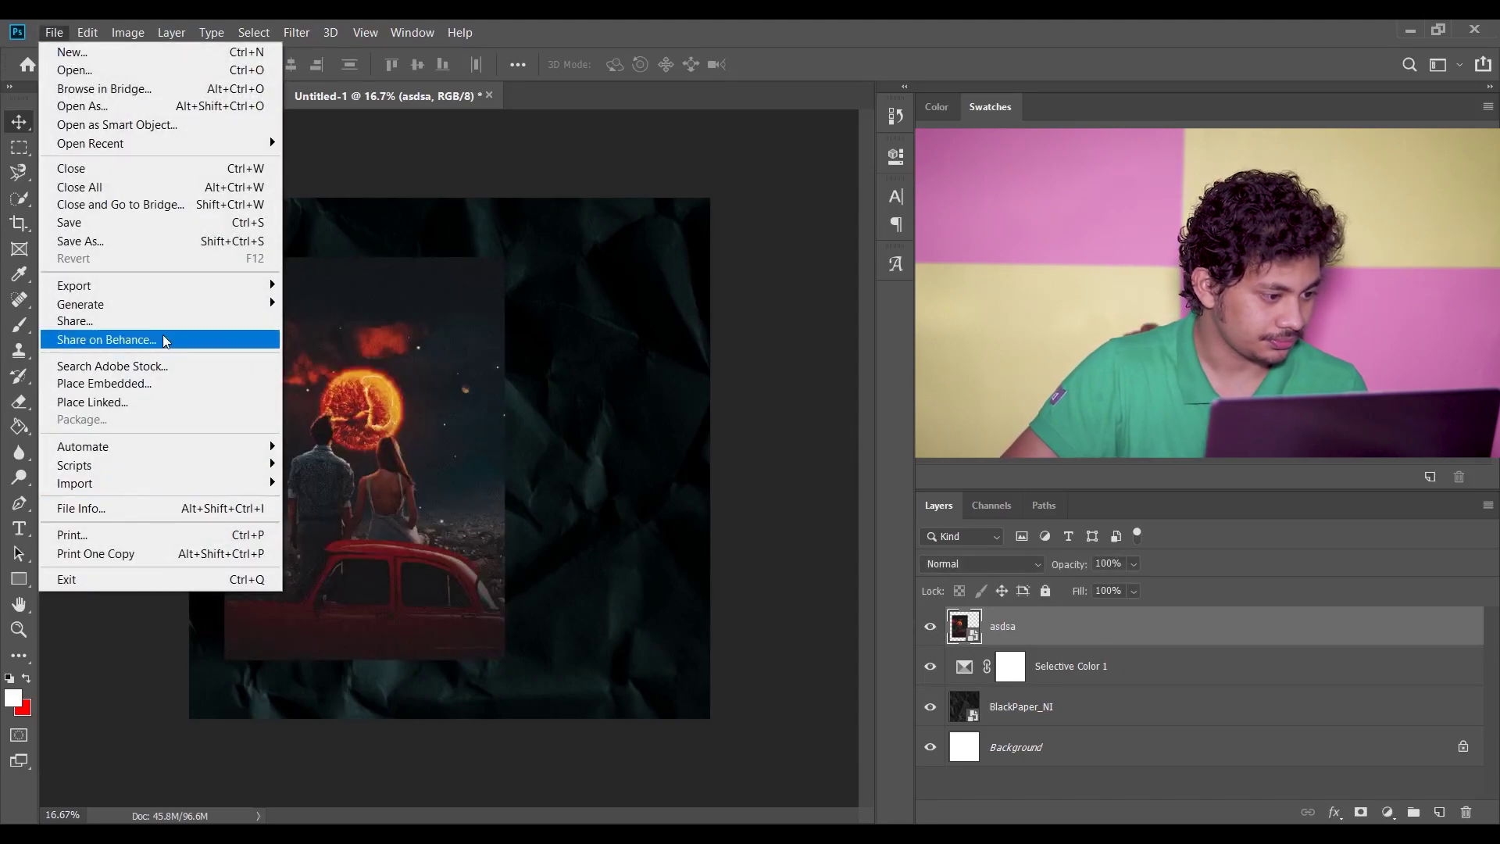
Place DirtyPaper_Texture_NI and move its layer just above BlackPaper_NI
click(143, 386)
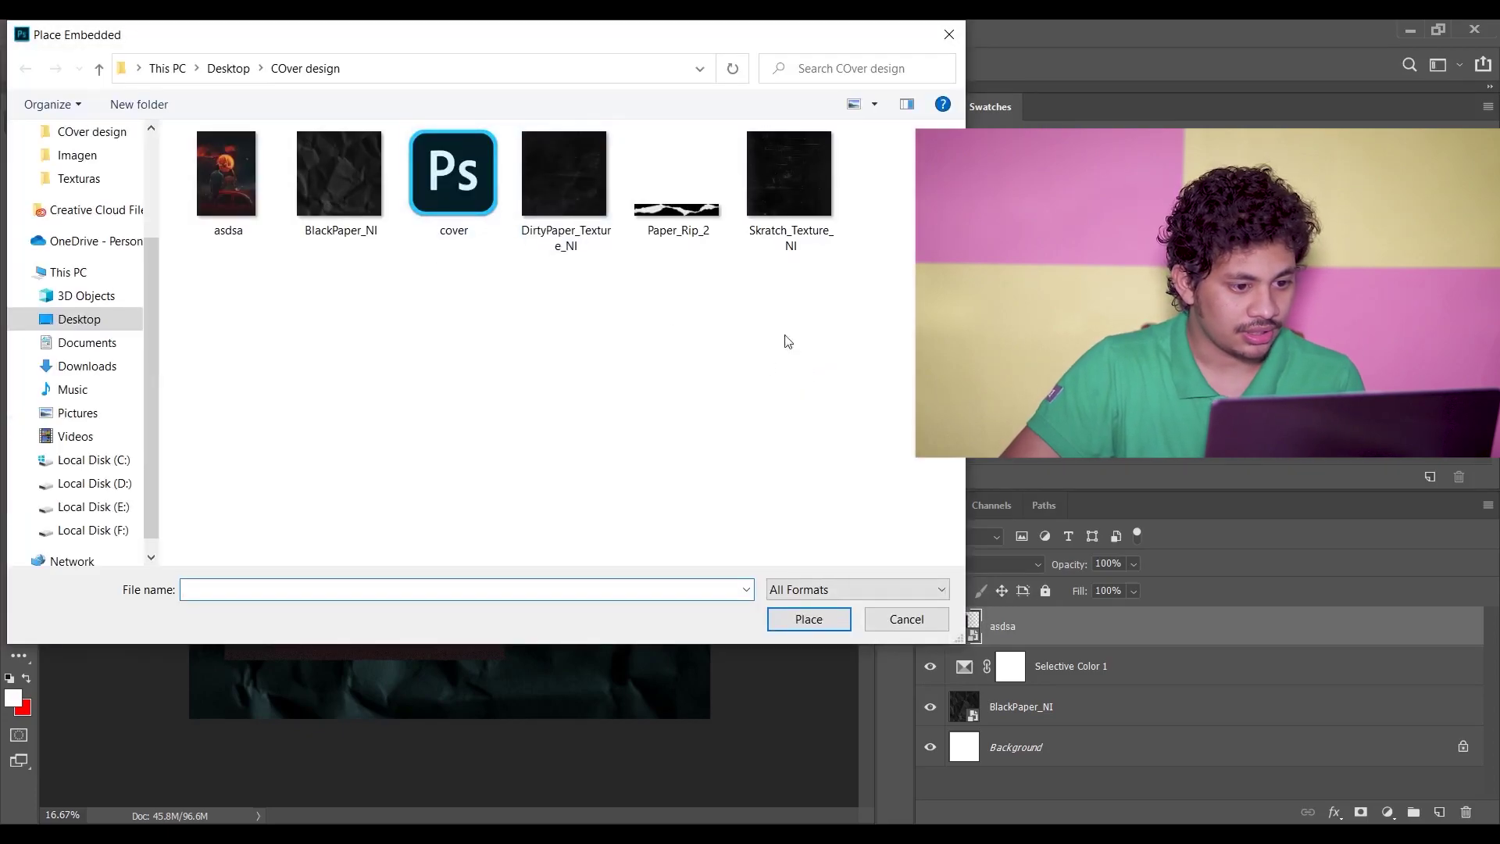
click(551, 196)
click(802, 617)
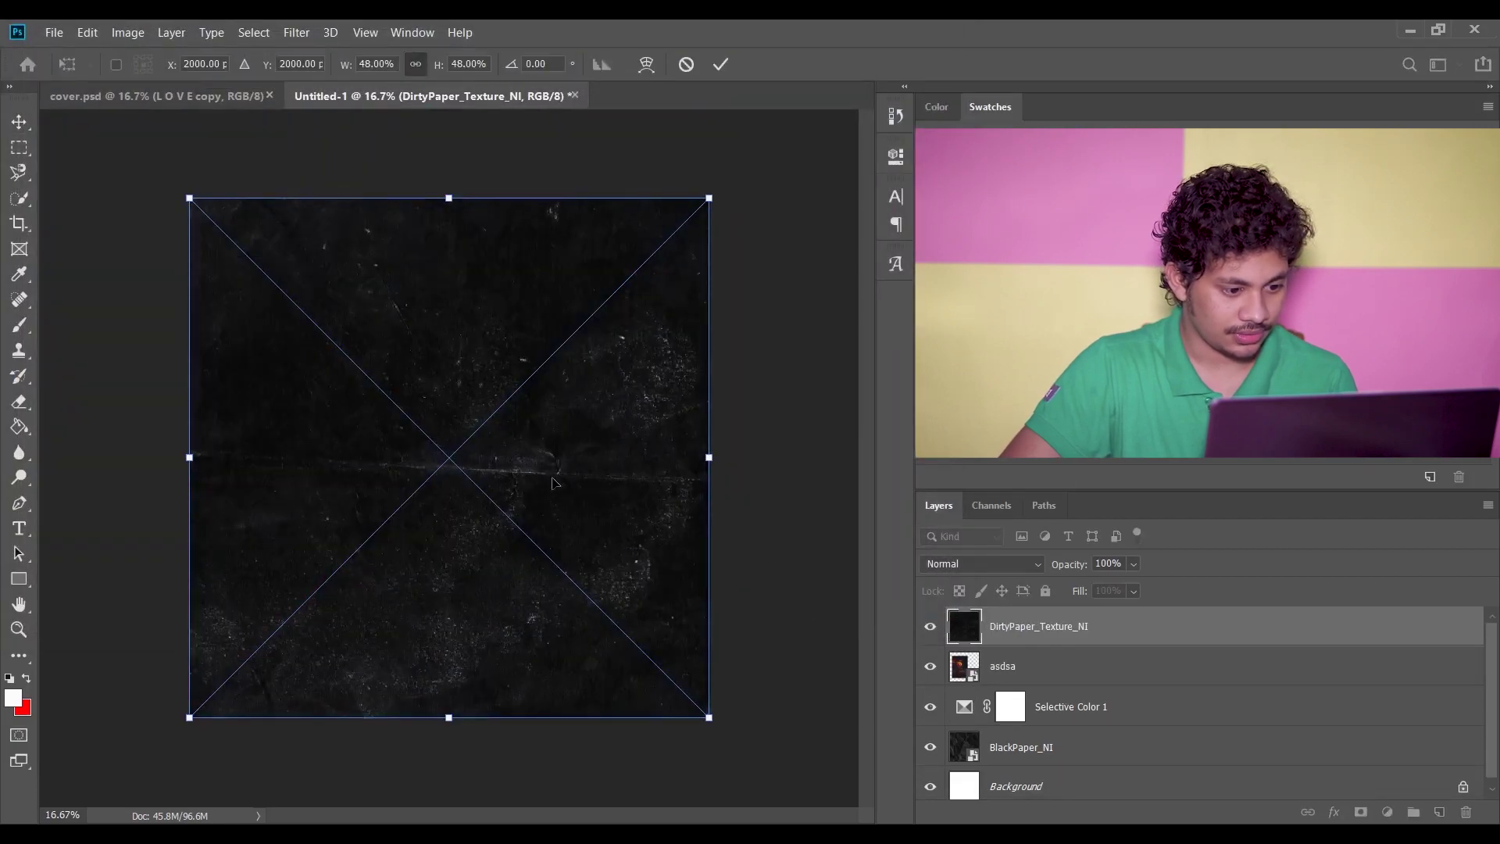
key(Return)
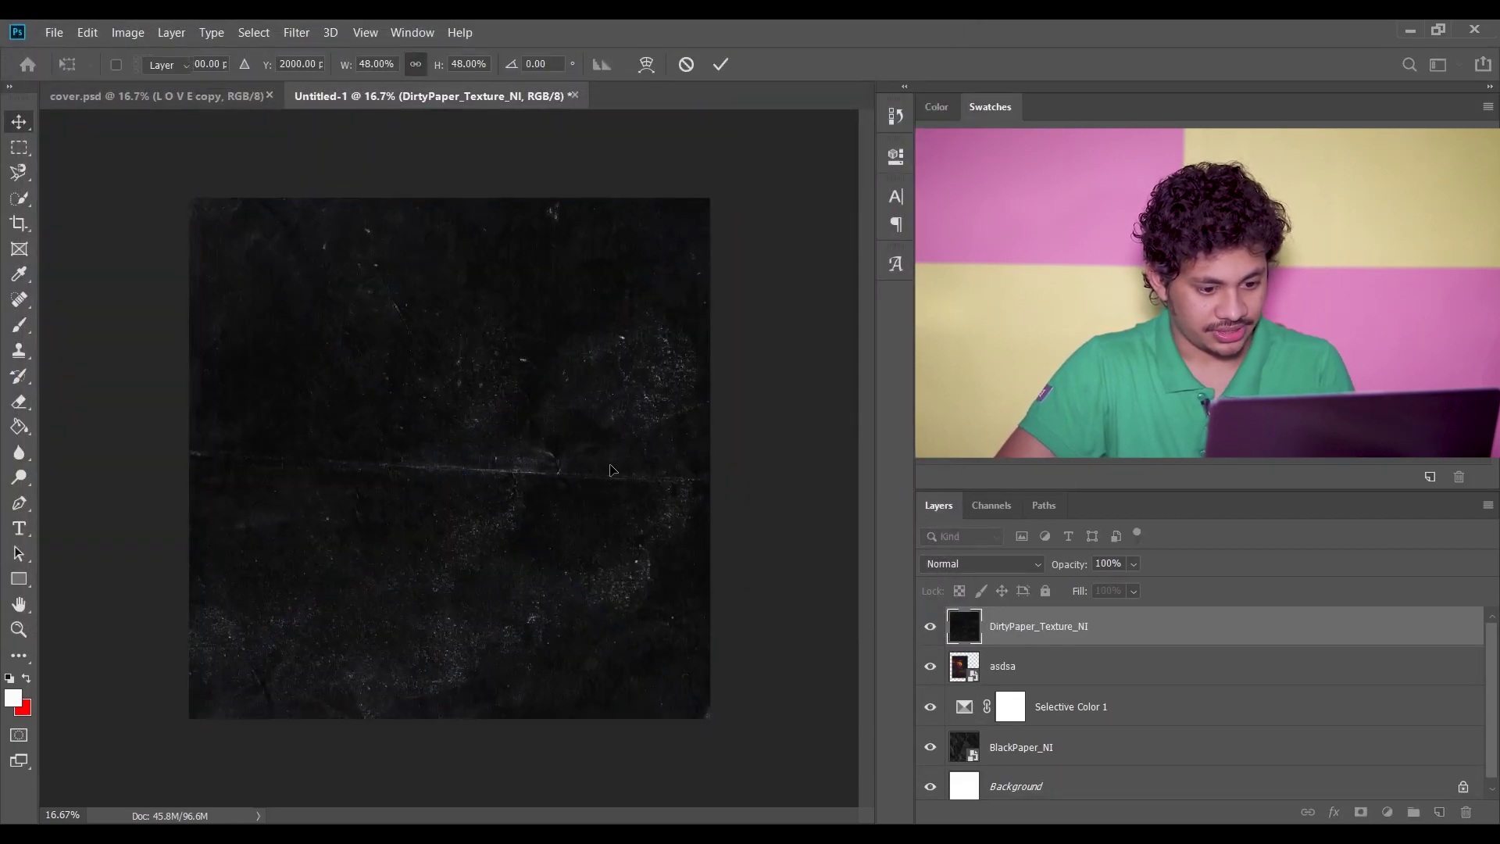
drag(1138, 636, 1066, 719)
click(929, 707)
click(930, 707)
Blend the dirty paper texture as Screen, enlarge it and shift it toward the lower right
click(971, 563)
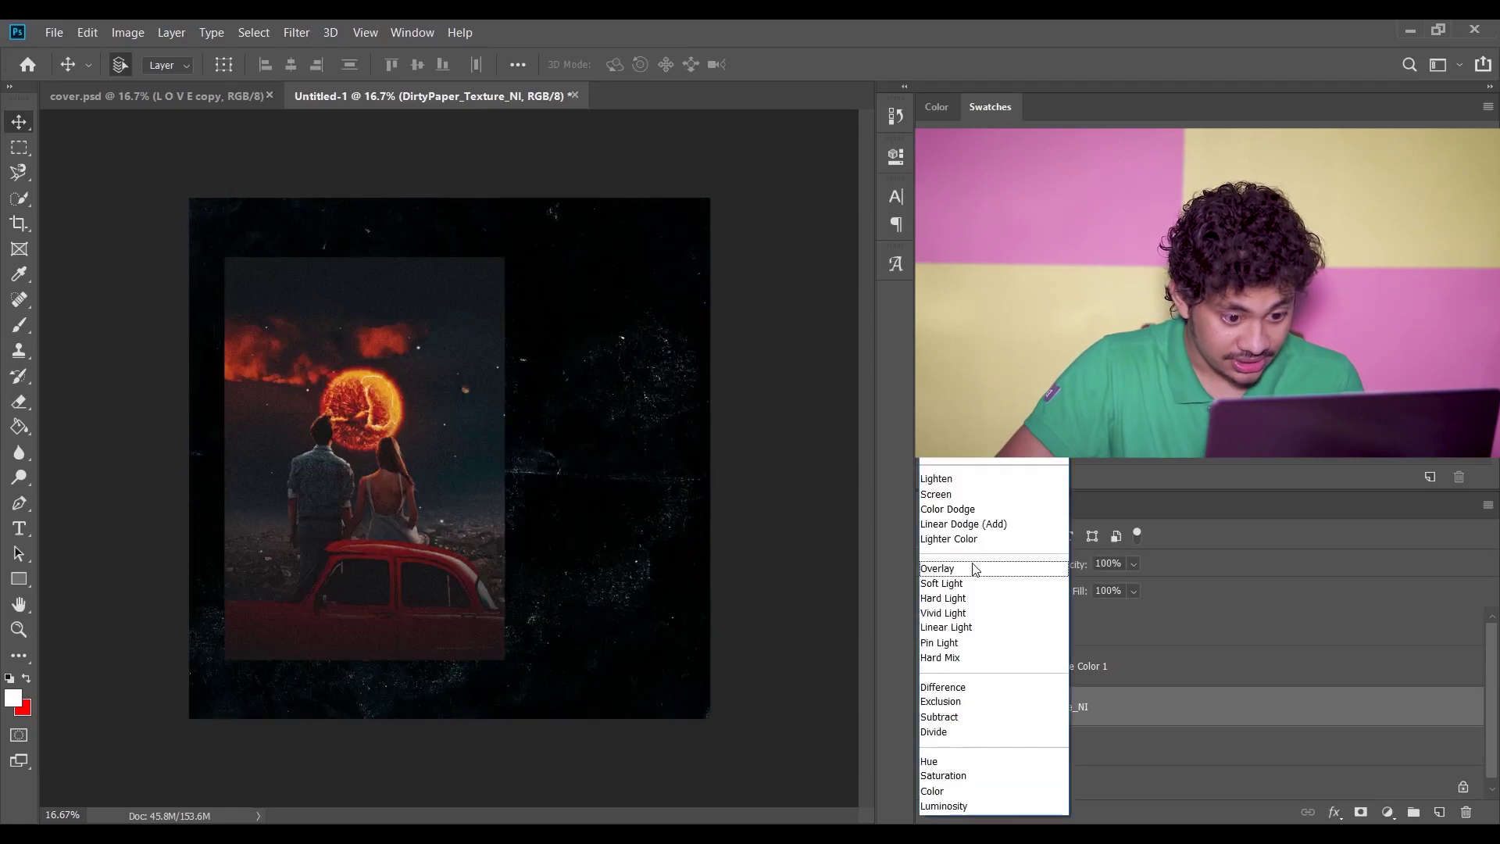
click(956, 489)
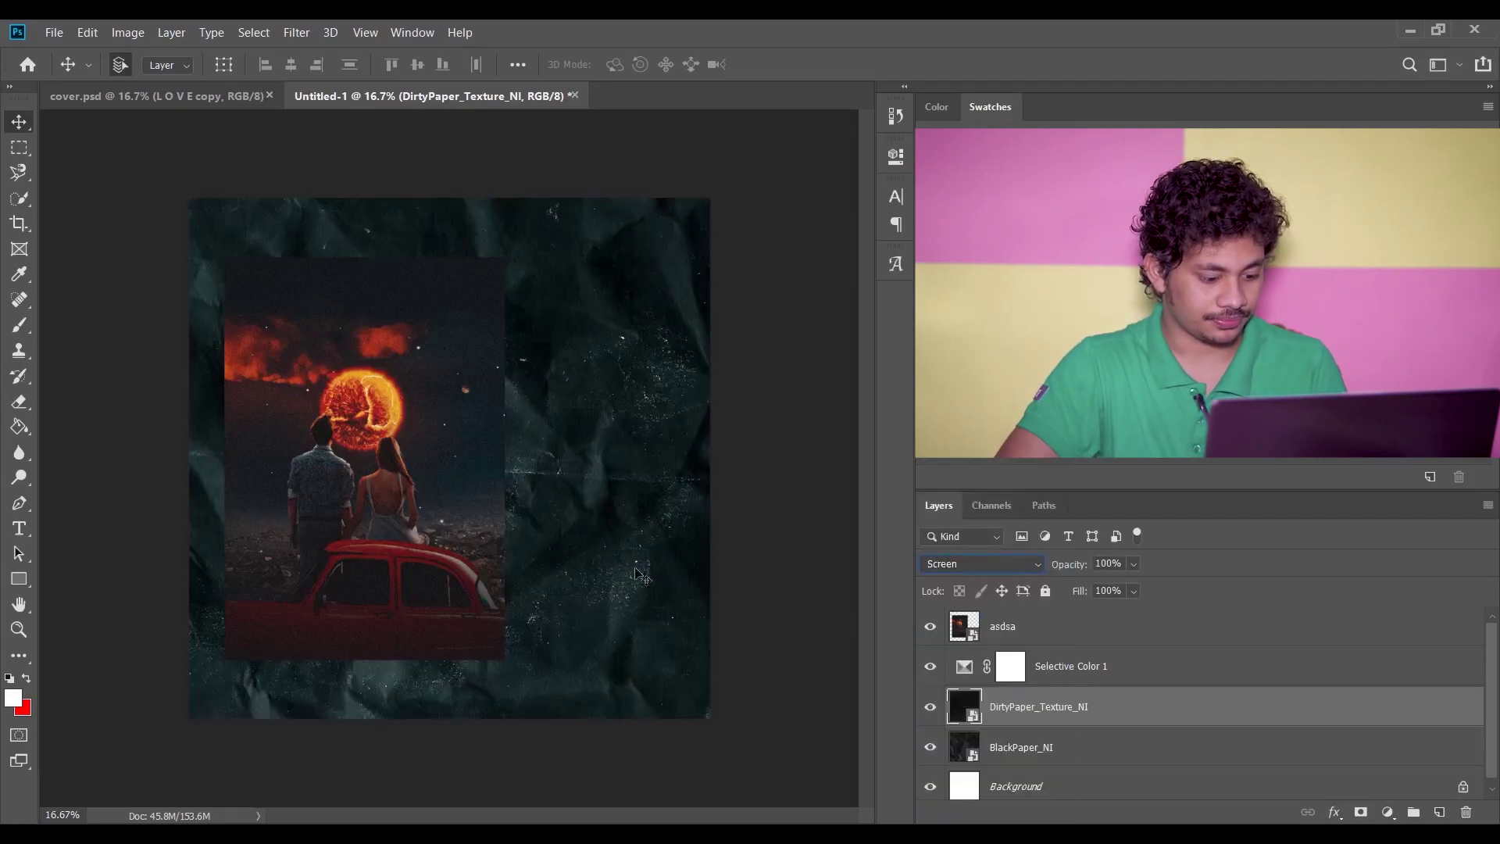
key(ctrl+t)
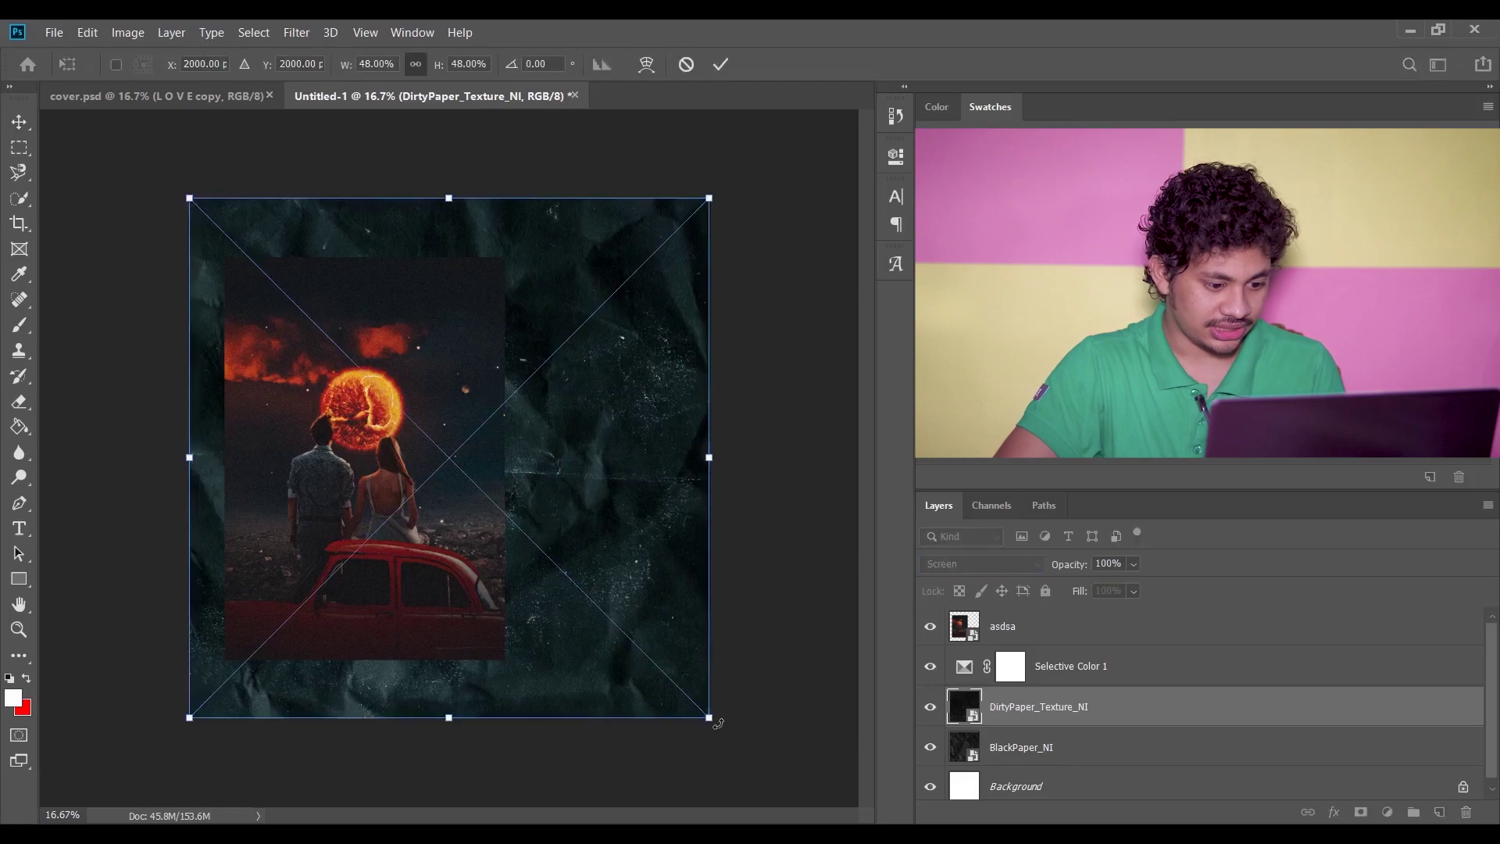
drag(710, 718, 777, 792)
drag(691, 246, 763, 446)
drag(553, 433, 650, 492)
key(Return)
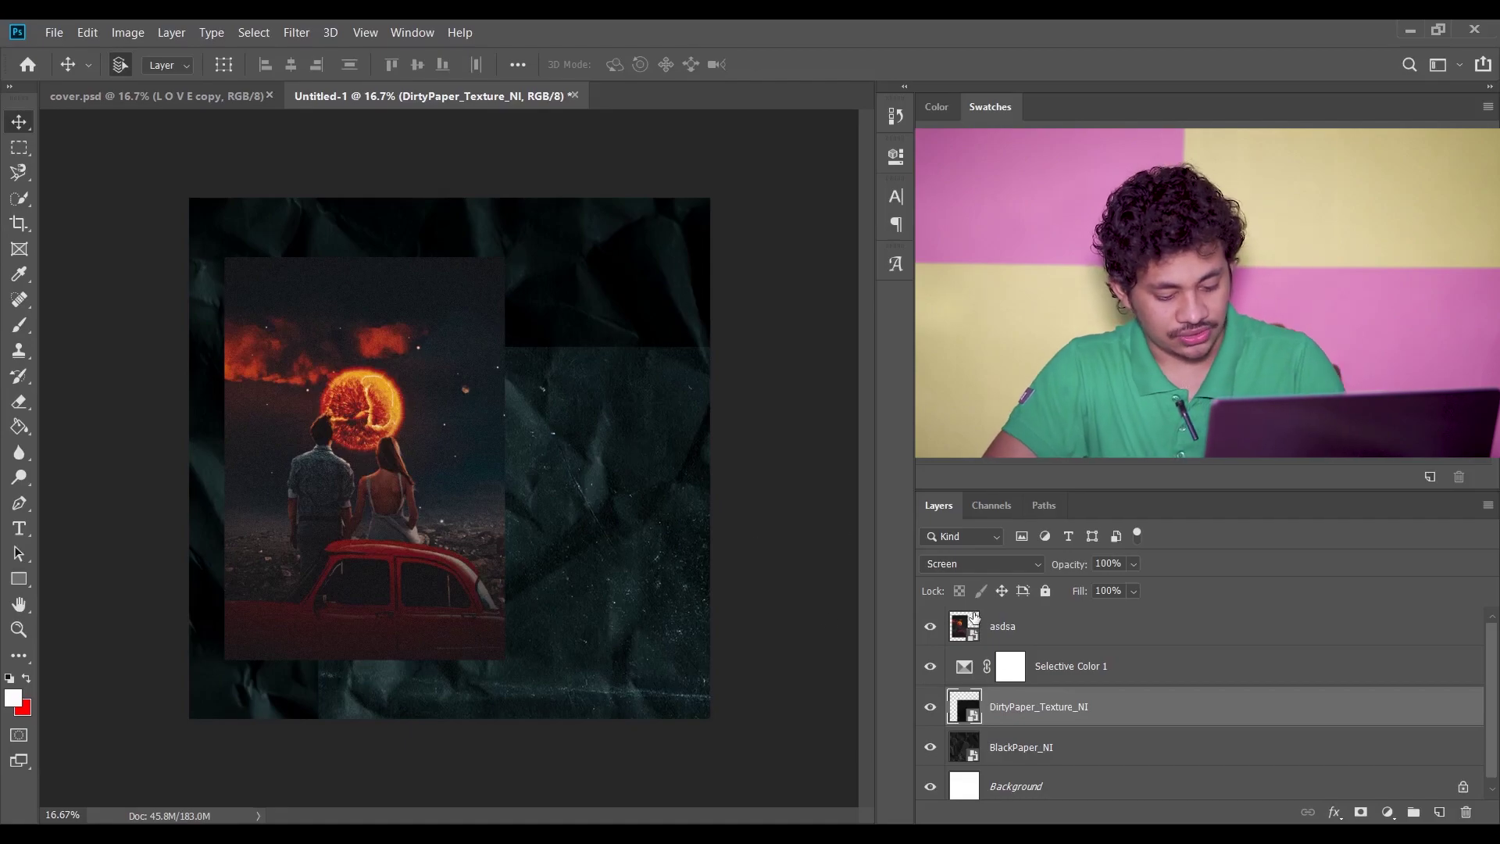
Apply Levels to DirtyPaper_Texture_NI with the black input point raised to 31
key(i)
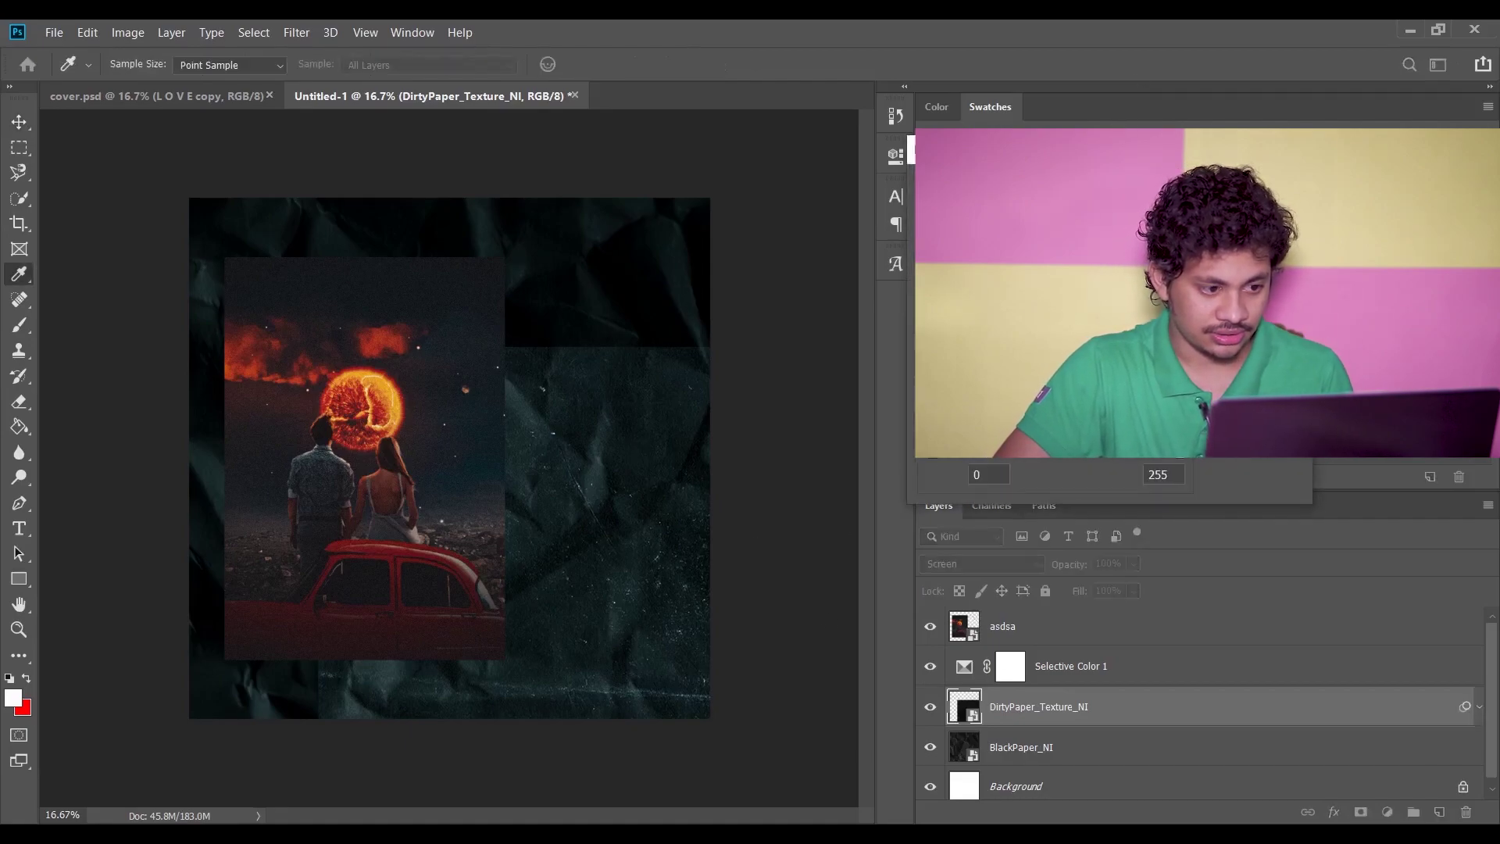
key(ctrl+l)
drag(274, 148, 522, 121)
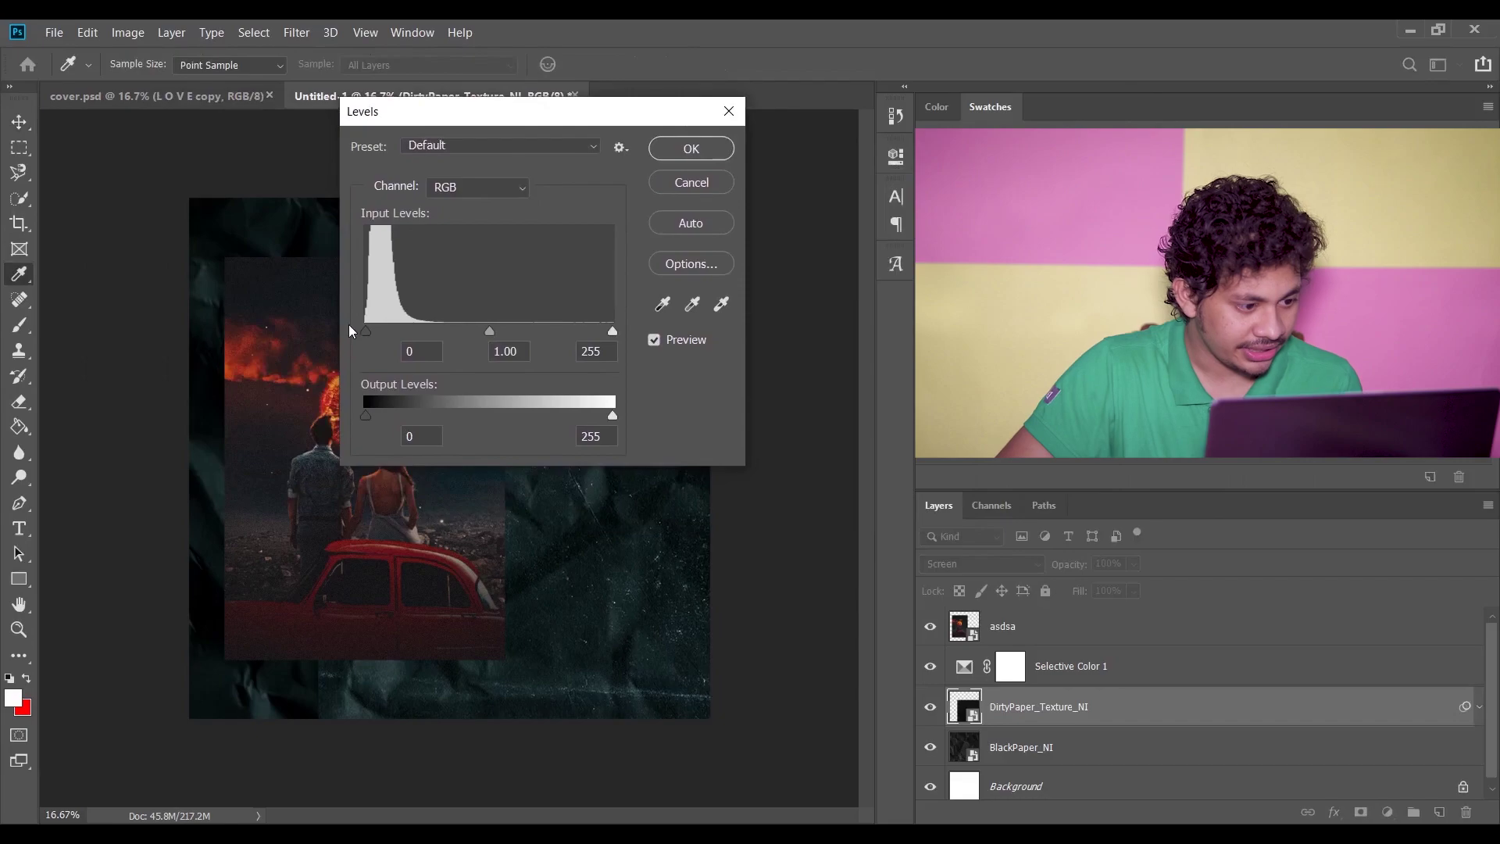
drag(367, 330, 368, 330)
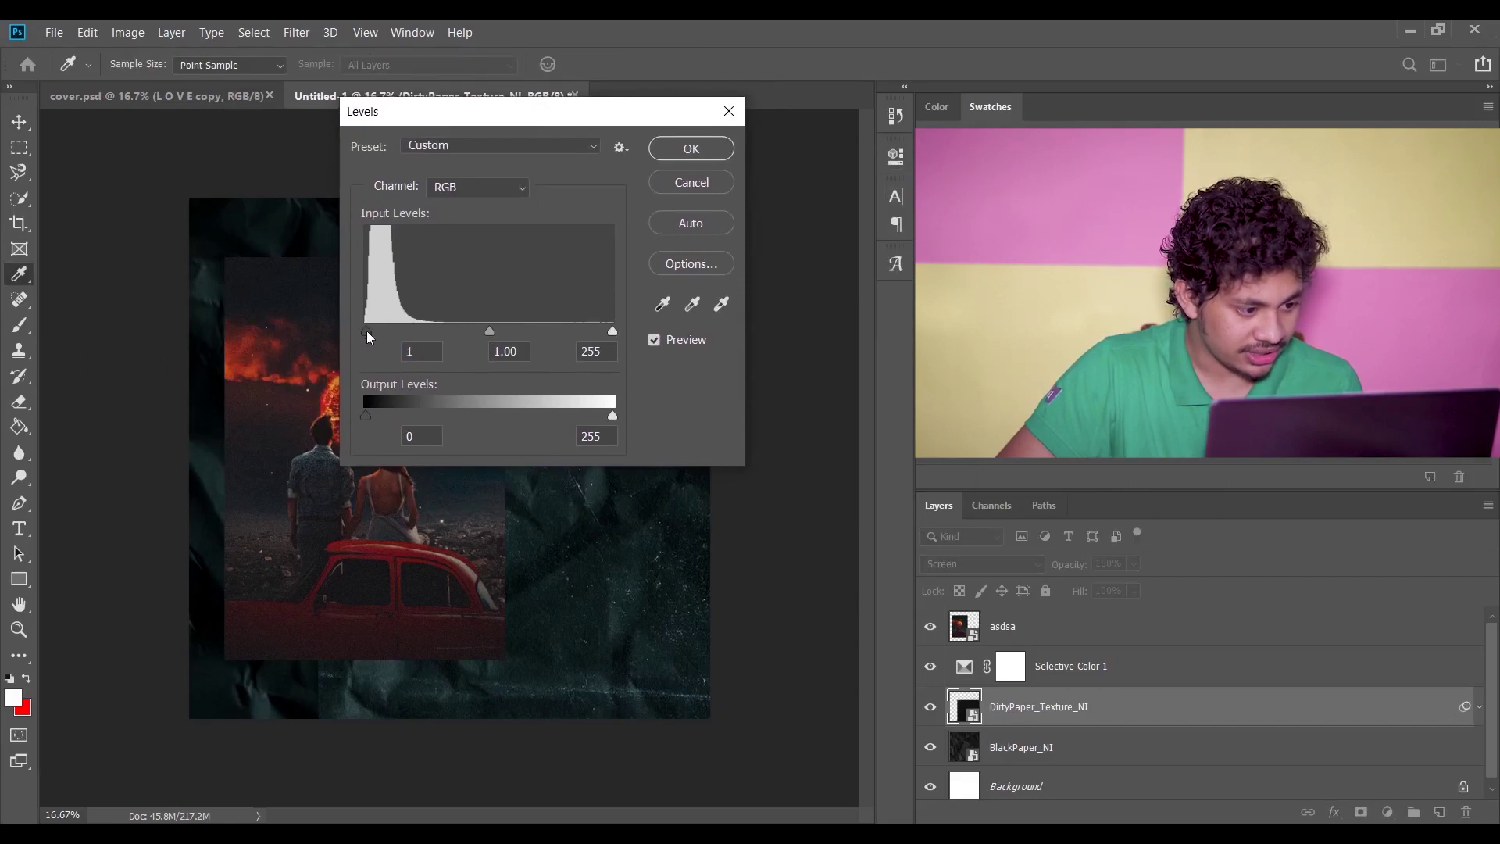
drag(372, 330, 395, 327)
drag(507, 117, 261, 127)
mouse_move(114, 342)
mouse_down()
mouse_move(63, 345)
mouse_move(114, 339)
mouse_up()
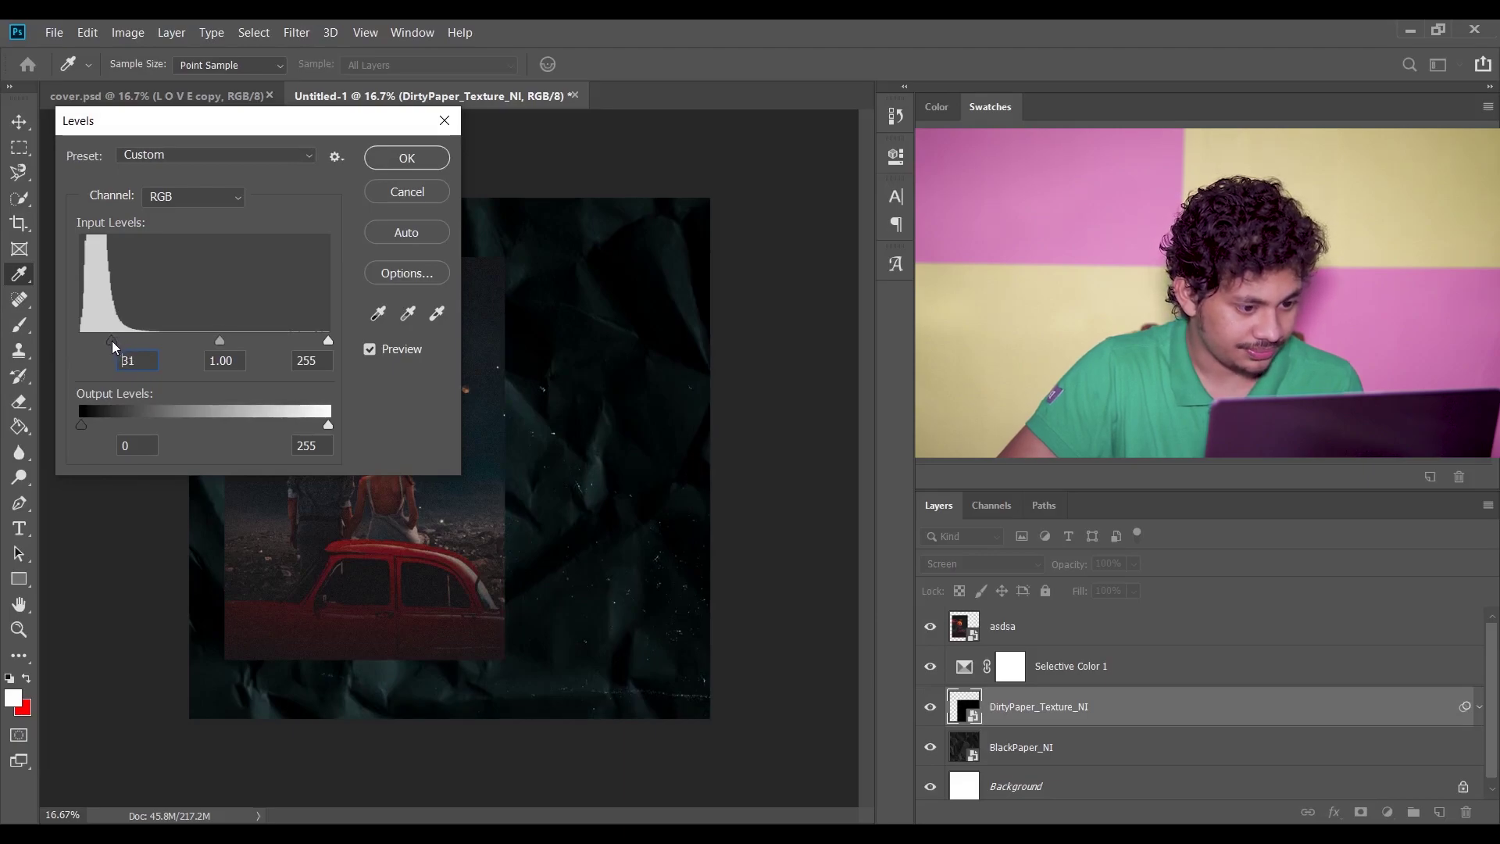
click(393, 162)
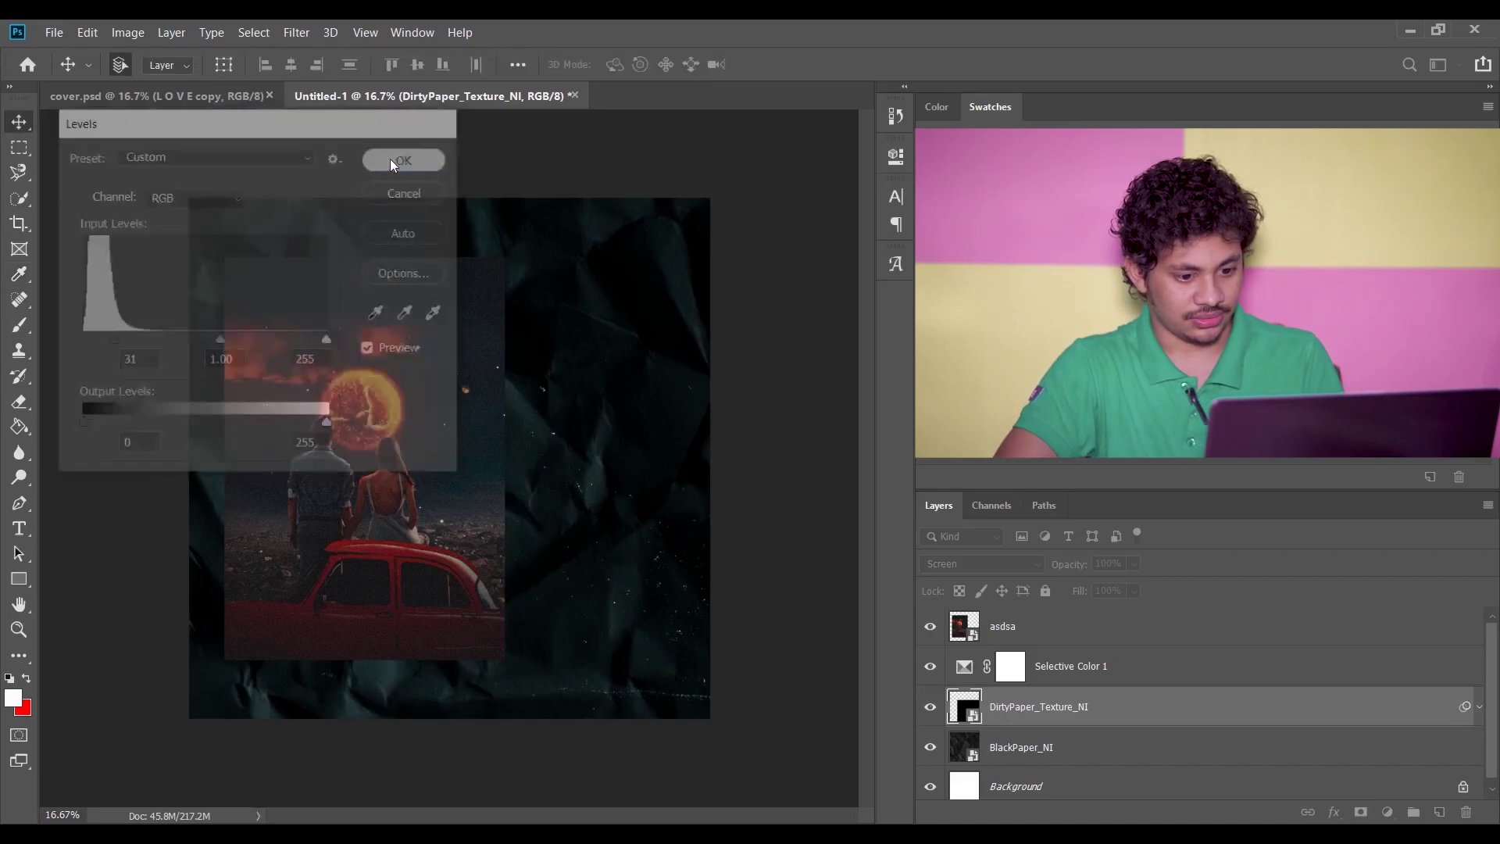
click(935, 709)
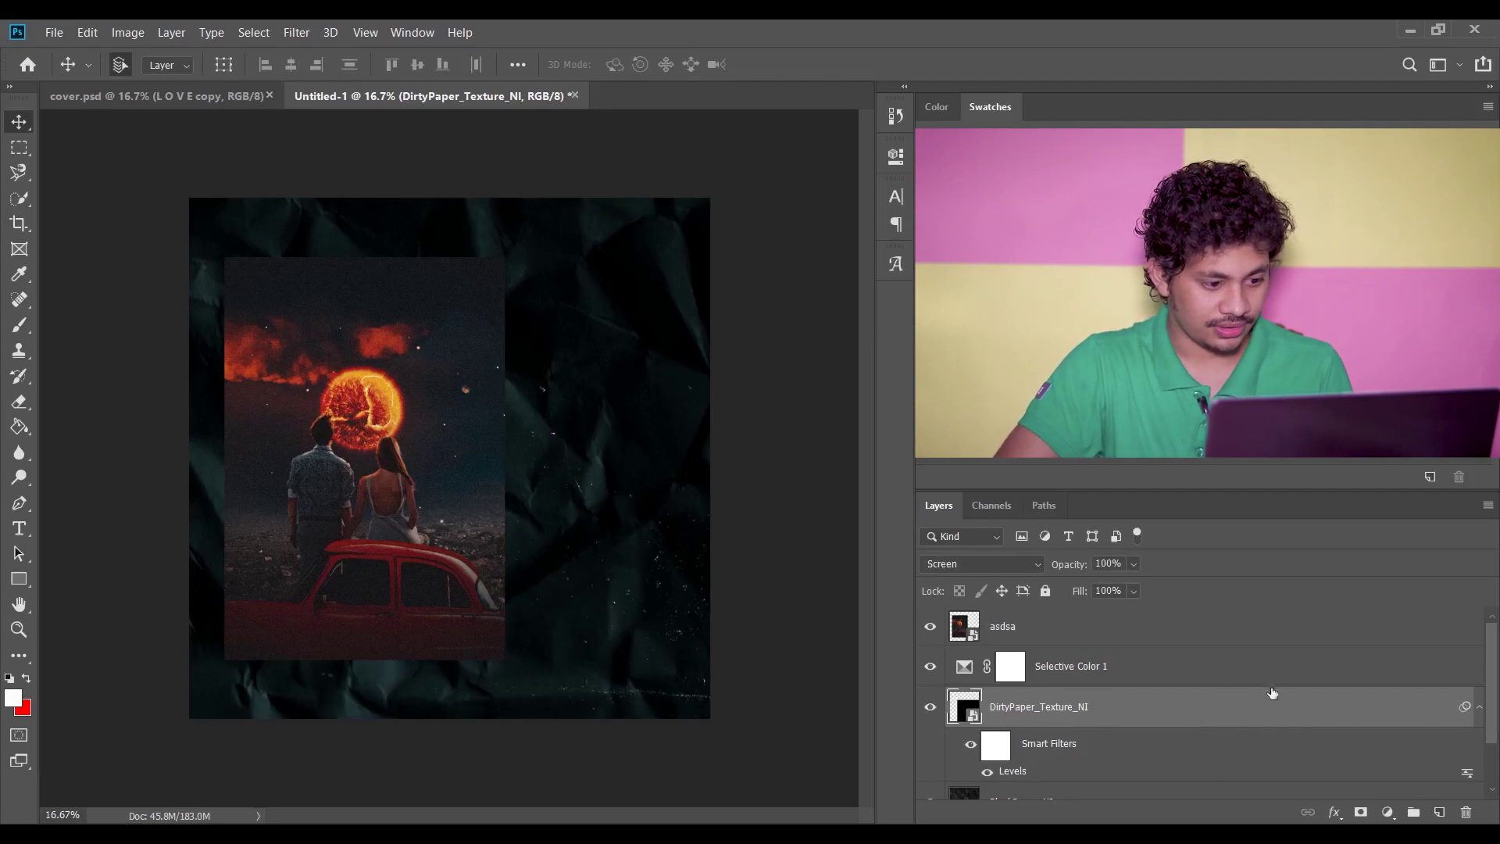
Select the asdsa layer and place Skratch_Texture_NI as an embedded layer above it
click(1084, 639)
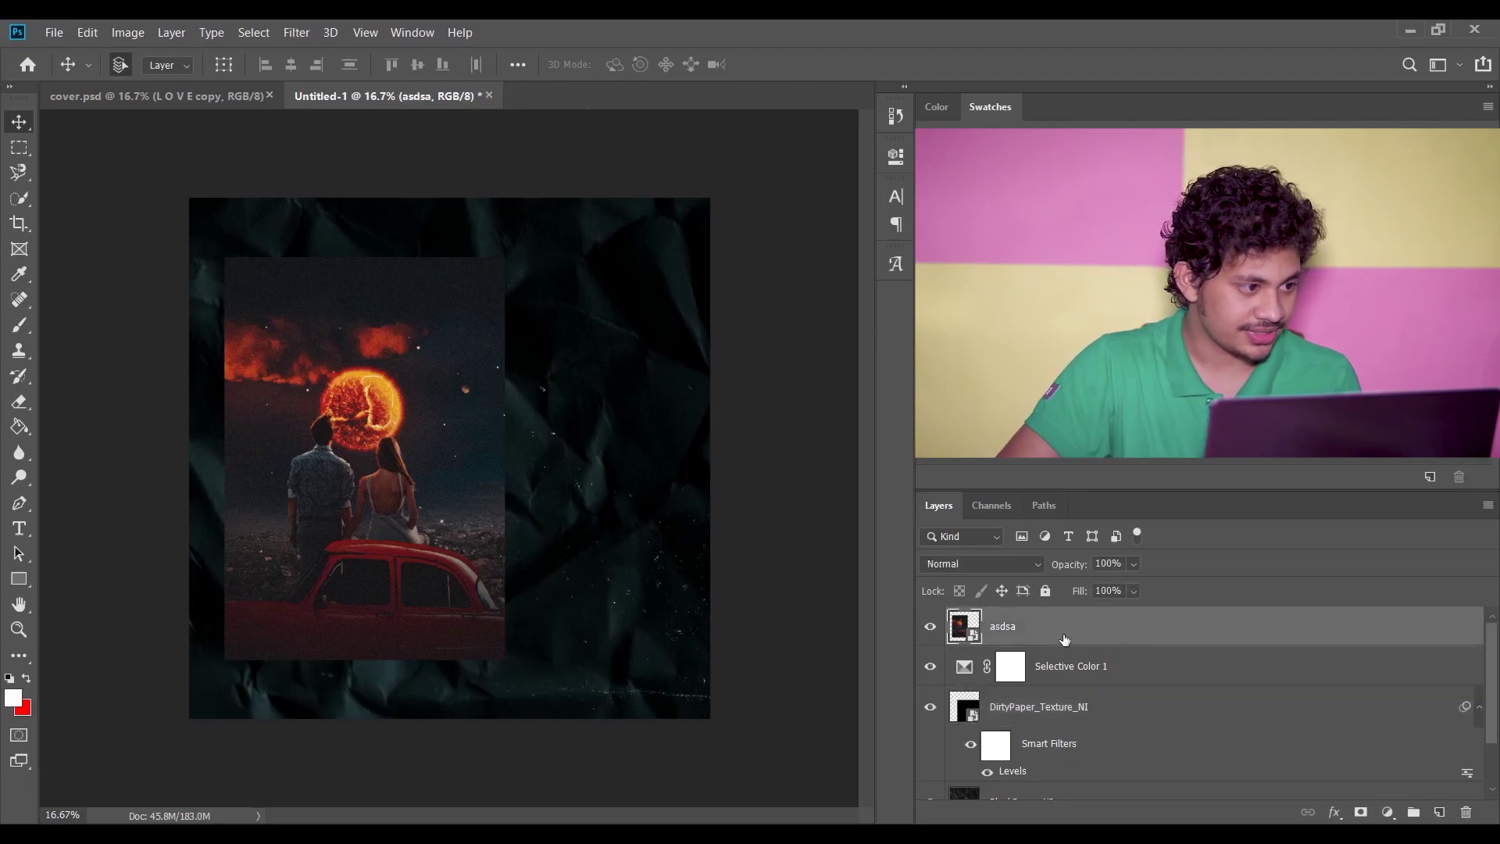
click(54, 33)
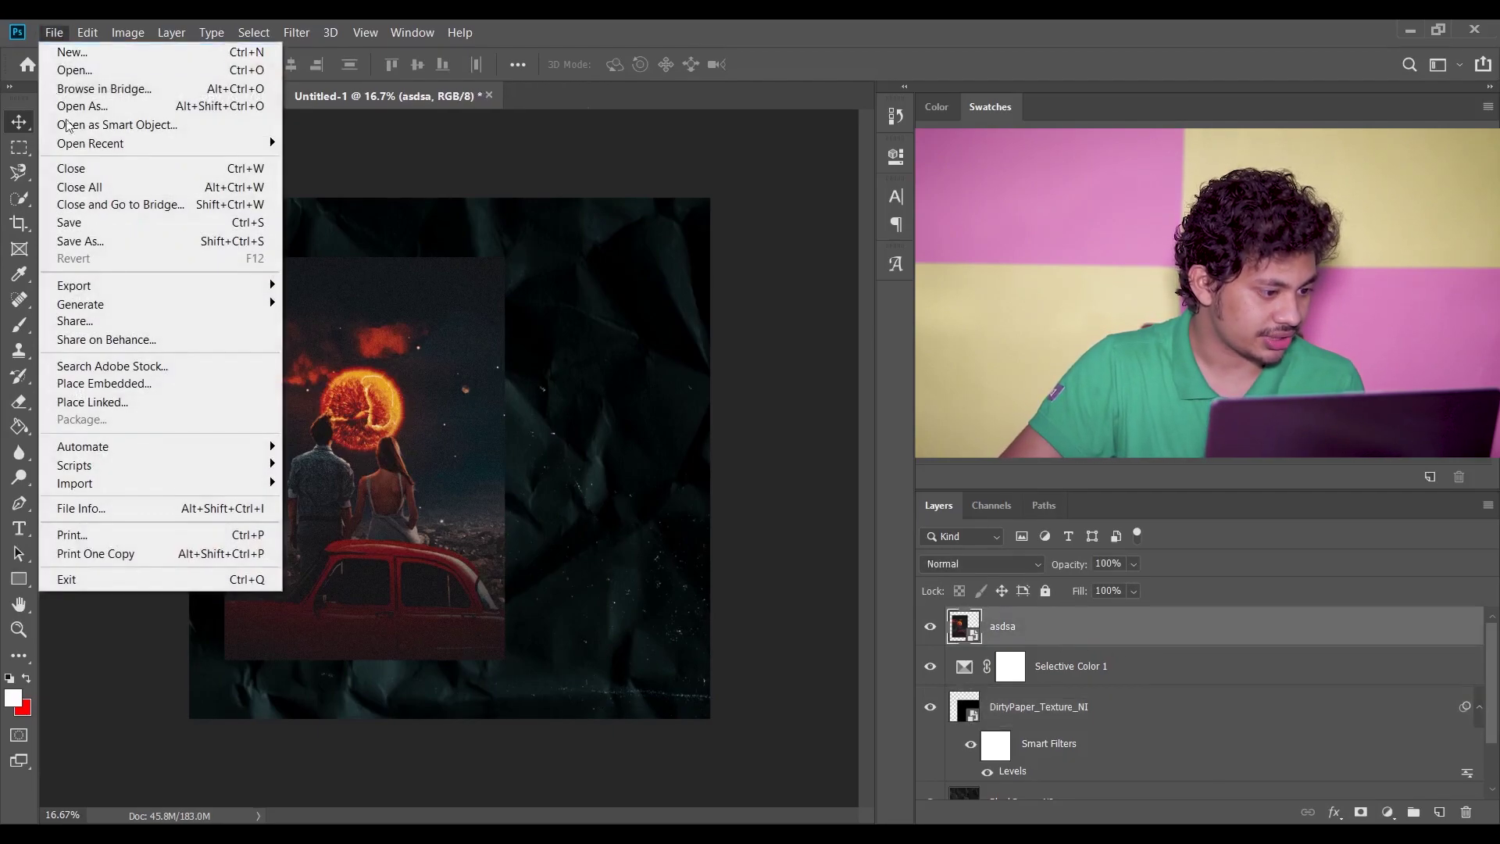
click(129, 384)
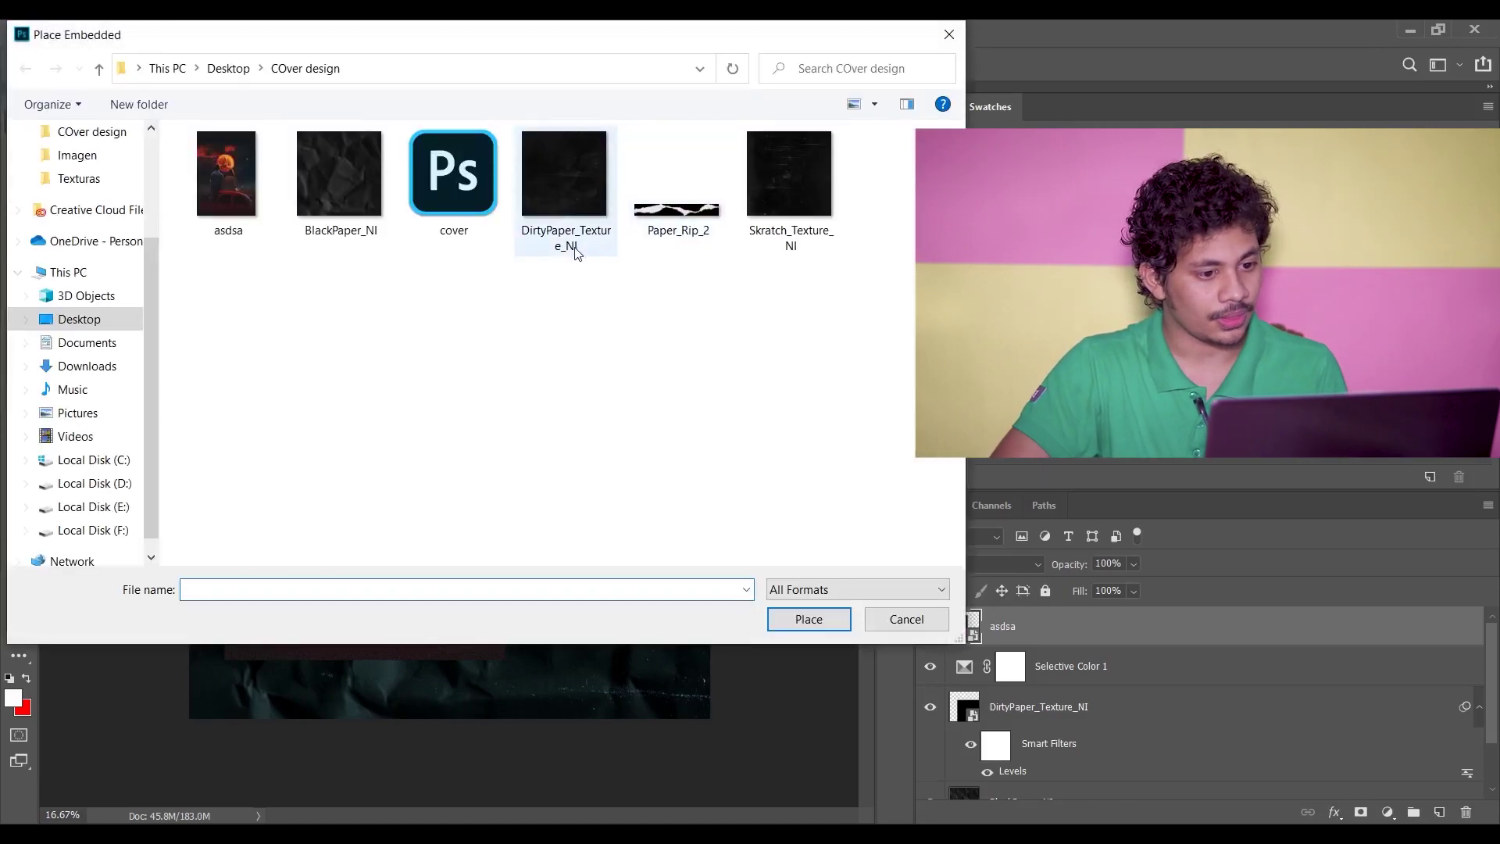
click(784, 178)
click(805, 623)
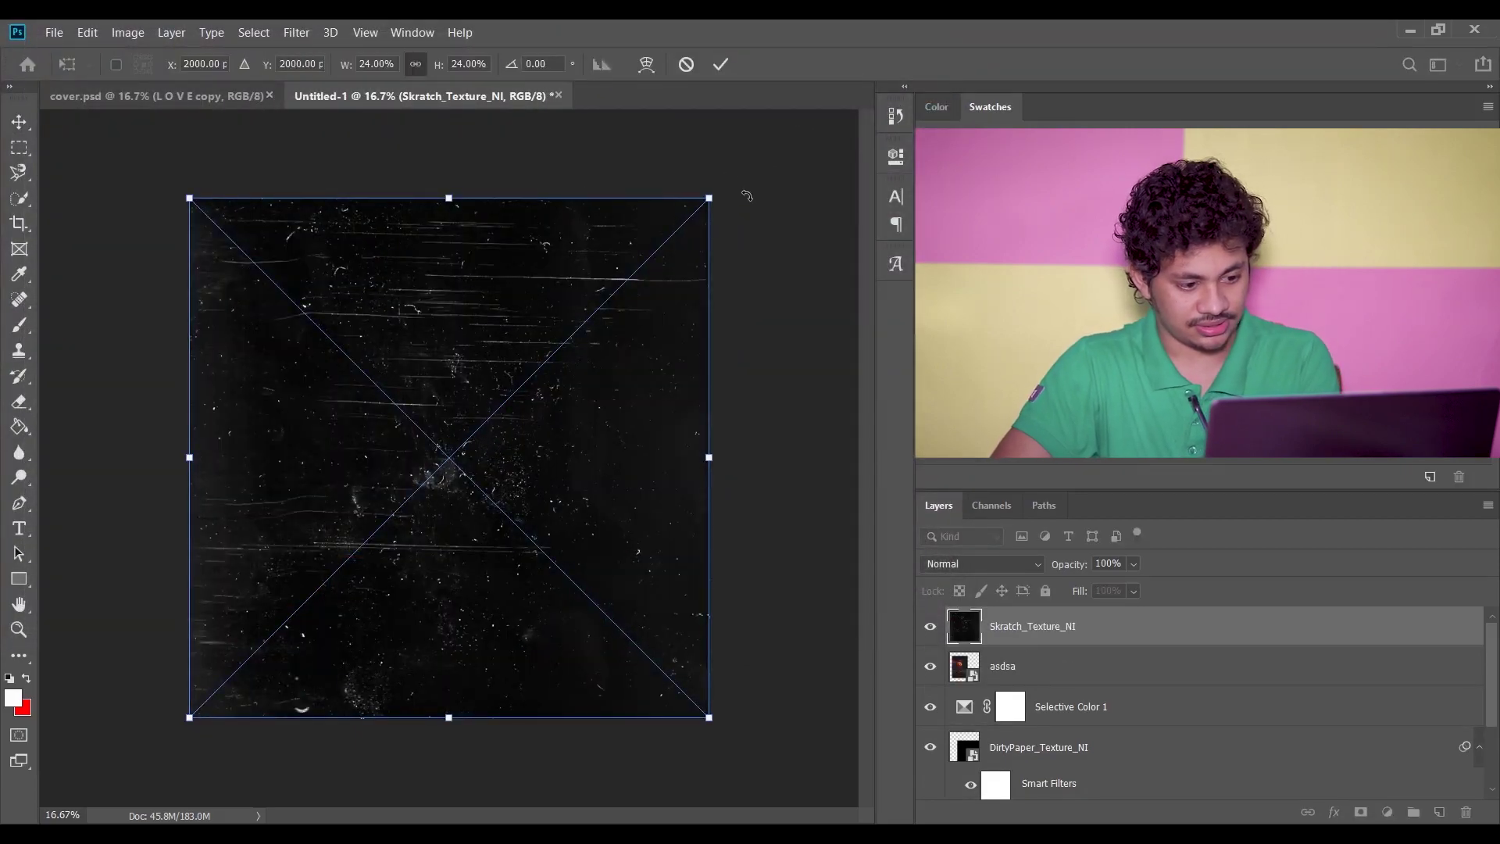
Commit the scratch texture and clip it to the asdsa couple photo
key(Return)
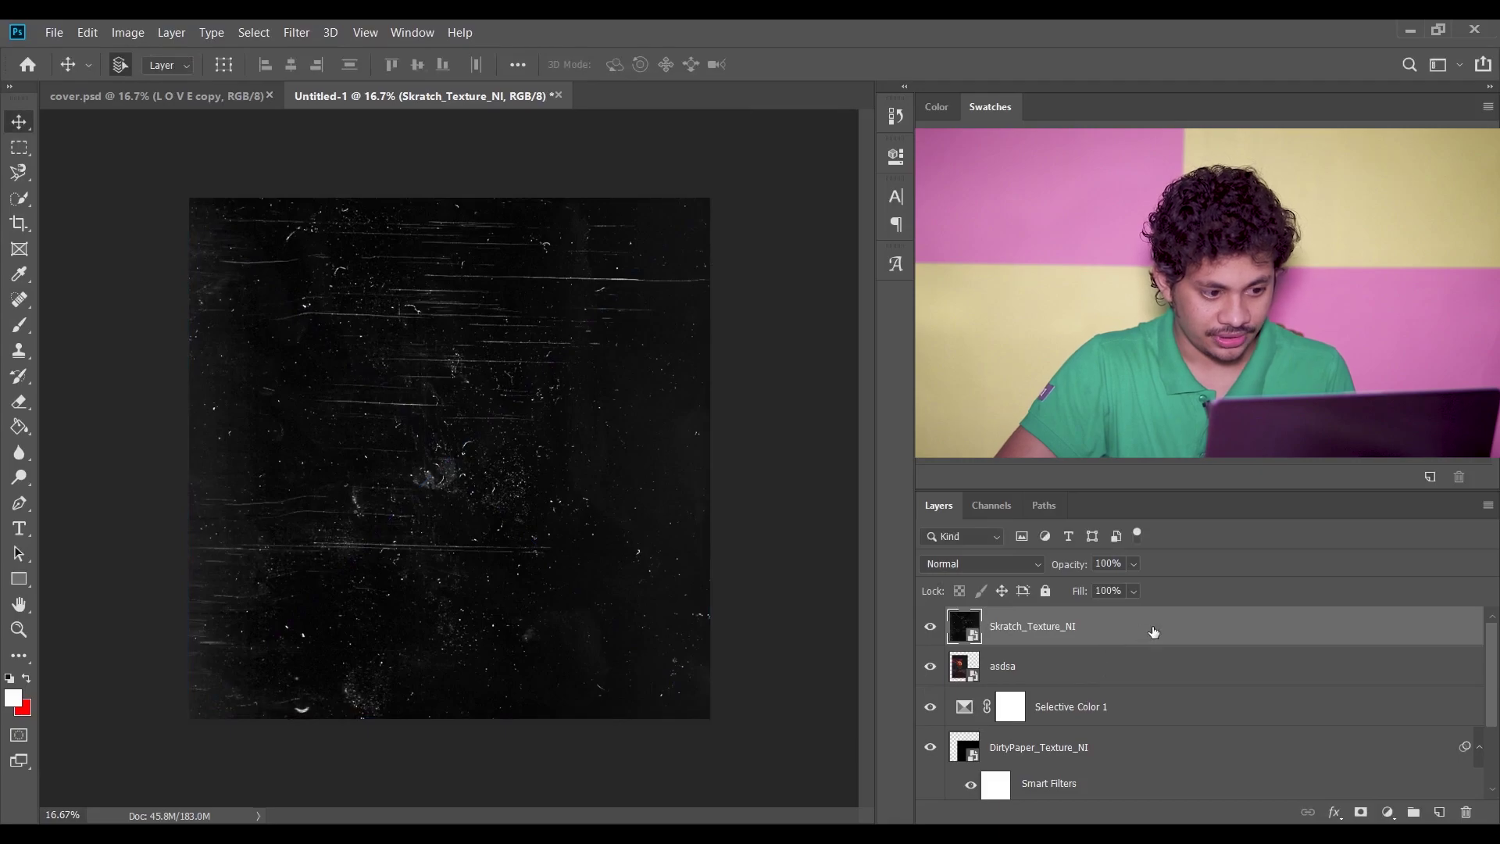
right_click(1153, 631)
click(1051, 629)
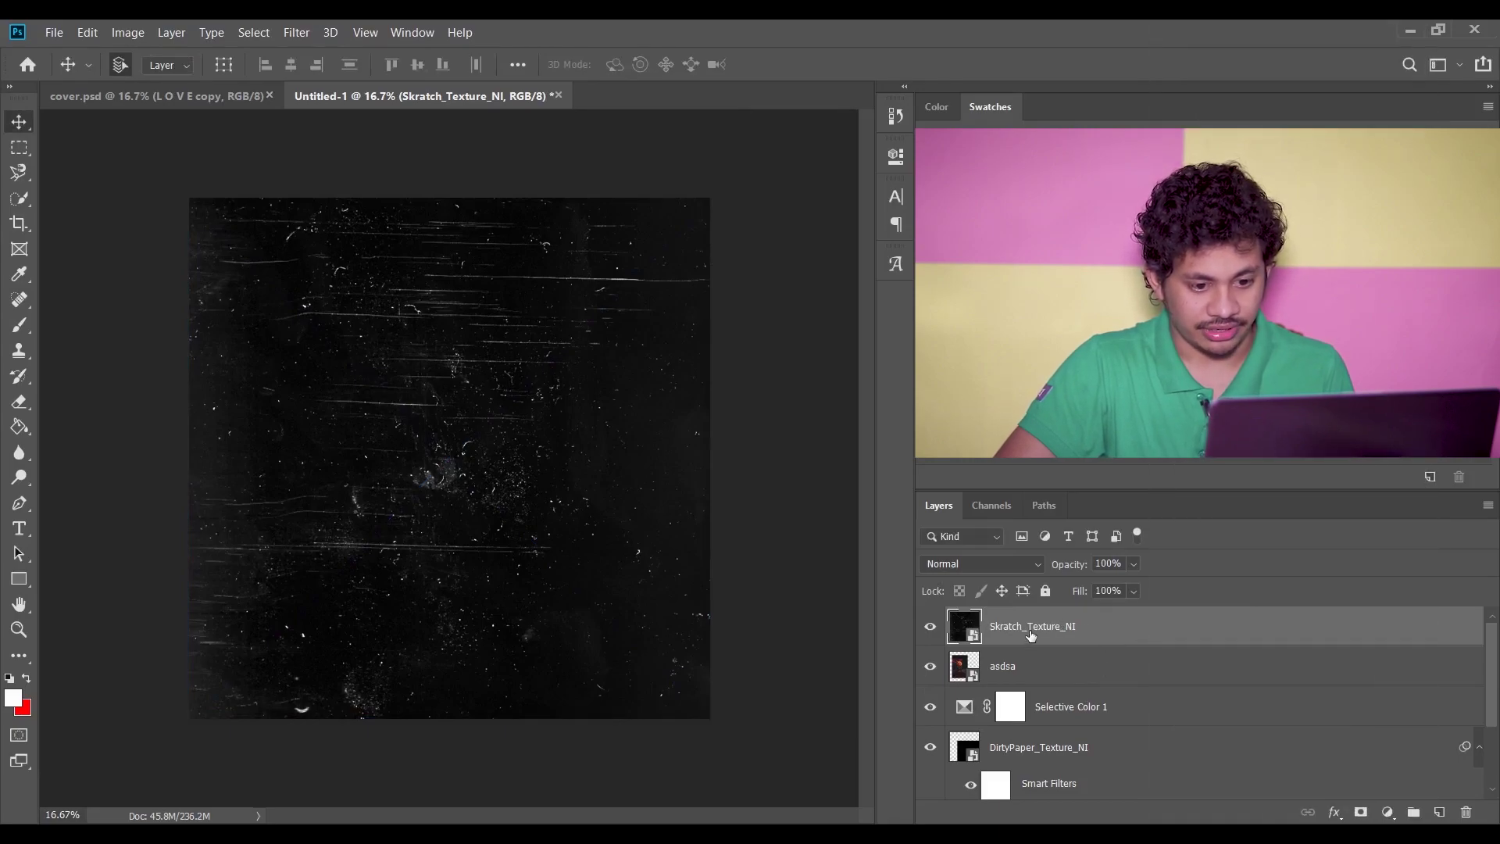
right_click(1031, 634)
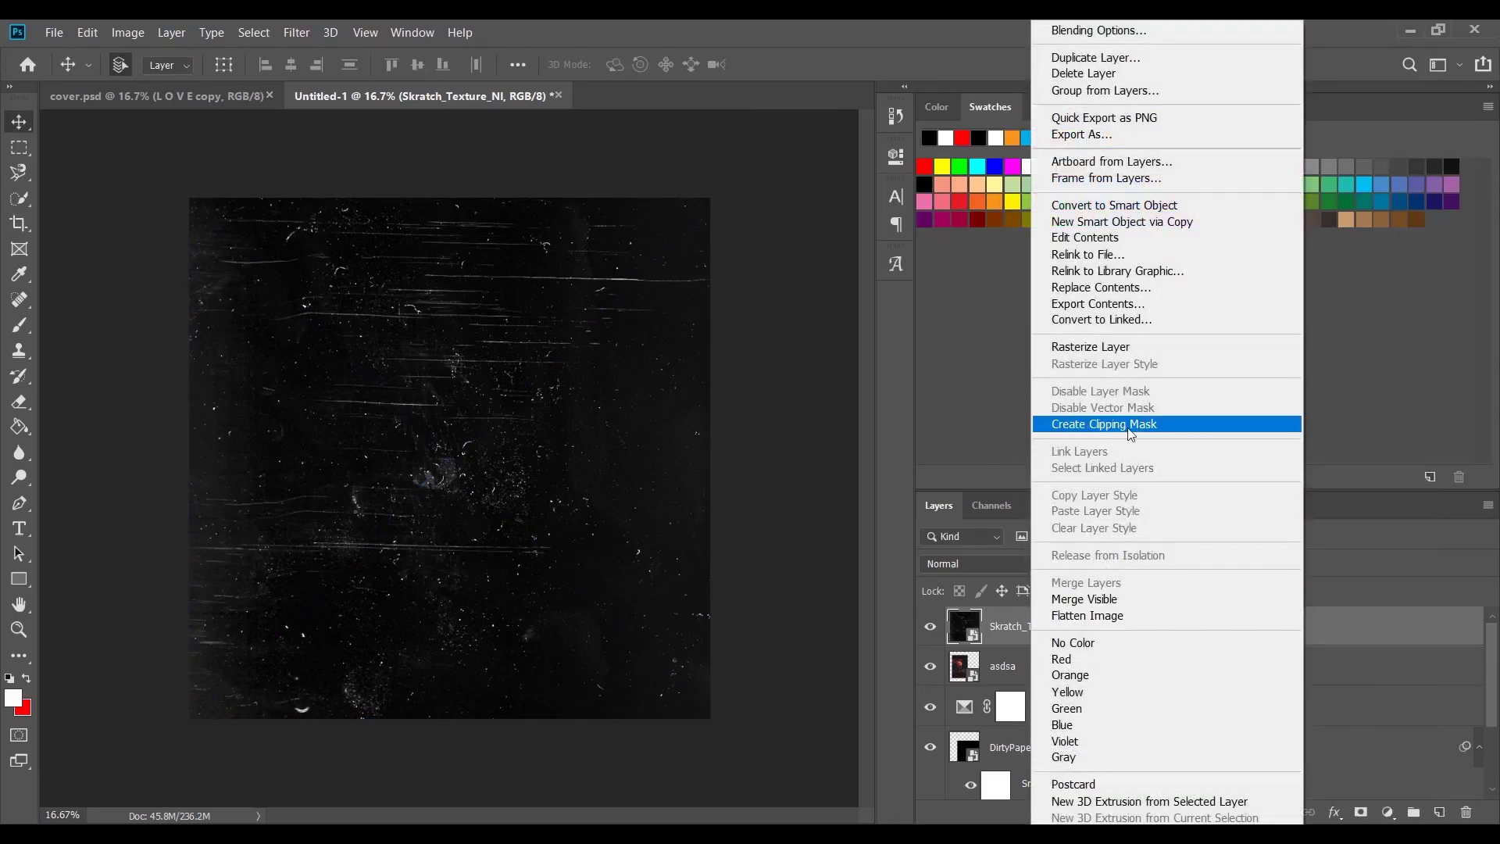
click(1128, 429)
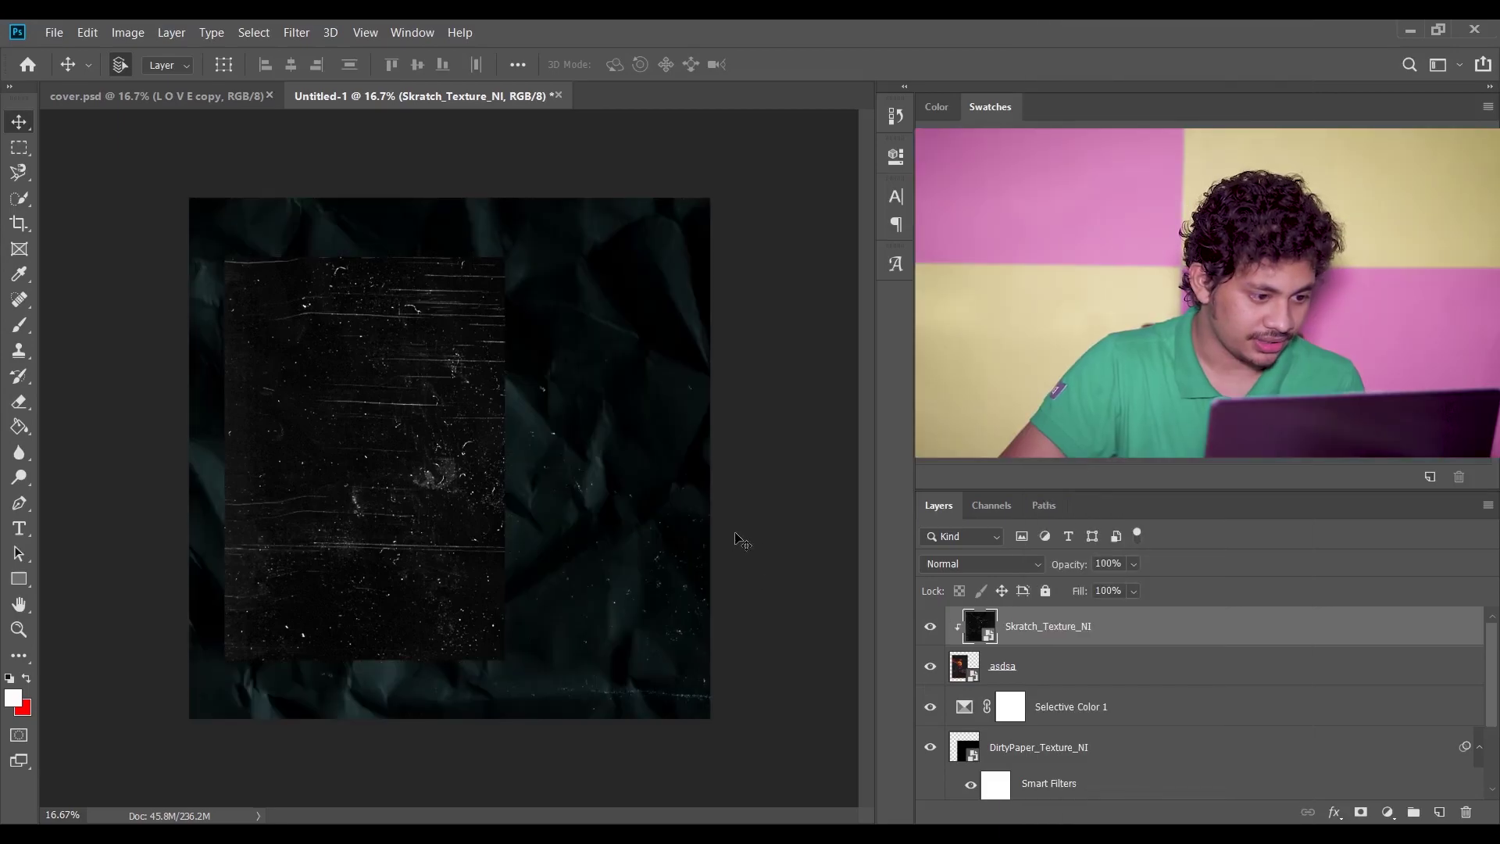
Blend the clipped scratch texture as Screen and compare it on and off
click(971, 564)
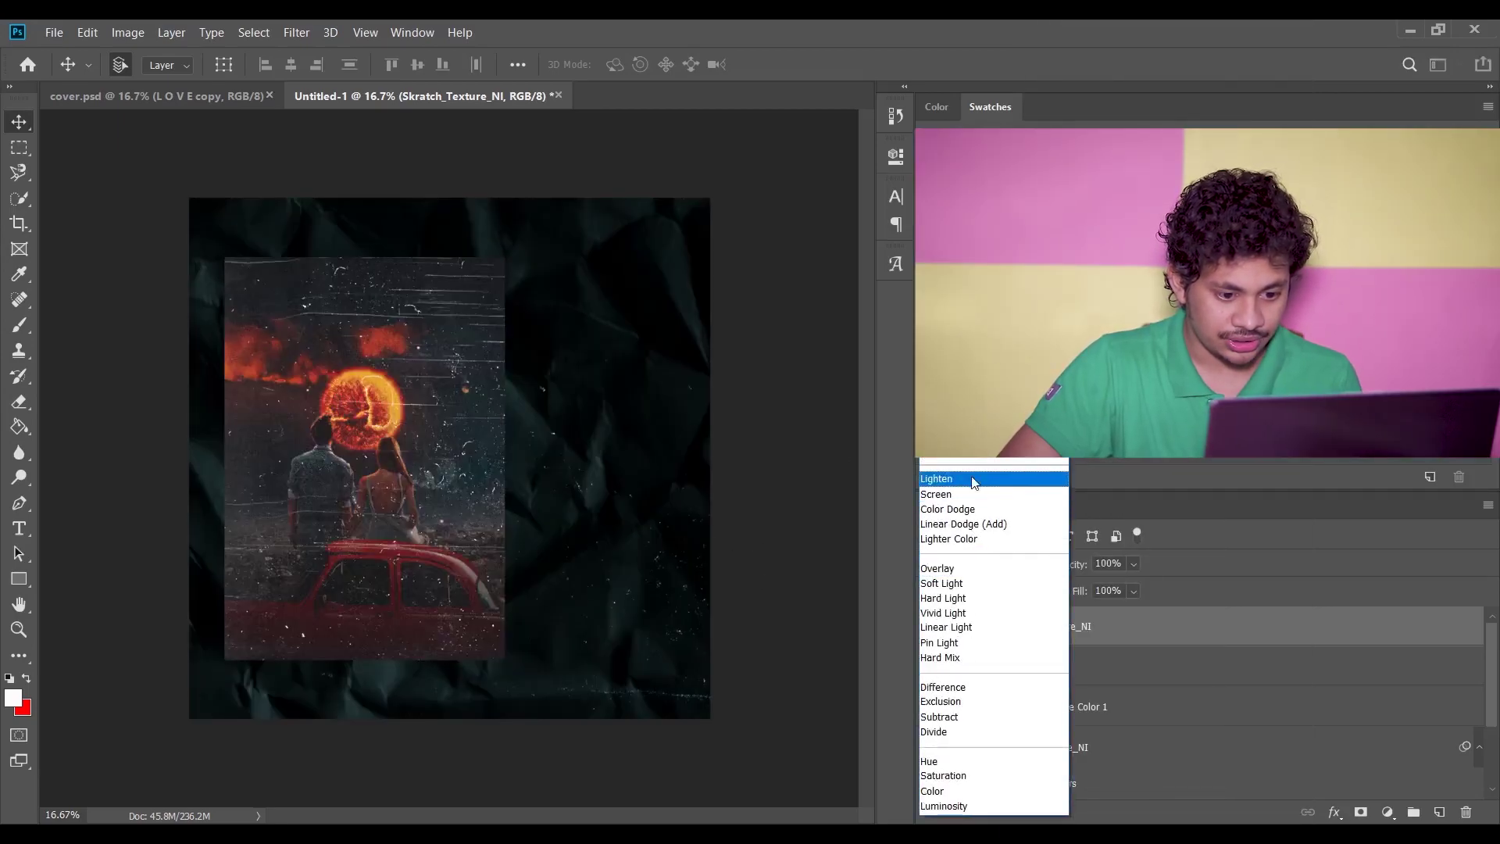
click(955, 495)
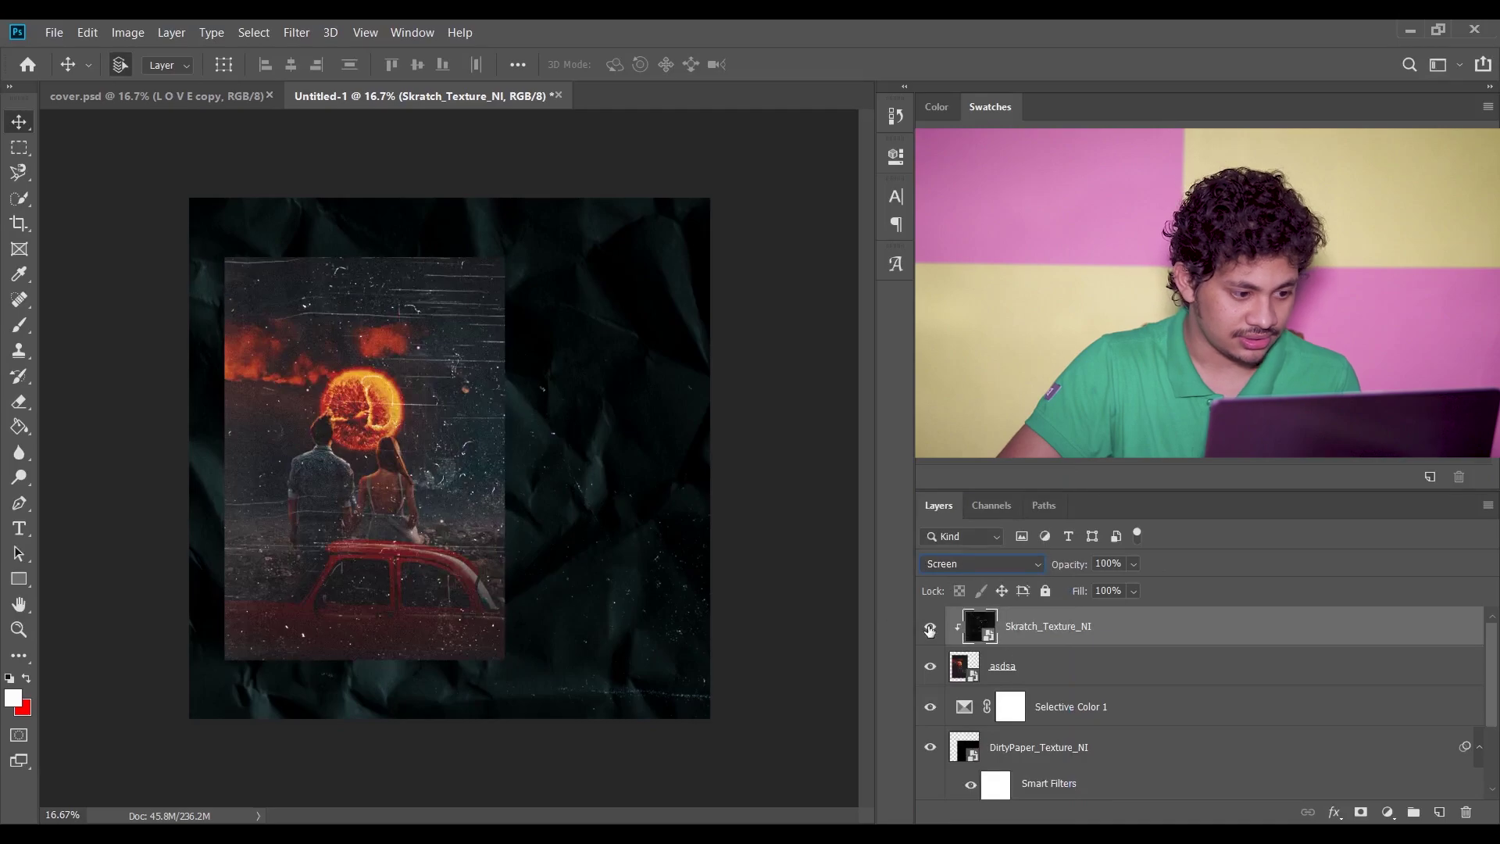
click(930, 629)
click(930, 629)
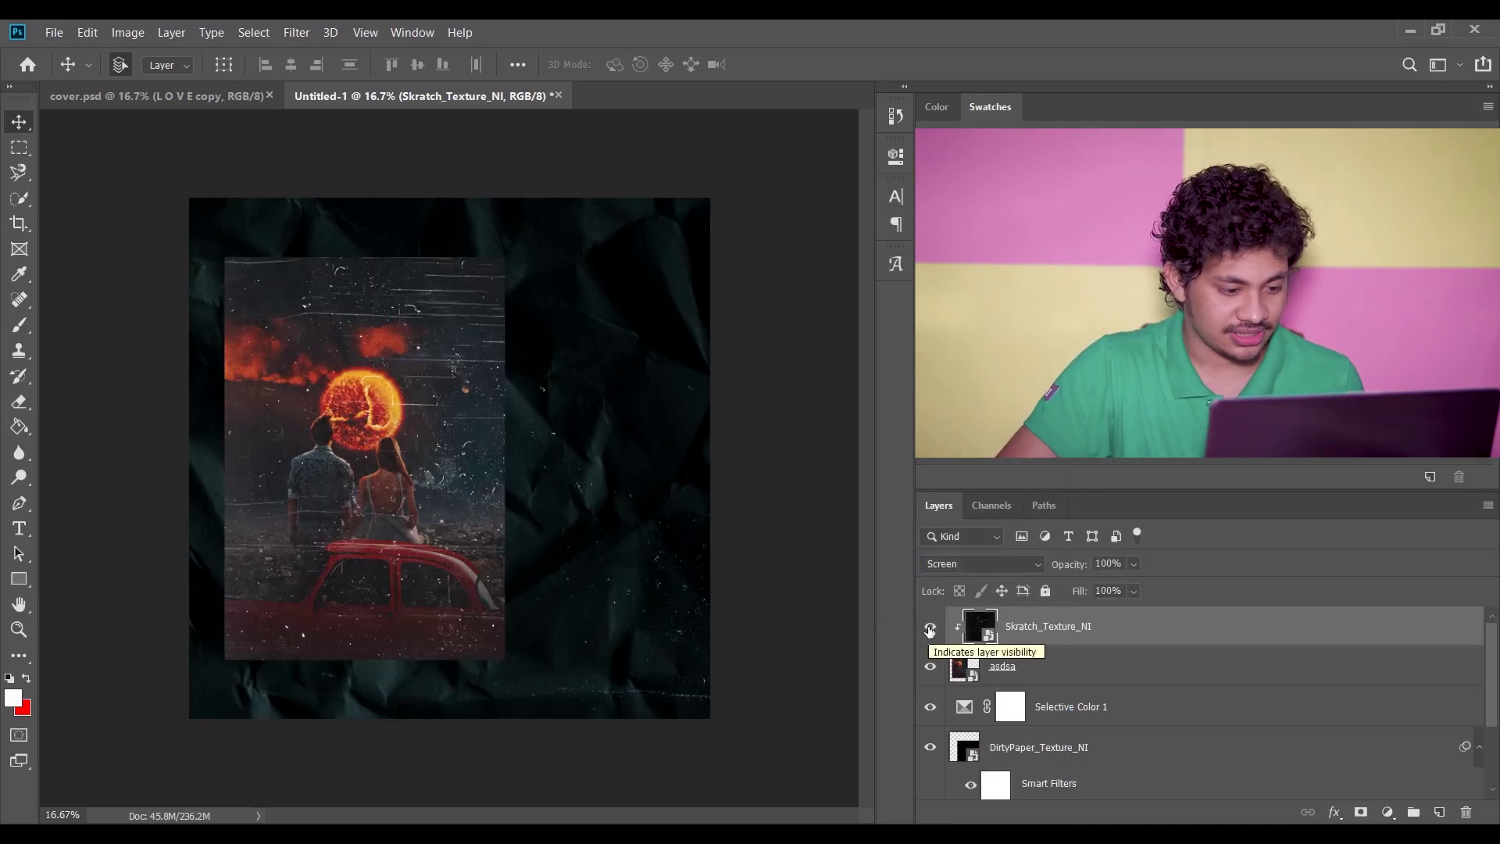
click(931, 628)
click(930, 629)
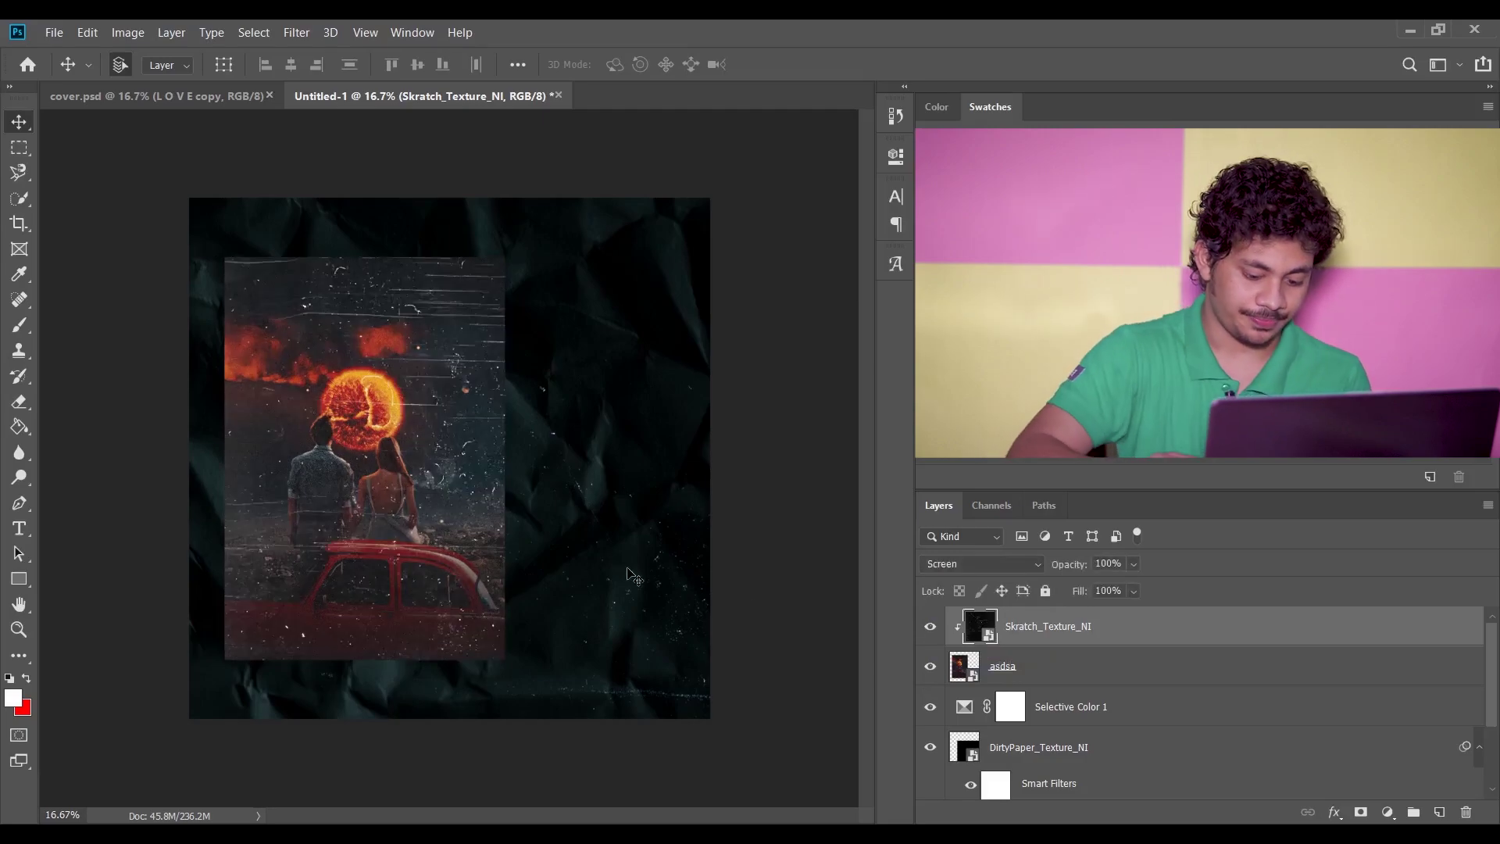
key(ctrl+plus)
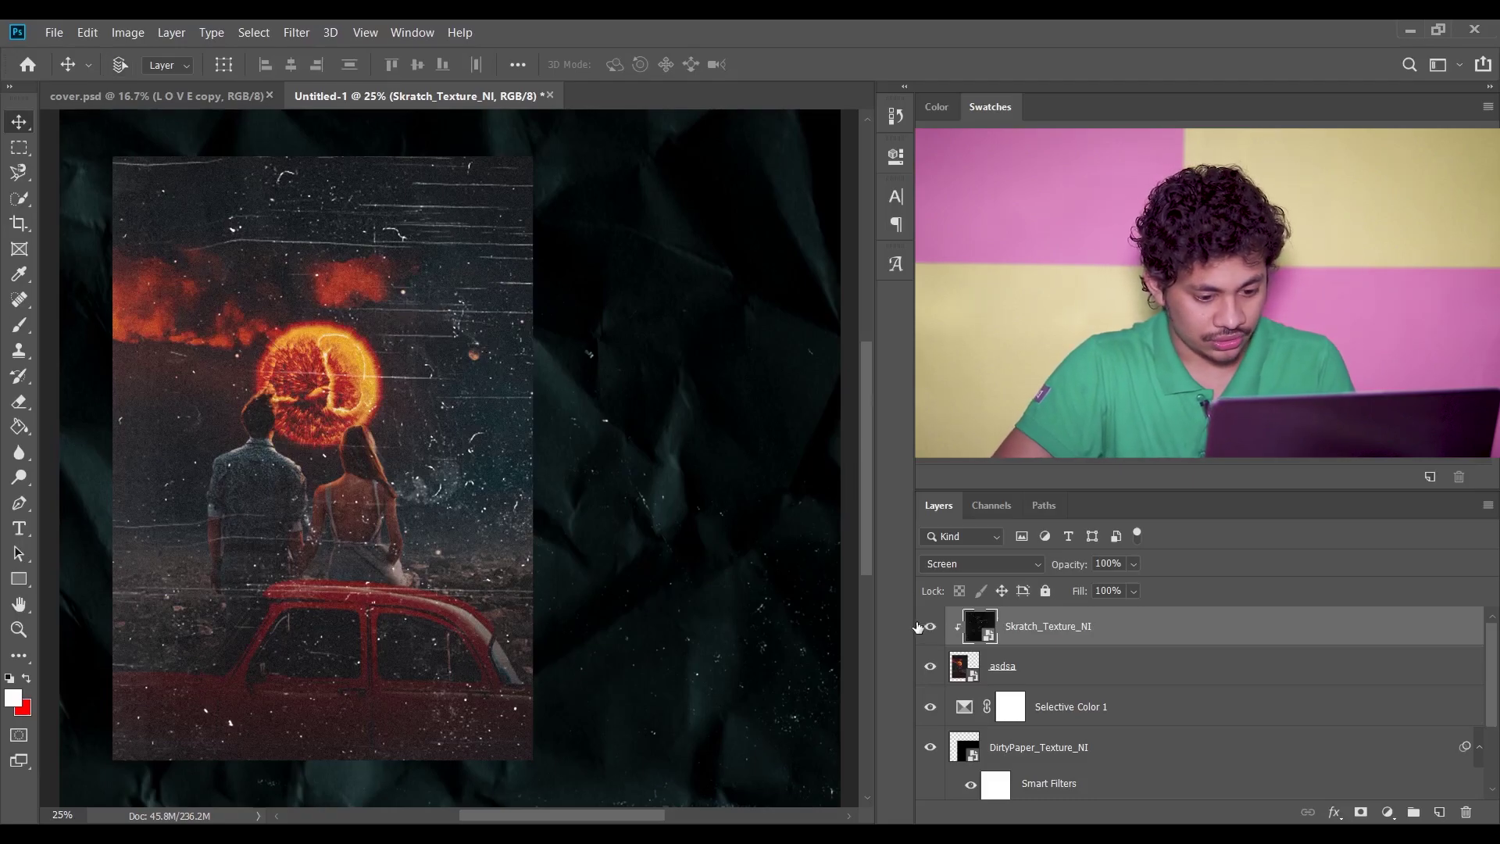
Apply Levels to Skratch_Texture_NI with the black input at 24, then compare the result
key(ctrl+l)
drag(322, 121, 700, 435)
drag(480, 649, 503, 640)
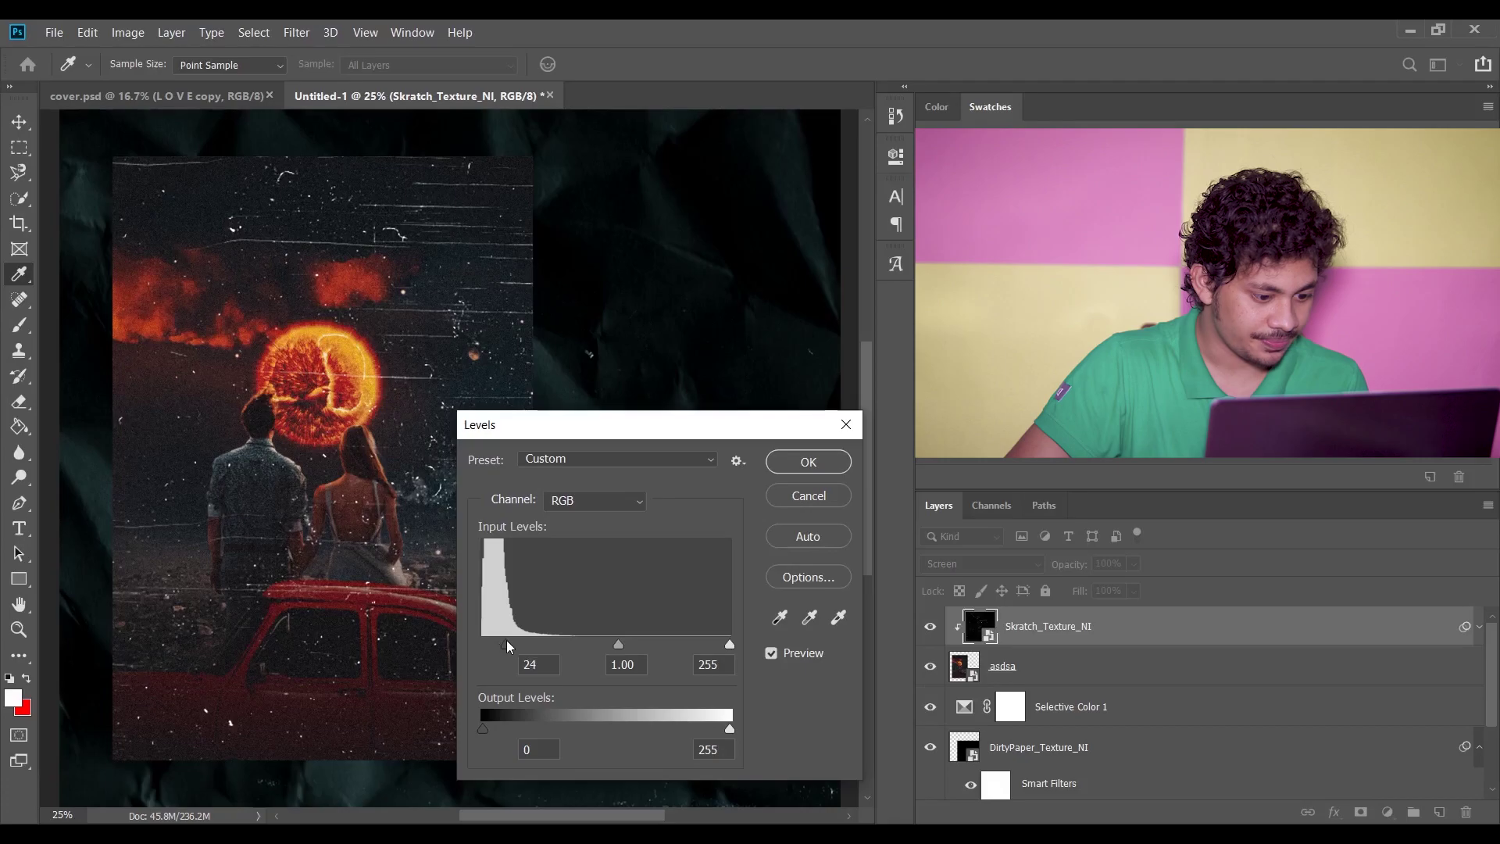
click(506, 642)
click(808, 462)
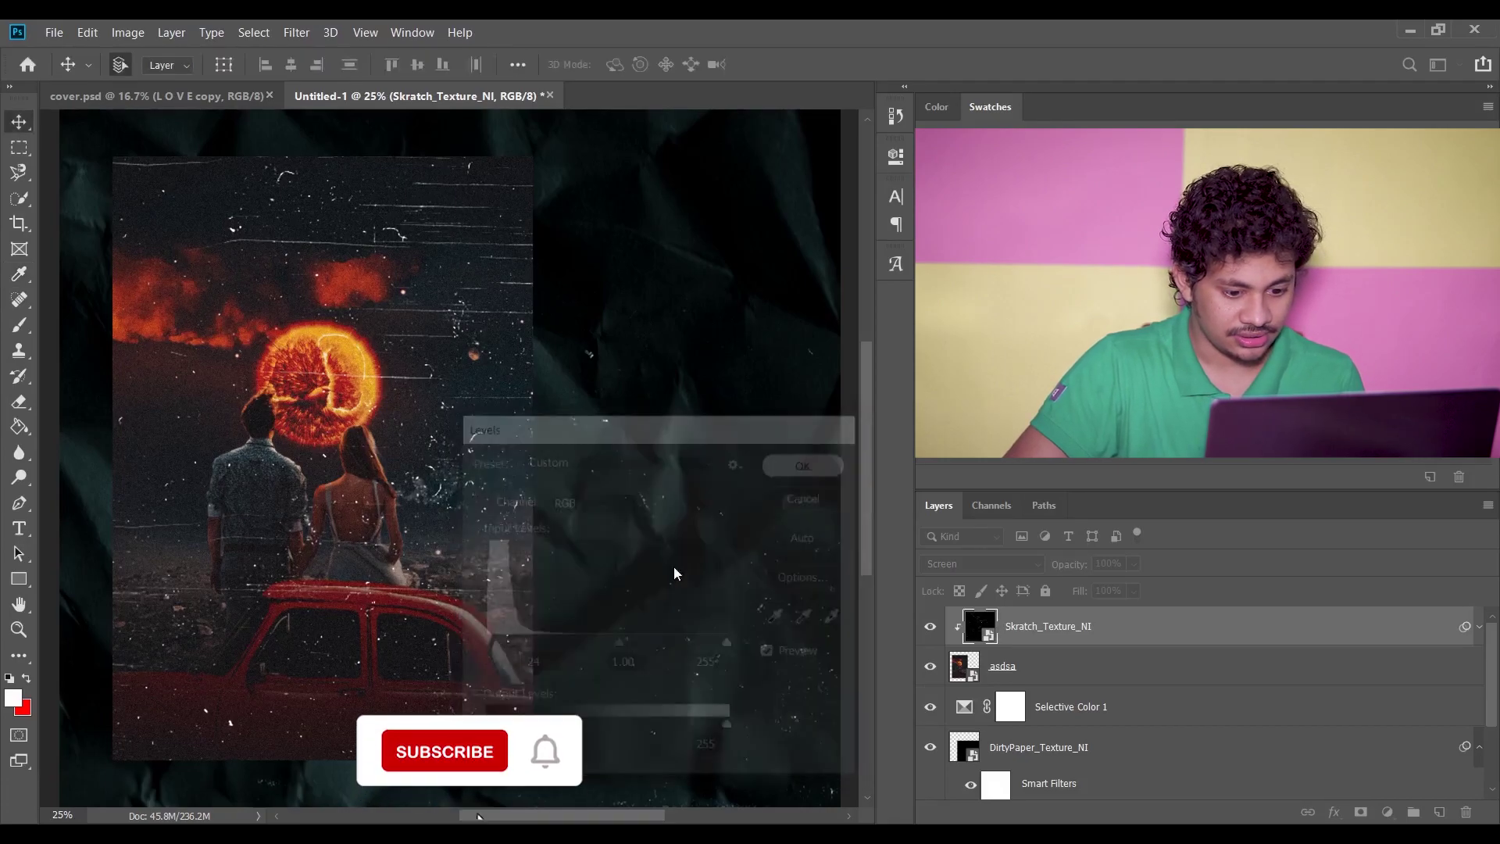
key(v)
click(931, 627)
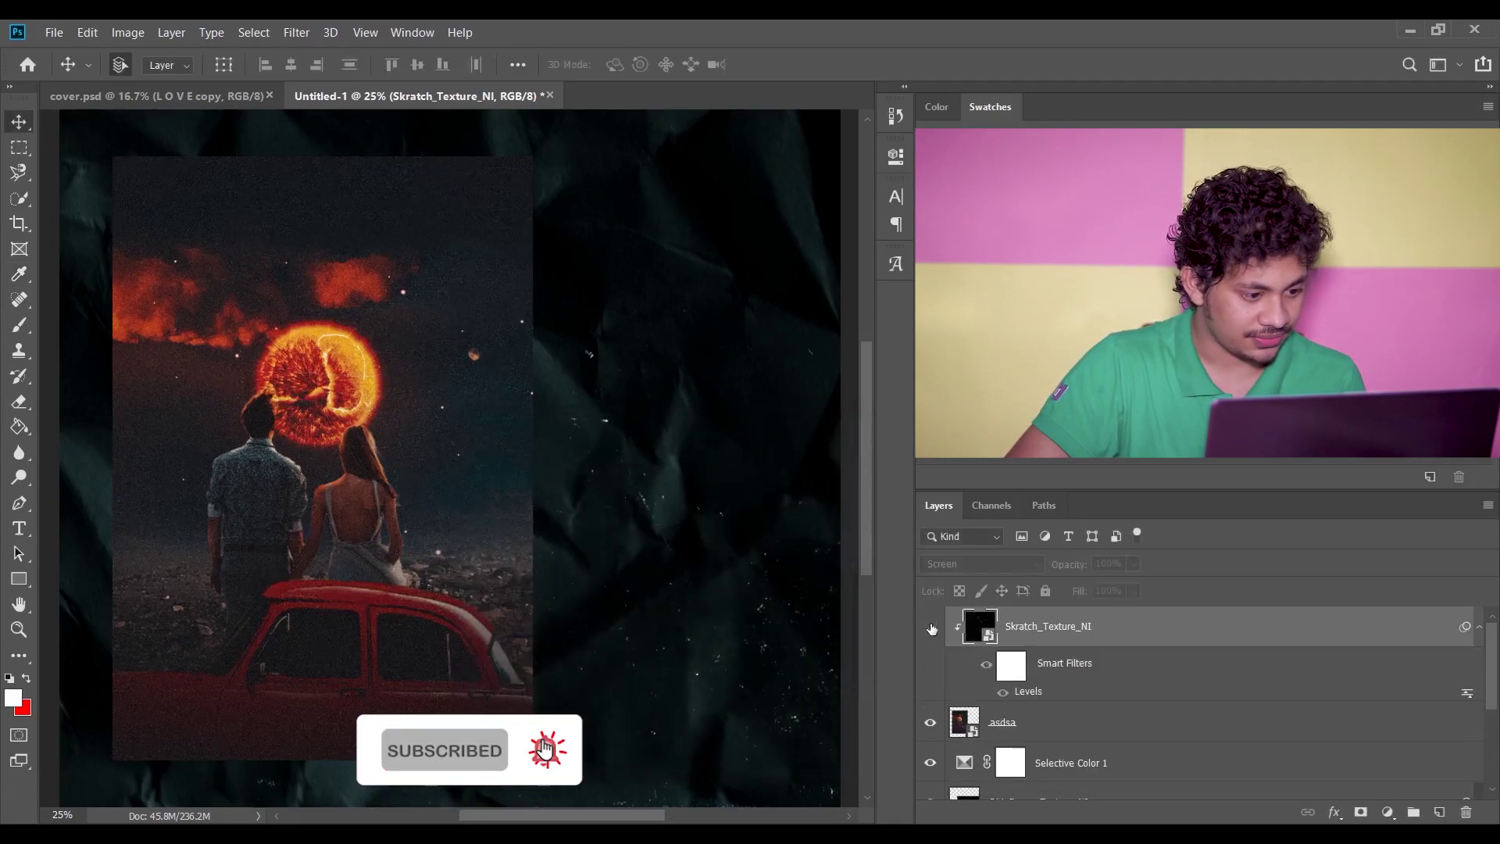
click(931, 628)
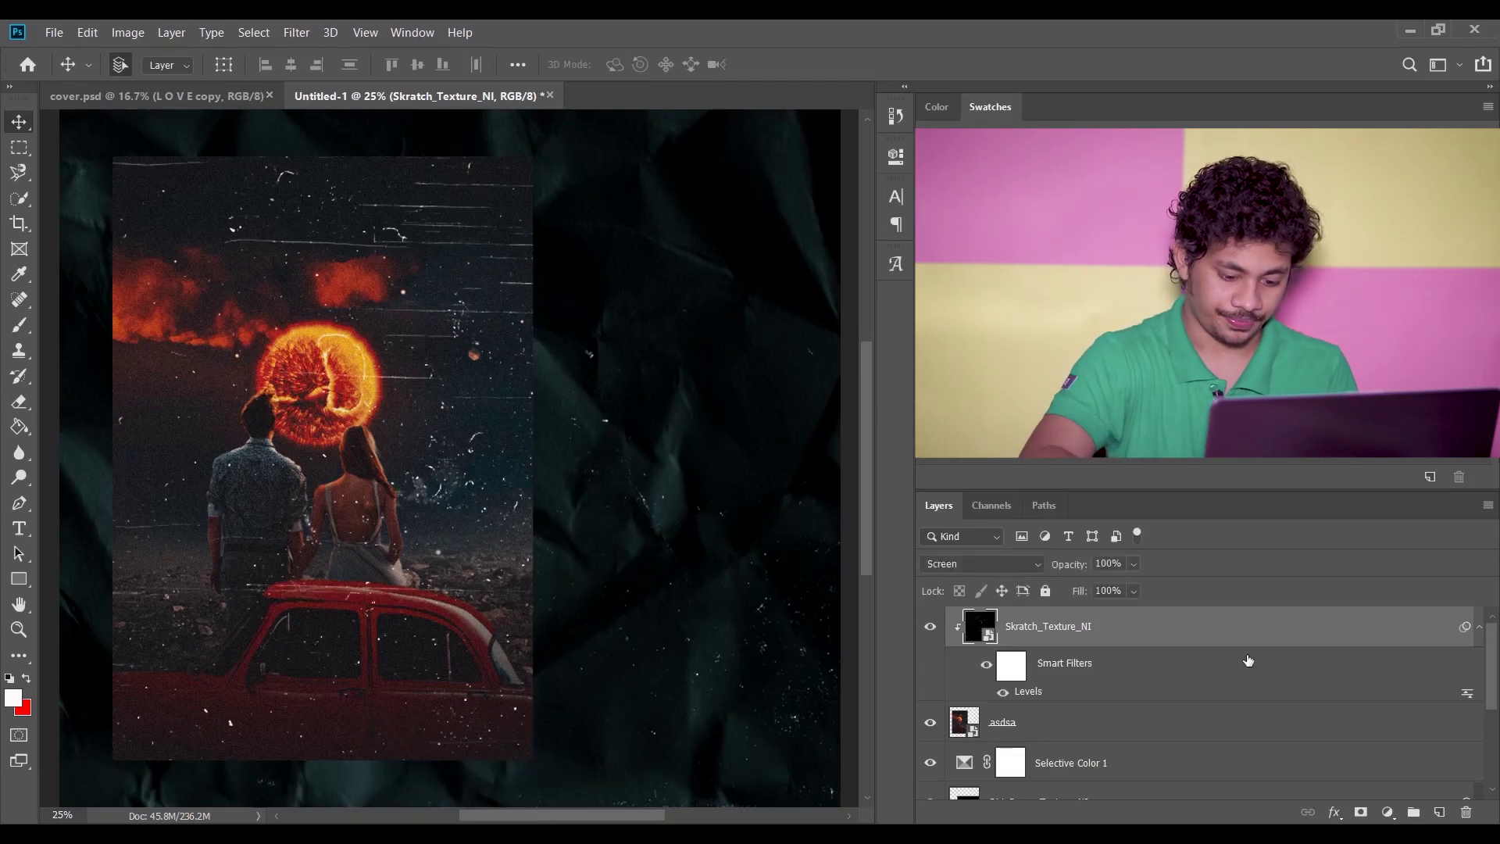
key(ctrl+0)
key(ctrl+minus)
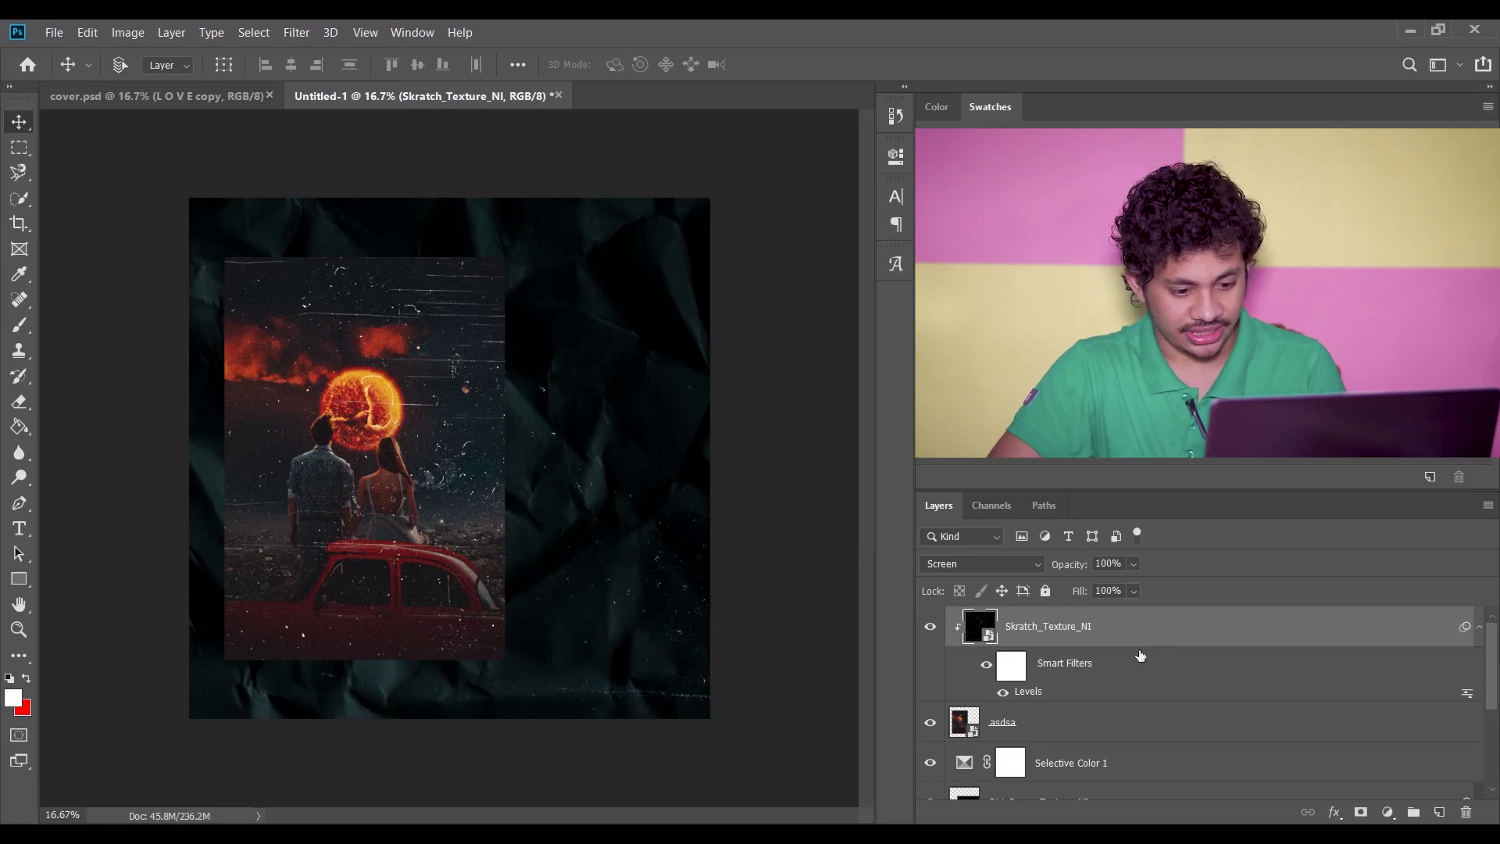
Duplicate Skratch_Texture_NI and move the copy just above BlackPaper_NI
key(ctrl+j)
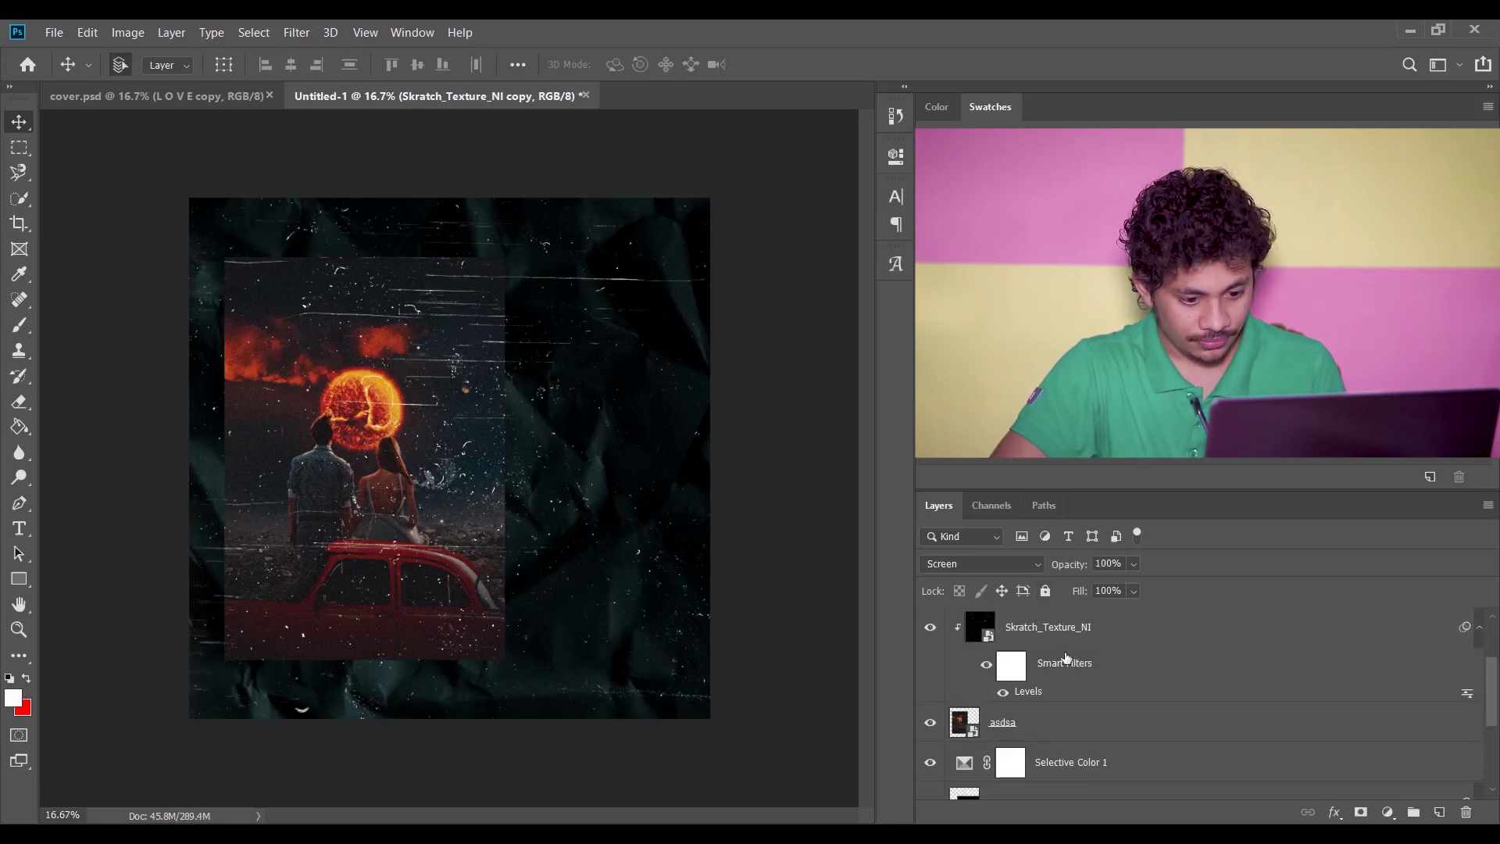
scroll(1066, 658, up, 2)
drag(1086, 631, 1125, 765)
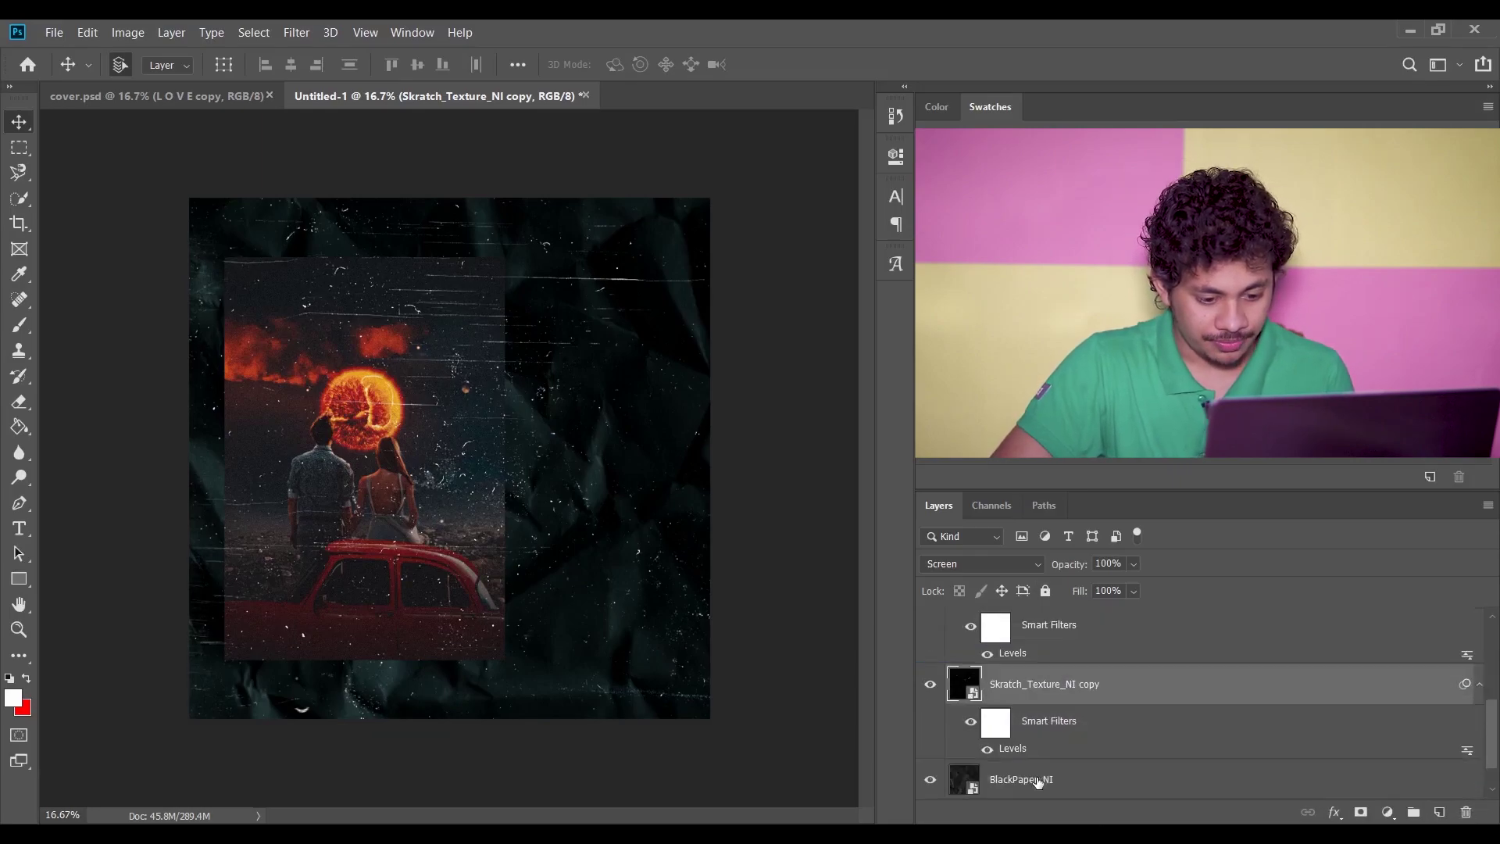
click(930, 685)
click(929, 685)
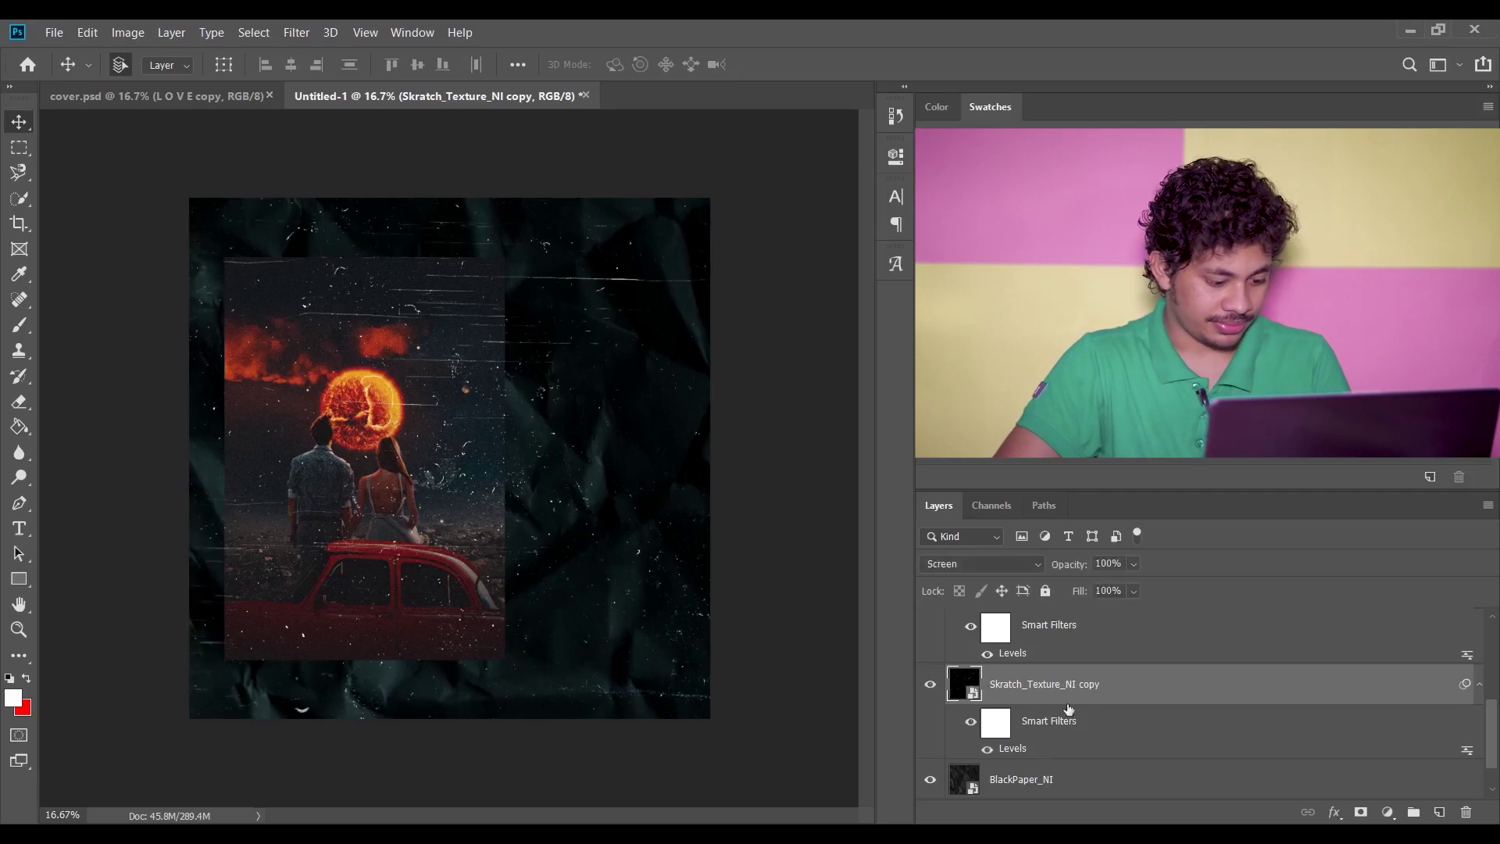
drag(746, 678, 736, 659)
click(797, 355)
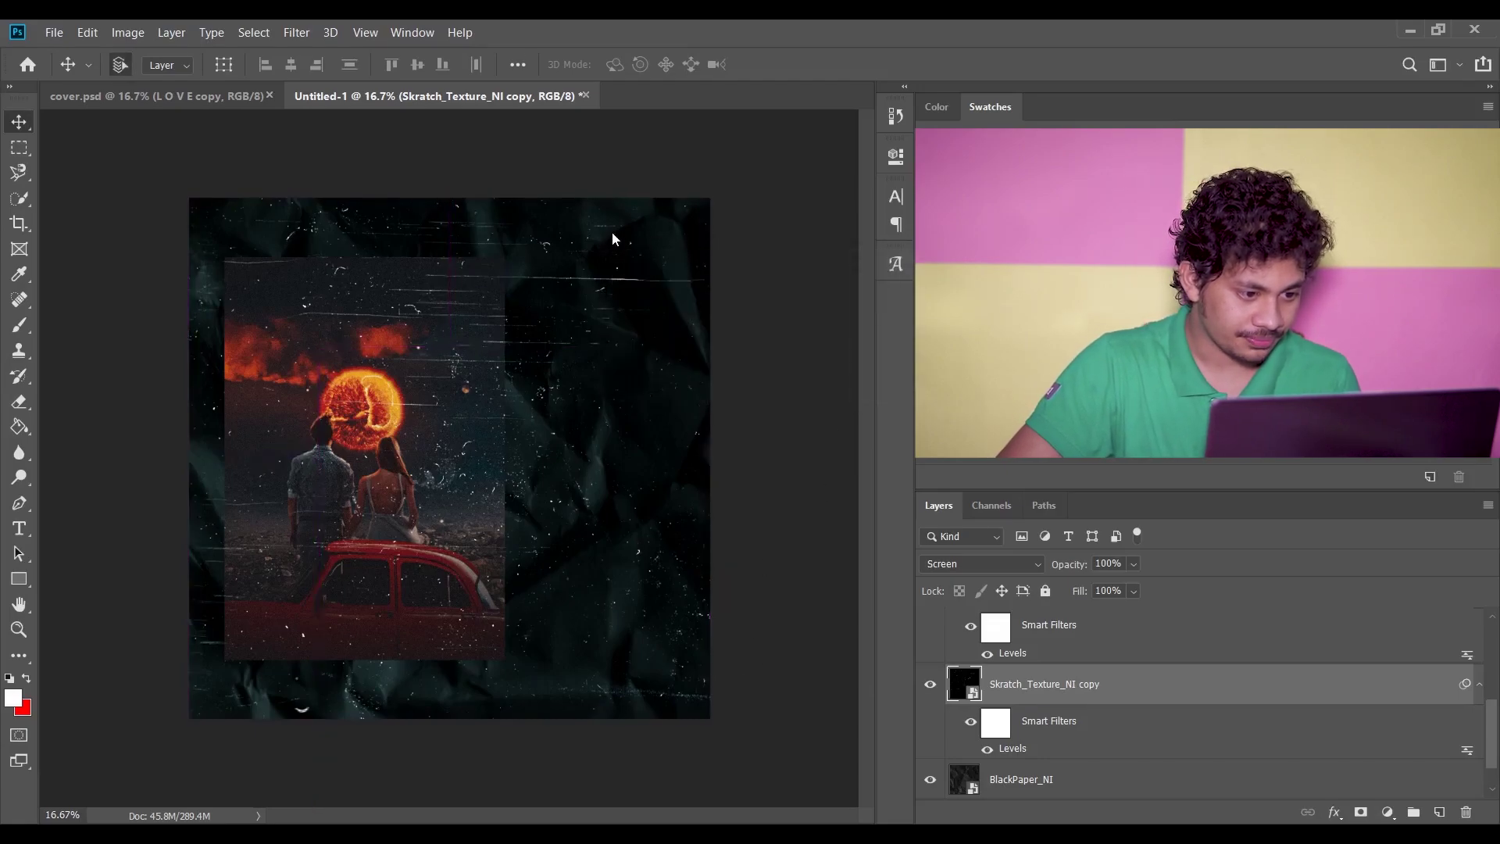
Scale the scratch texture copy up to cover the whole canvas and shift it up-right
key(ctrl+t)
drag(709, 200, 747, 149)
drag(632, 250, 645, 233)
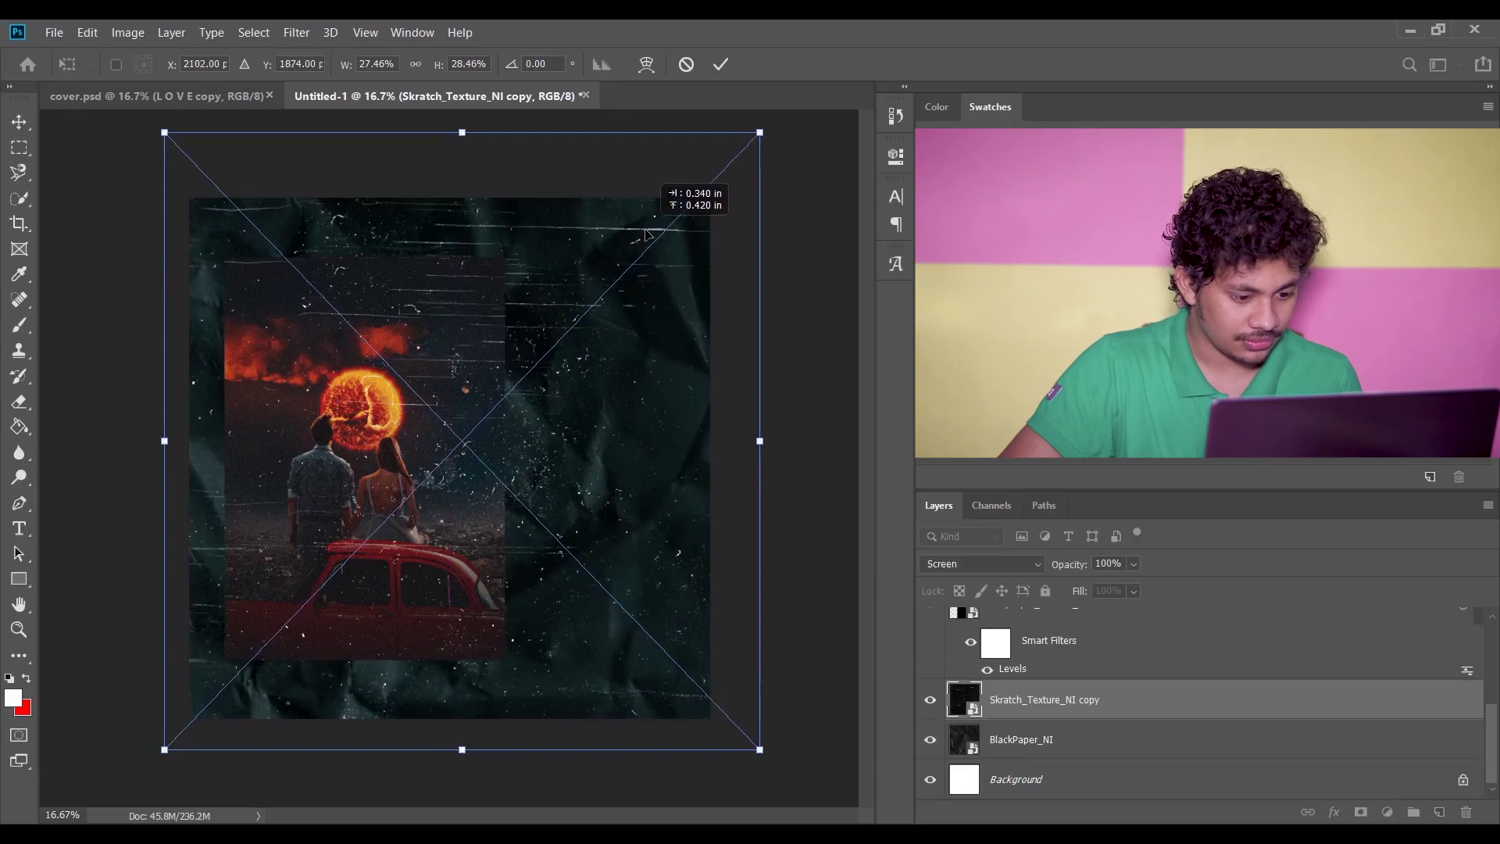
key(Return)
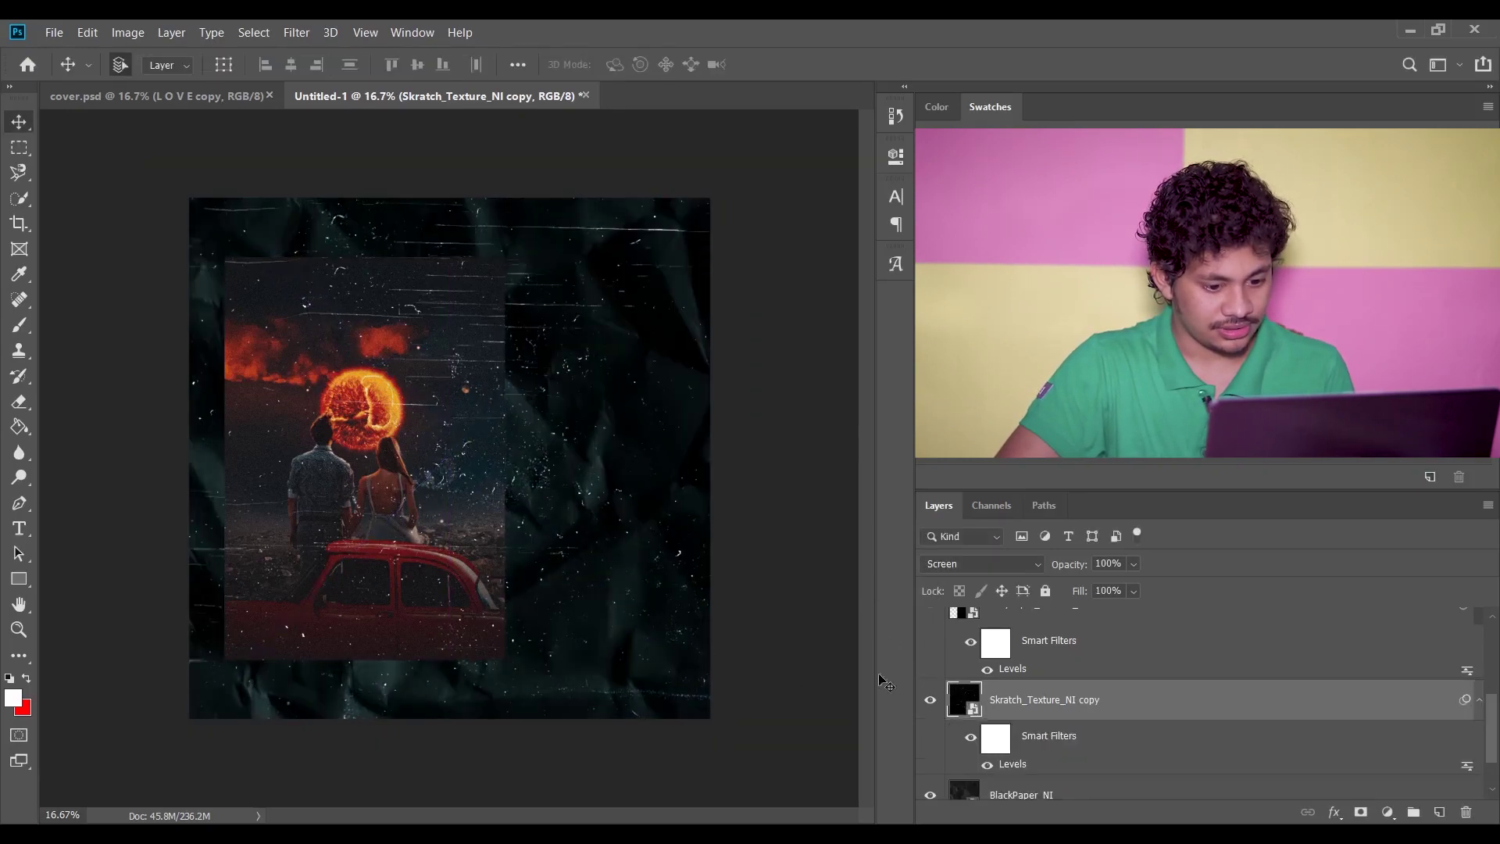
click(931, 703)
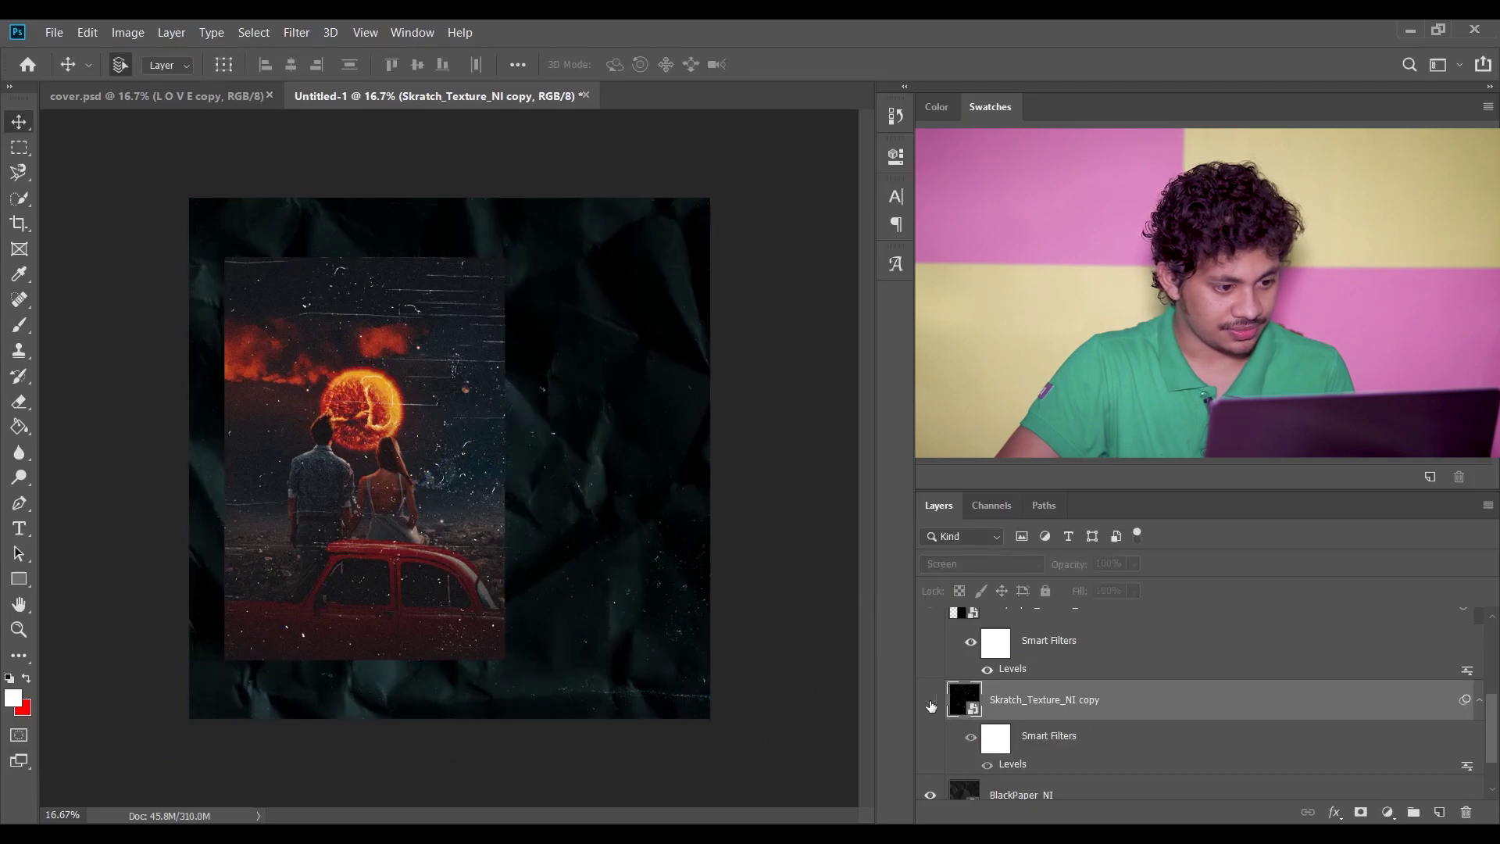
click(930, 703)
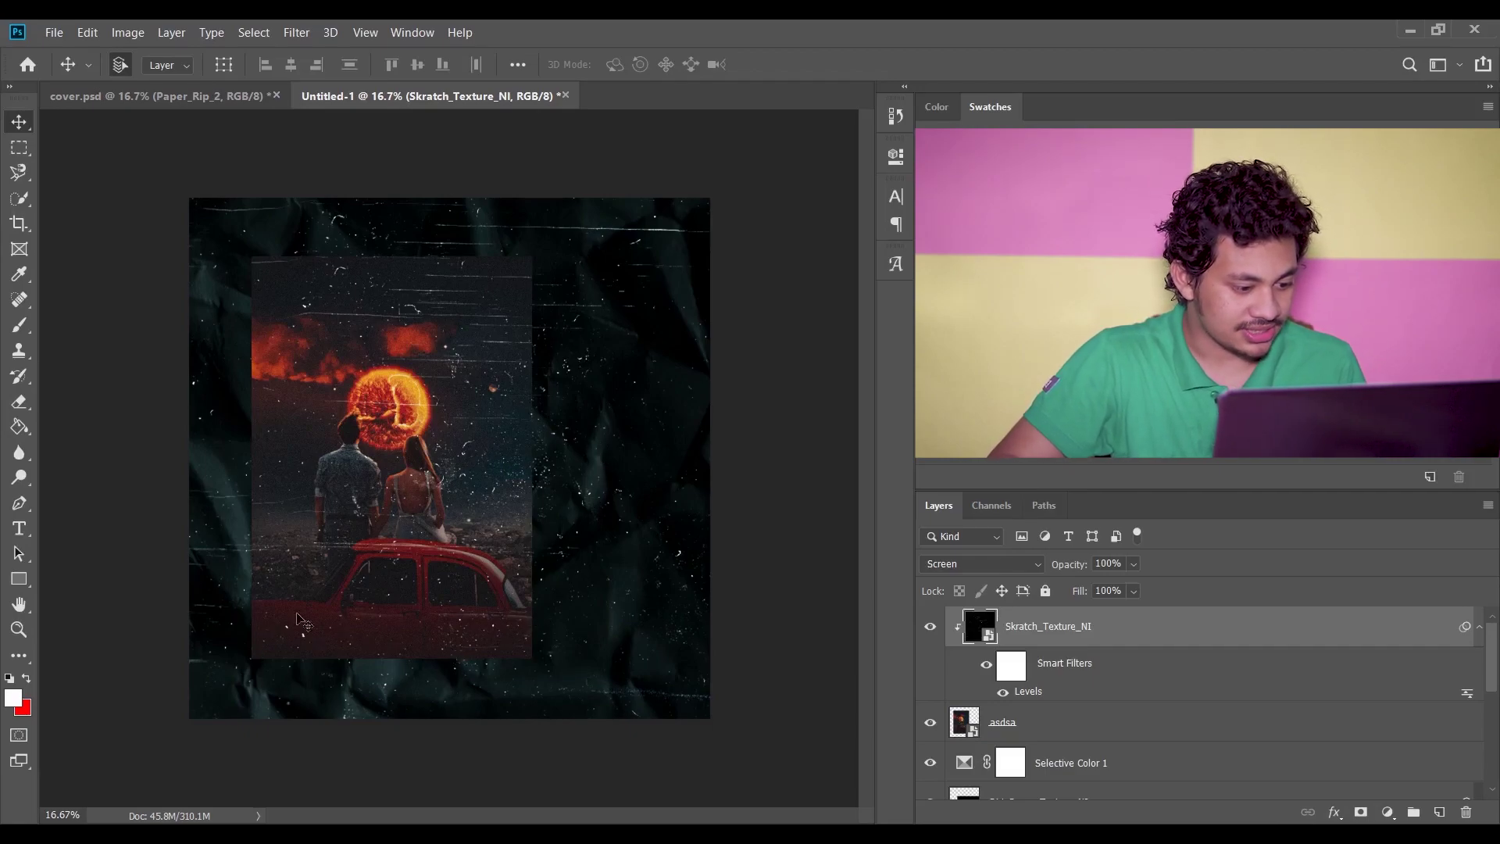
Place the Paper_Rip_2 torn-paper image into the cover as an embedded layer
click(53, 28)
click(113, 387)
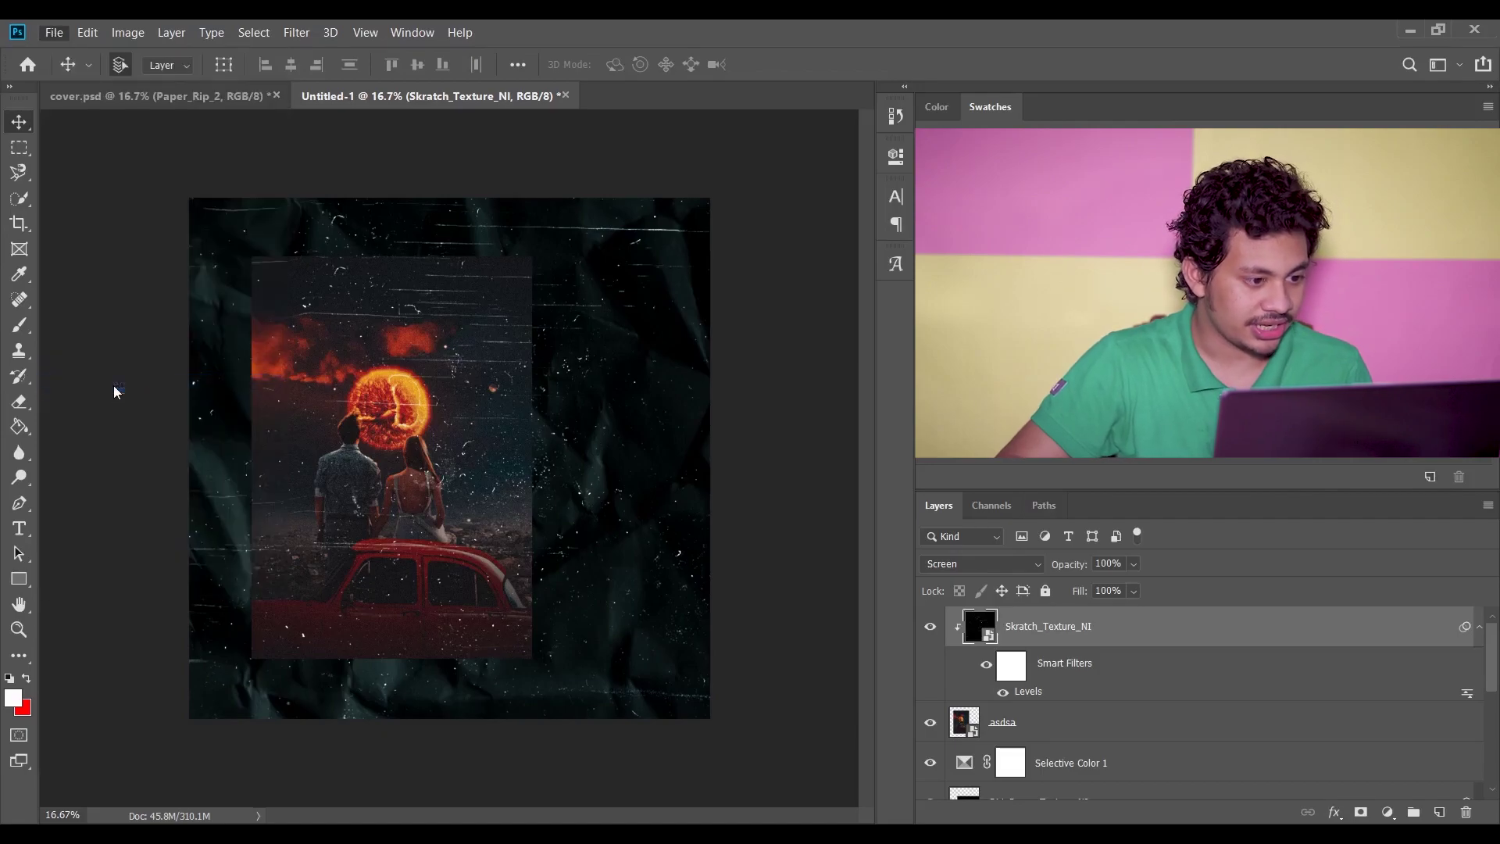
click(677, 178)
click(808, 618)
Shrink the torn paper to the photo's width and align it along the photo's bottom edge
drag(608, 509, 608, 649)
drag(709, 680, 632, 642)
drag(576, 649, 536, 636)
key(ctrl+plus)
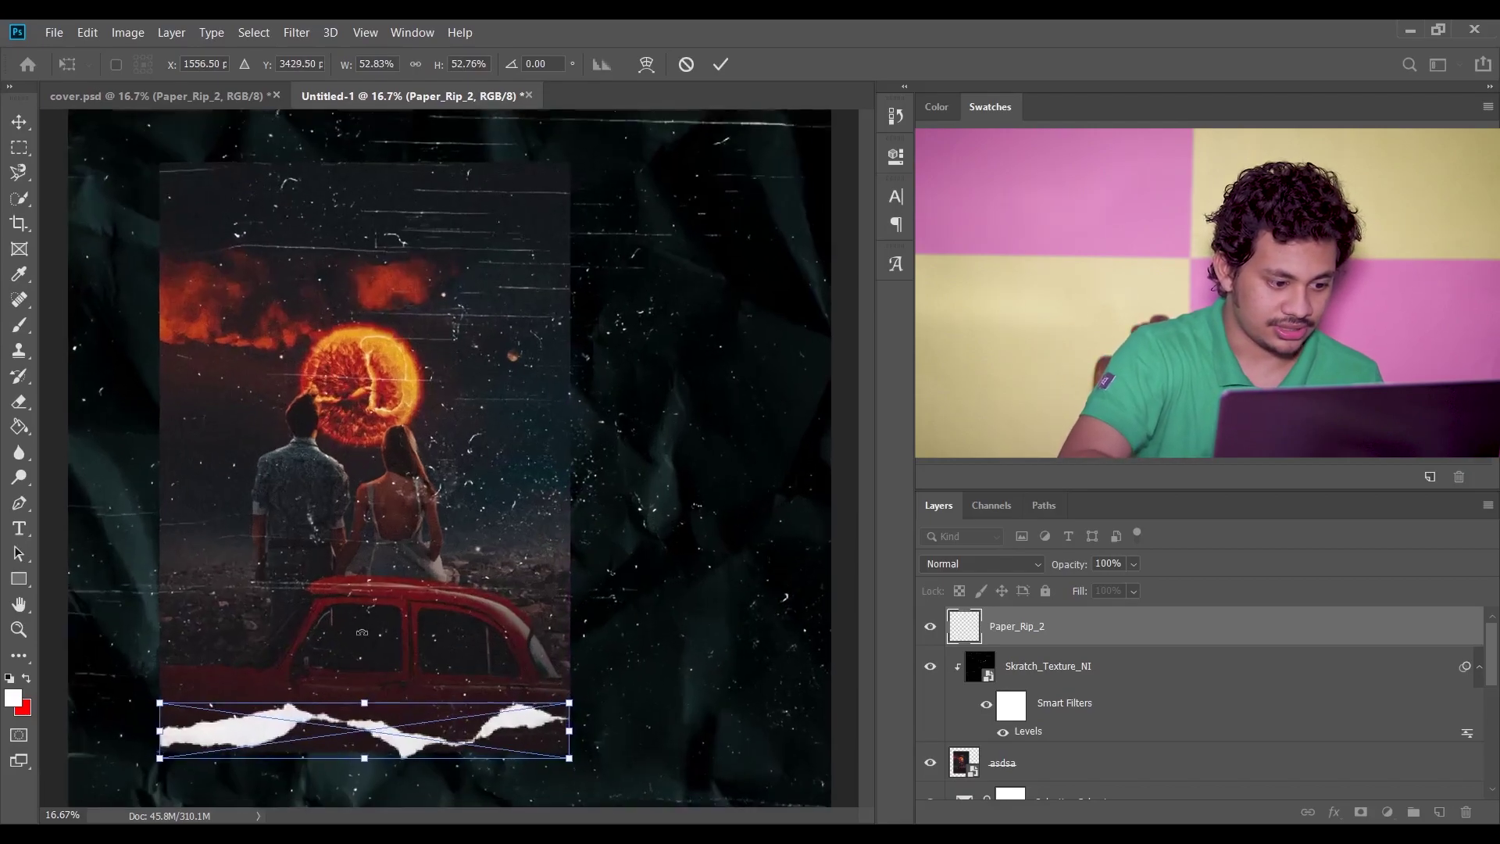
scroll(286, 599, down, 1)
scroll(410, 656, down, 1)
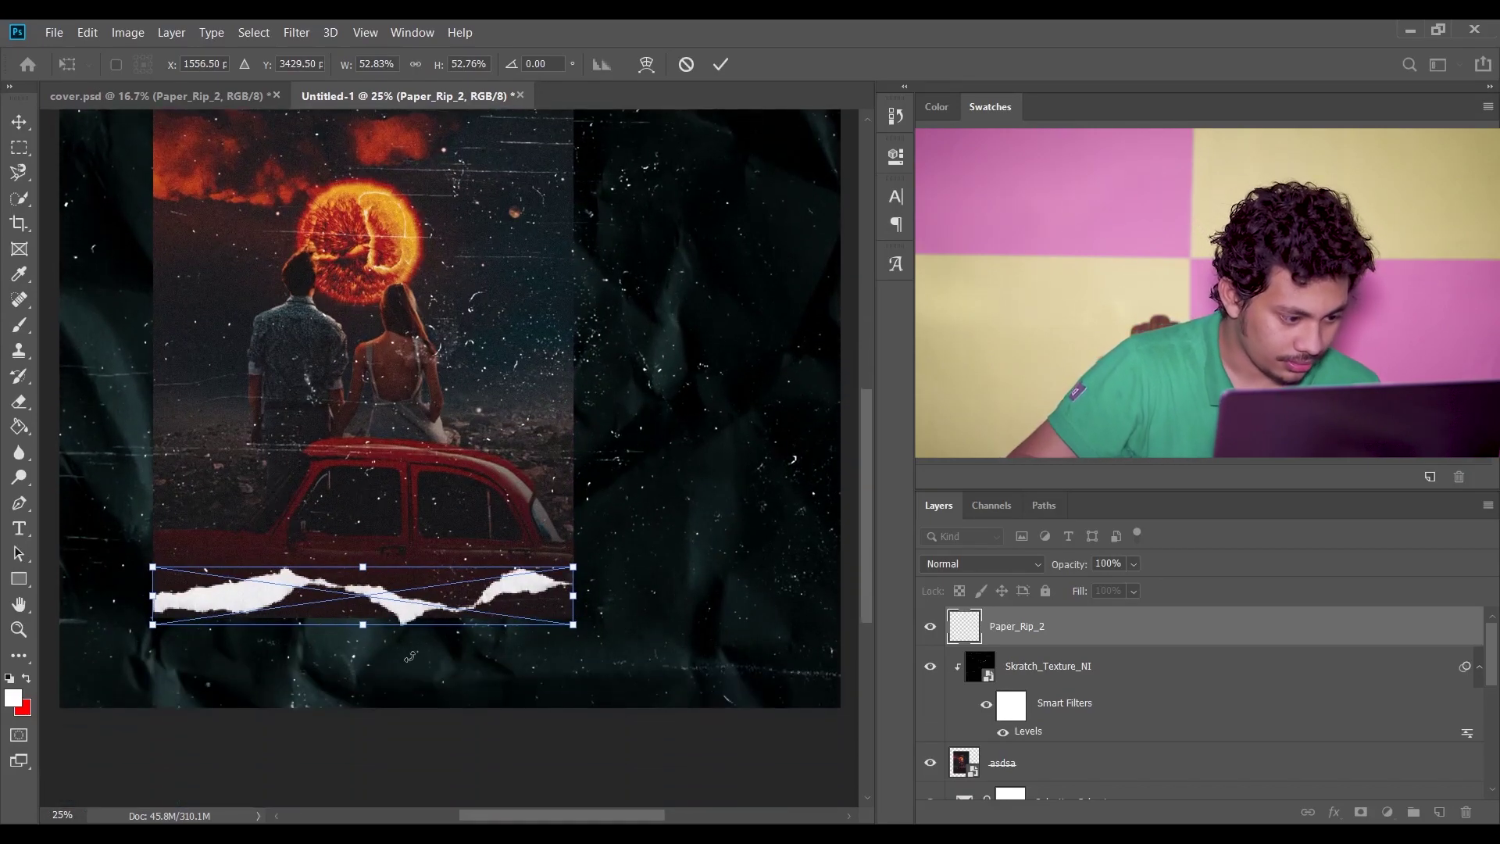
drag(262, 602, 262, 593)
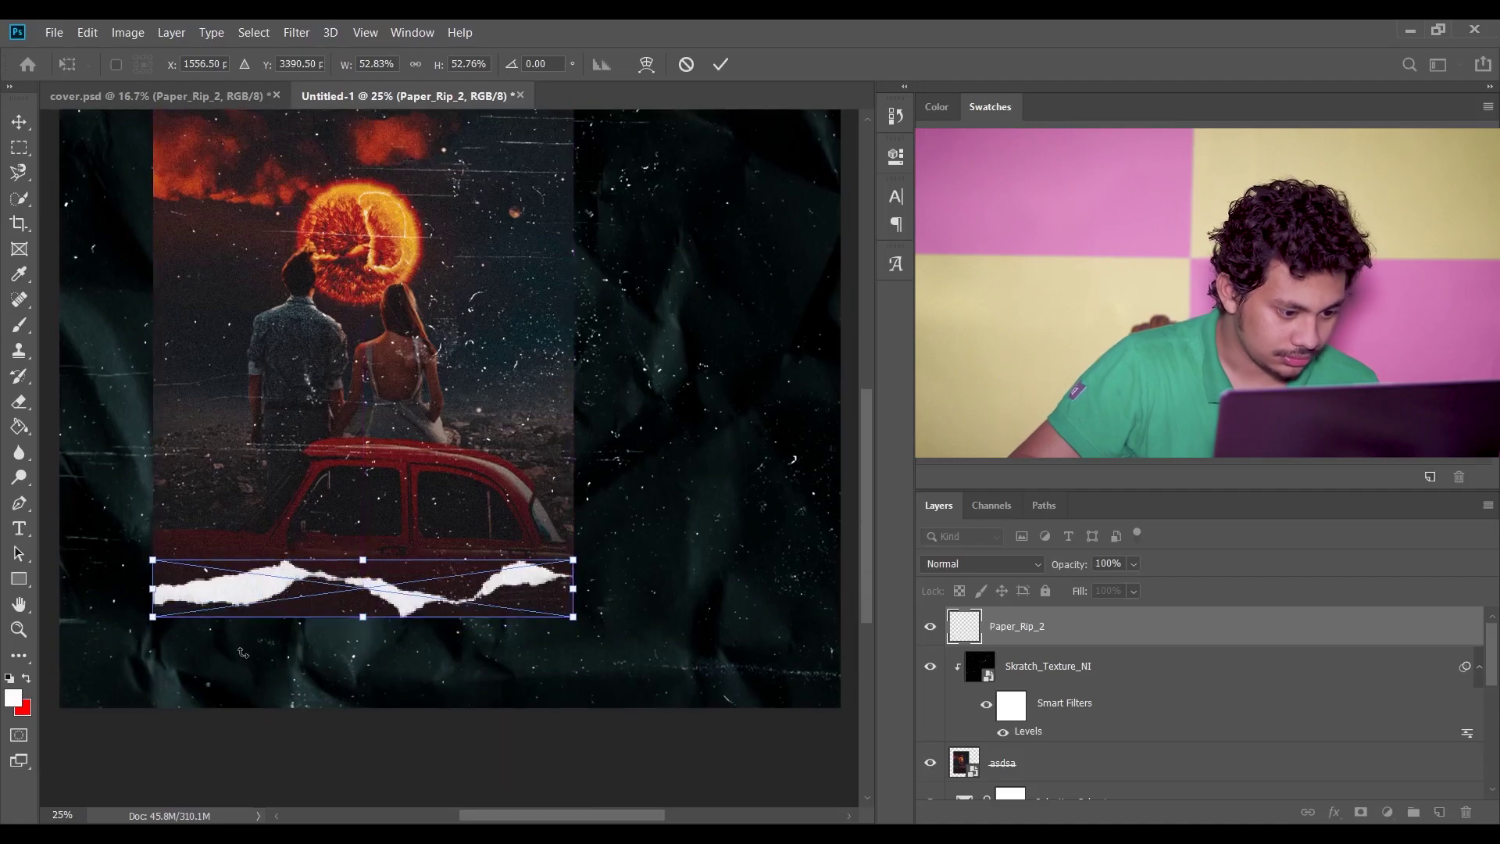
key(Return)
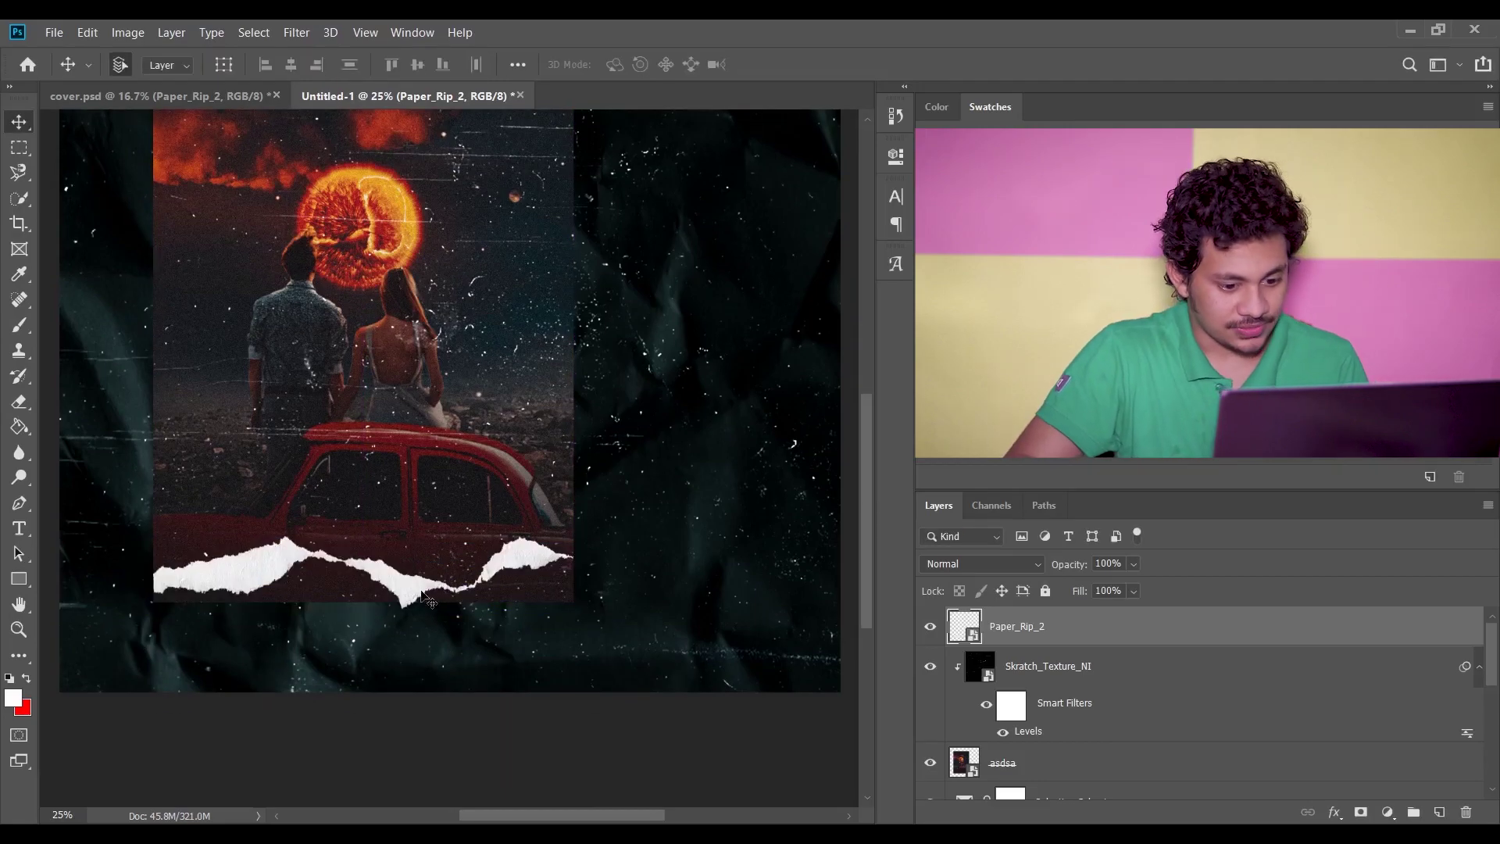
Add a layer mask to the asdsa photo and set the Brush to 175 px, 100% hardness
click(980, 749)
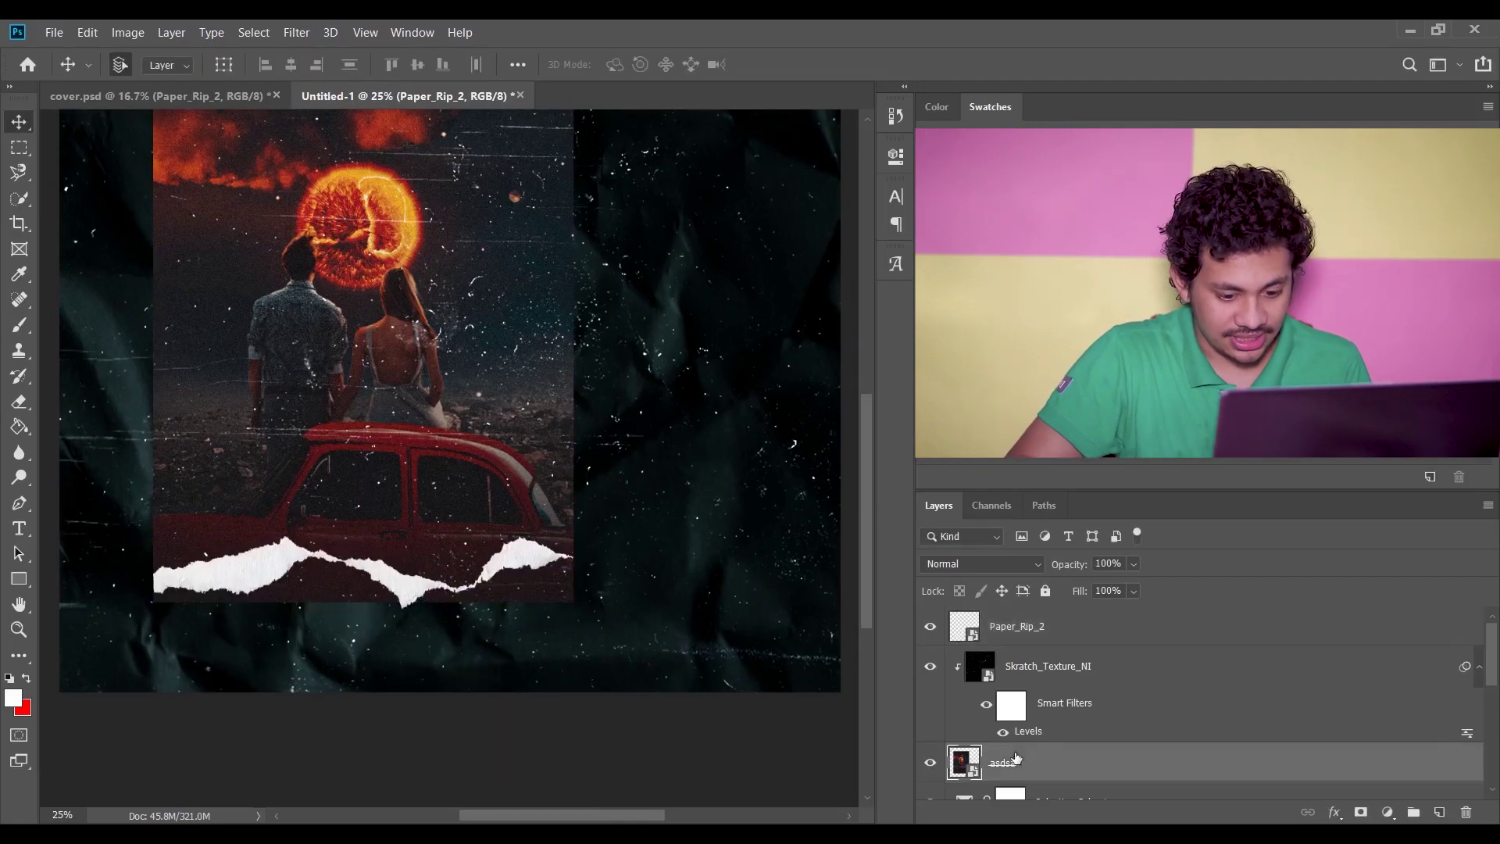
click(1362, 814)
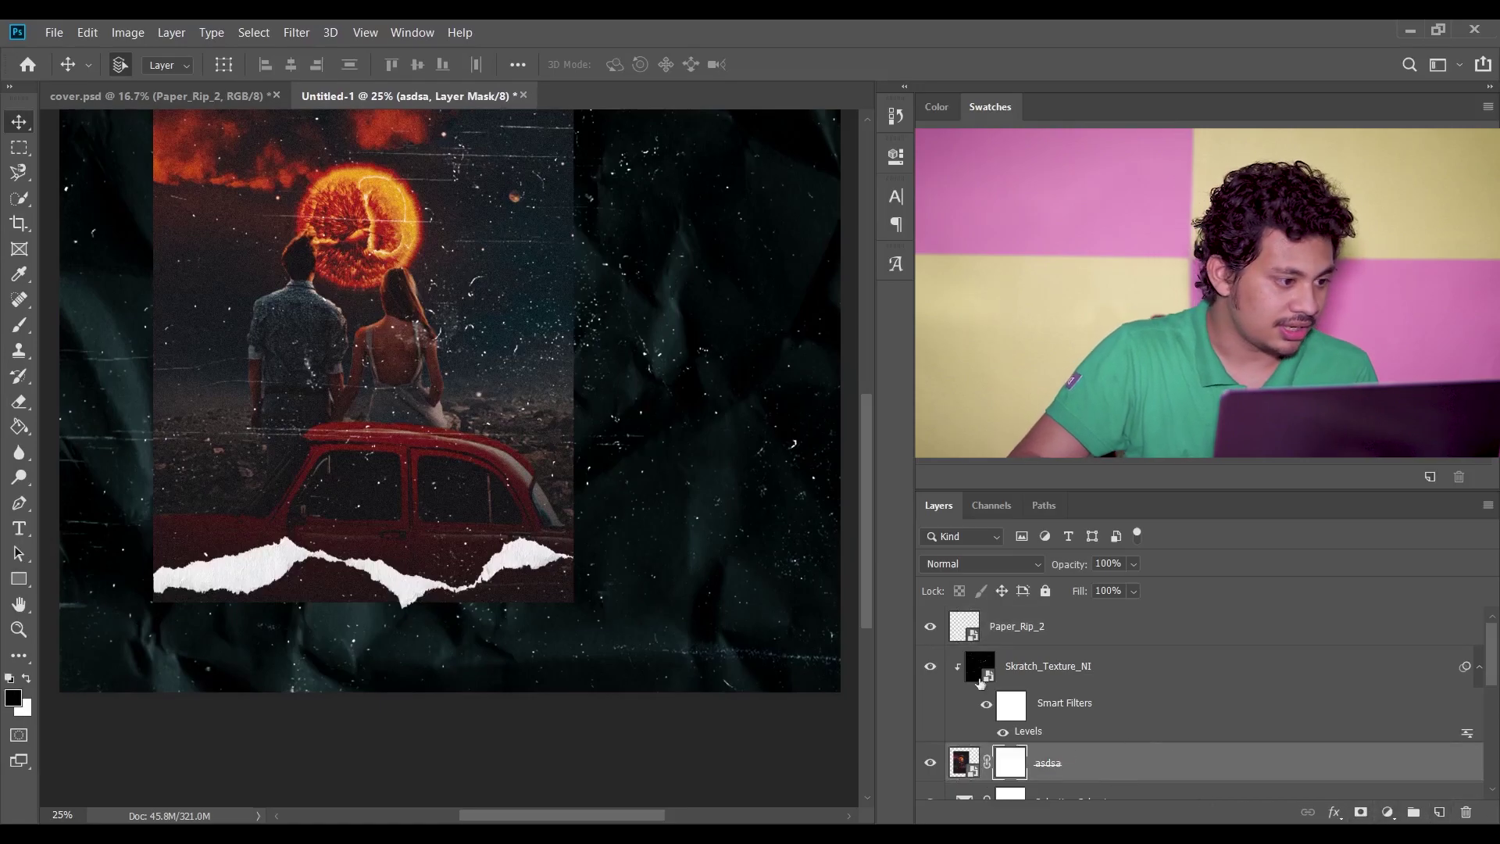
click(20, 323)
click(135, 66)
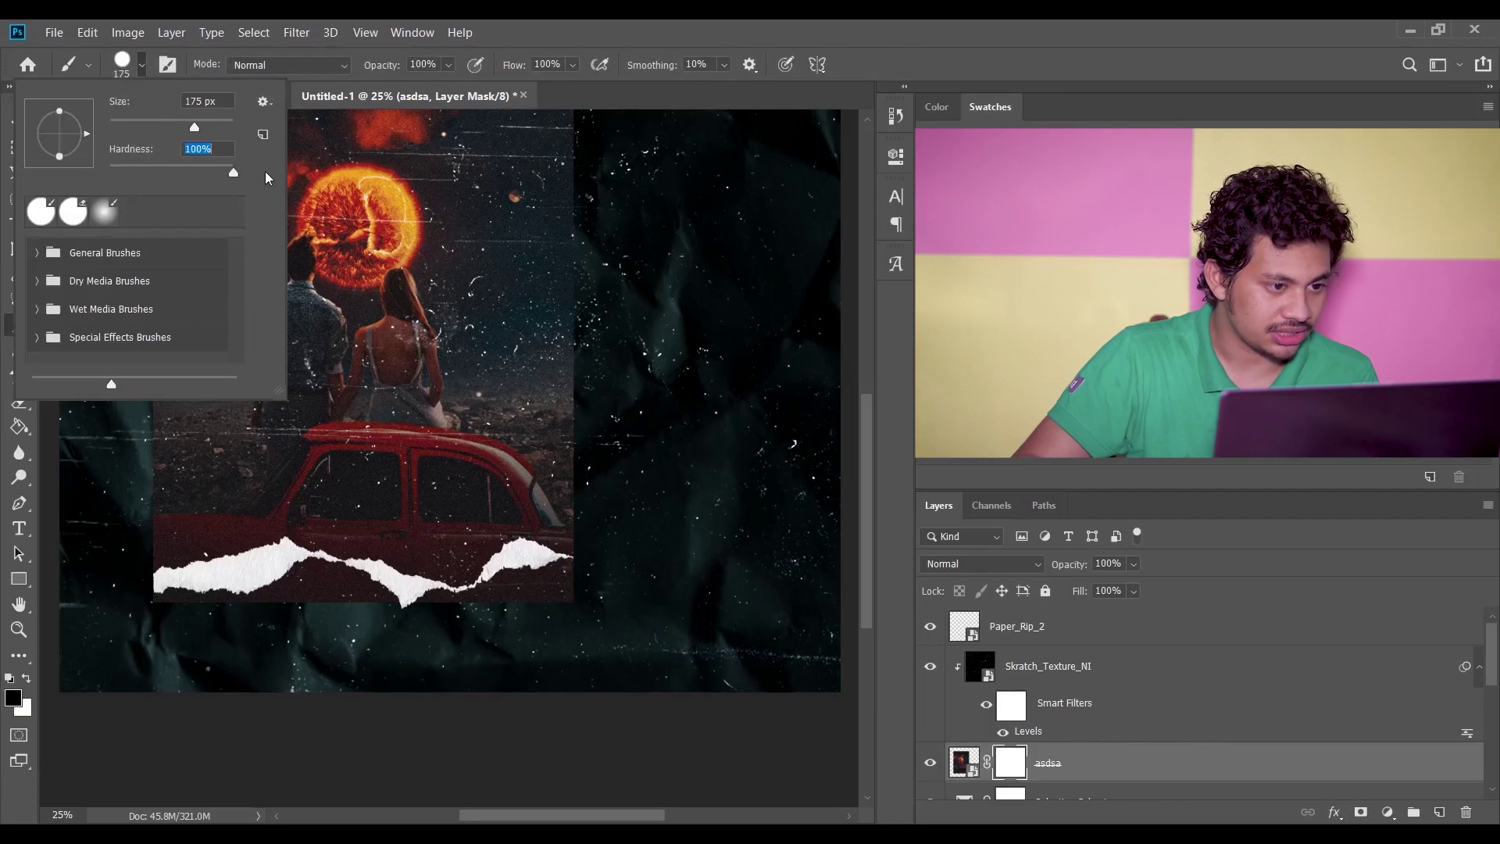
key(Return)
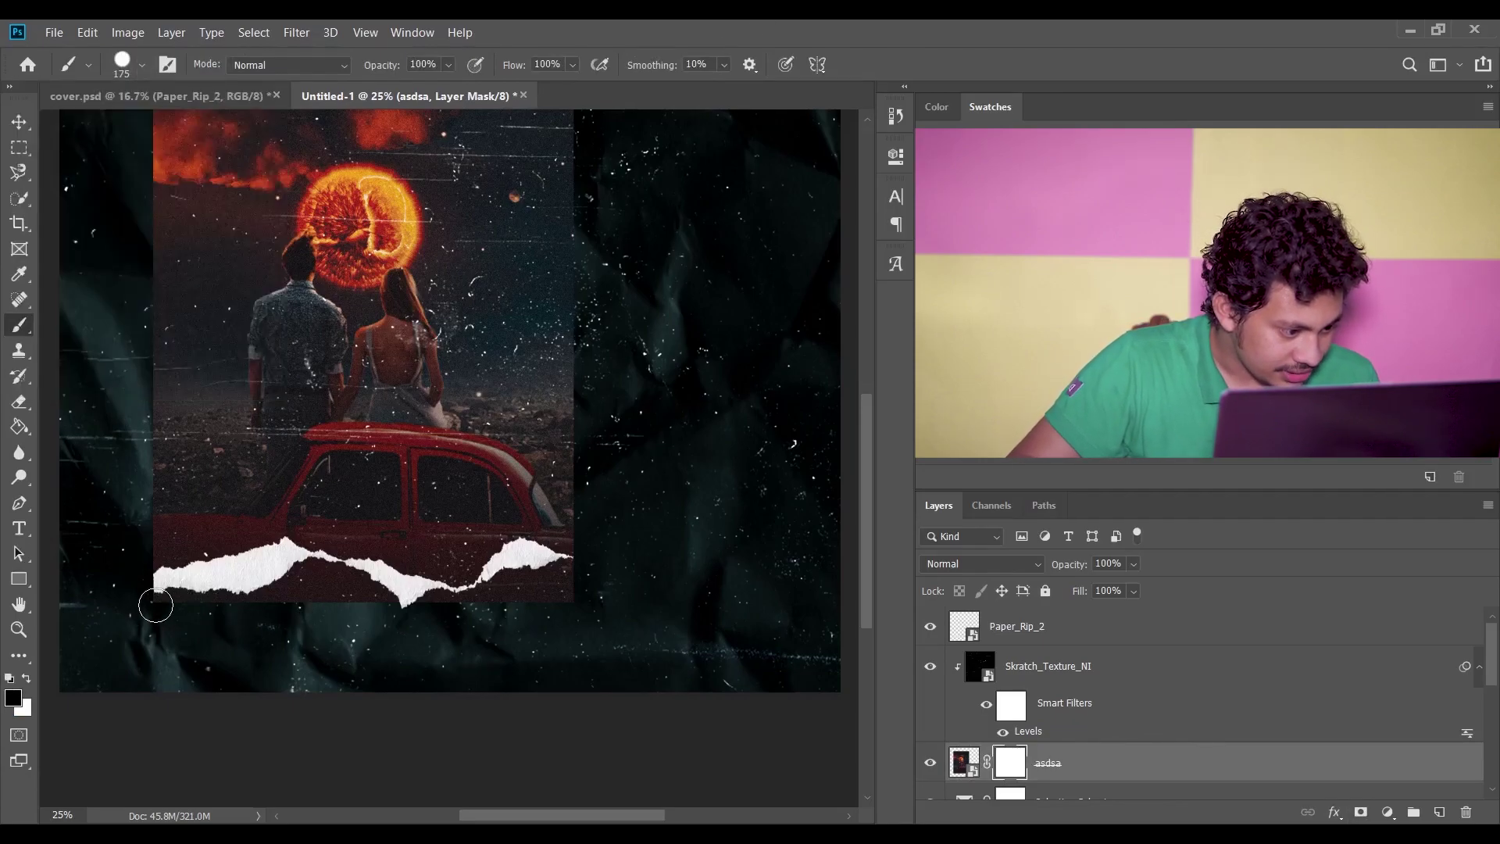
Paint black on the mask below the torn edge, checking the result by toggling the torn paper
mouse_move(250, 594)
mouse_down()
mouse_move(292, 607)
mouse_move(303, 576)
mouse_move(327, 575)
mouse_move(378, 593)
mouse_move(344, 600)
mouse_move(480, 606)
mouse_move(563, 569)
mouse_move(552, 591)
mouse_move(586, 605)
mouse_move(549, 597)
mouse_move(505, 596)
mouse_up()
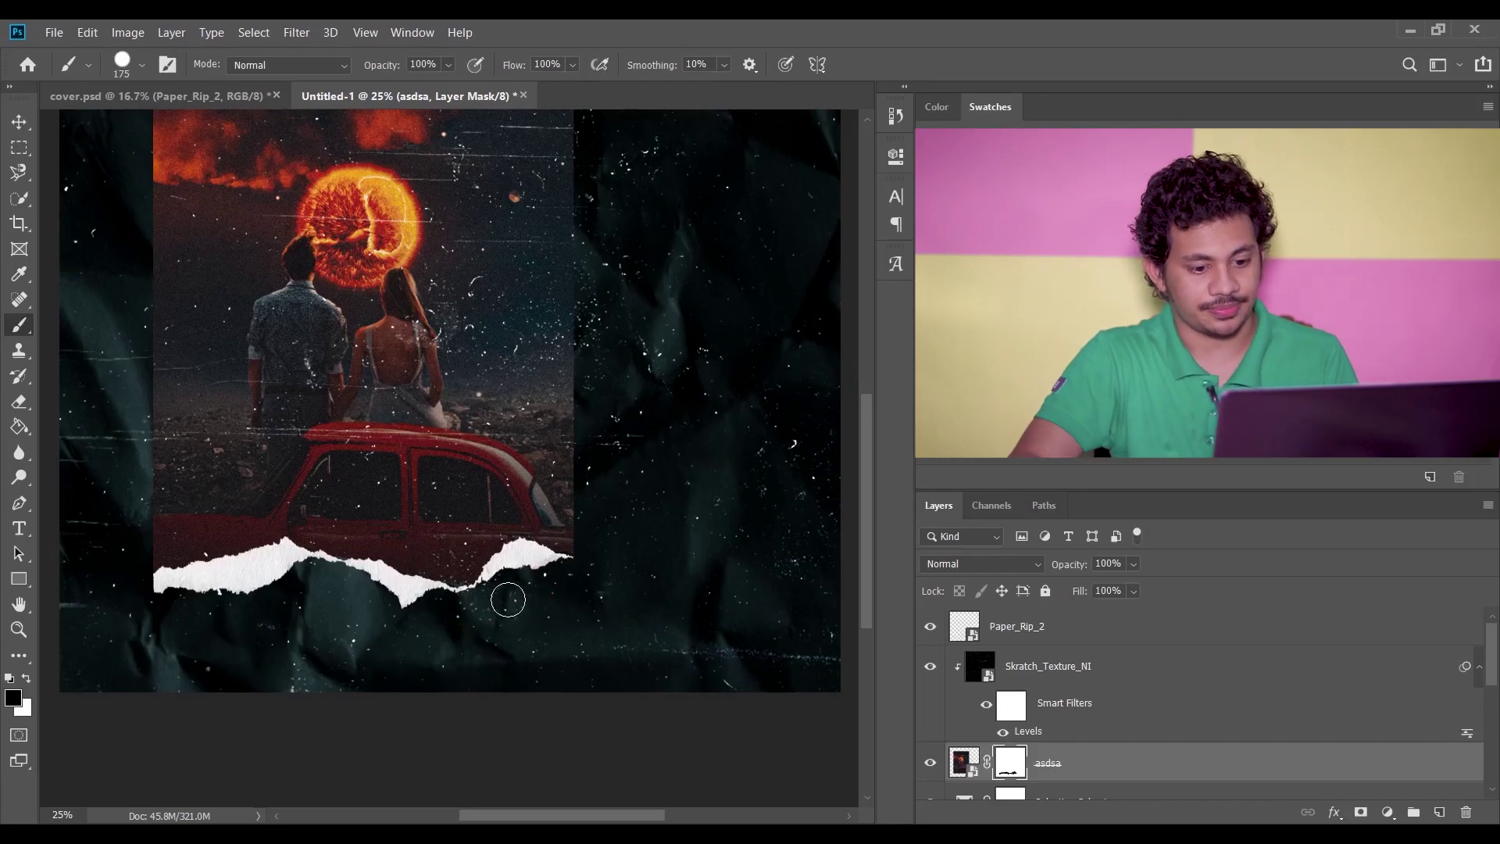
click(931, 626)
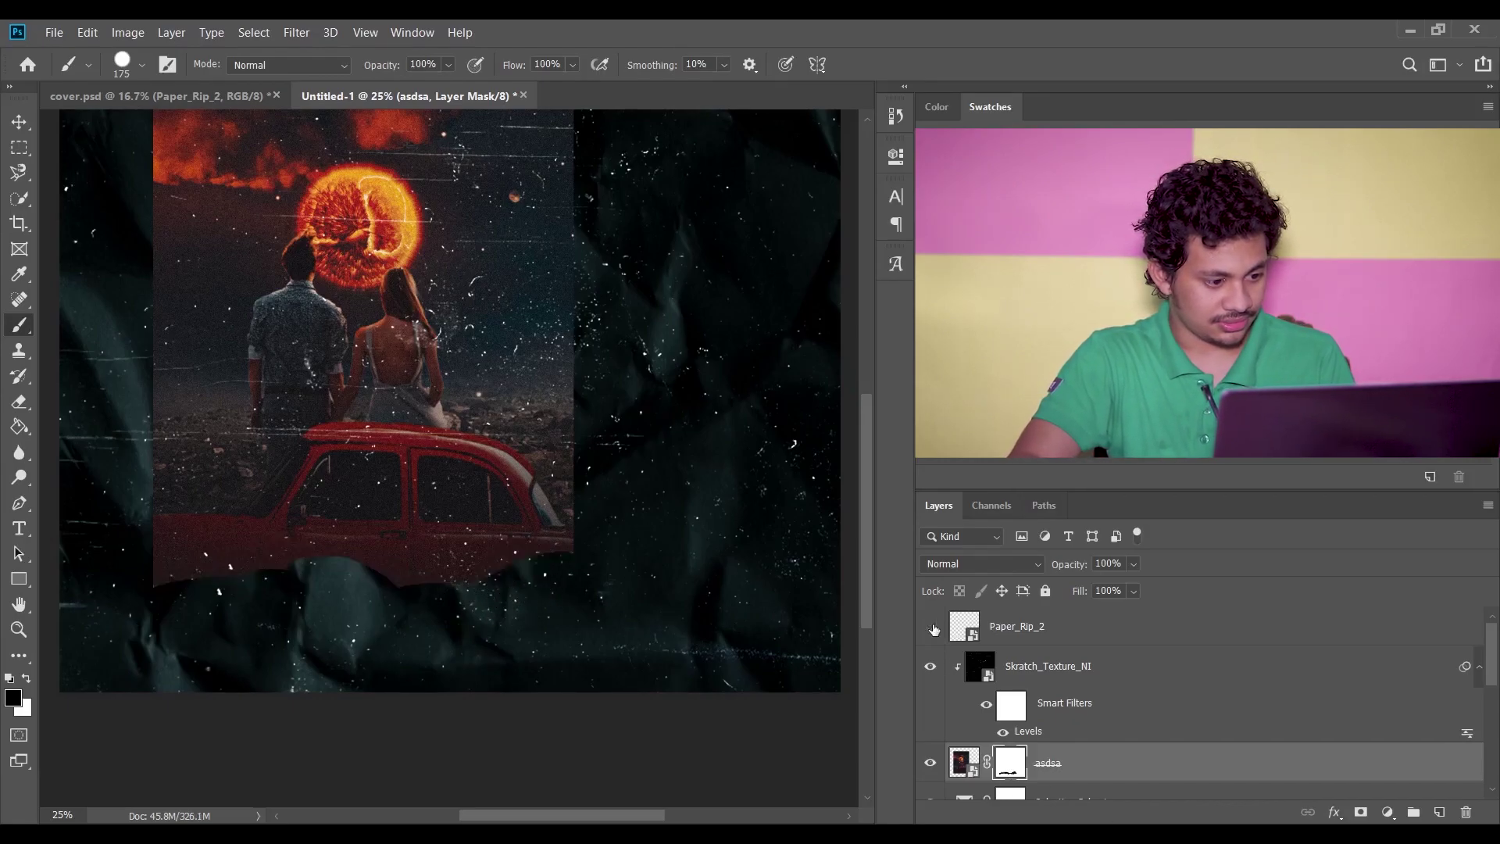
click(930, 626)
click(930, 627)
click(930, 626)
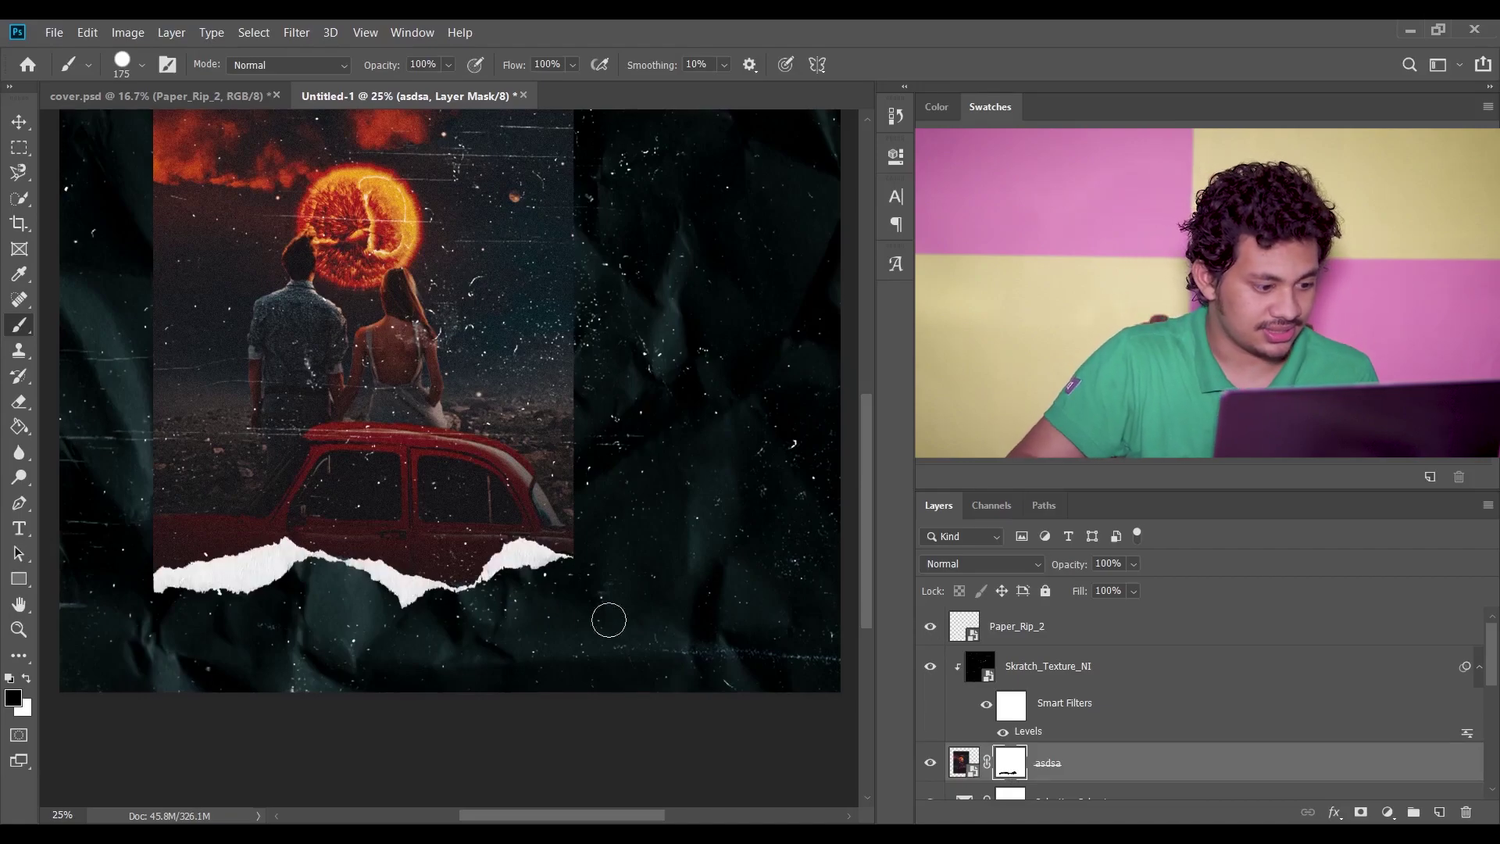
key(ctrl+minus)
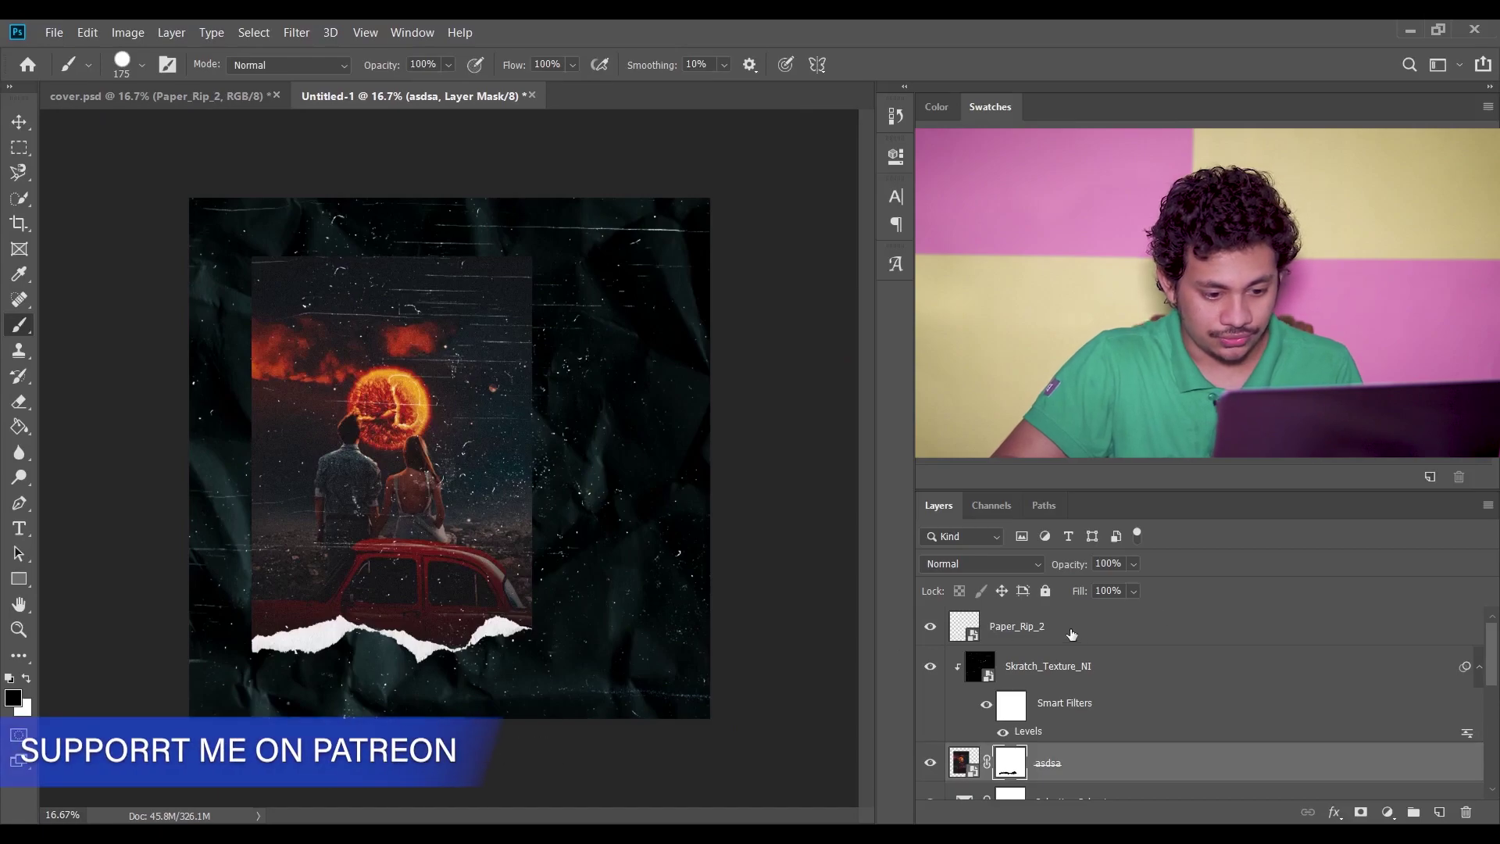
Add a Curves adjustment above Paper_Rip_2 with the black point lifted to fade the shadows
click(988, 636)
click(1388, 812)
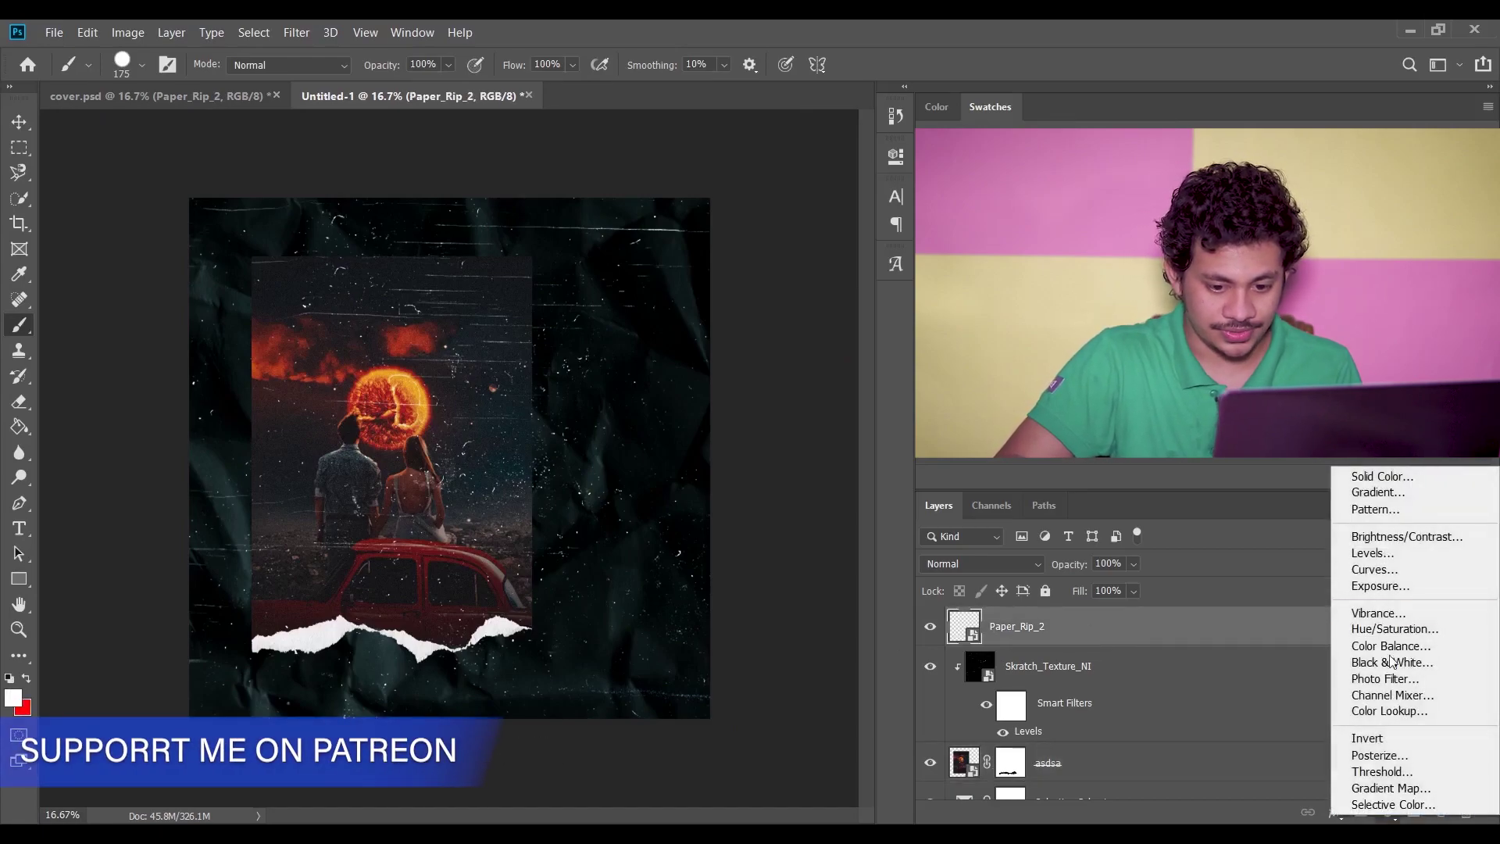
click(1387, 577)
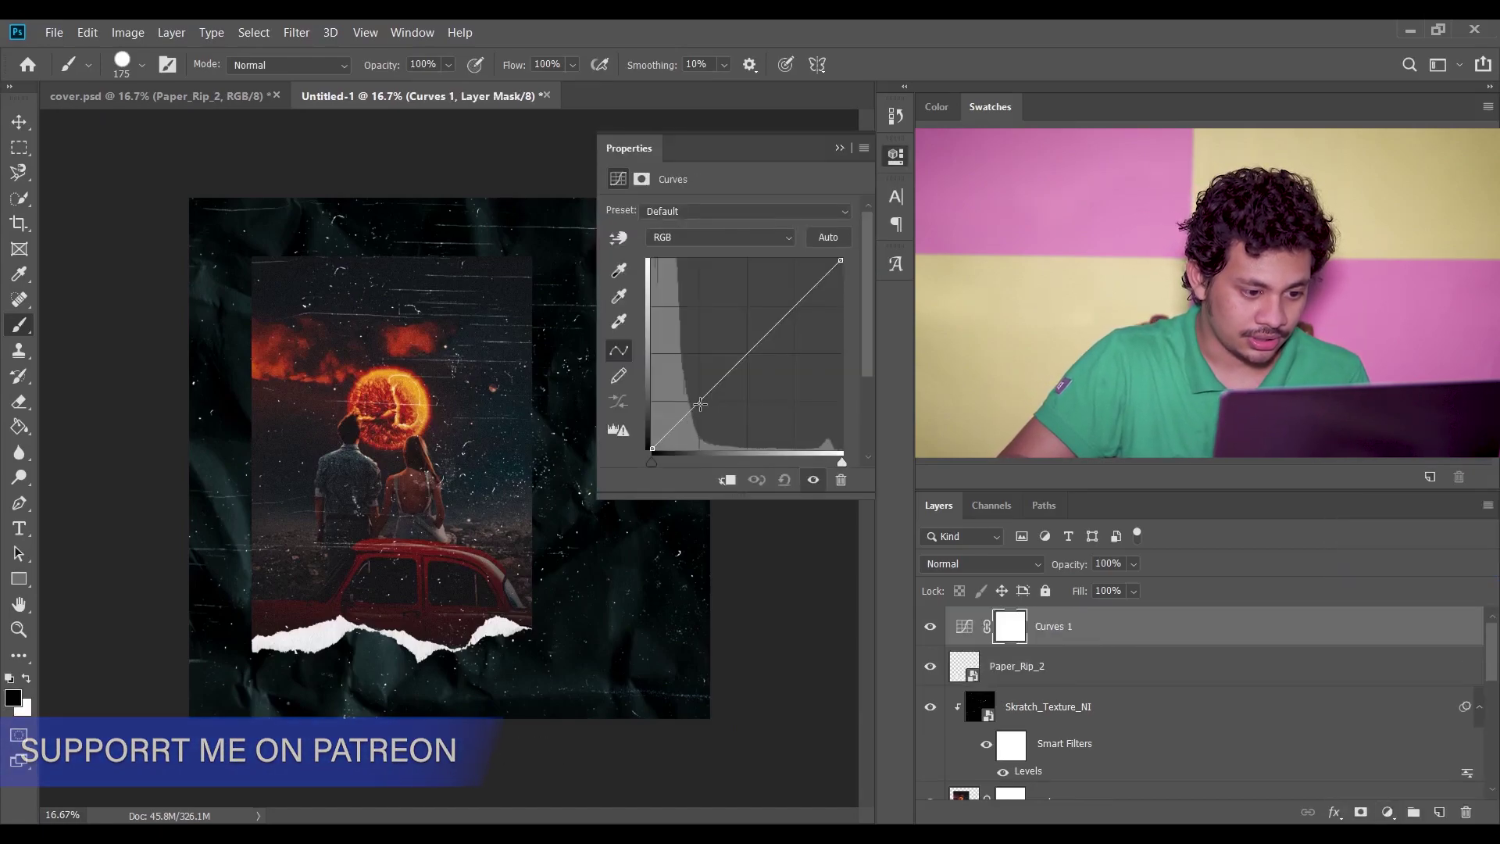
drag(652, 447, 699, 401)
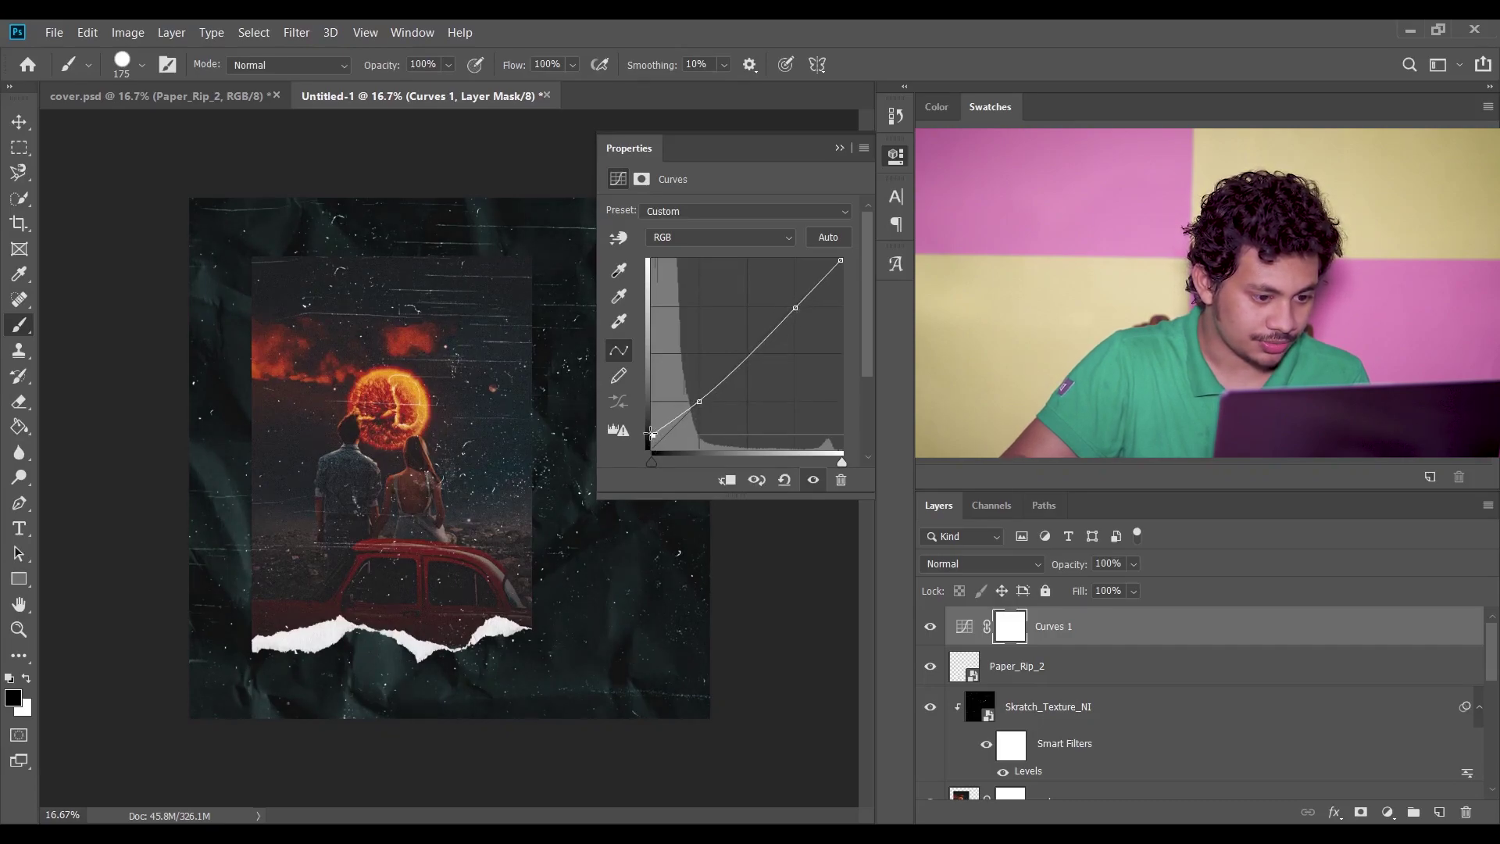
click(839, 148)
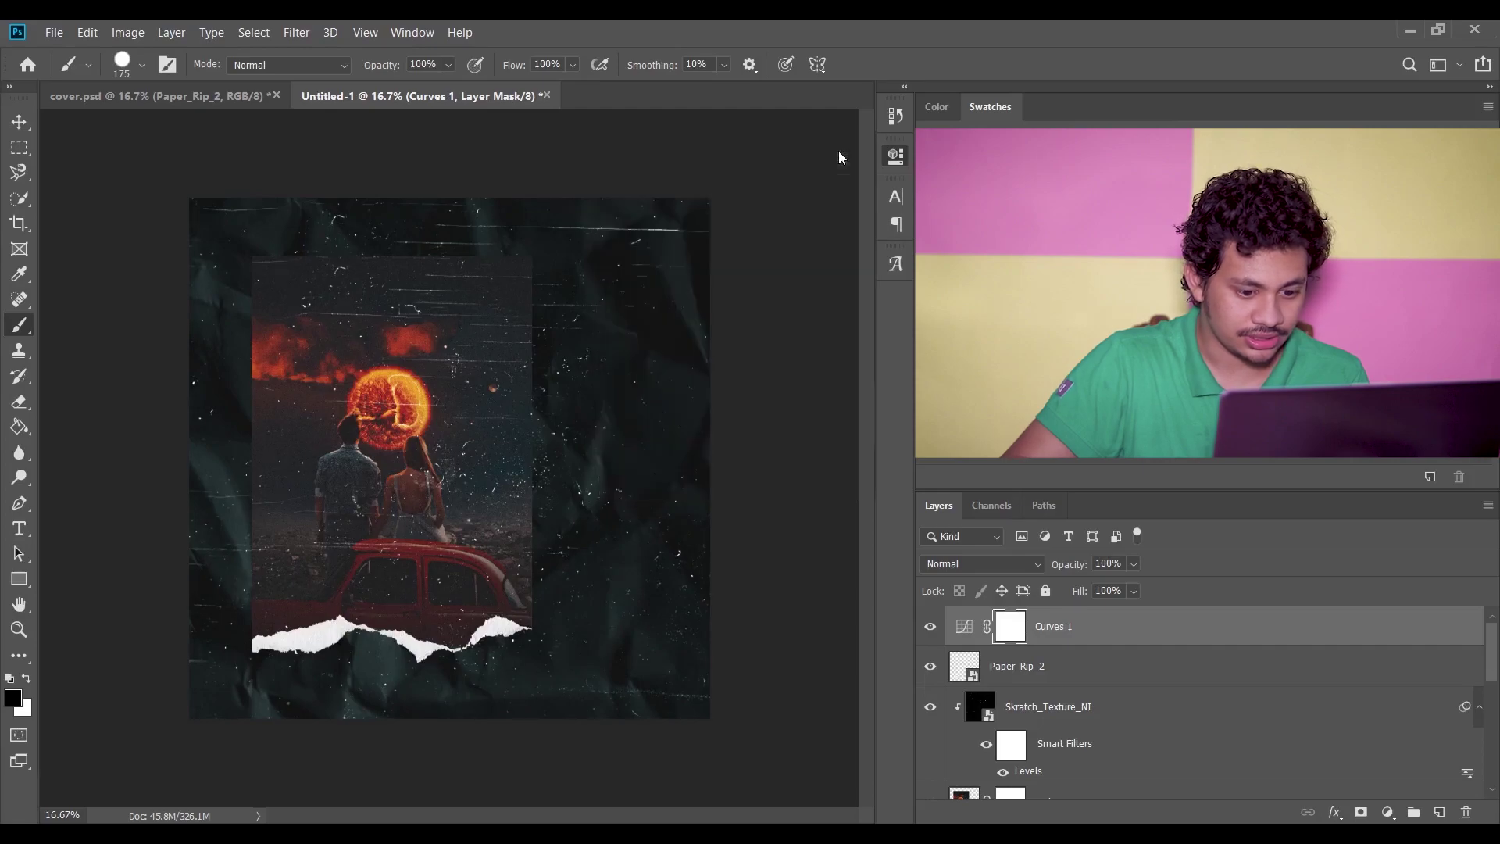
Compare the Curves effect on and off, then set its layer opacity to 78%
click(931, 627)
click(930, 626)
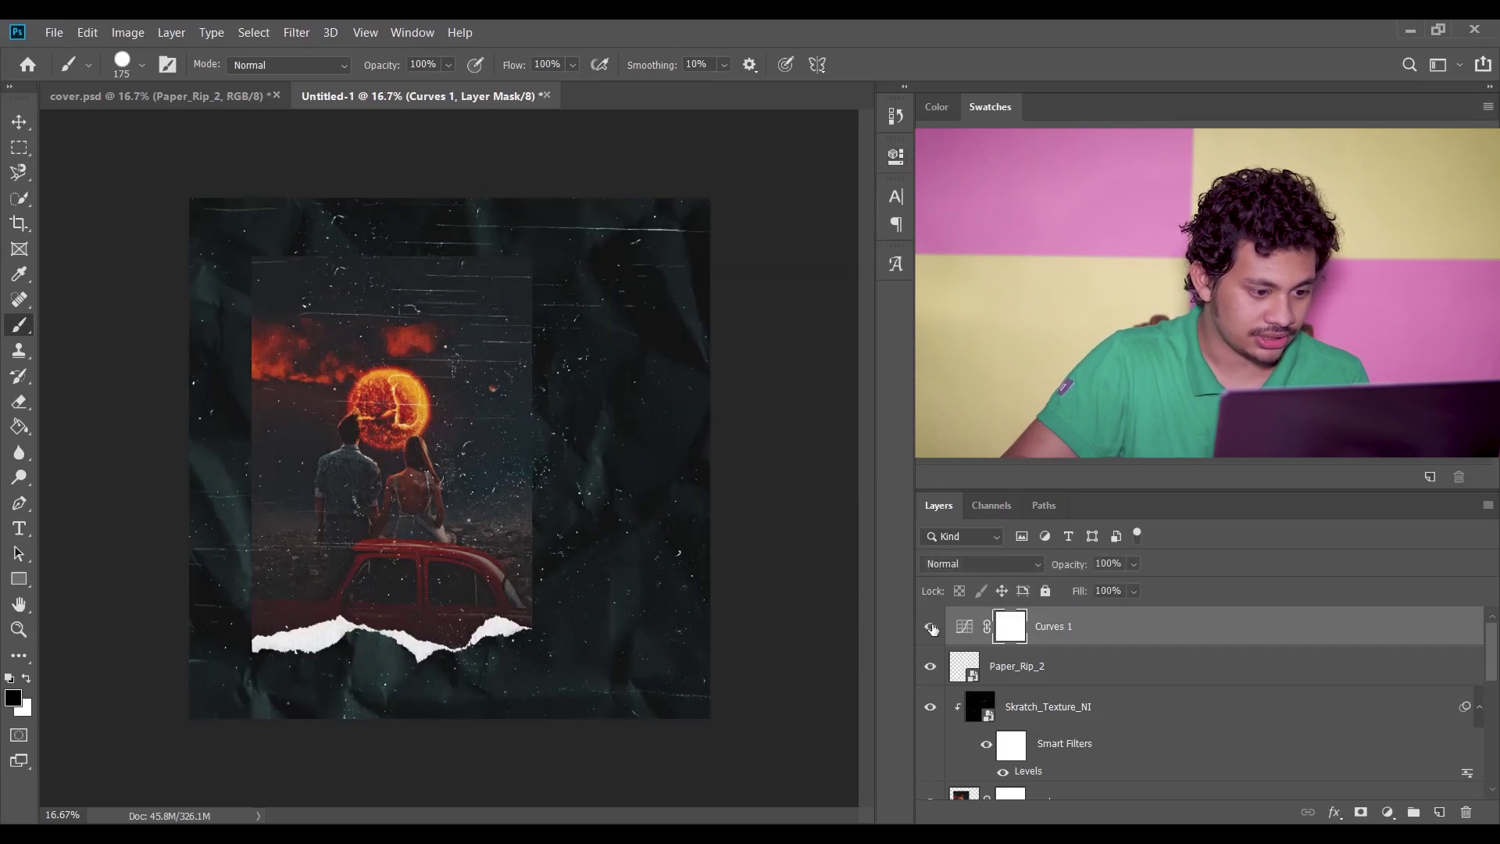
click(1134, 565)
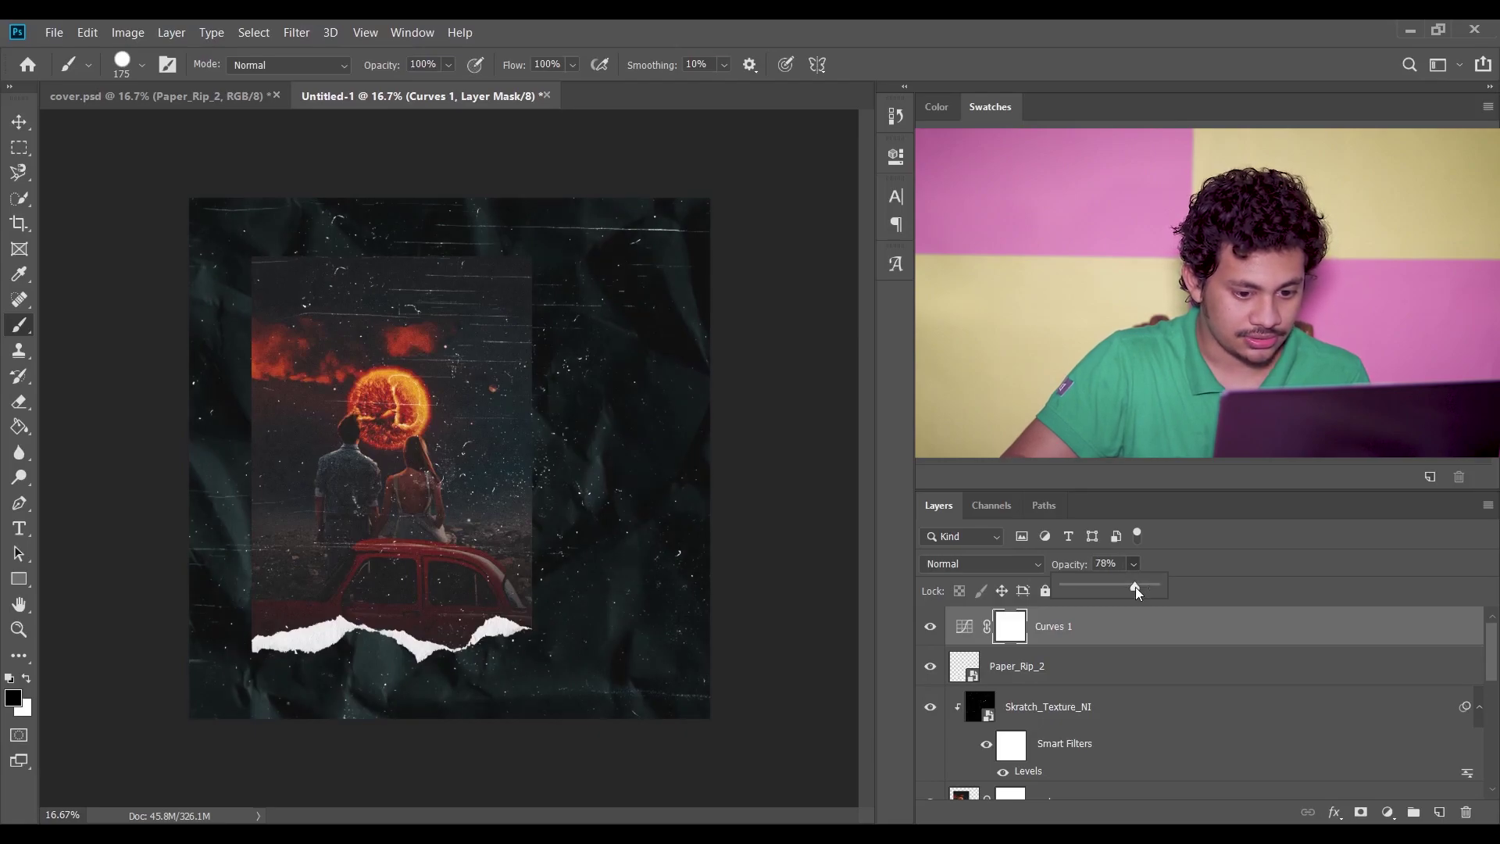
click(962, 628)
click(930, 627)
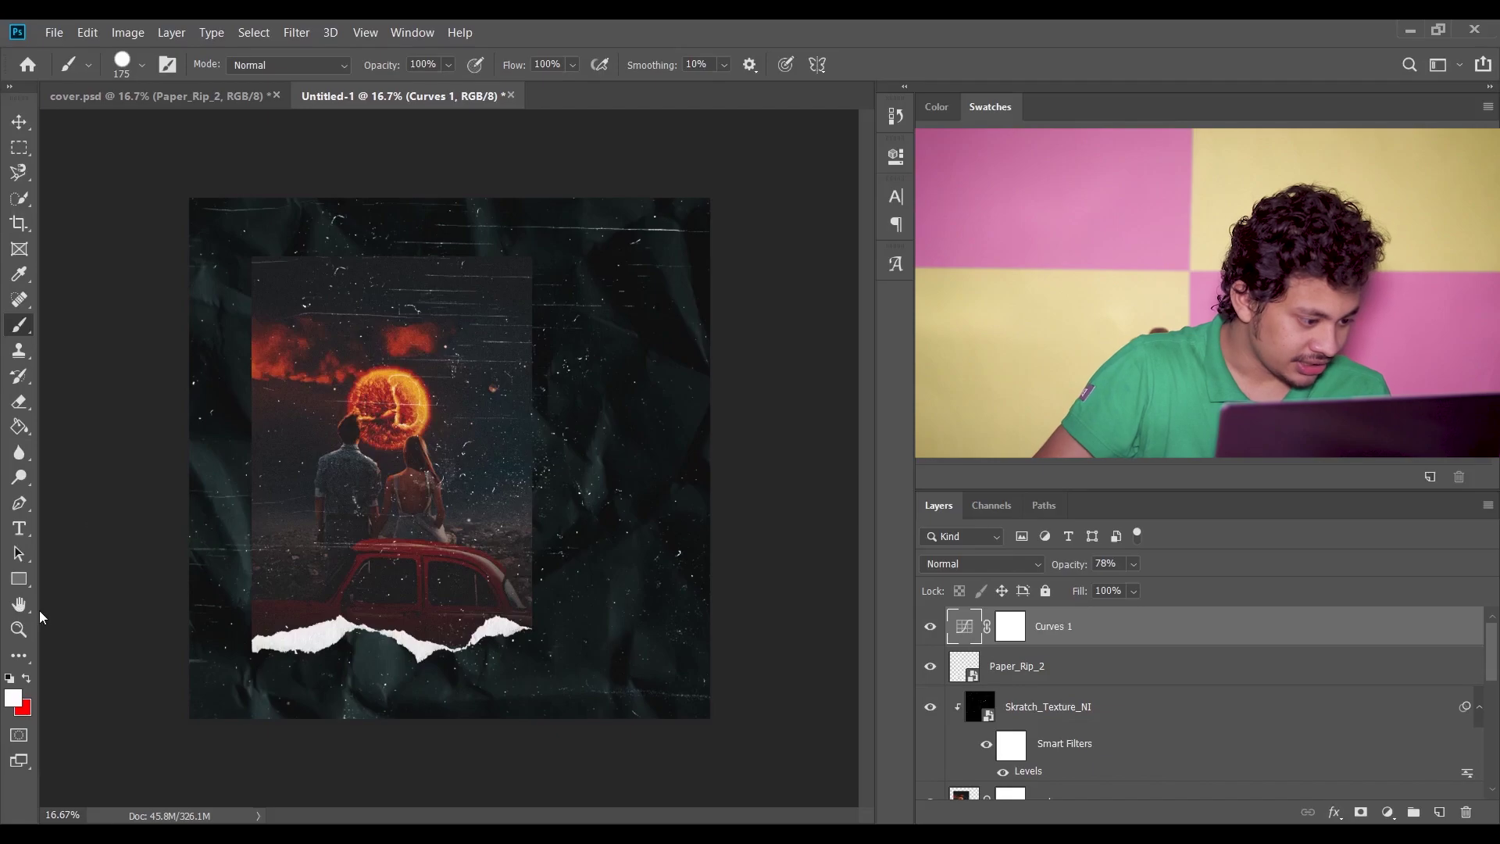
click(10, 561)
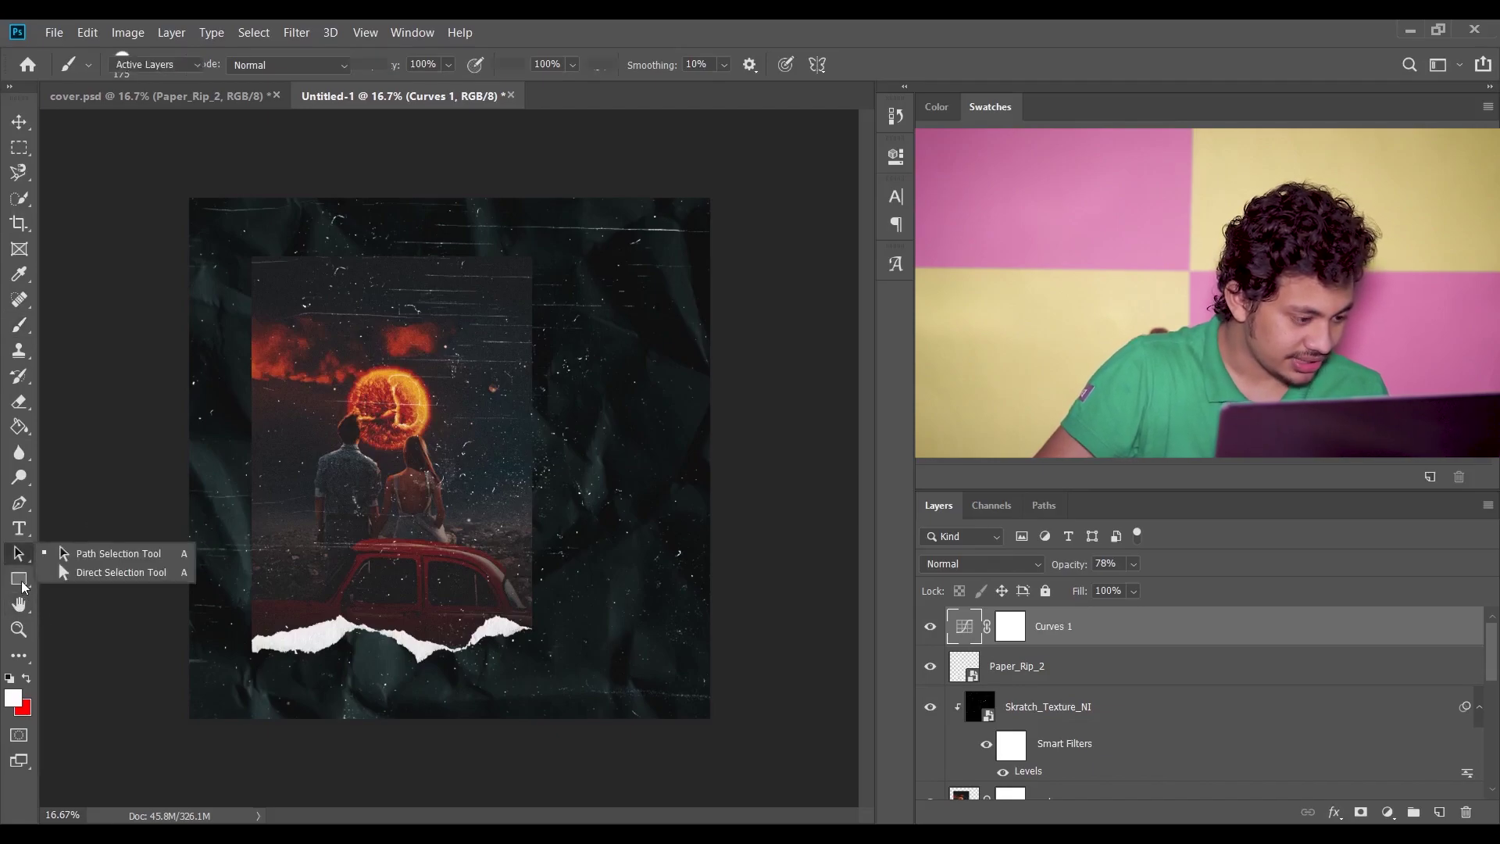
Draw a thin white 2617 × 26 px rectangle bar below the torn edge and nudge it down
click(19, 579)
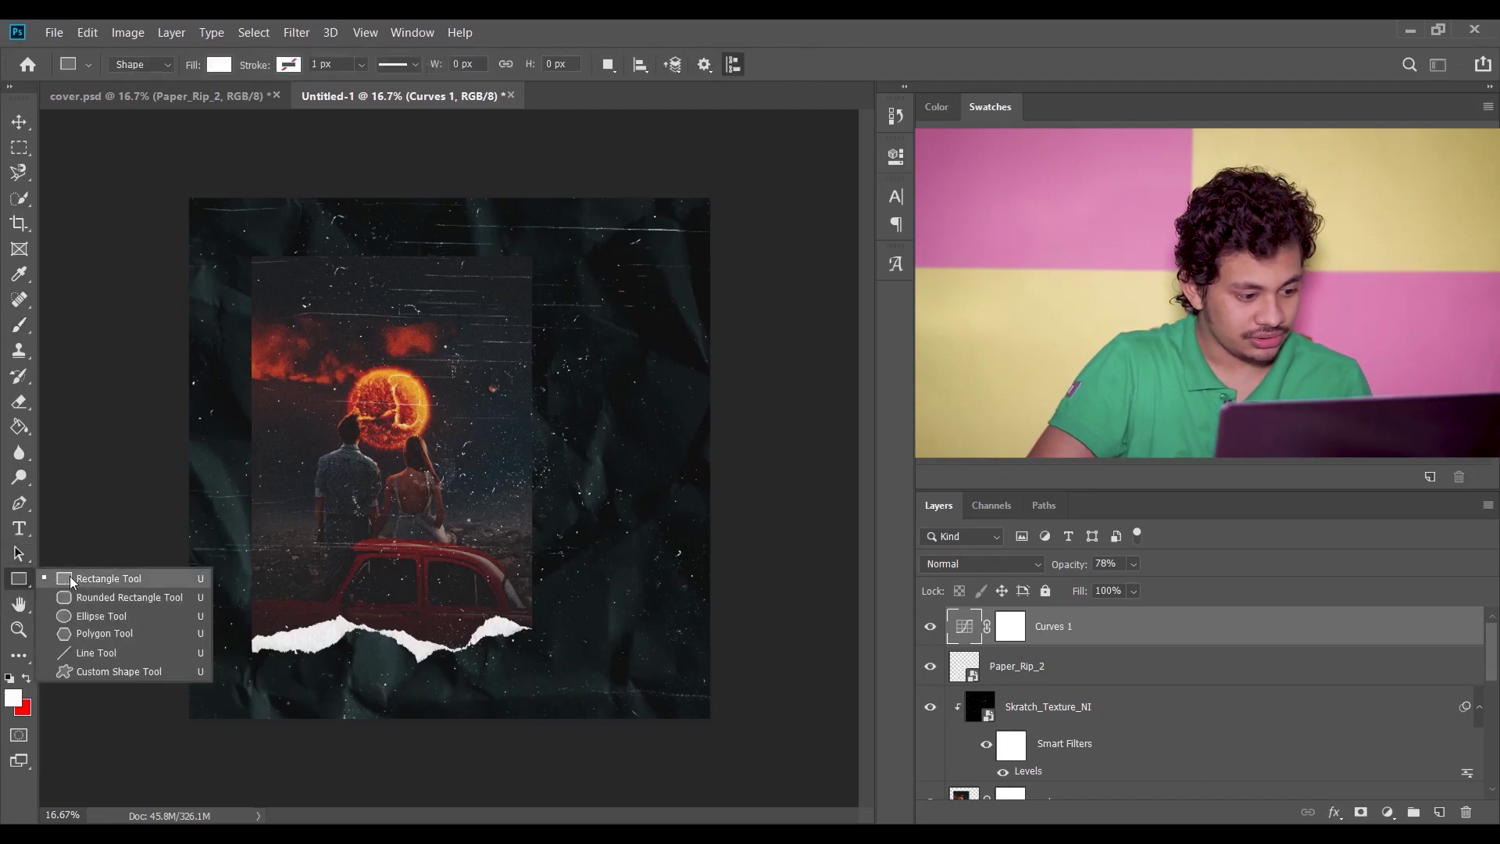
click(68, 577)
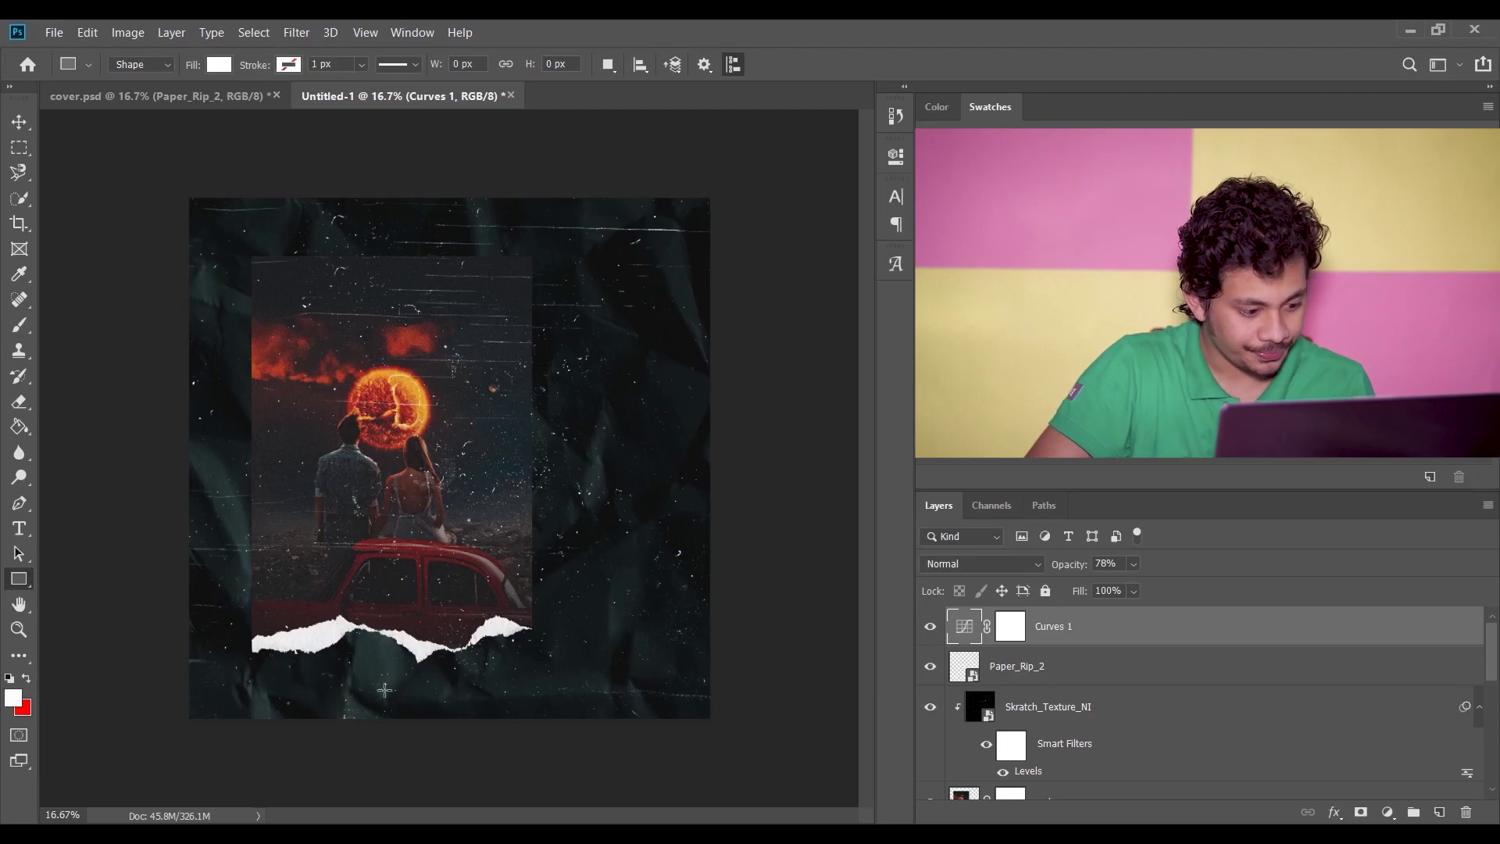
drag(271, 683, 611, 687)
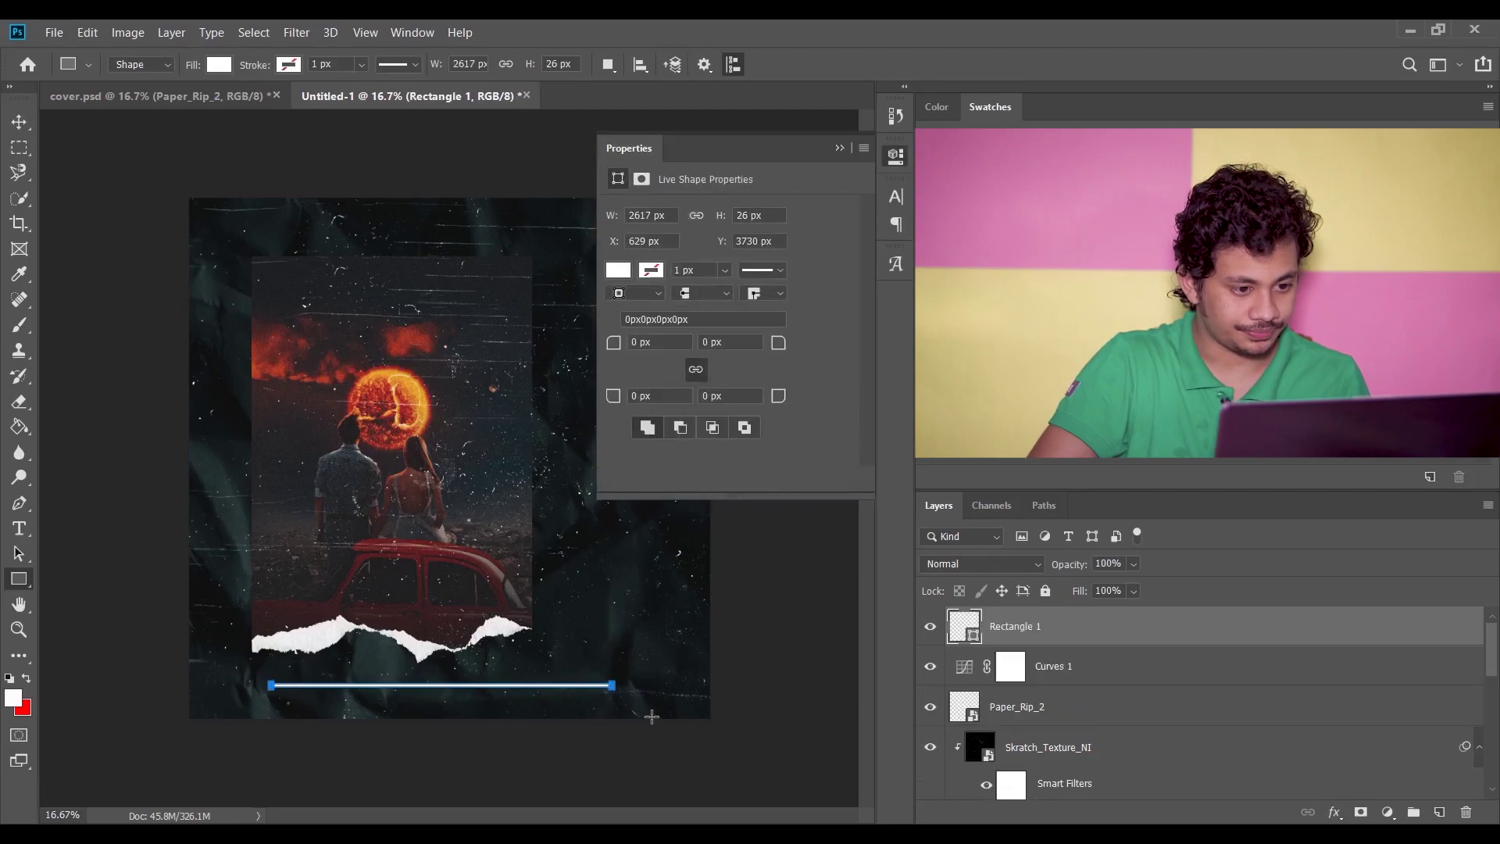
click(219, 64)
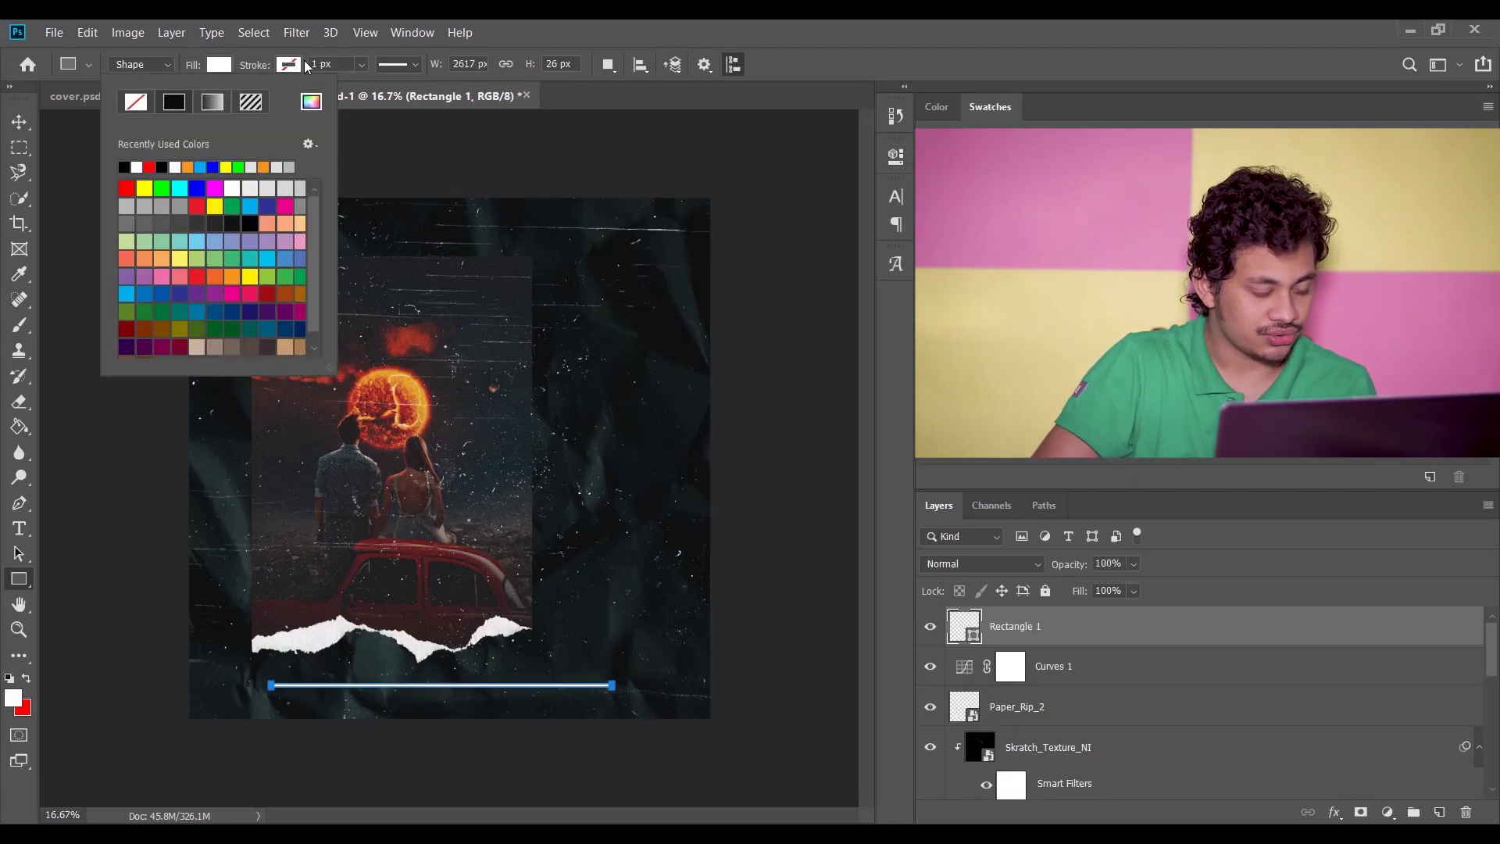
key(v)
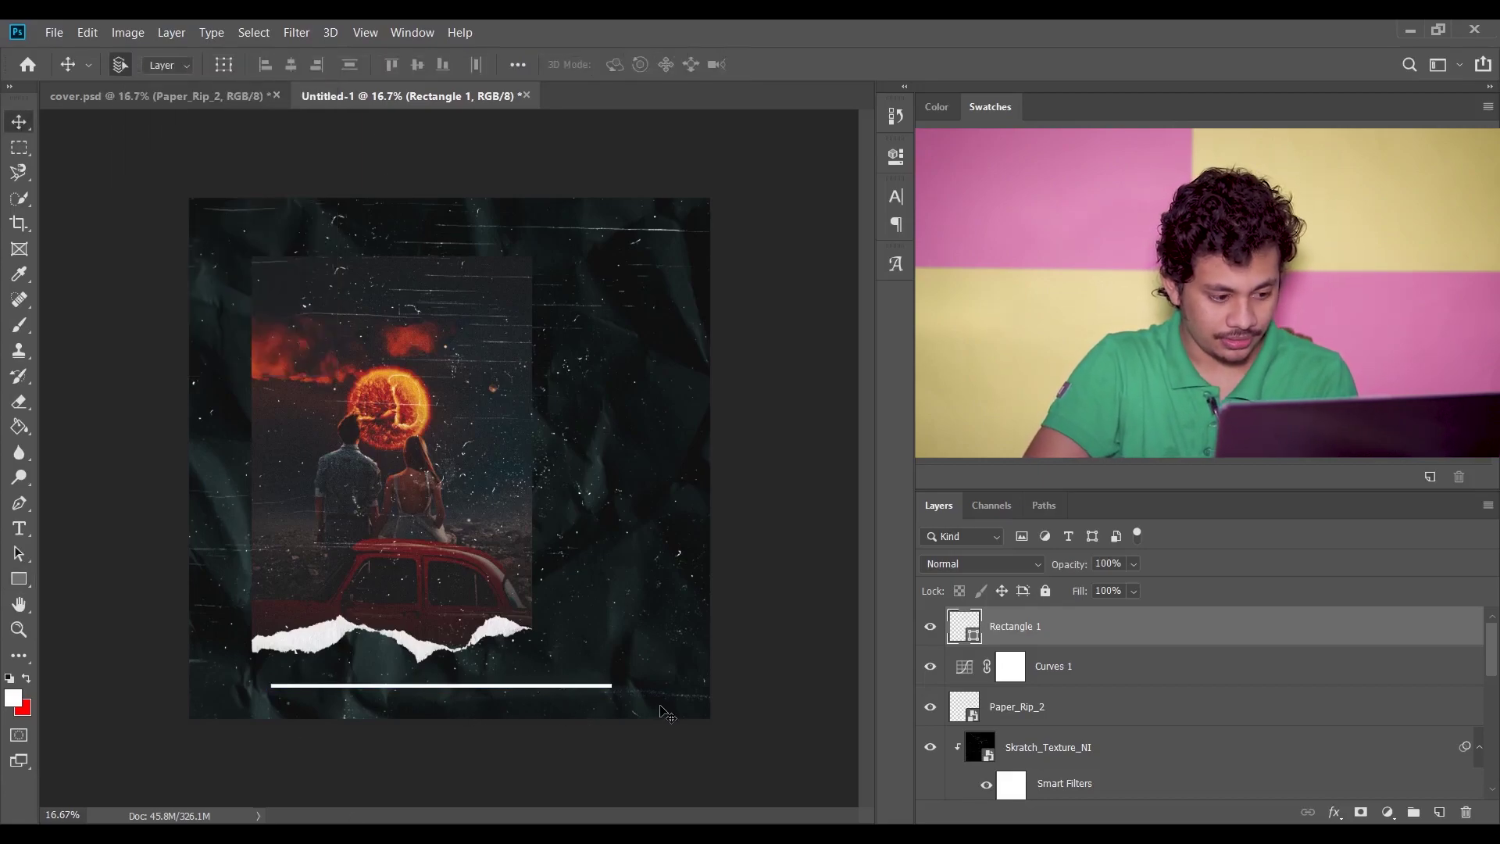
key(shift+Down)
key(shift+Down)
key(shift+Down)
key(shift+Down)
key(shift+Down)
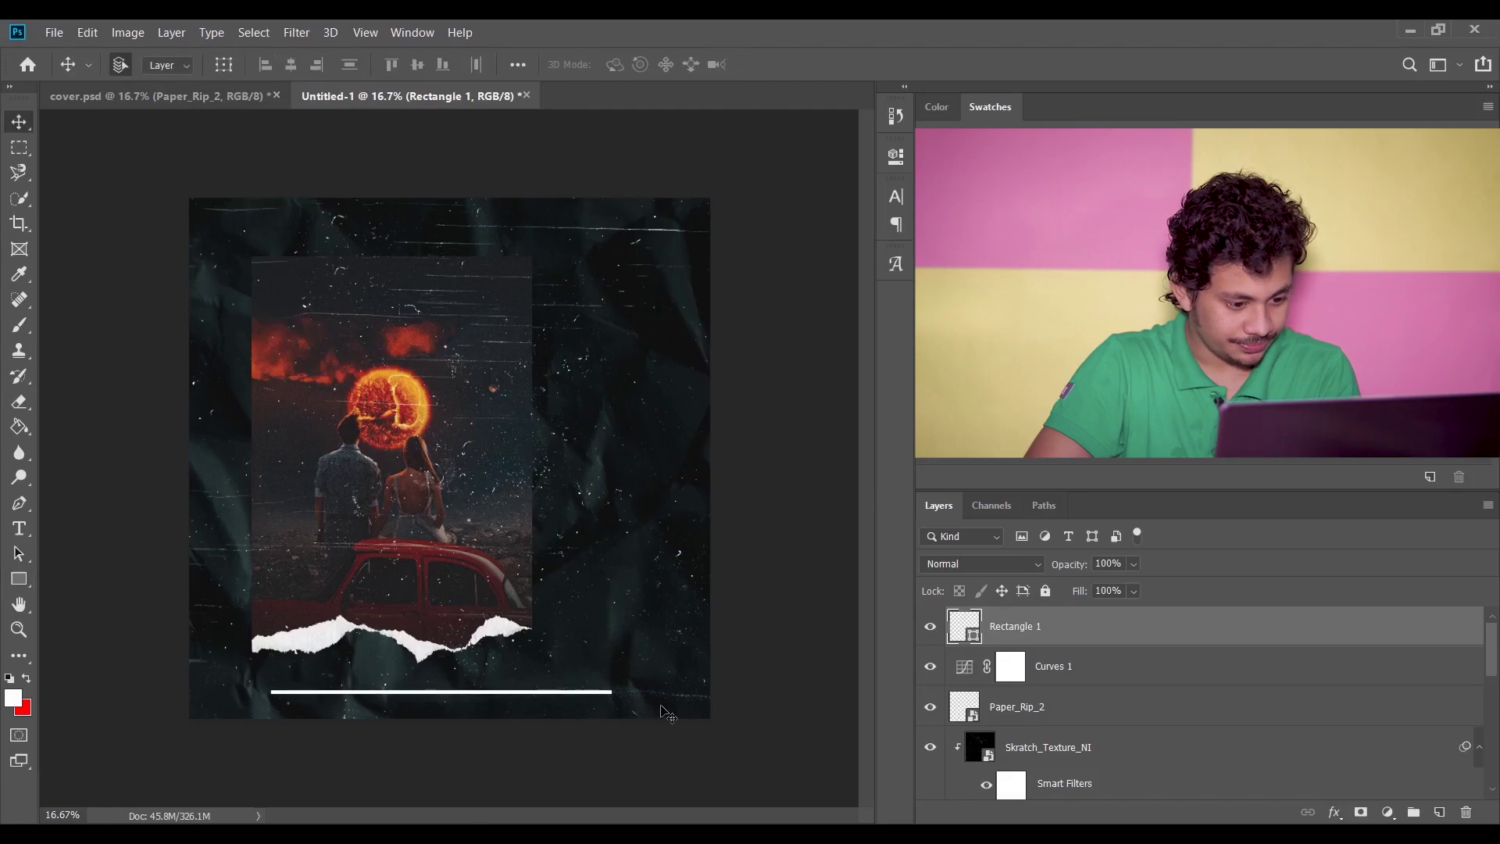
key(shift+Down)
key(shift+Down)
key(shift+Down)
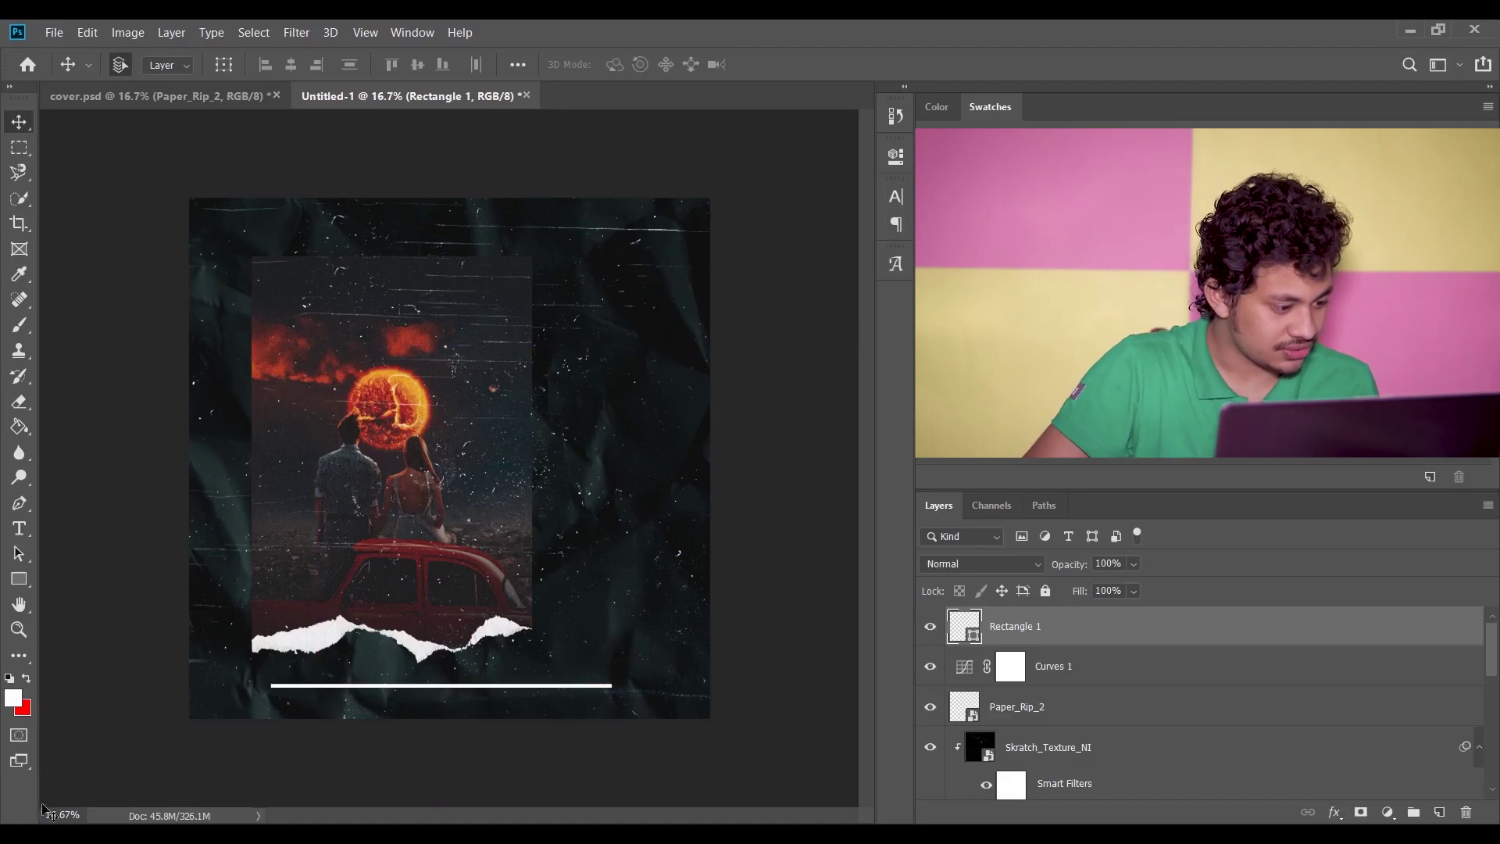
click(19, 578)
click(48, 580)
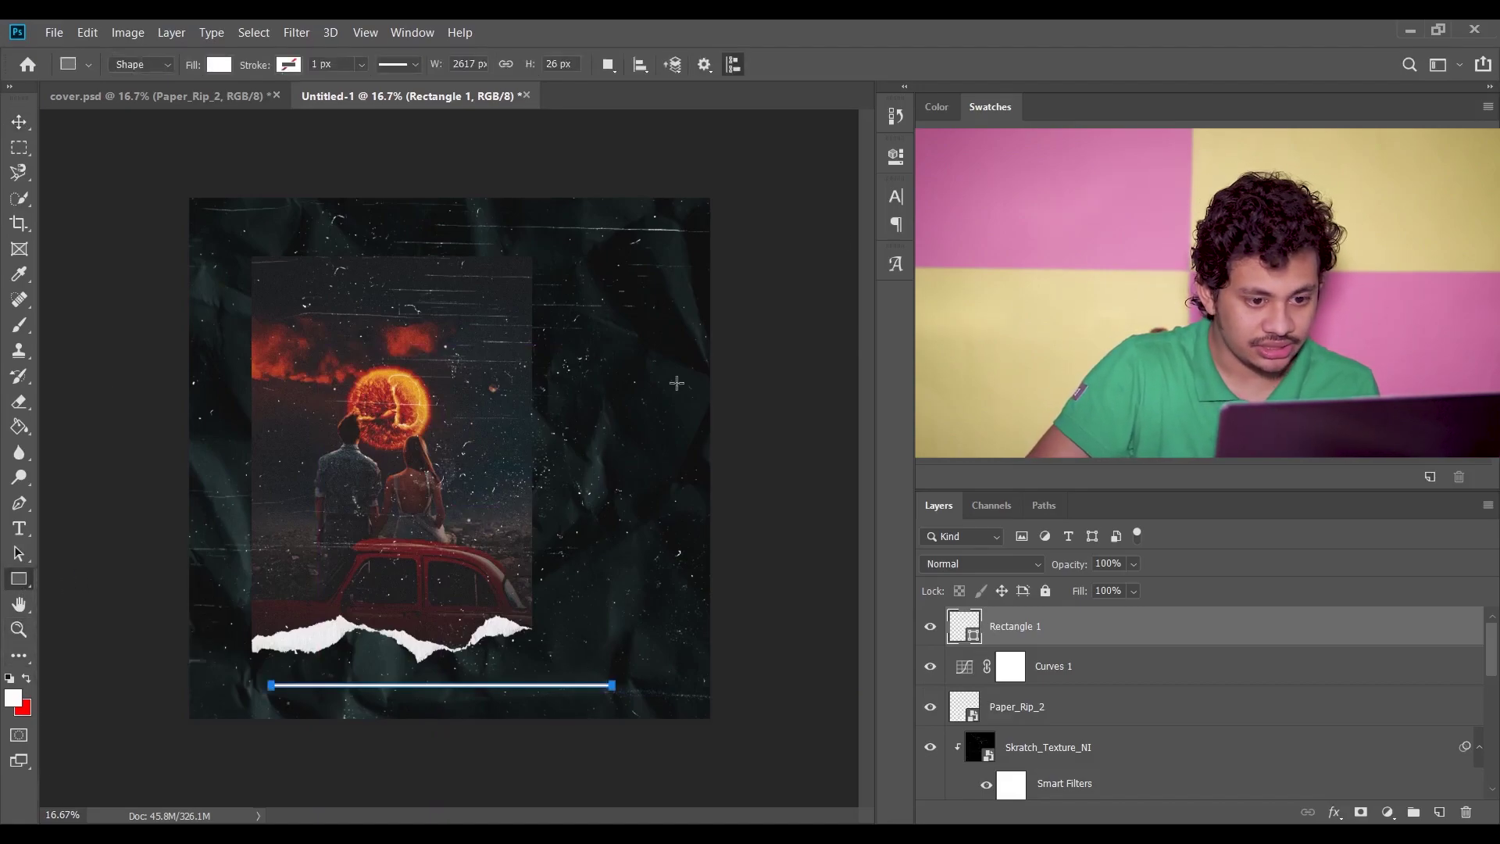
Thin the Rectangle 1 bar from 26 px to 13 px high and shift it slightly down and right
click(896, 156)
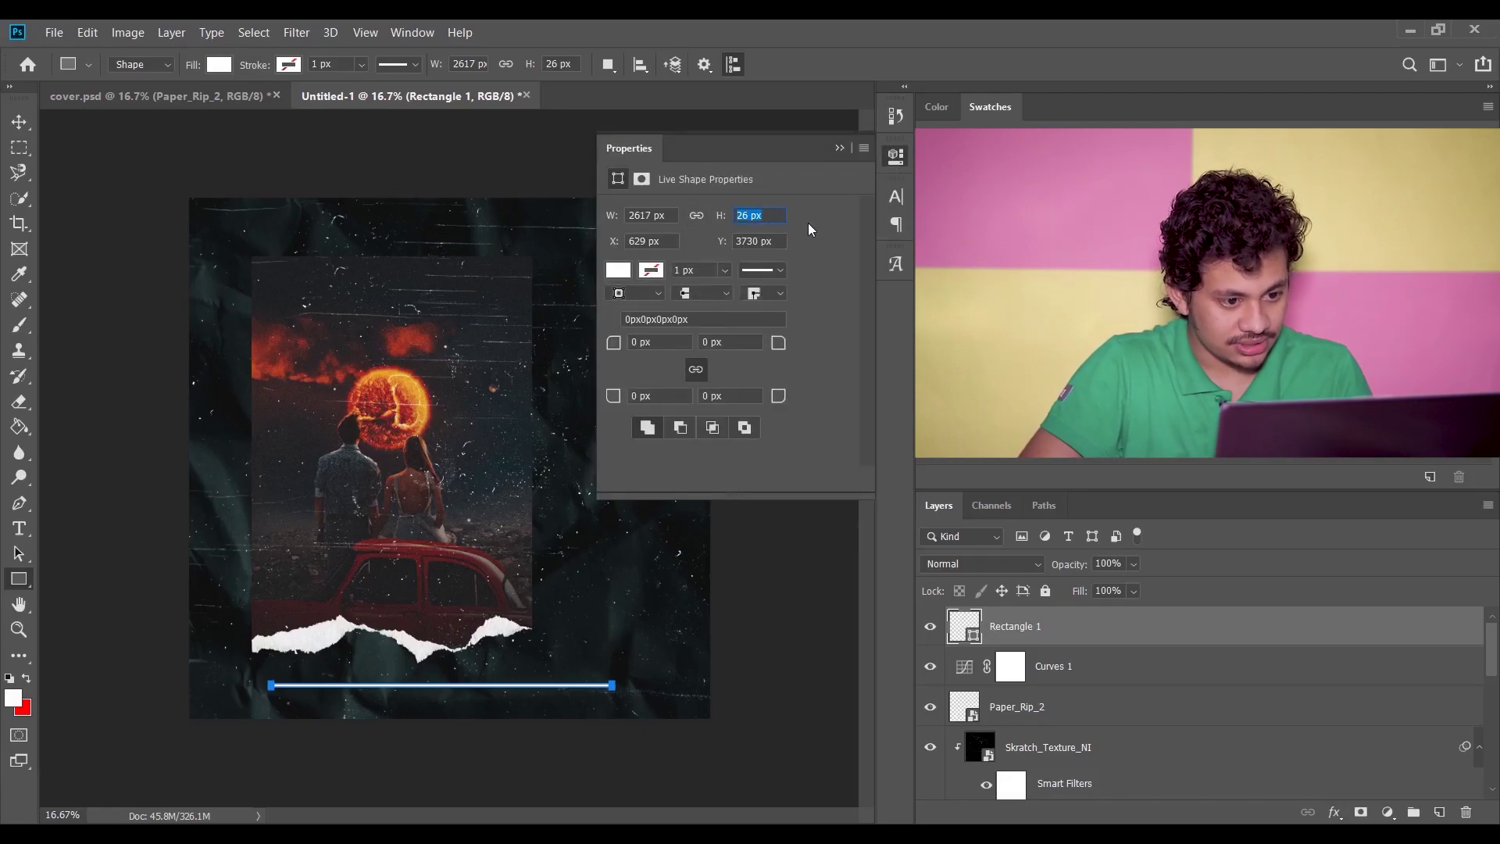
drag(721, 219, 697, 218)
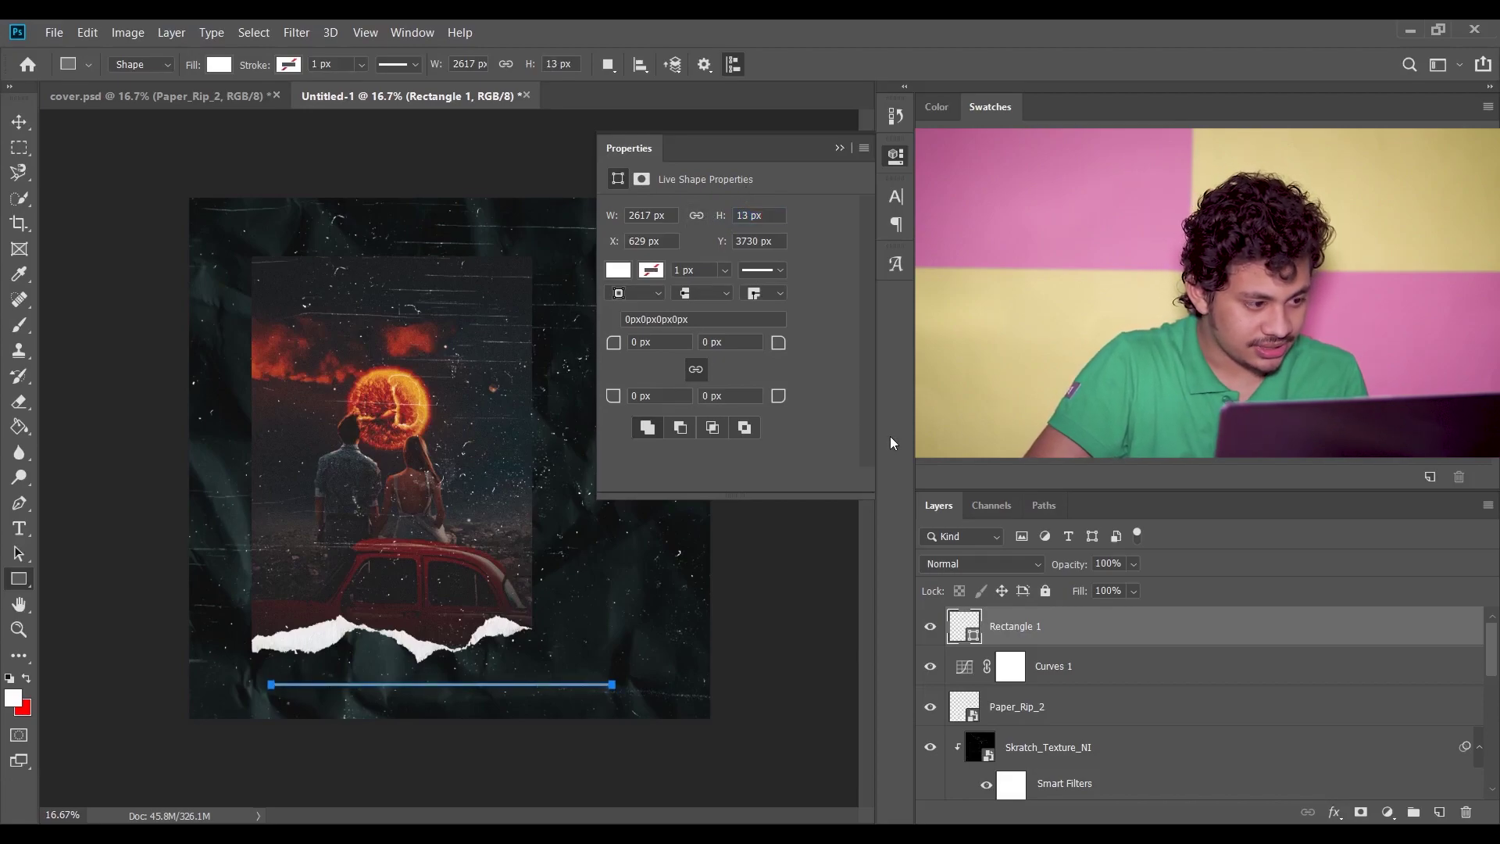
click(20, 122)
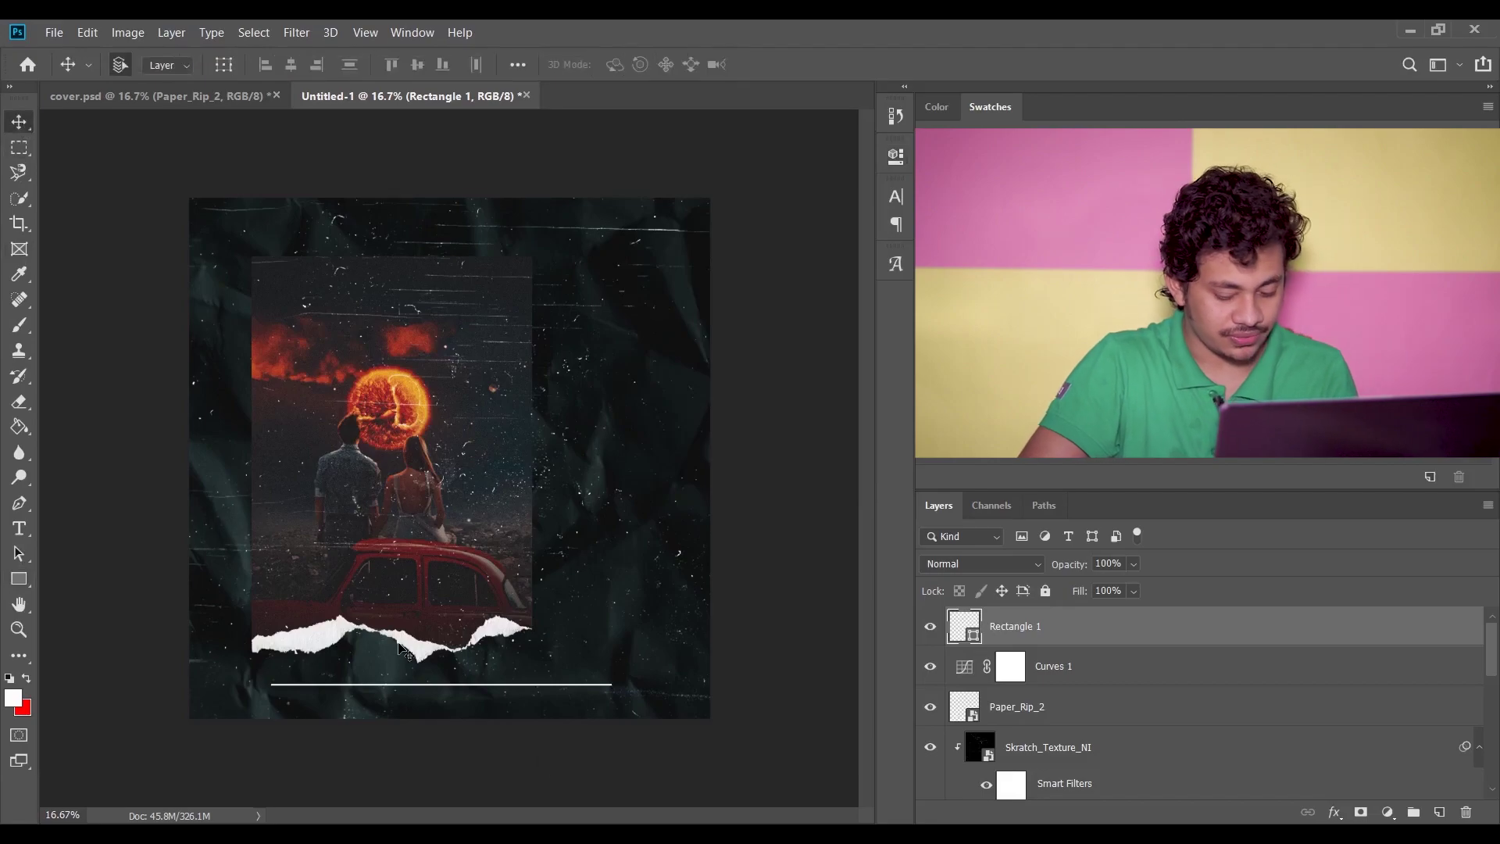
drag(520, 684, 523, 686)
key(shift+Right)
key(shift+Right)
key(shift+Right)
key(shift+Right)
key(shift+Up)
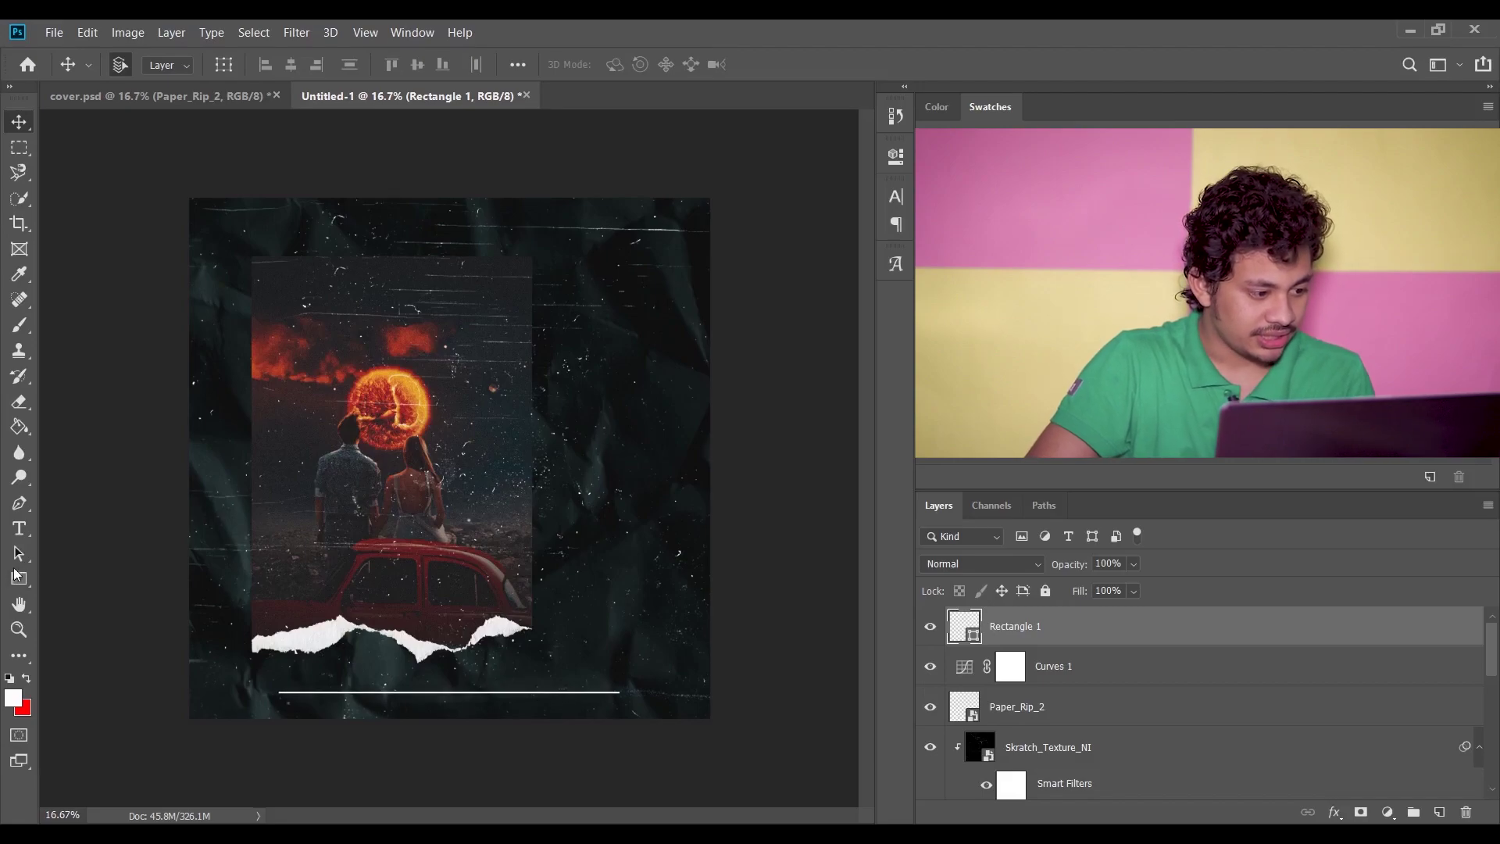
click(20, 528)
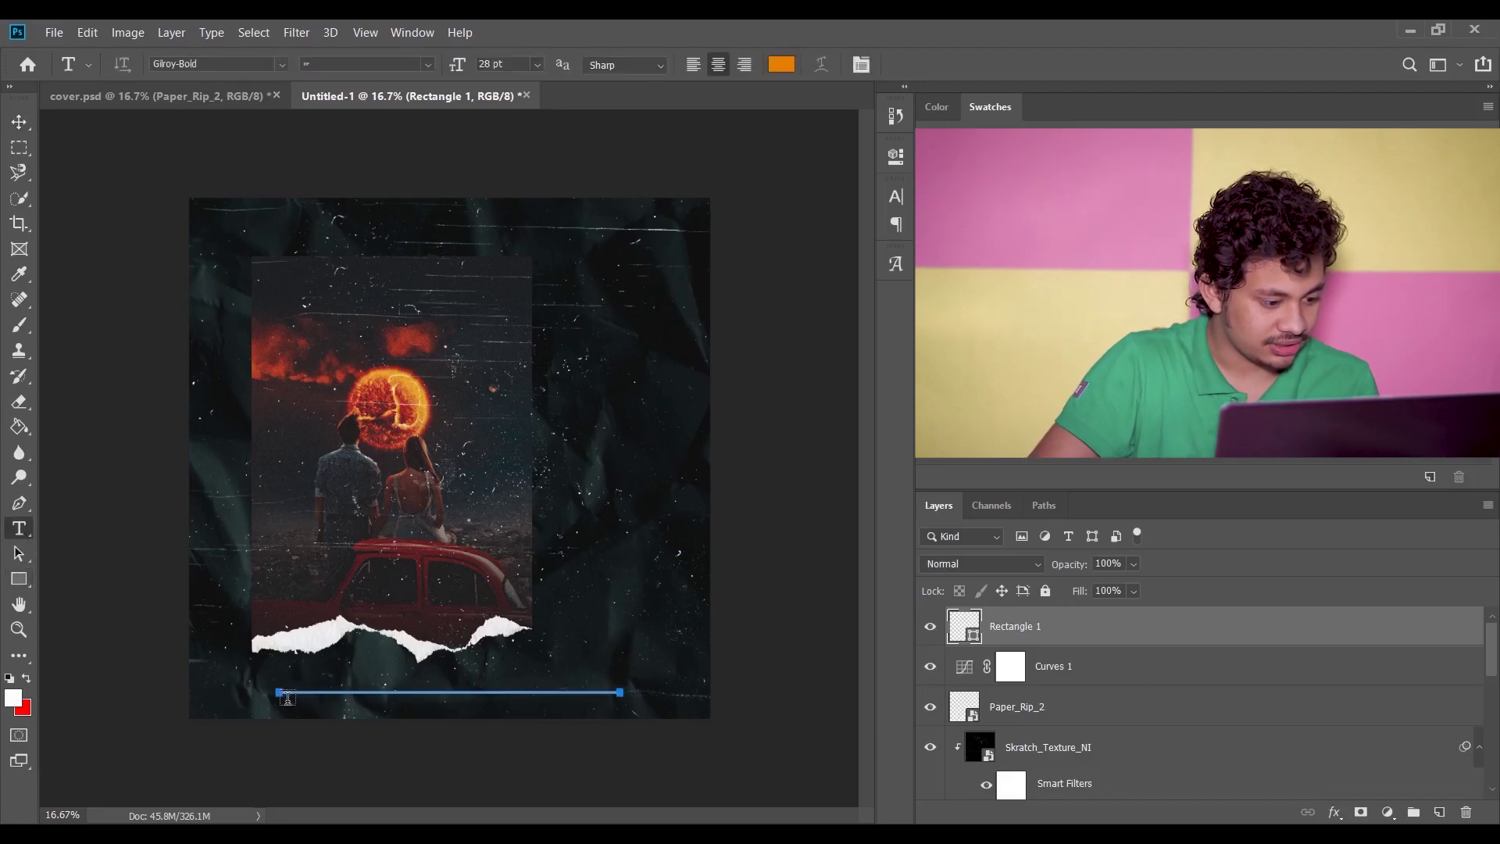
Type LOVE left of the line in white, raising its tracking from 140 to 160
click(216, 692)
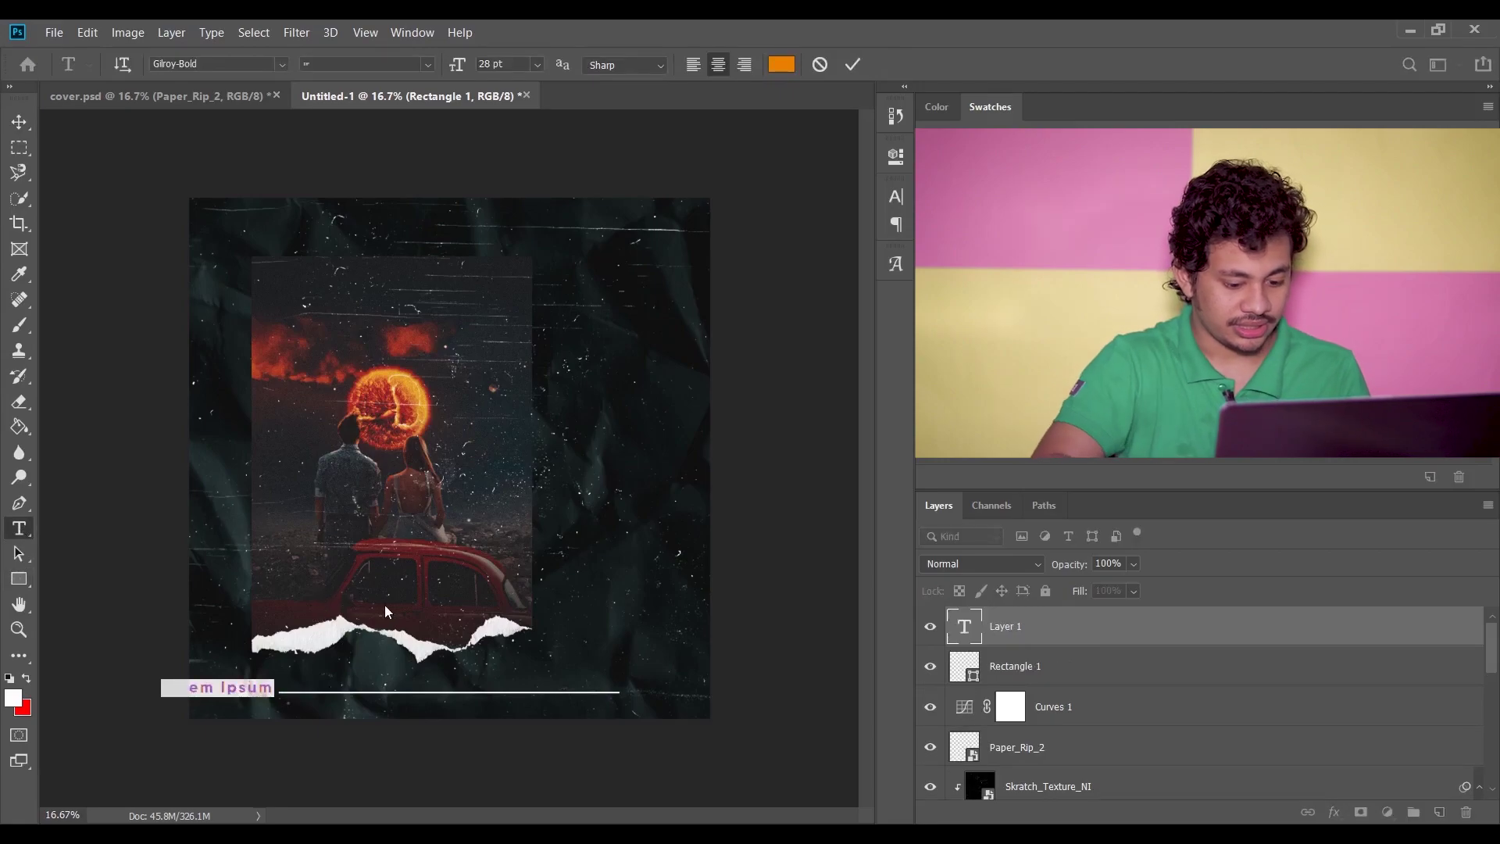
text(LOVE)
key(ctrl+a)
click(781, 64)
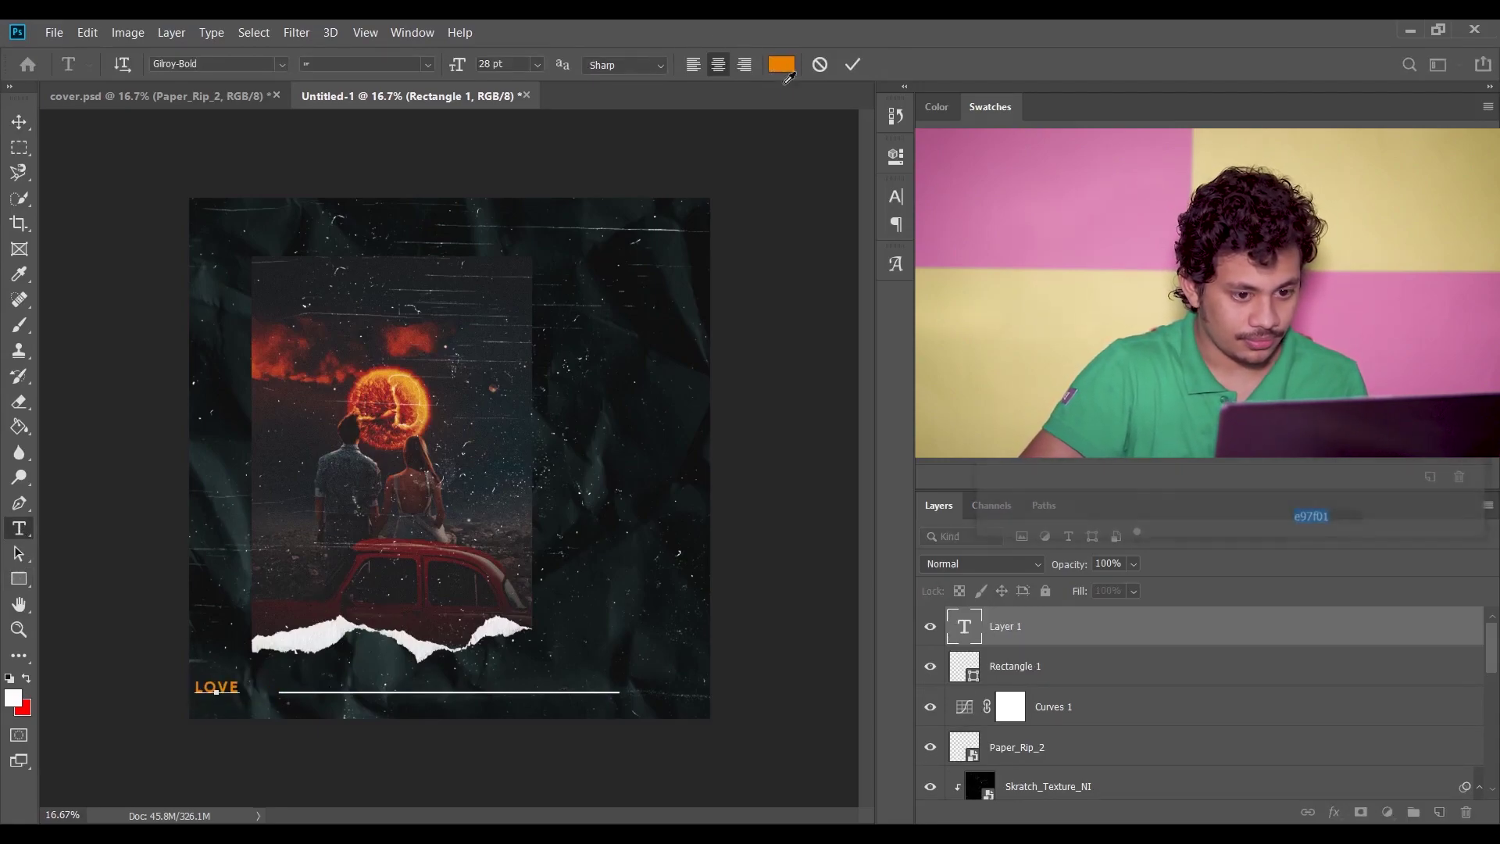
drag(432, 237, 425, 186)
click(229, 230)
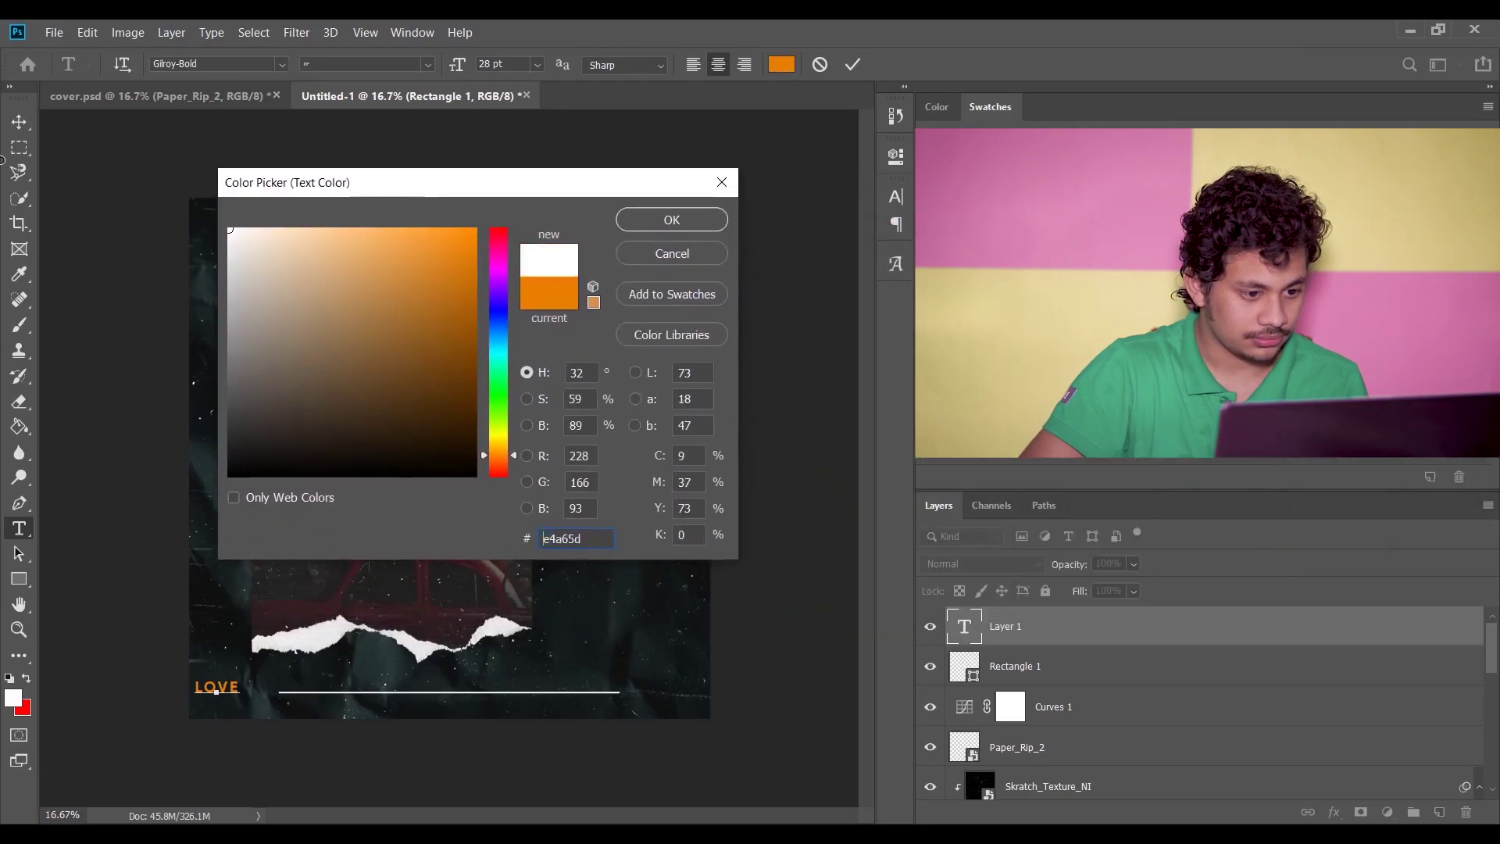
click(686, 228)
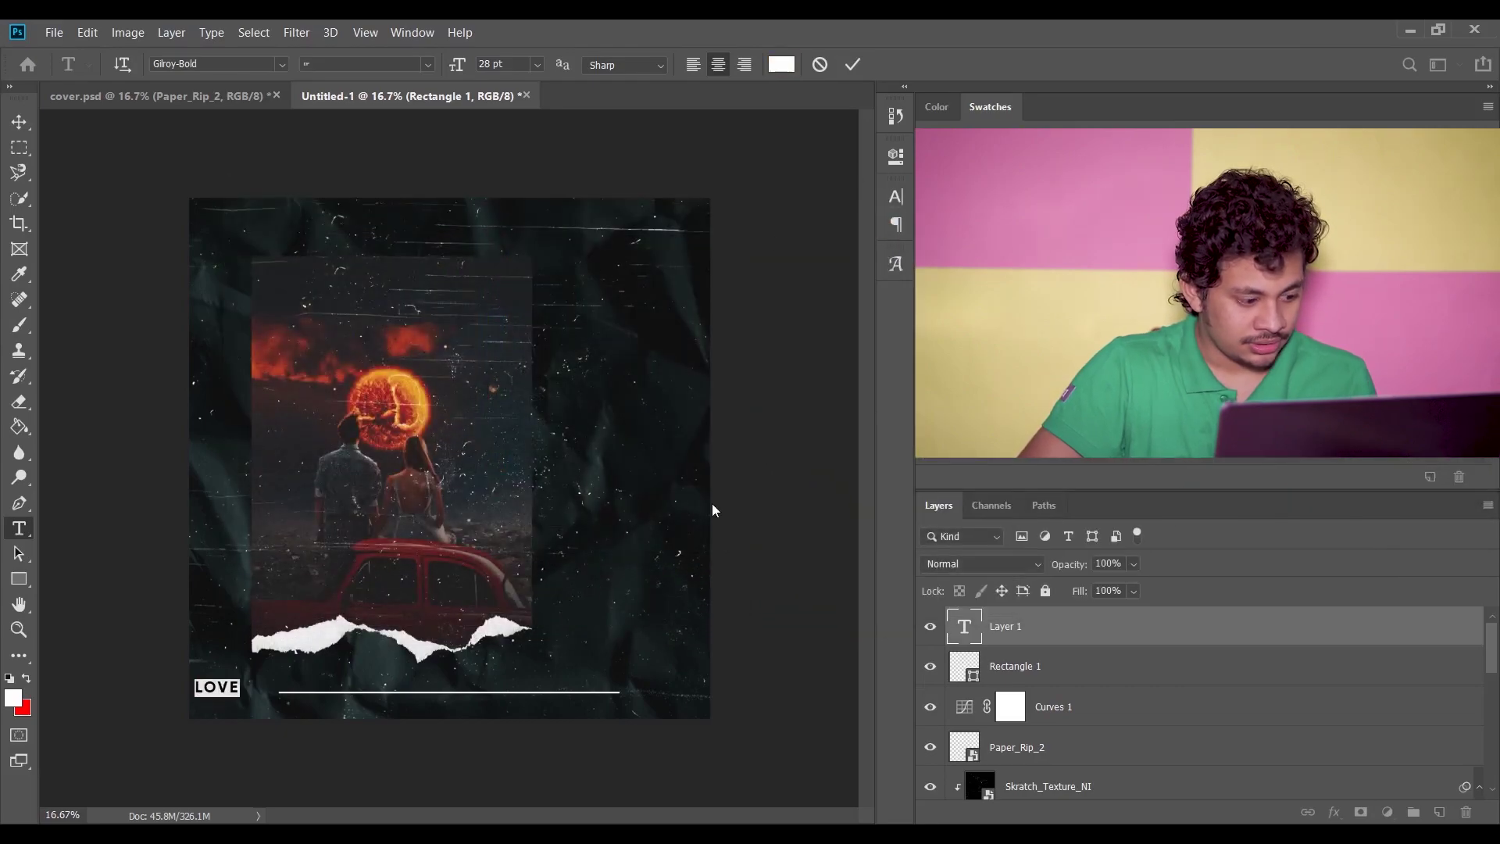
click(896, 196)
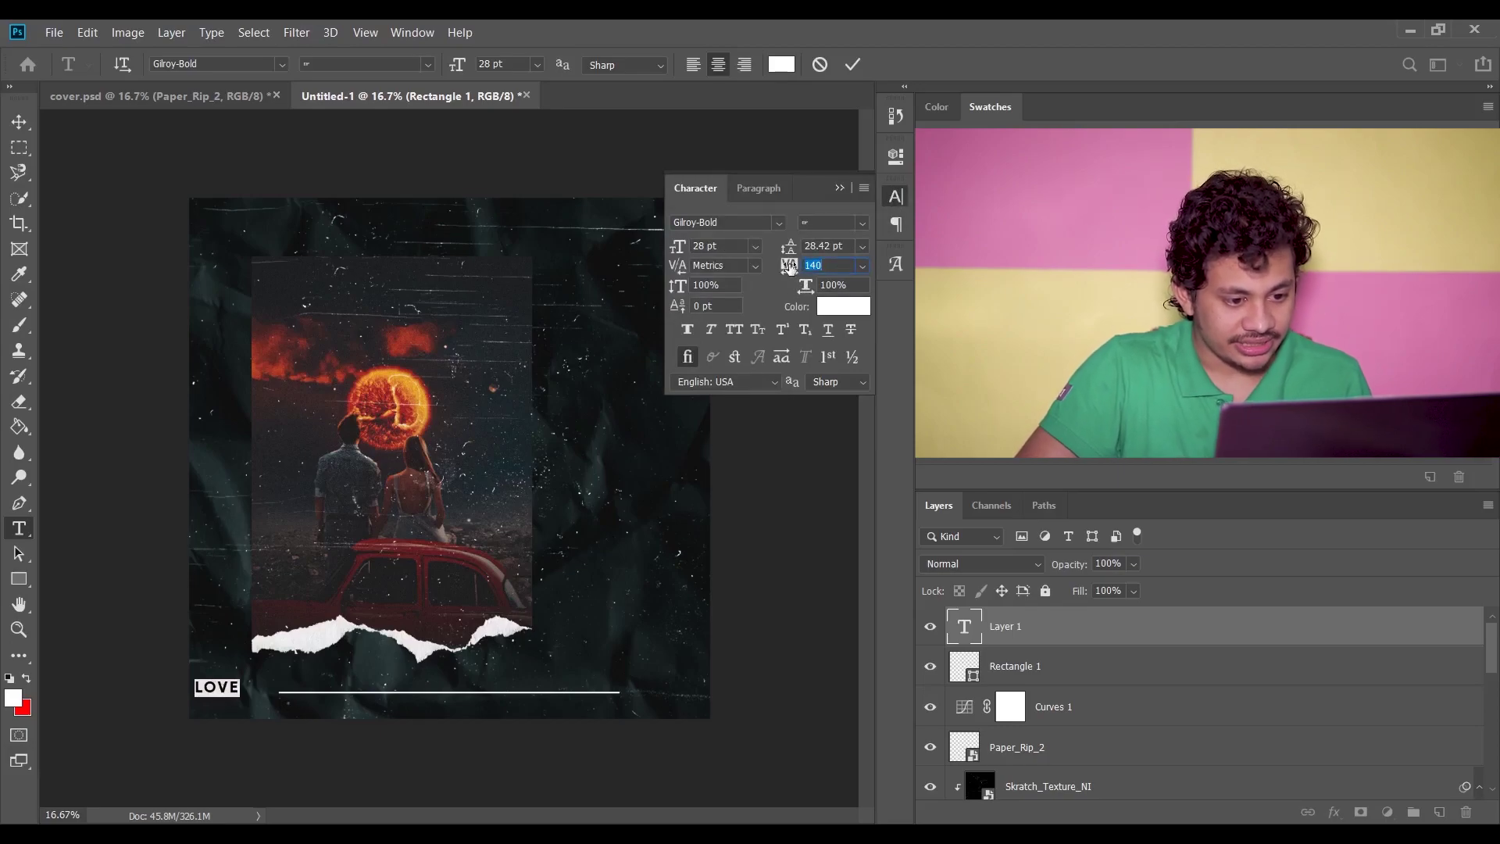
drag(789, 268, 815, 266)
Nudge LOVE about 24 px right and duplicate it onto the line's right end
key(ctrl+Return)
key(v)
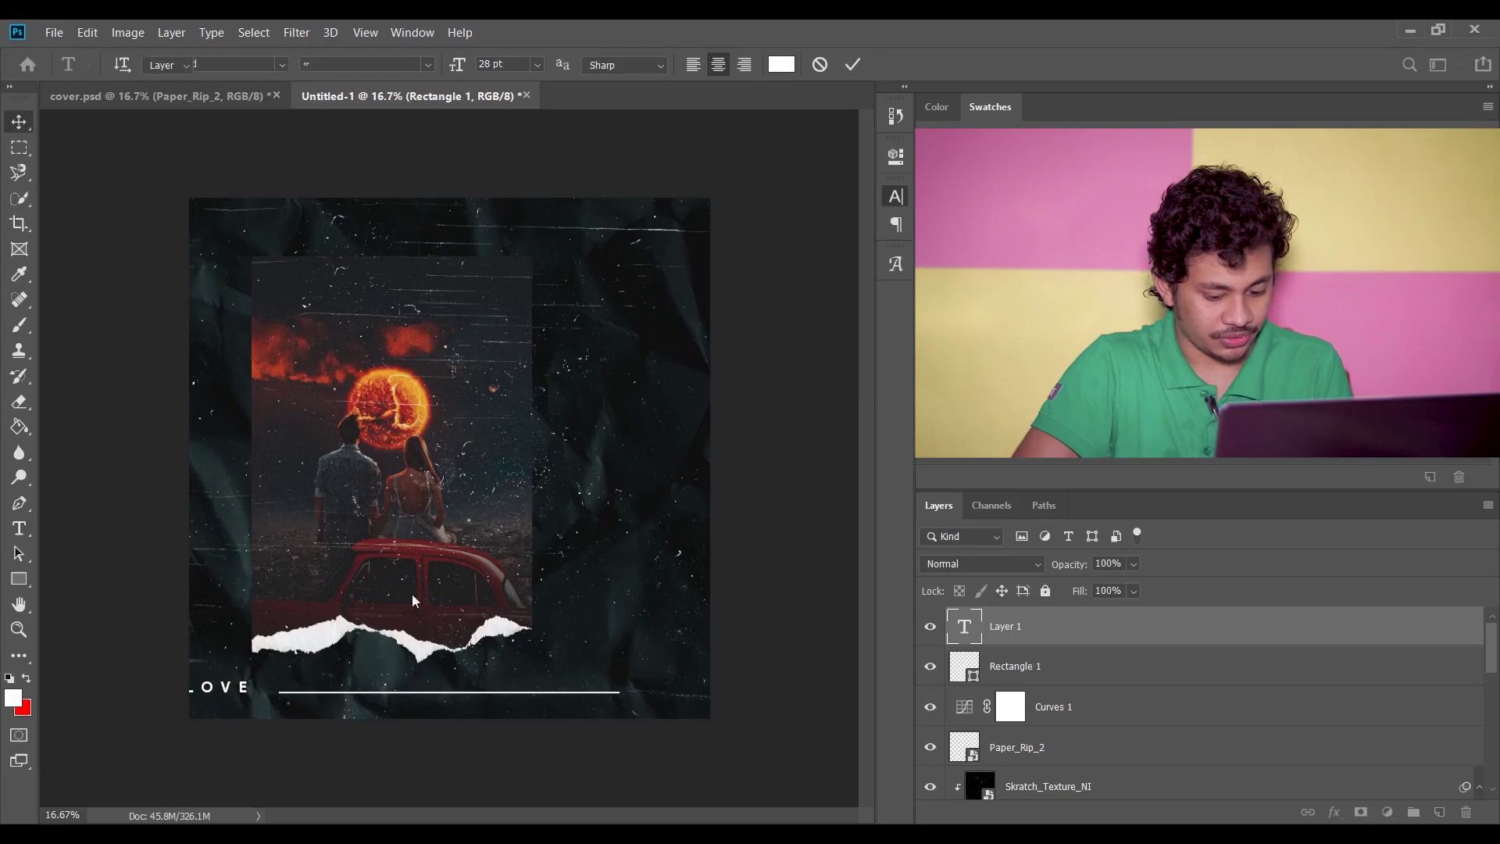
key(shift+Right)
key(shift+Right)
key(shift+Right)
key(shift+Right)
key(shift+Right)
key(shift+Right)
key(shift+Right)
key(shift+Right)
key(shift+Right)
key(shift+Right)
key(shift+Right)
key(shift+Right)
key(shift+Right)
key(shift+Right)
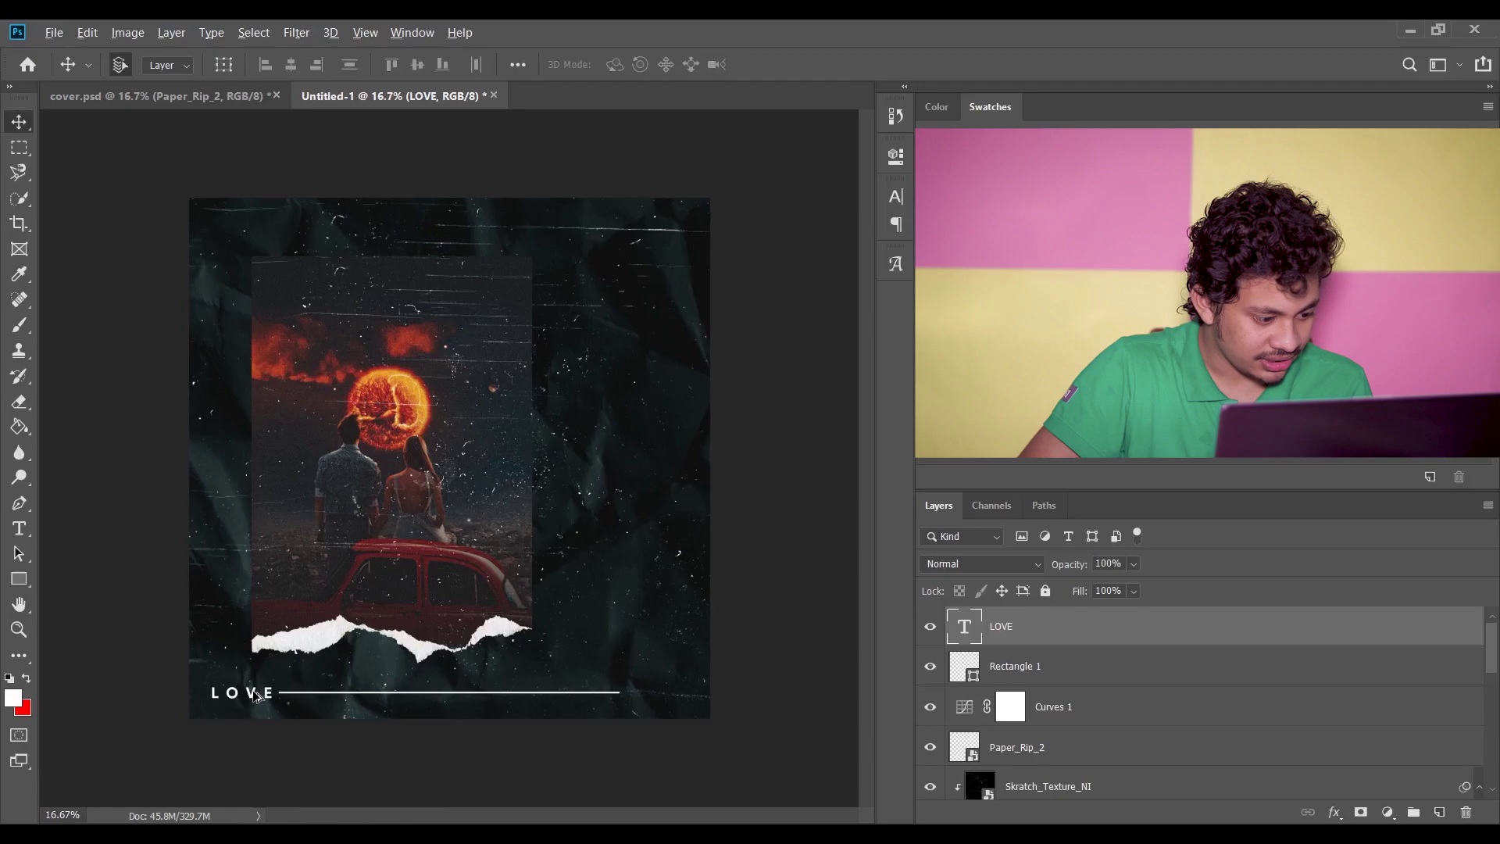
drag(262, 696, 677, 711)
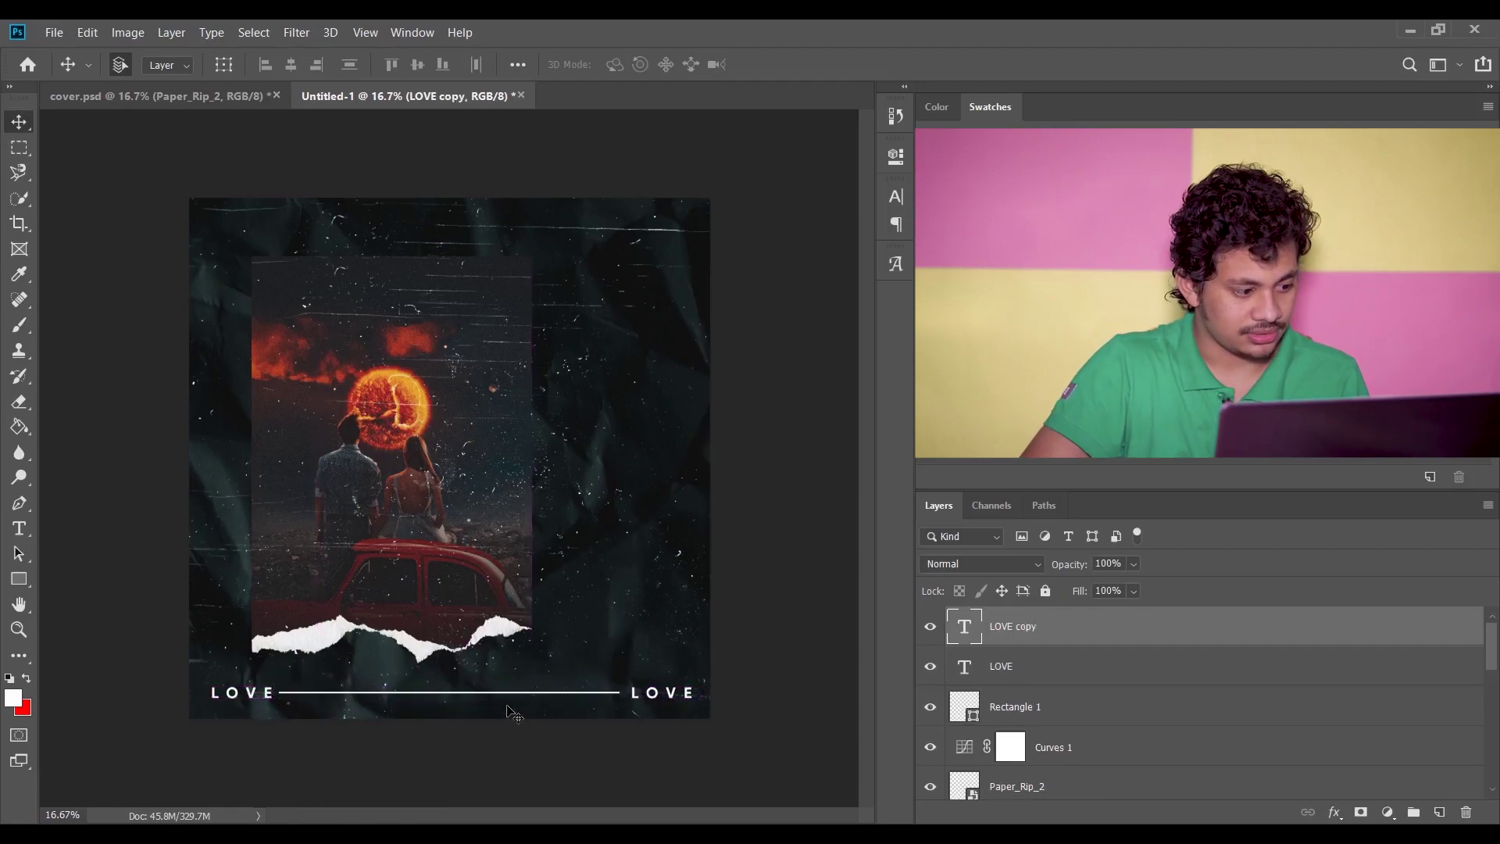
Retype the copied LOVE text as YOU and nudge it slightly left
click(20, 528)
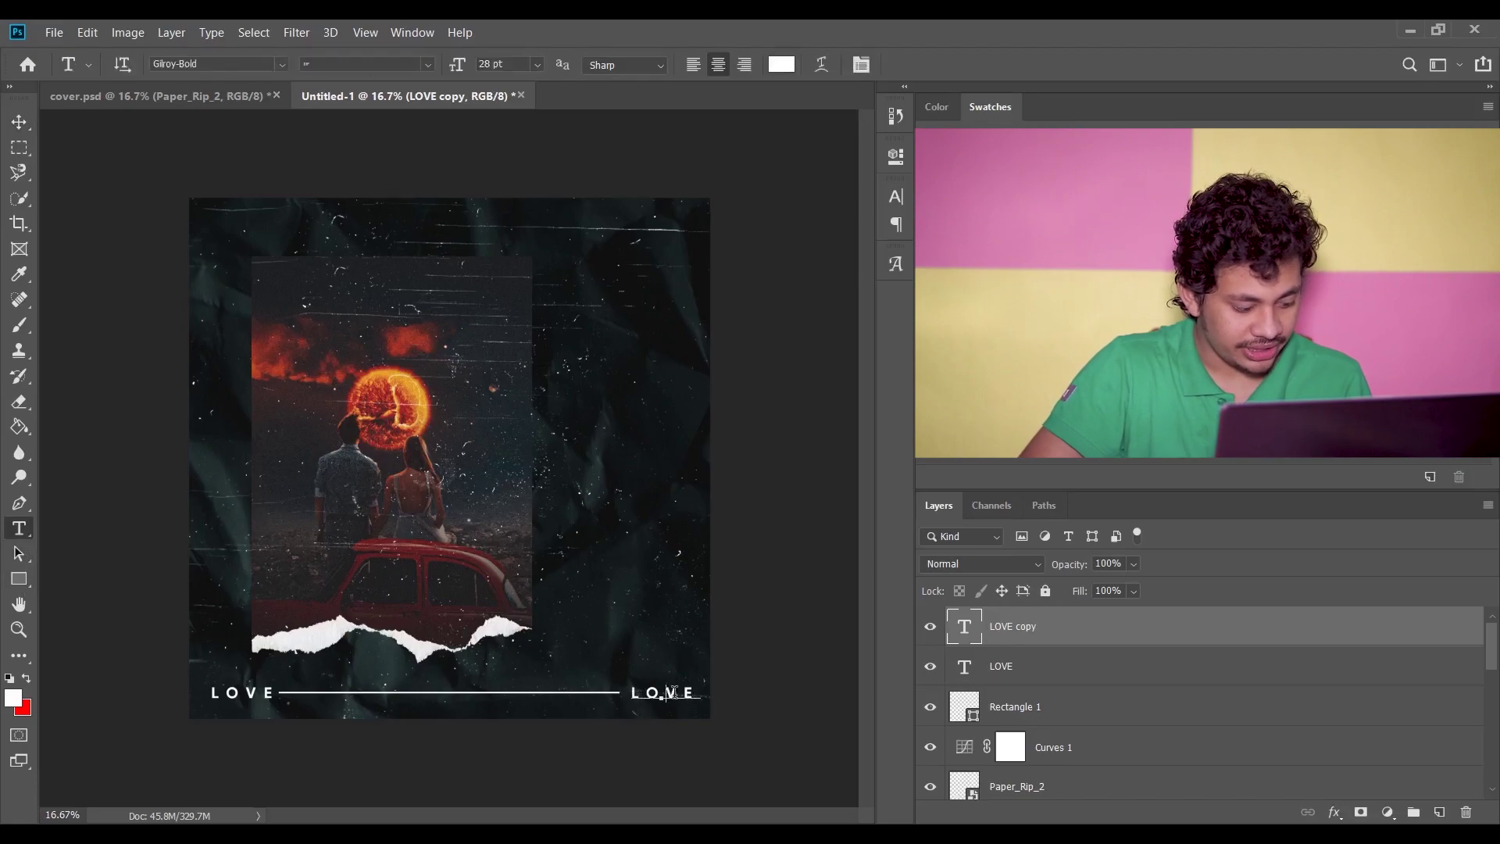
click(672, 692)
key(ctrl+a)
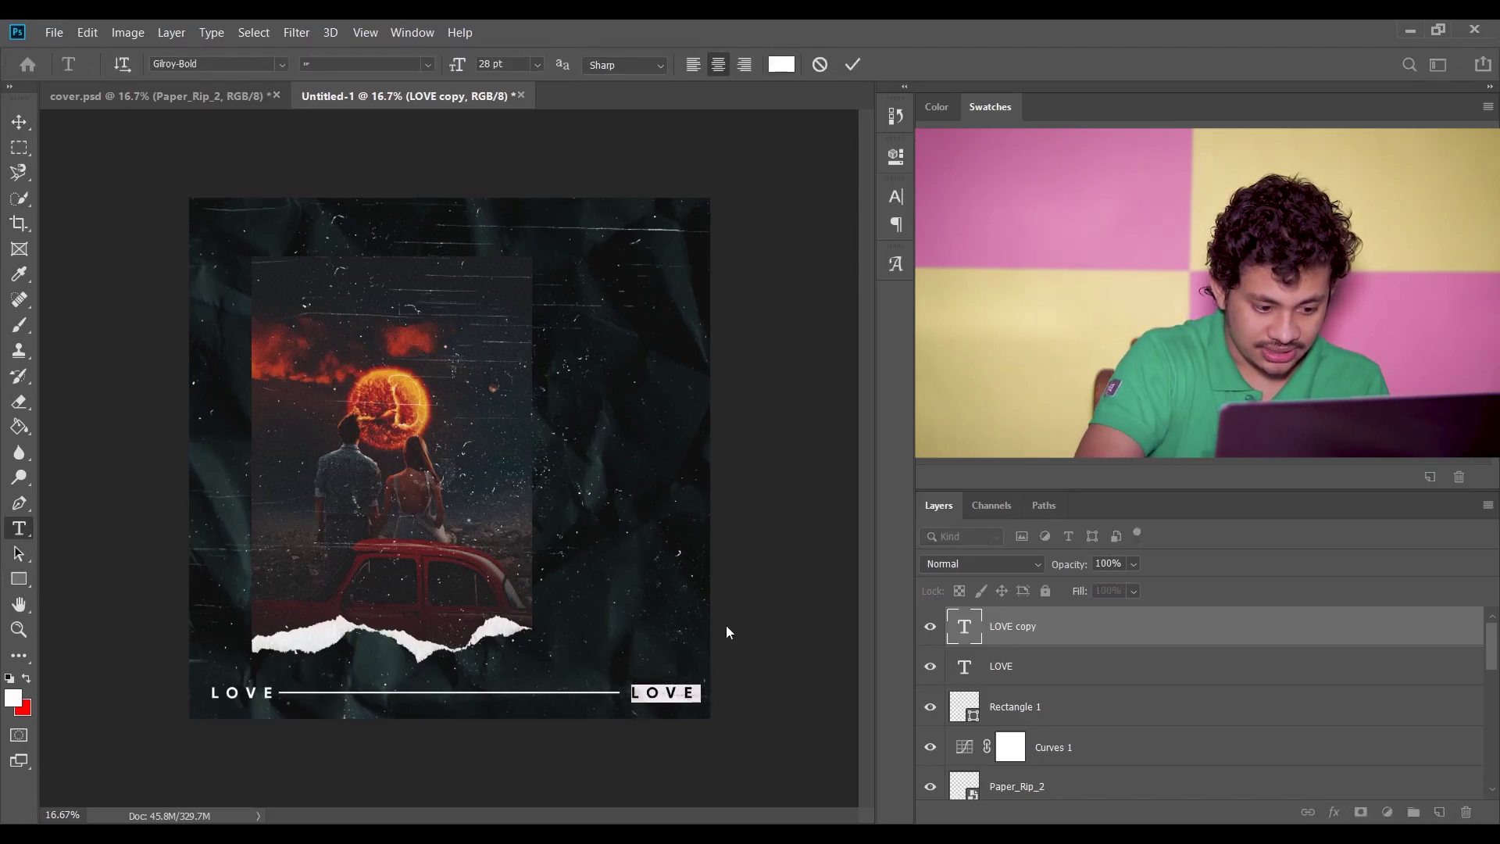
text(You)
key(BackSpace)
text(ou)
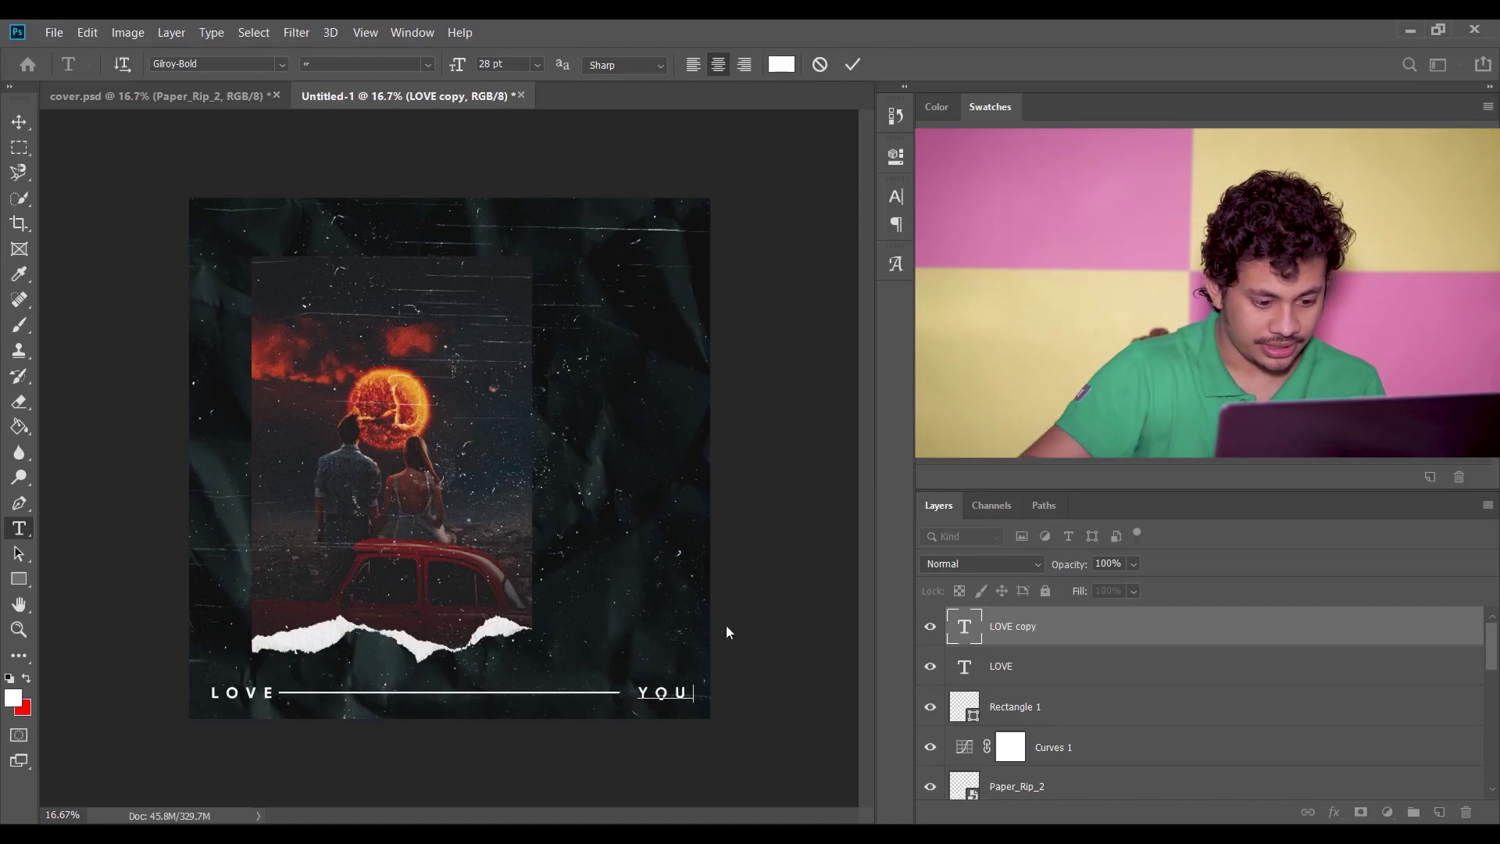
click(21, 123)
key(shift+Left)
key(shift+Left)
key(shift+Left)
key(shift+Left)
key(shift+Left)
key(shift+Left)
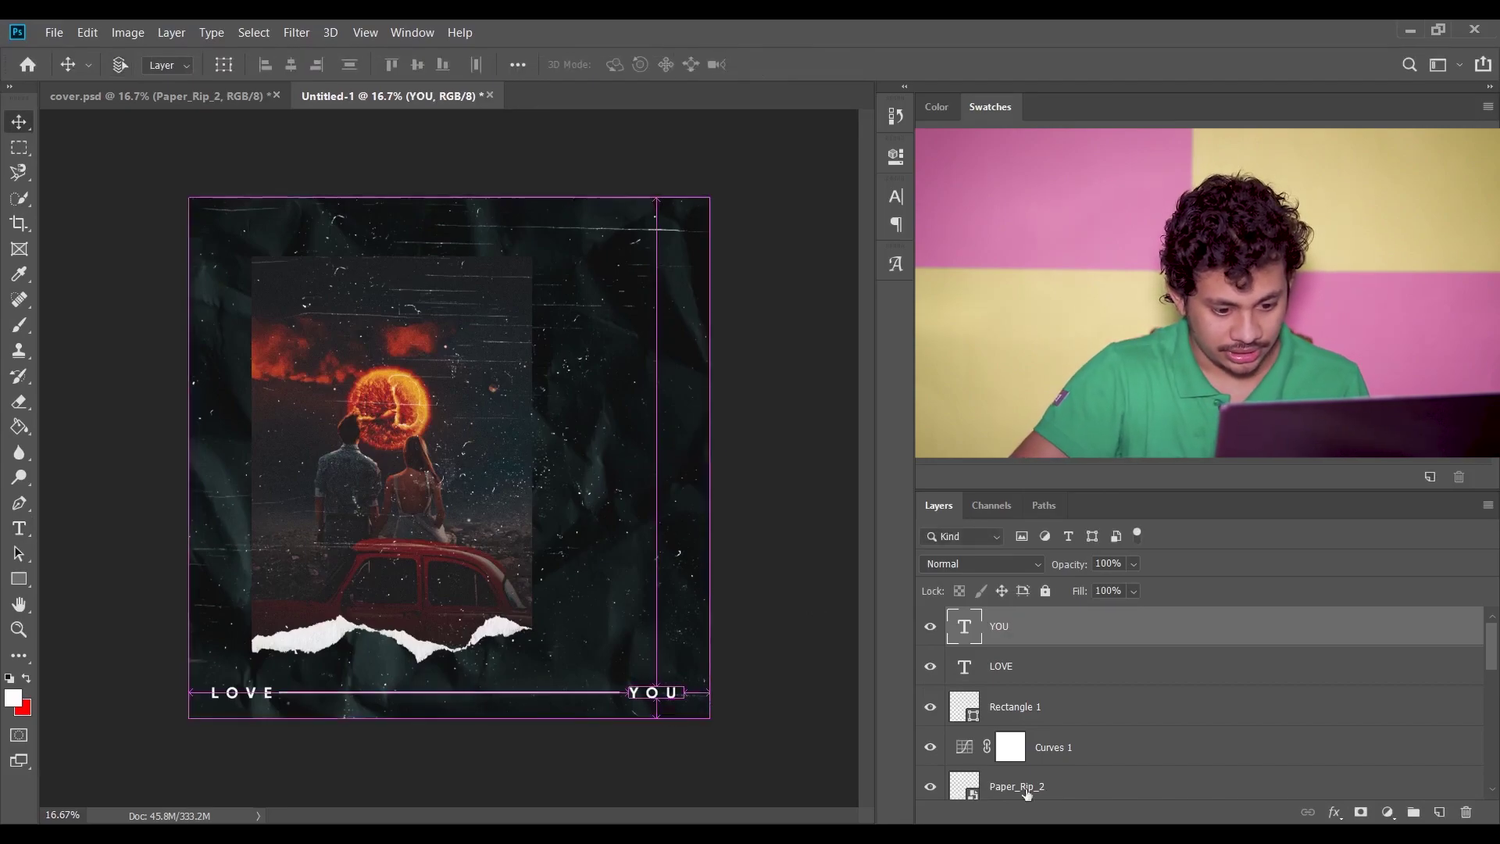
Nudge the LOVE, Rectangle 1 and YOU layers together slightly right and down
ctrl+click(1031, 706)
ctrl+click(1029, 629)
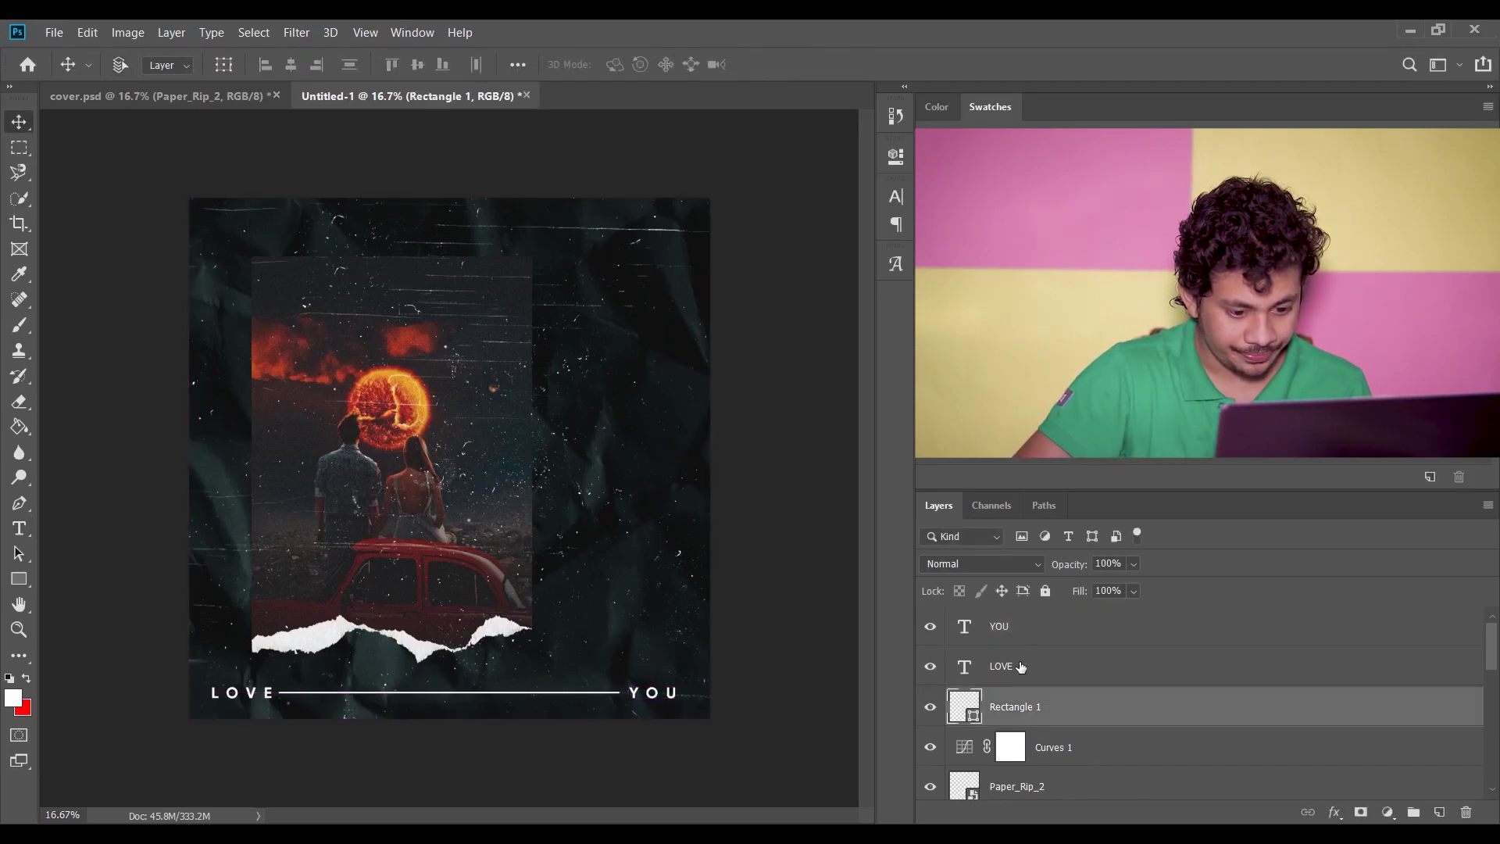
ctrl+click(1023, 666)
ctrl+click(1008, 629)
key(shift+Right)
key(shift+Right)
key(shift+Right)
key(shift+Right)
key(shift+Right)
key(shift+Right)
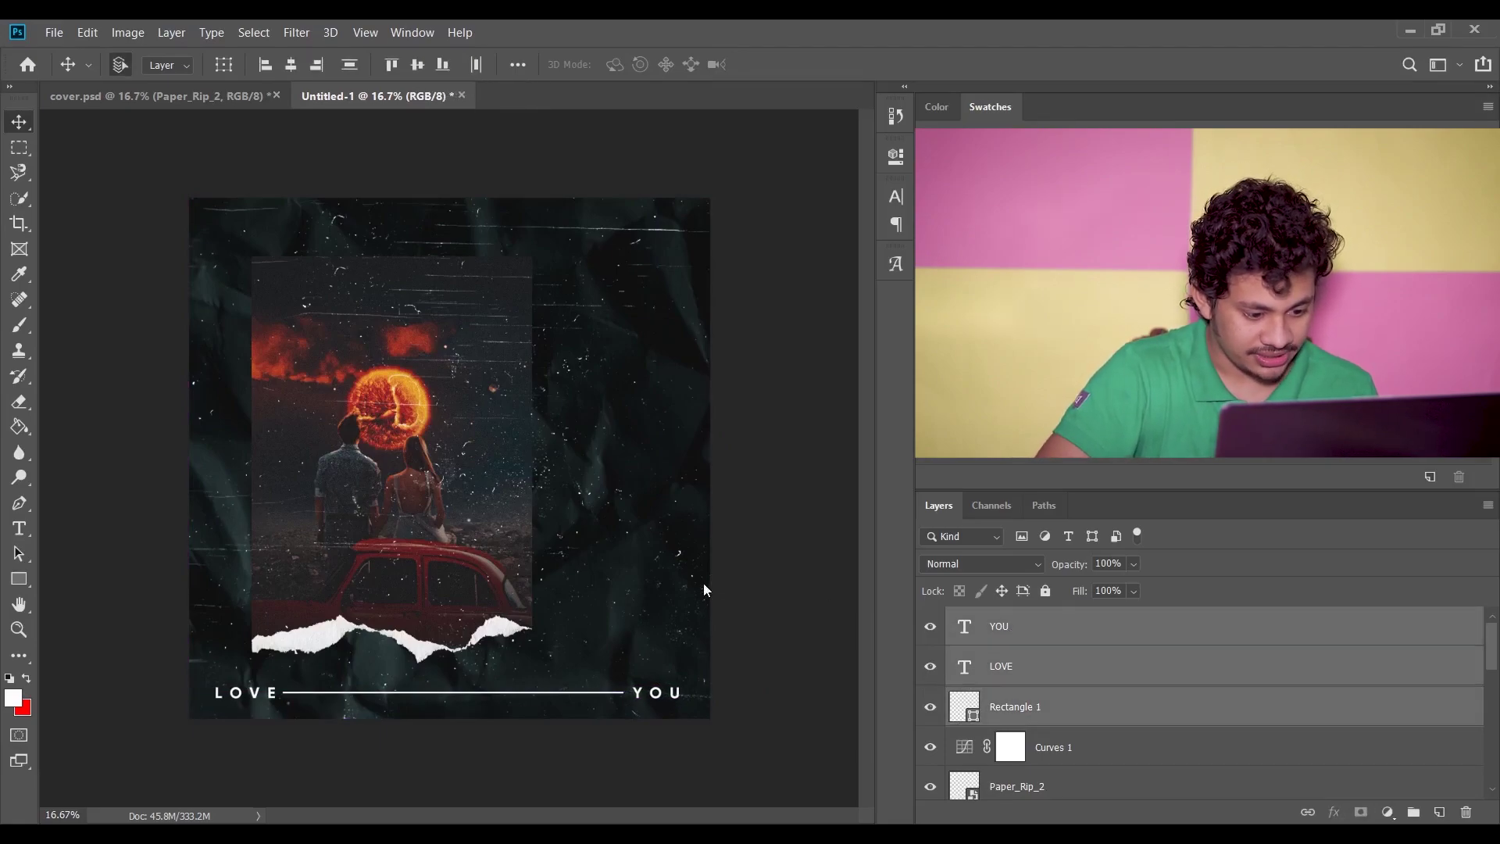
key(shift+Left)
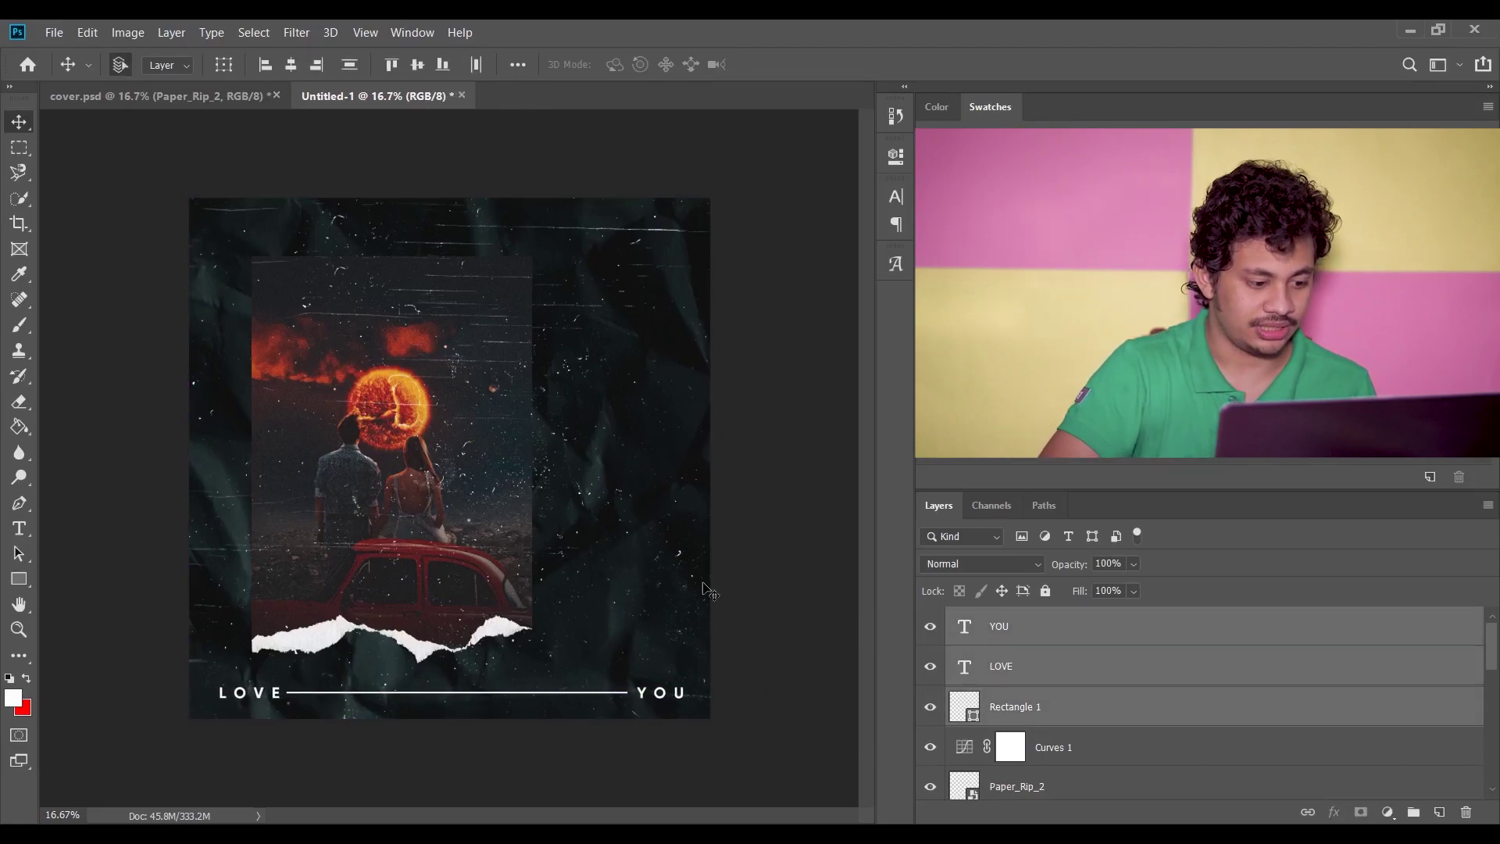
key(shift+Down)
key(shift+Down)
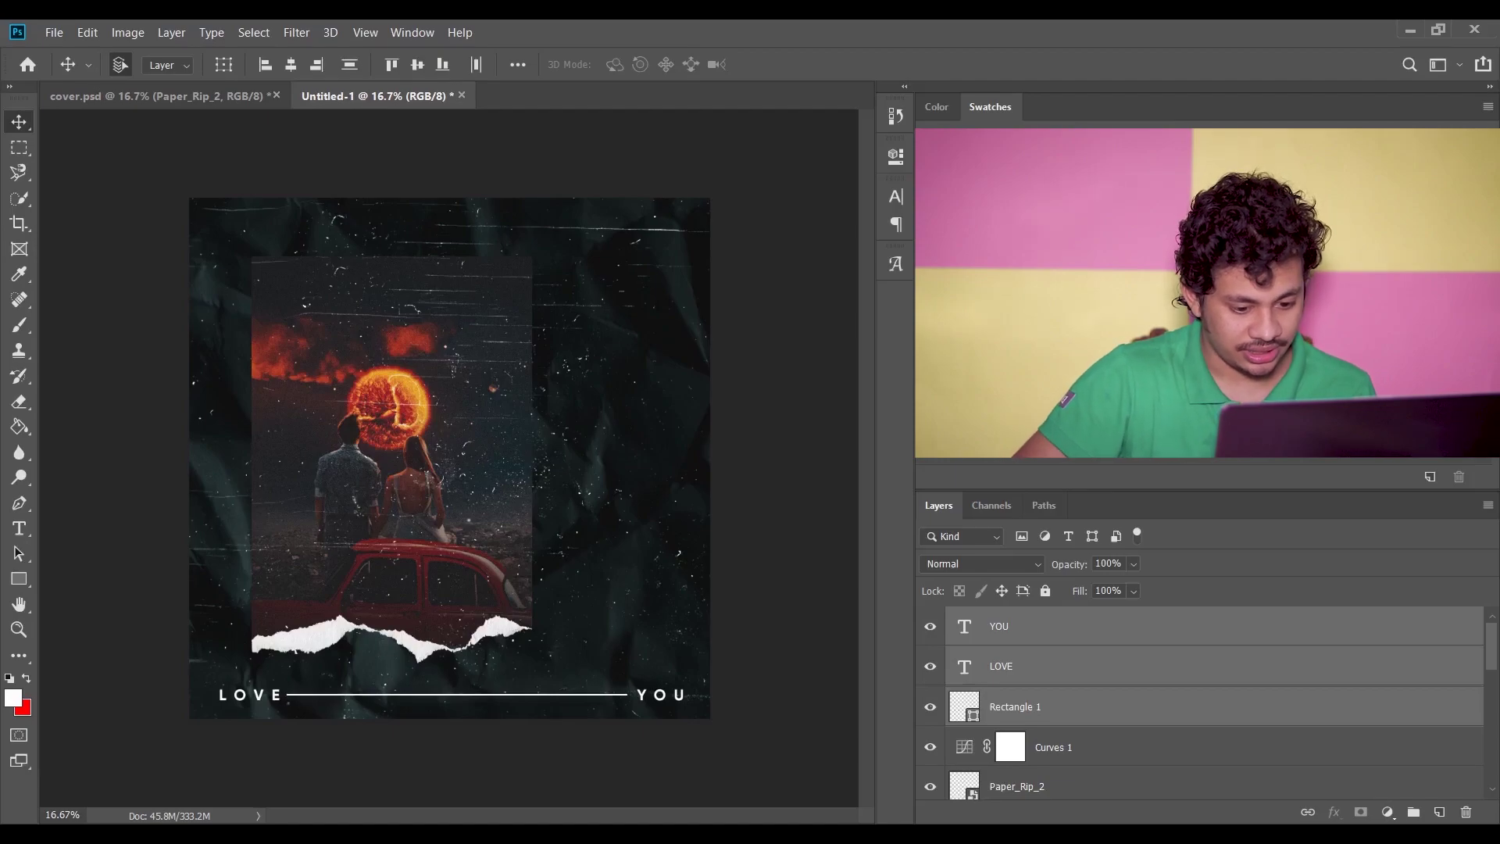
click(1095, 641)
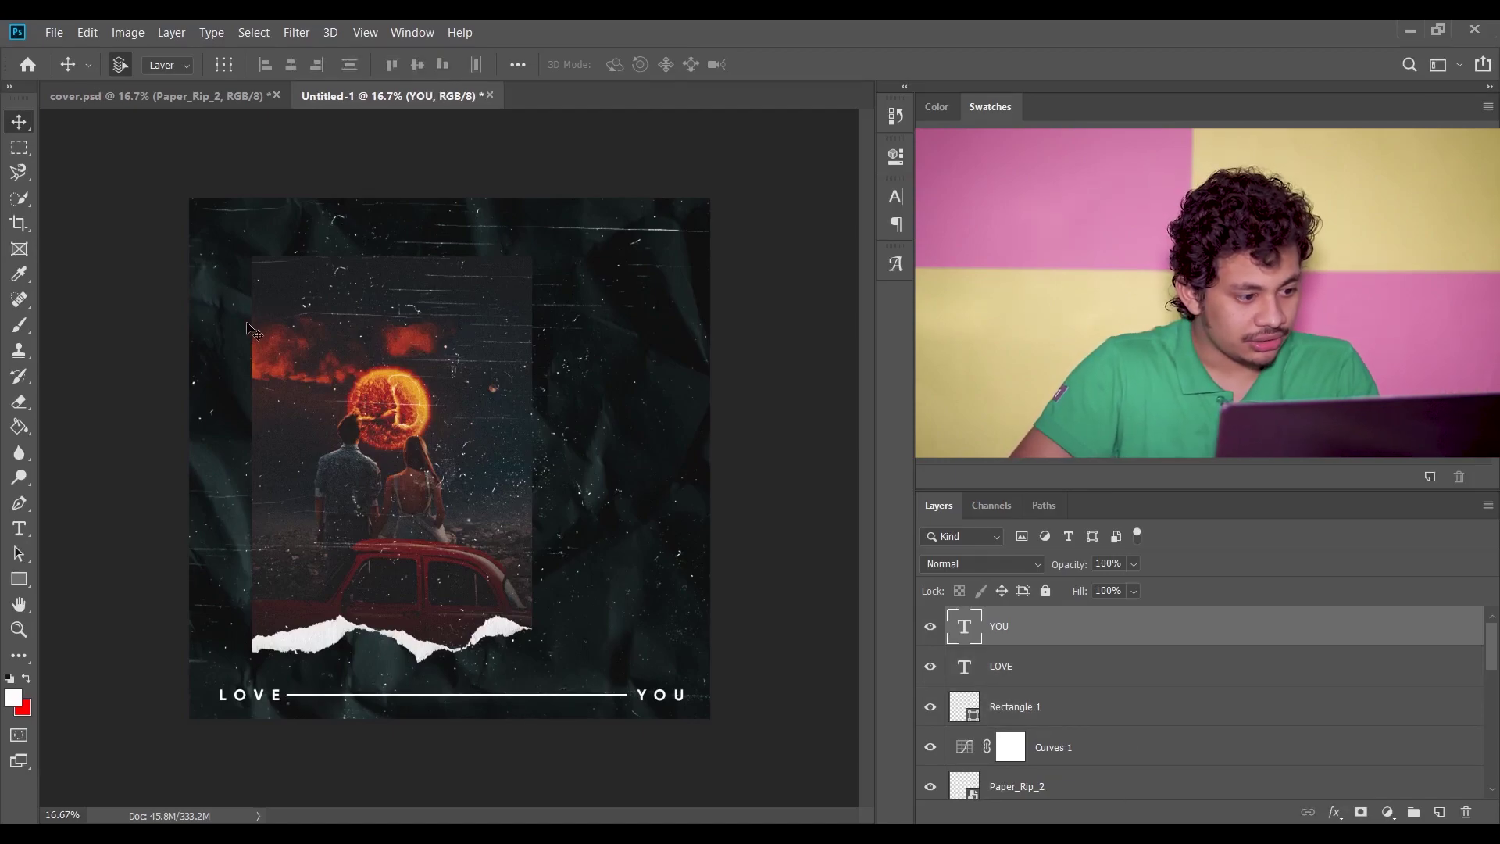
Type a white MOON JOURNEY title and enlarge it with Free Transform across the moon photo's top
click(19, 528)
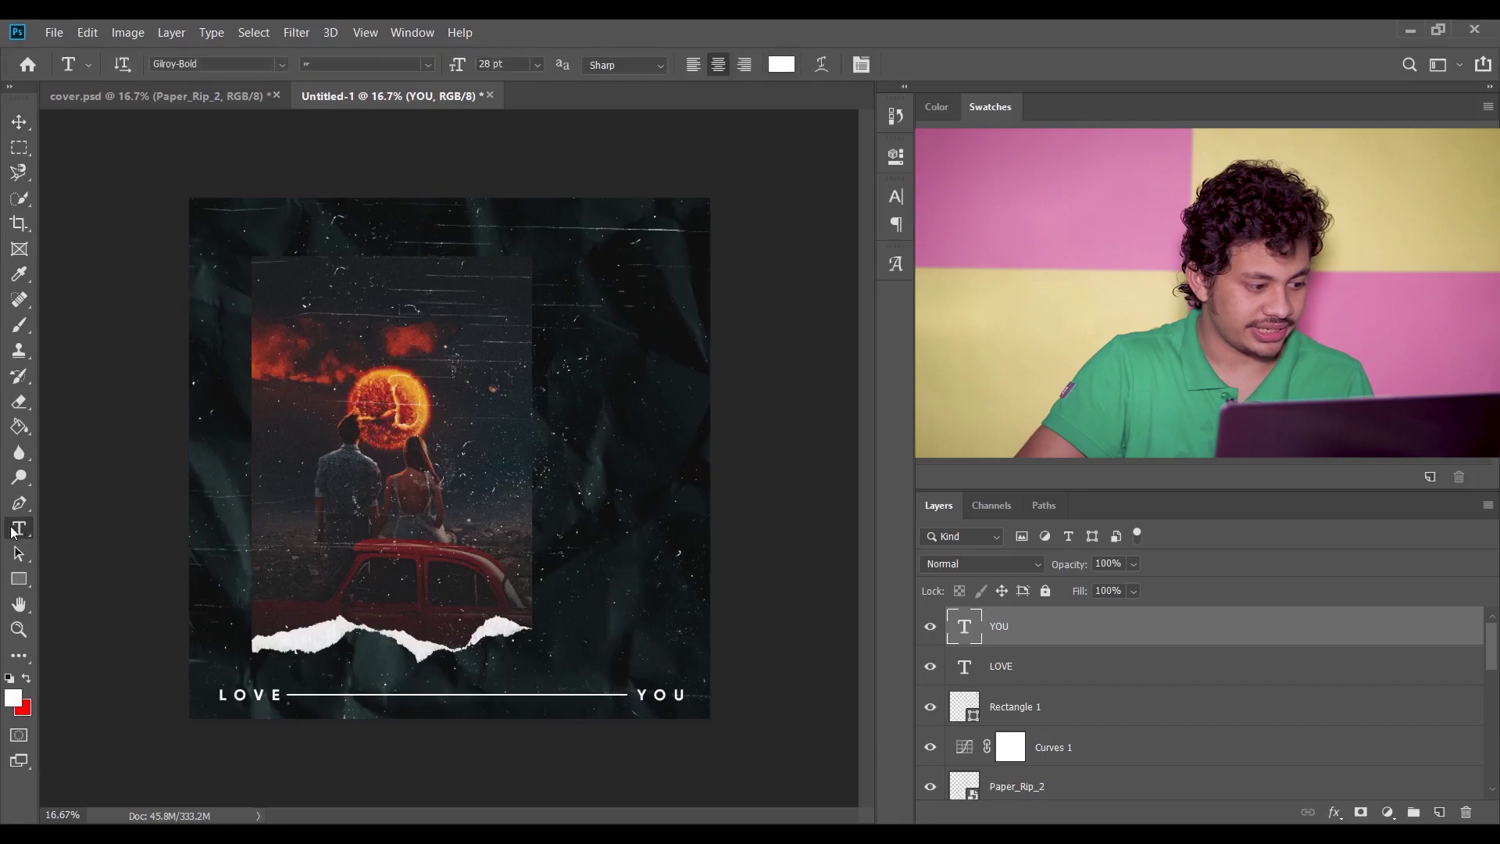
click(293, 279)
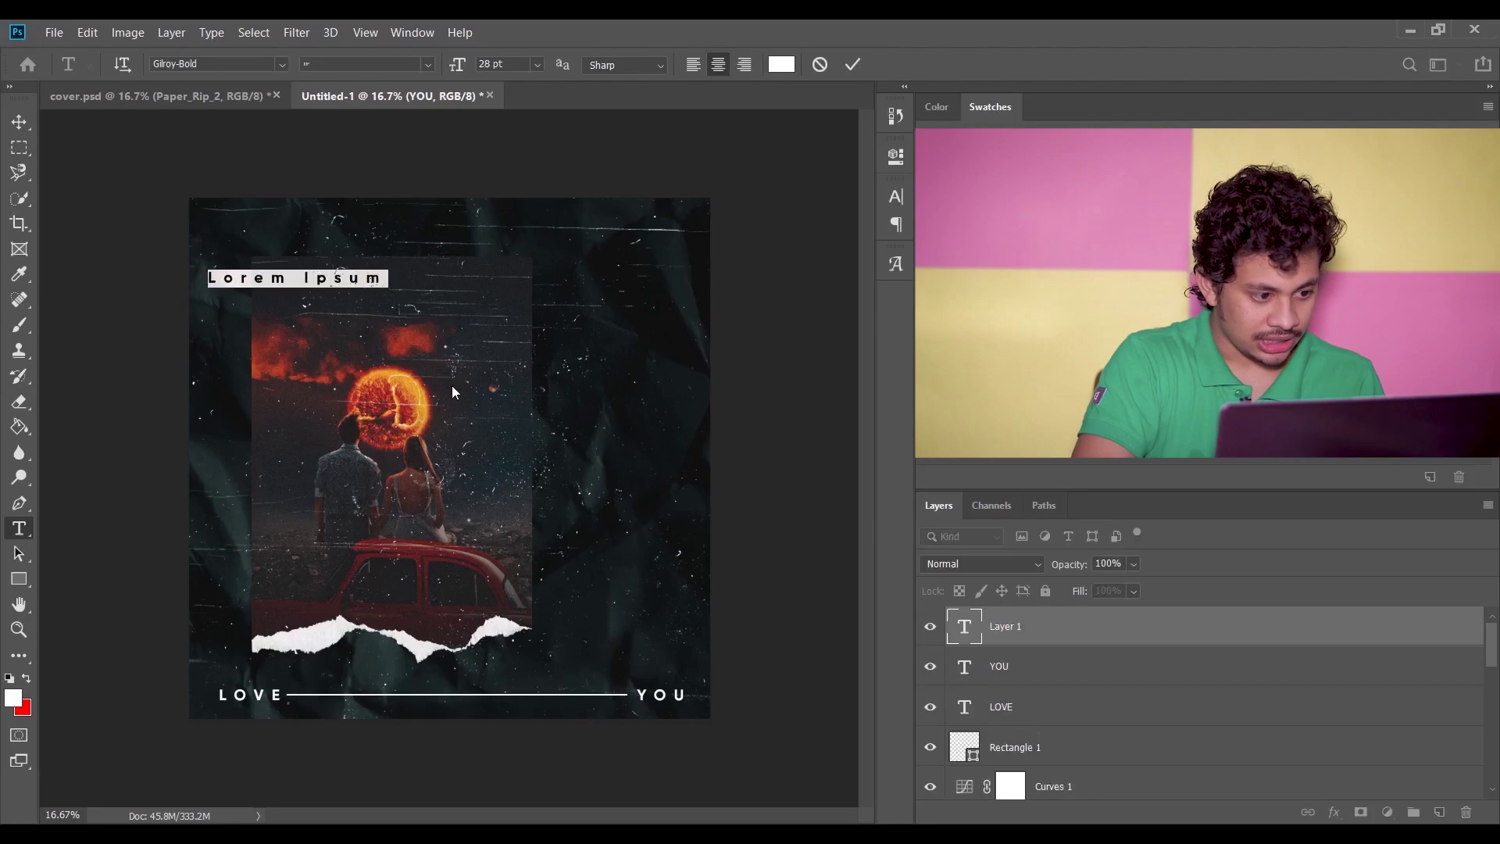
text(MOON JOURNEY)
key(ctrl+a)
key(ctrl+h)
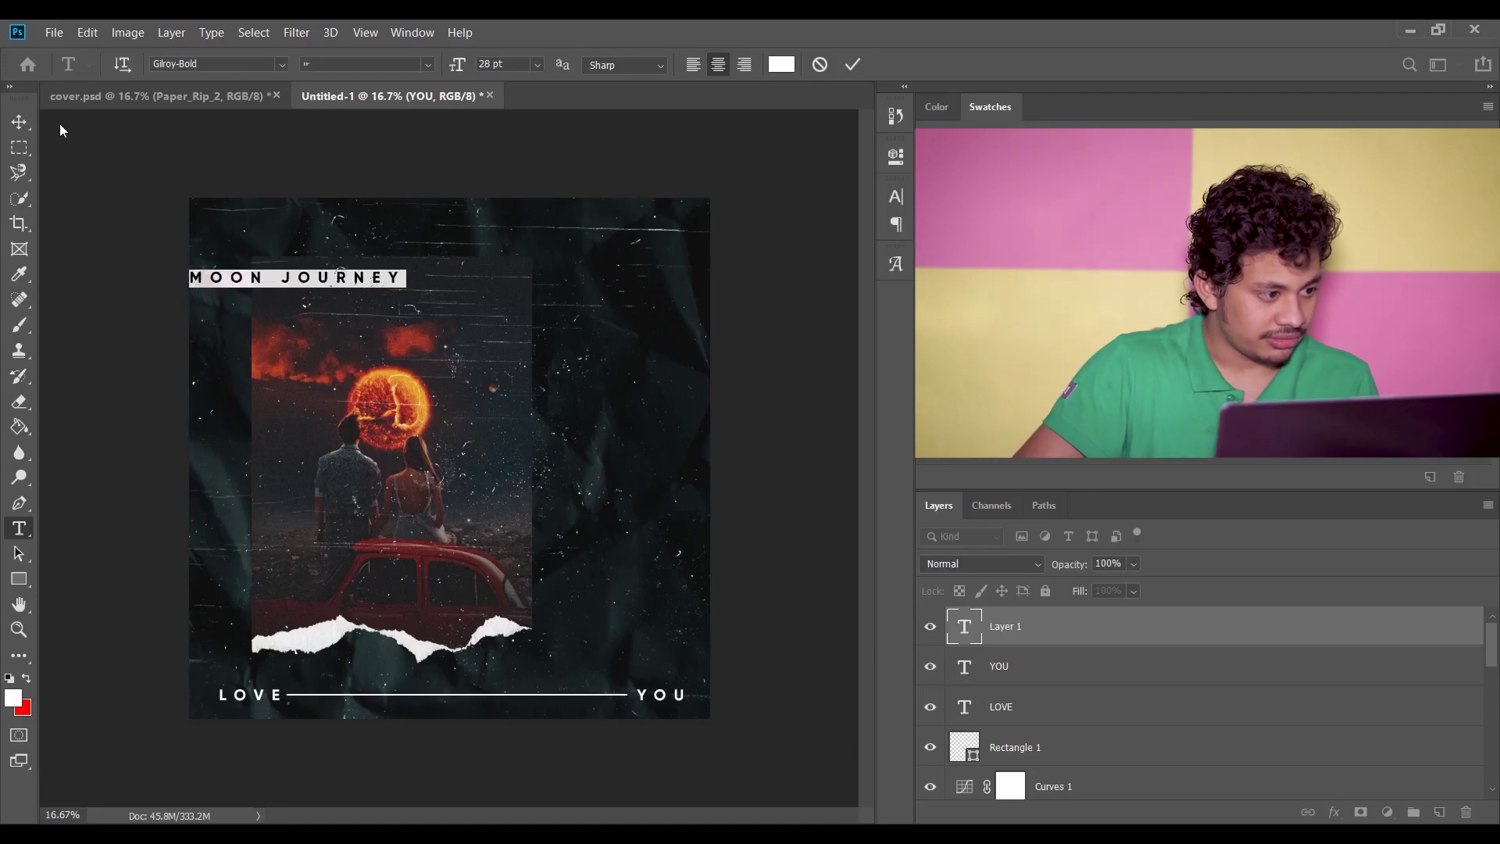
key(ctrl+Return)
key(ctrl+t)
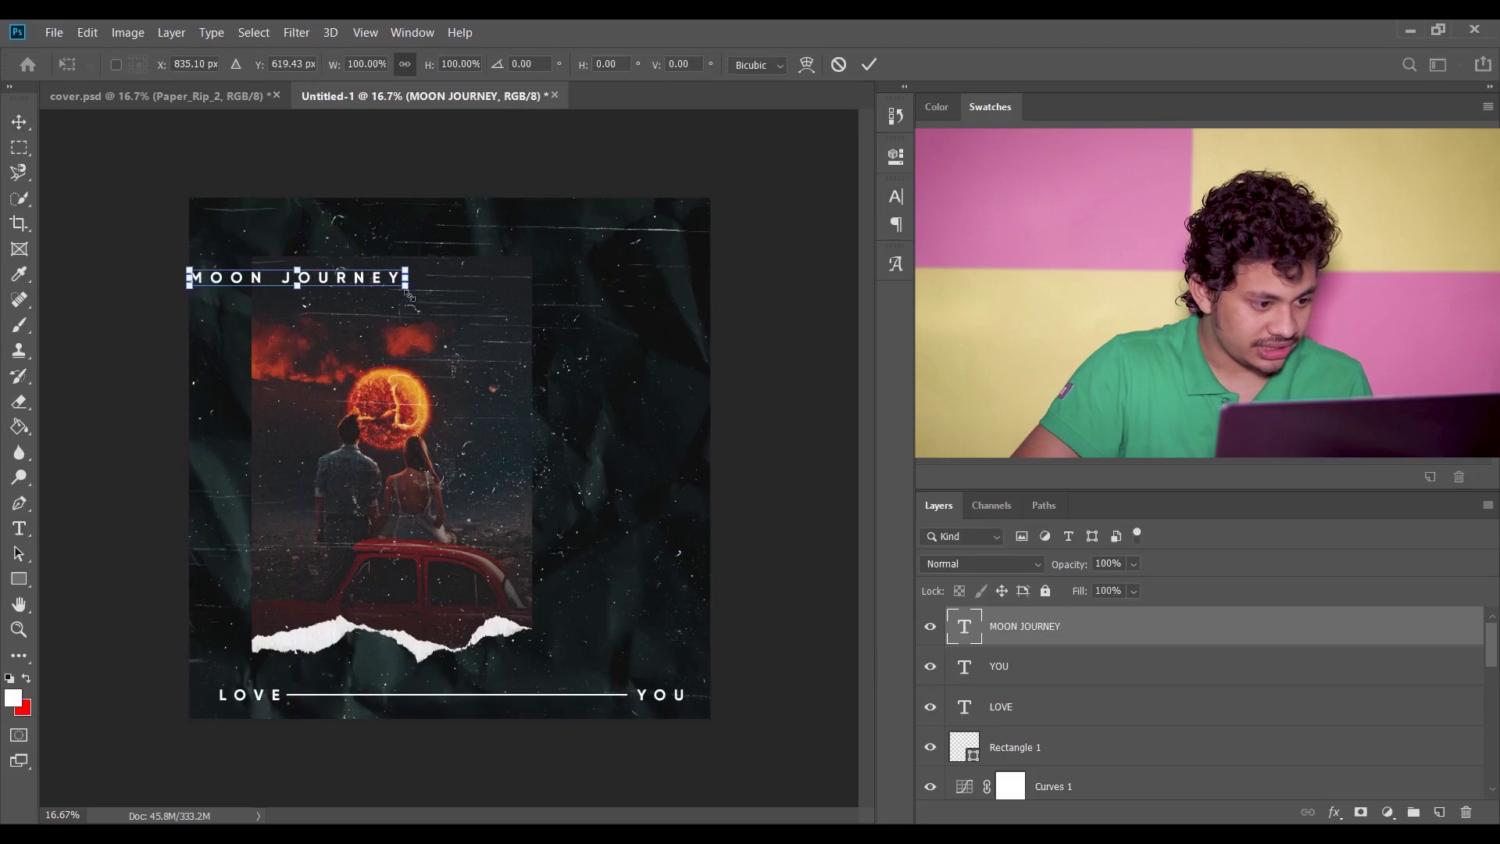
drag(409, 291, 530, 304)
click(20, 121)
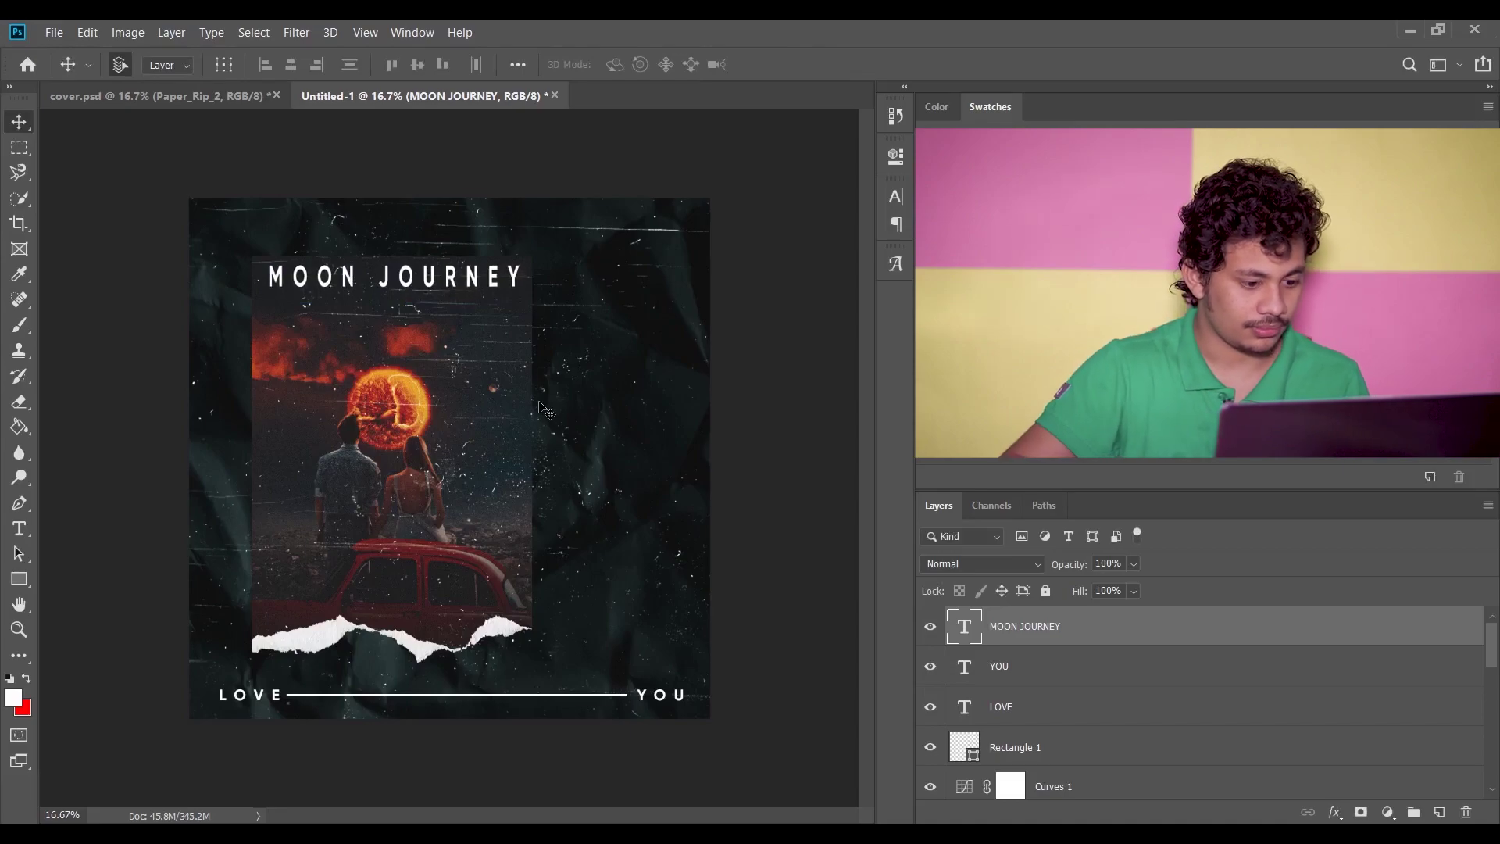
Change the MOON JOURNEY text colour to orange-red #df3f00 in the Color Picker
double_click(414, 275)
key(ctrl+a)
click(780, 65)
drag(515, 177, 855, 497)
click(262, 367)
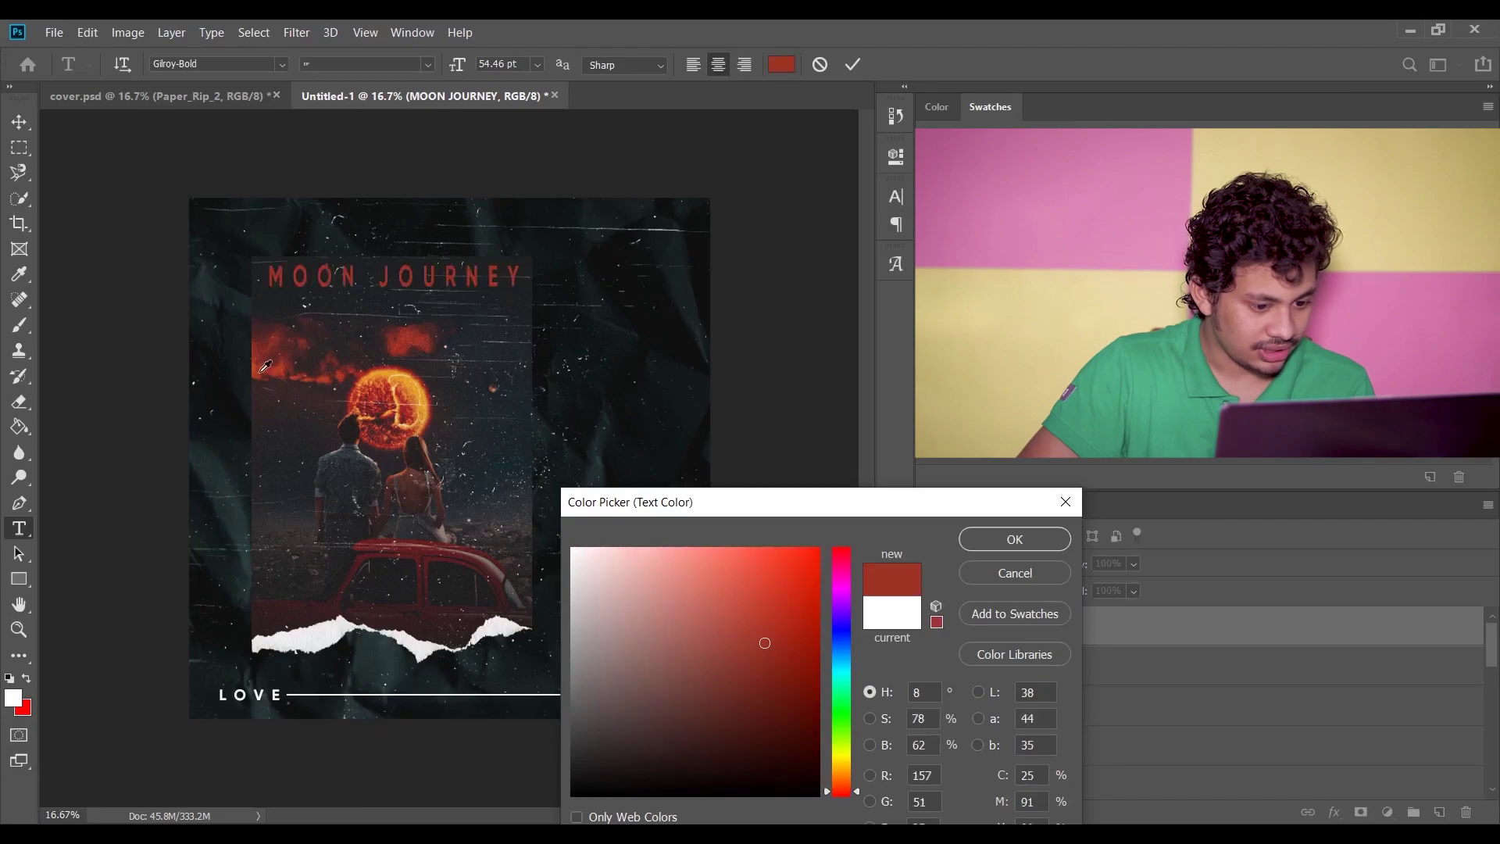
click(845, 786)
drag(789, 574, 820, 578)
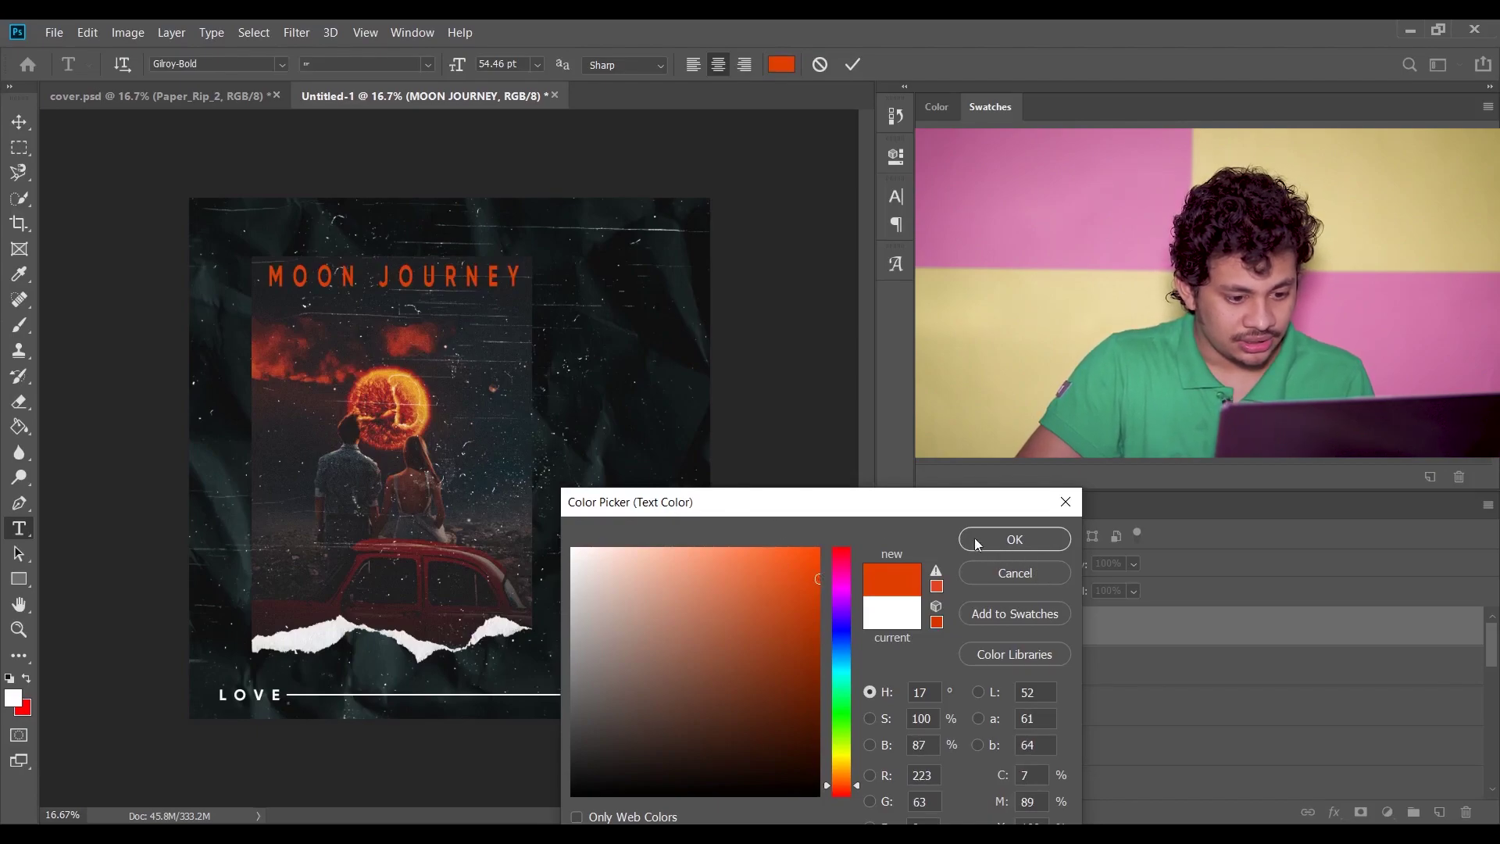
drag(775, 503, 492, 371)
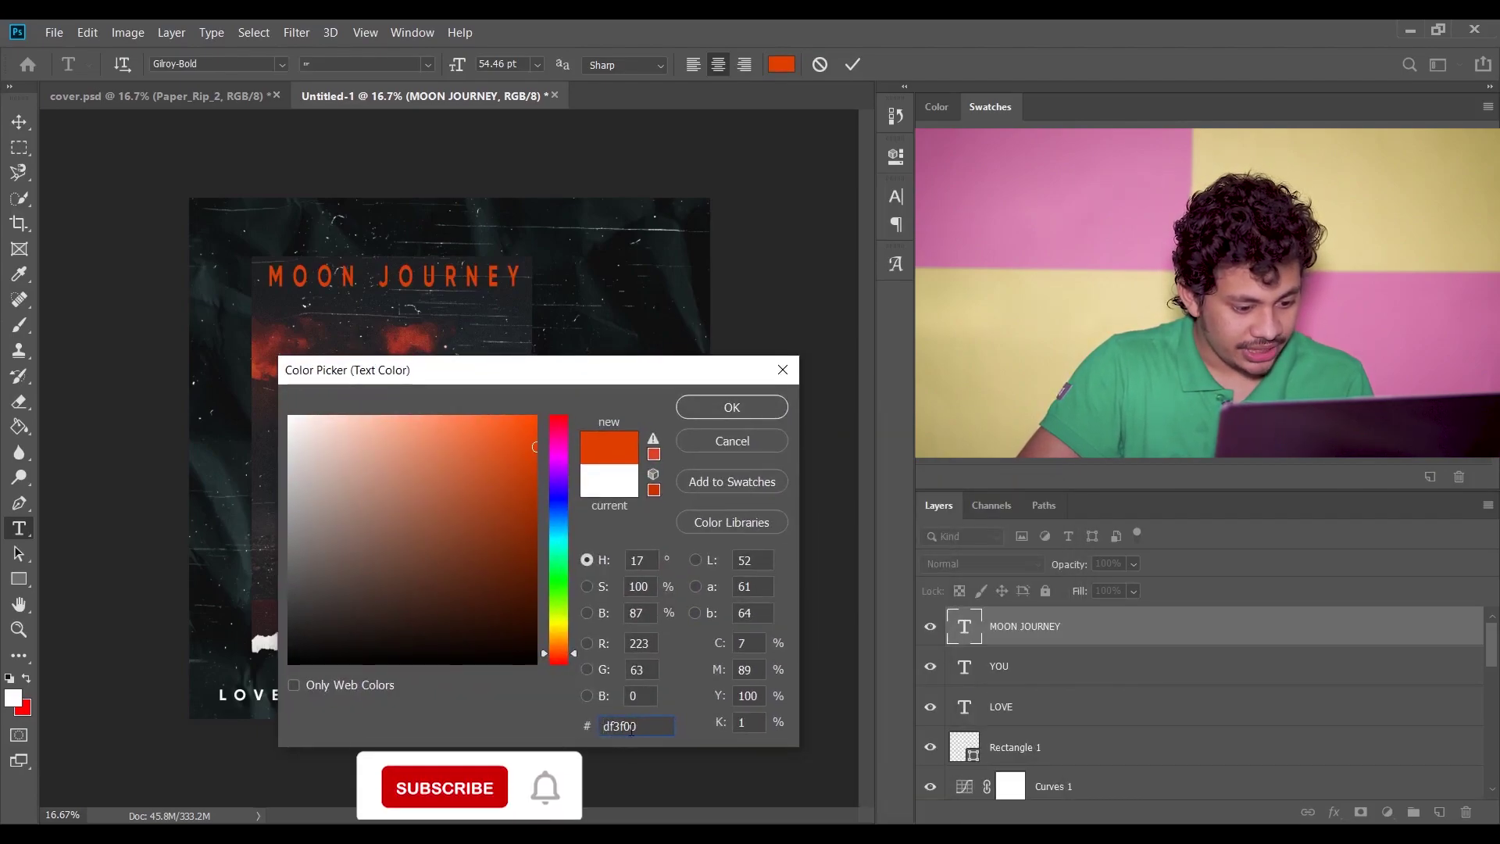
click(731, 411)
click(1034, 640)
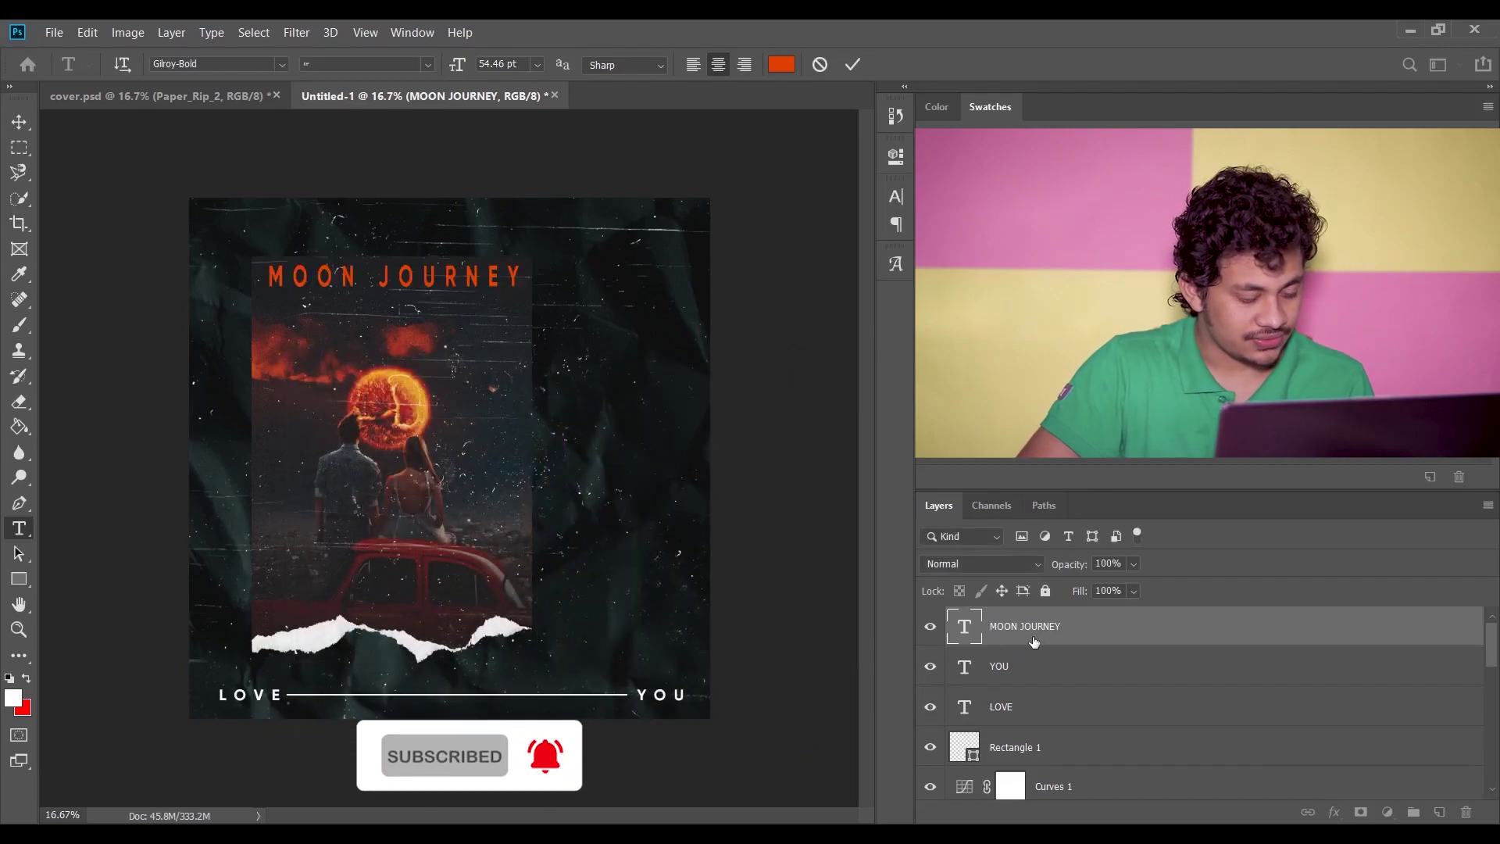
click(976, 563)
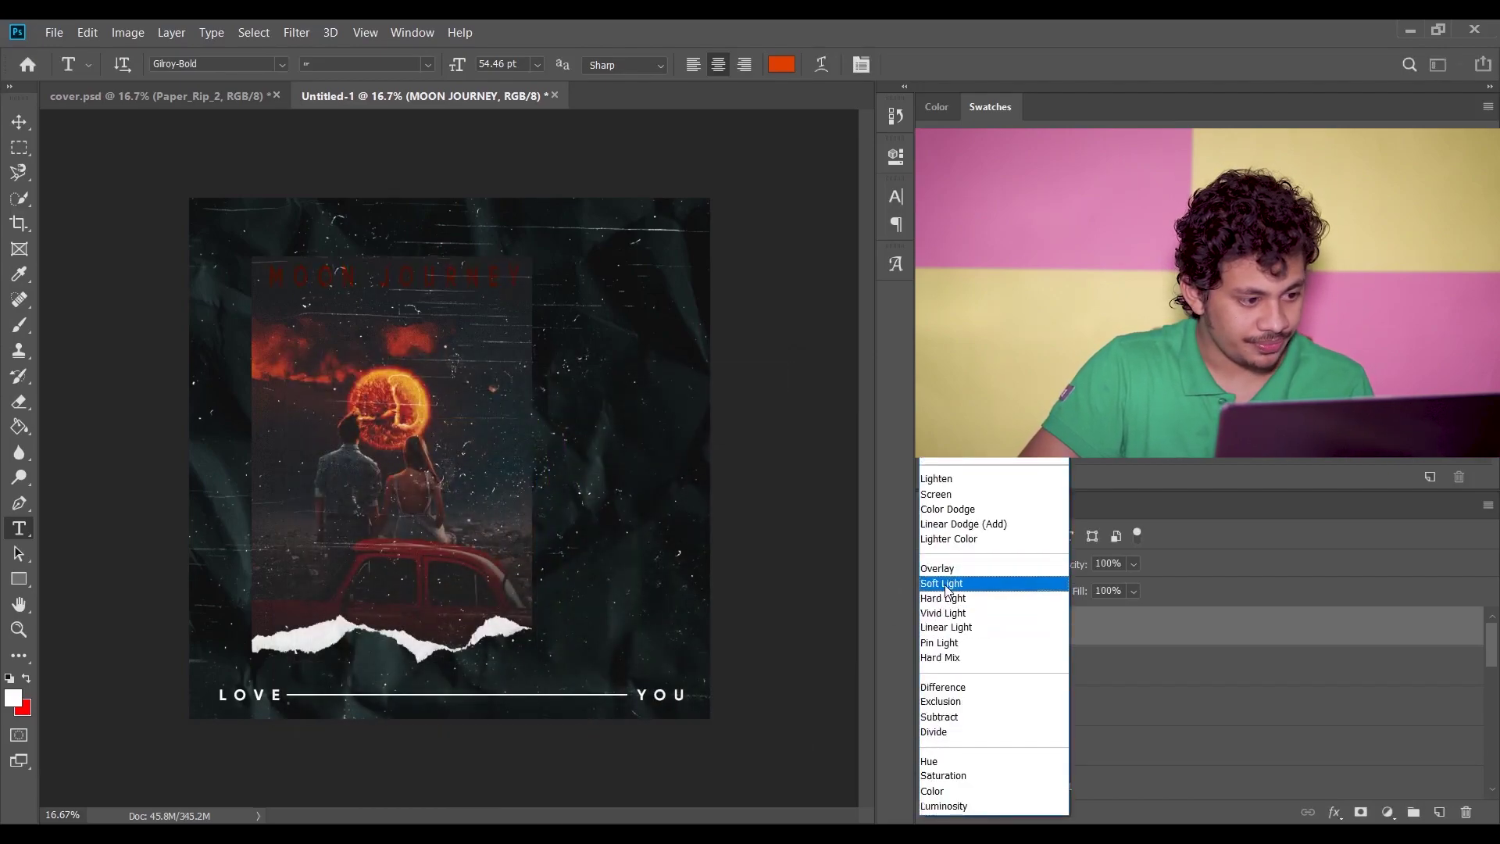
Set the MOON JOURNEY layer to Soft Light and duplicate it to strengthen the title
click(944, 584)
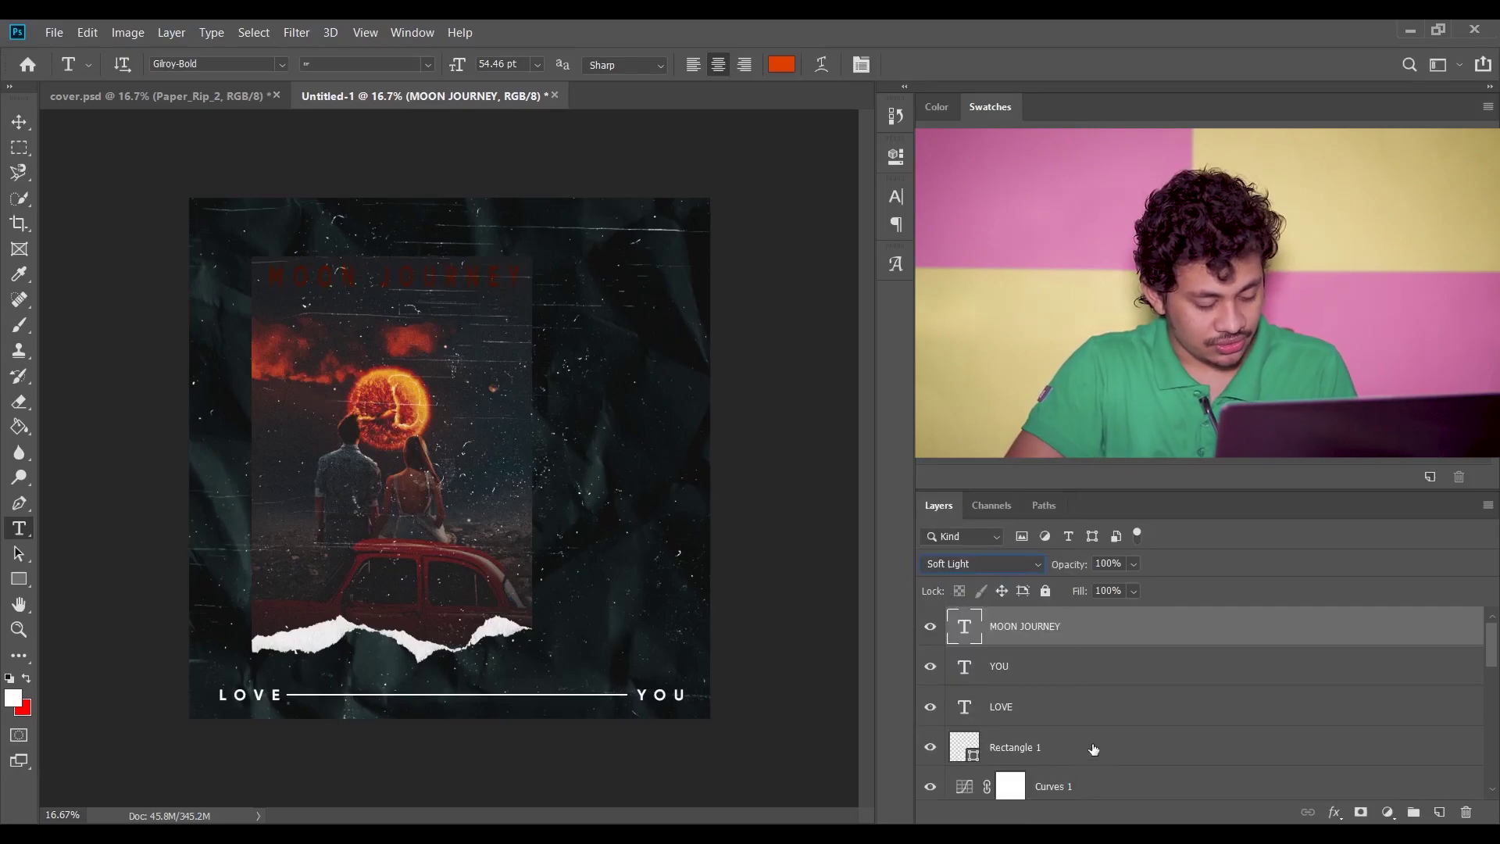
key(ctrl+j)
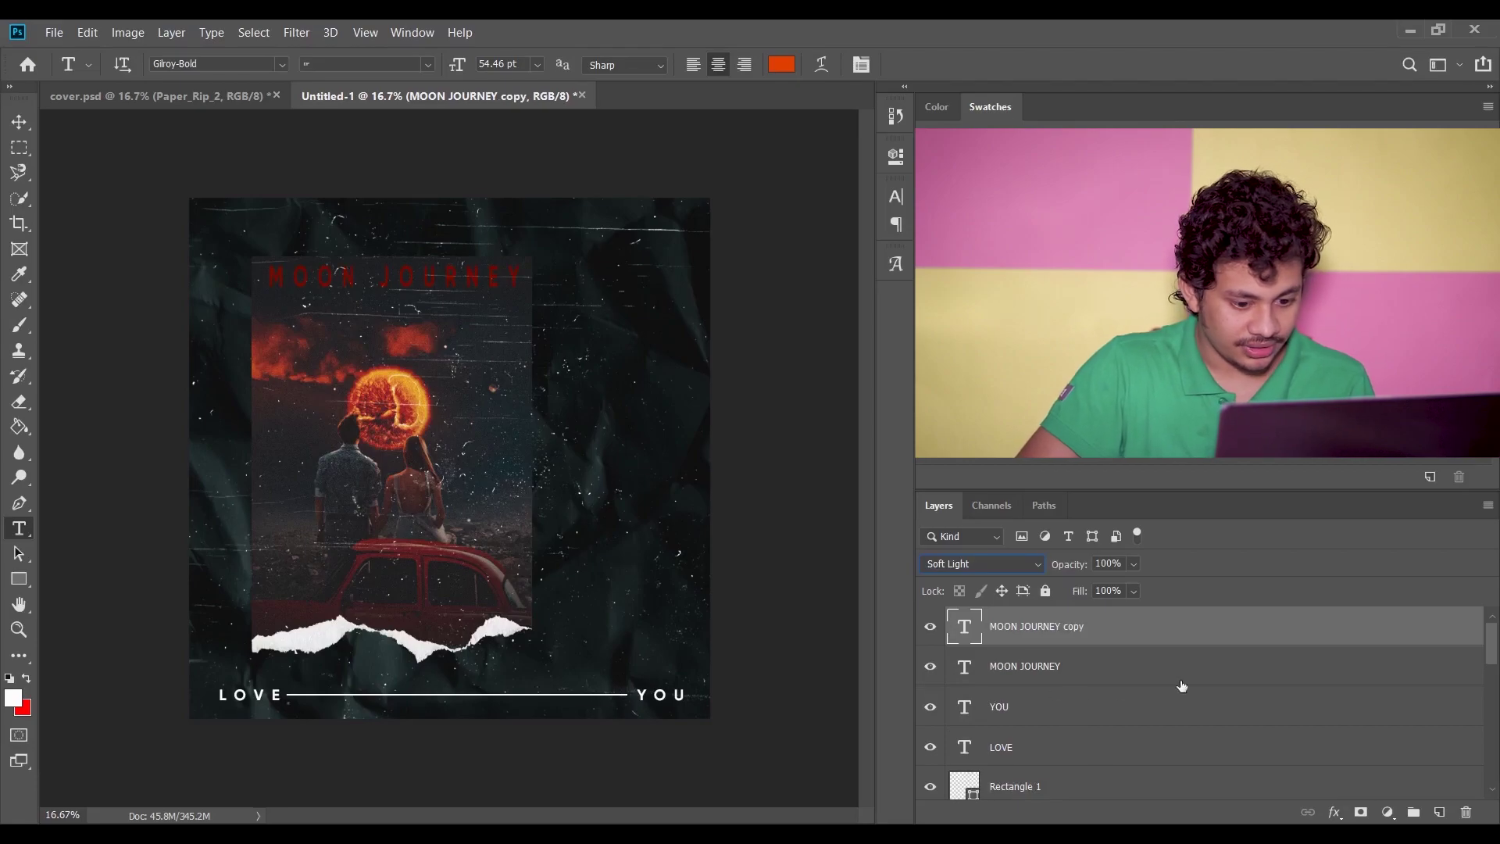
click(931, 629)
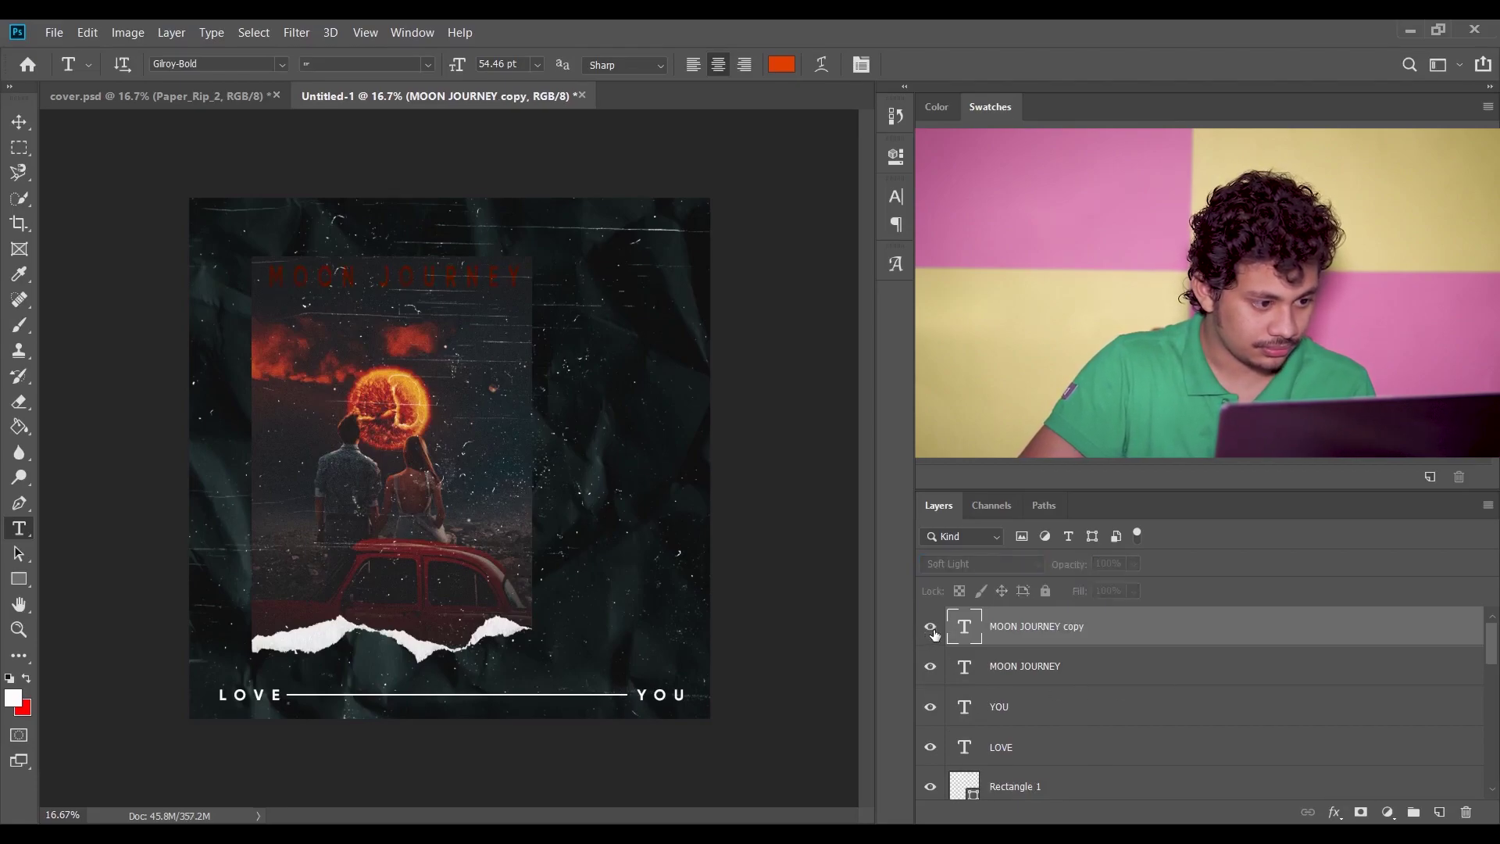
click(930, 630)
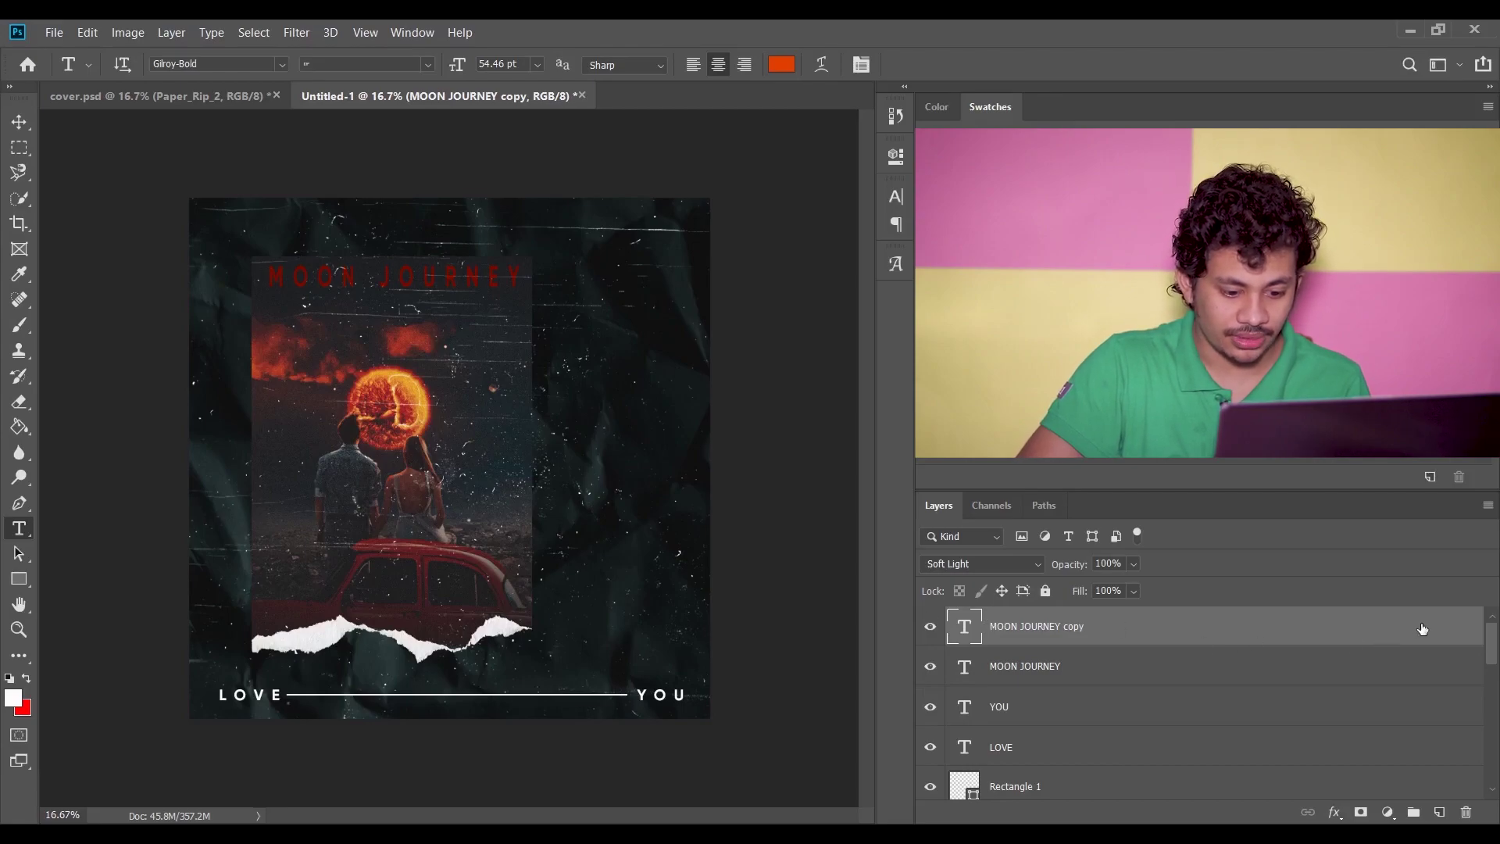
scroll(1009, 779, down, 3)
click(1335, 812)
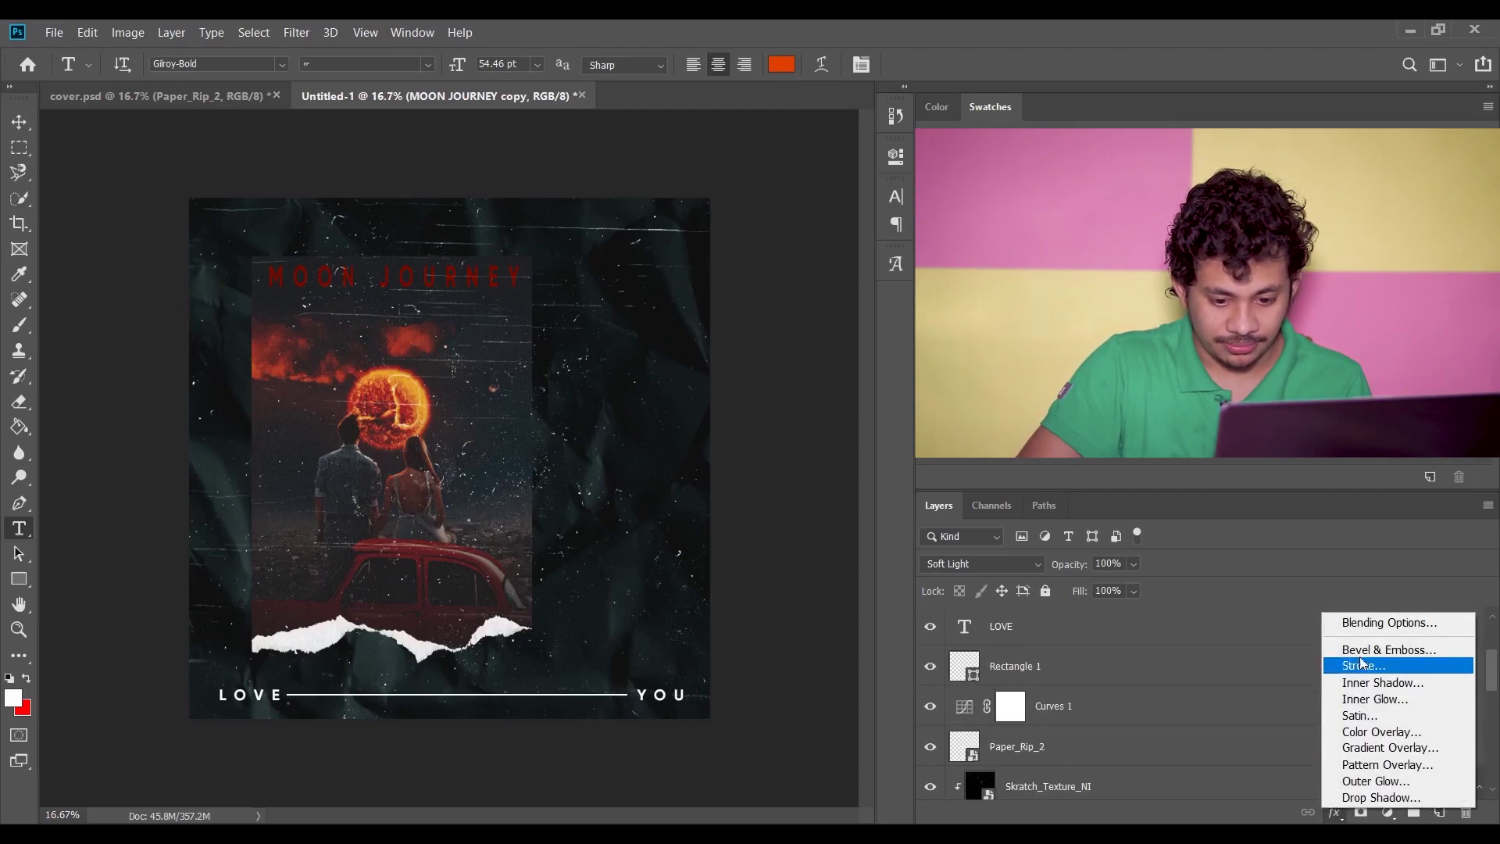
Give the MOON JOURNEY copy a Multiply drop shadow at a 47° angle and about 79% opacity
click(1374, 625)
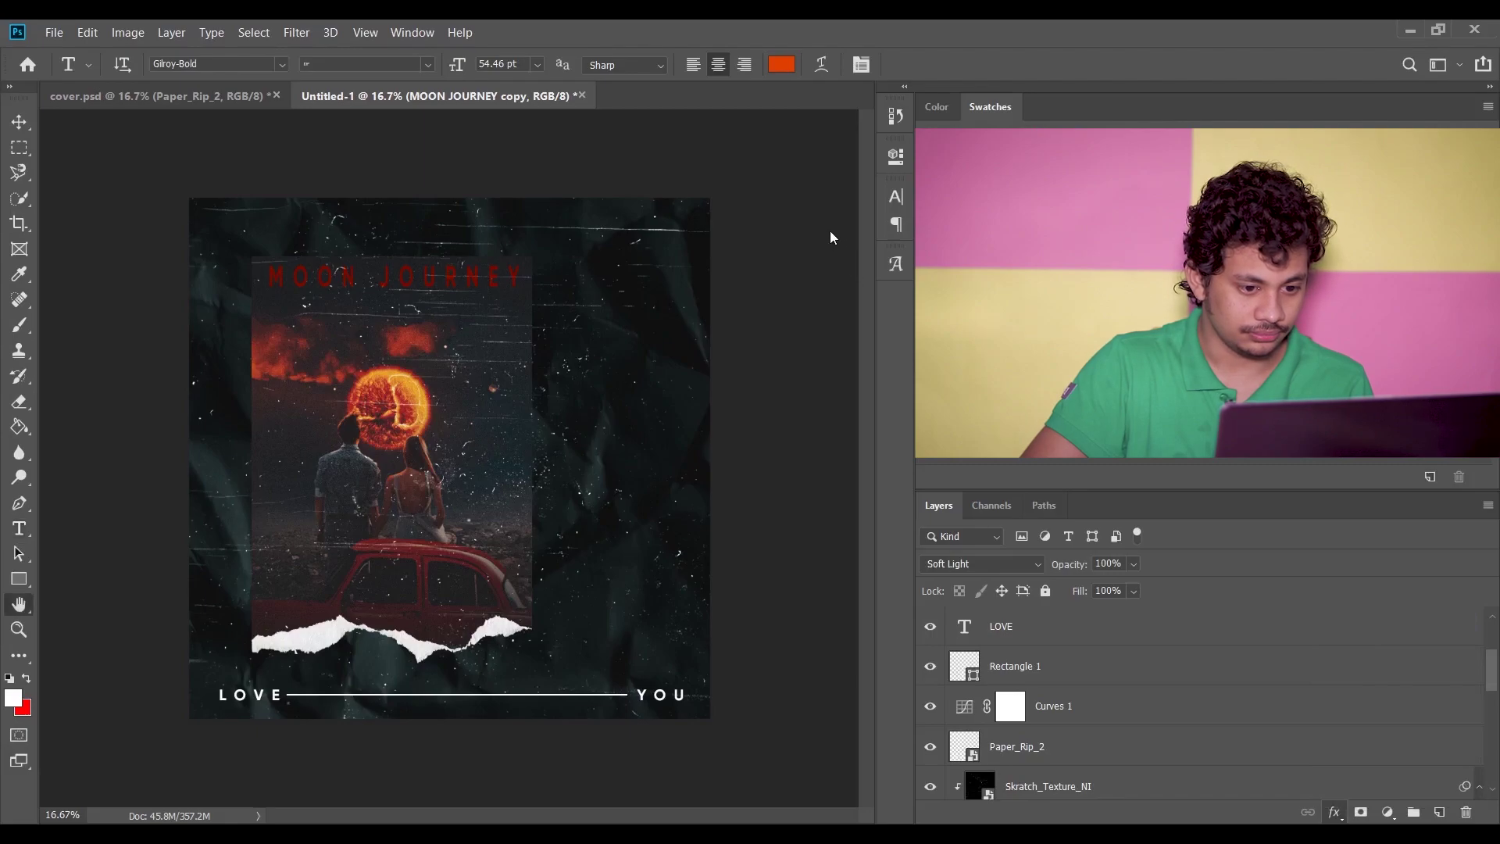
drag(910, 188, 270, 316)
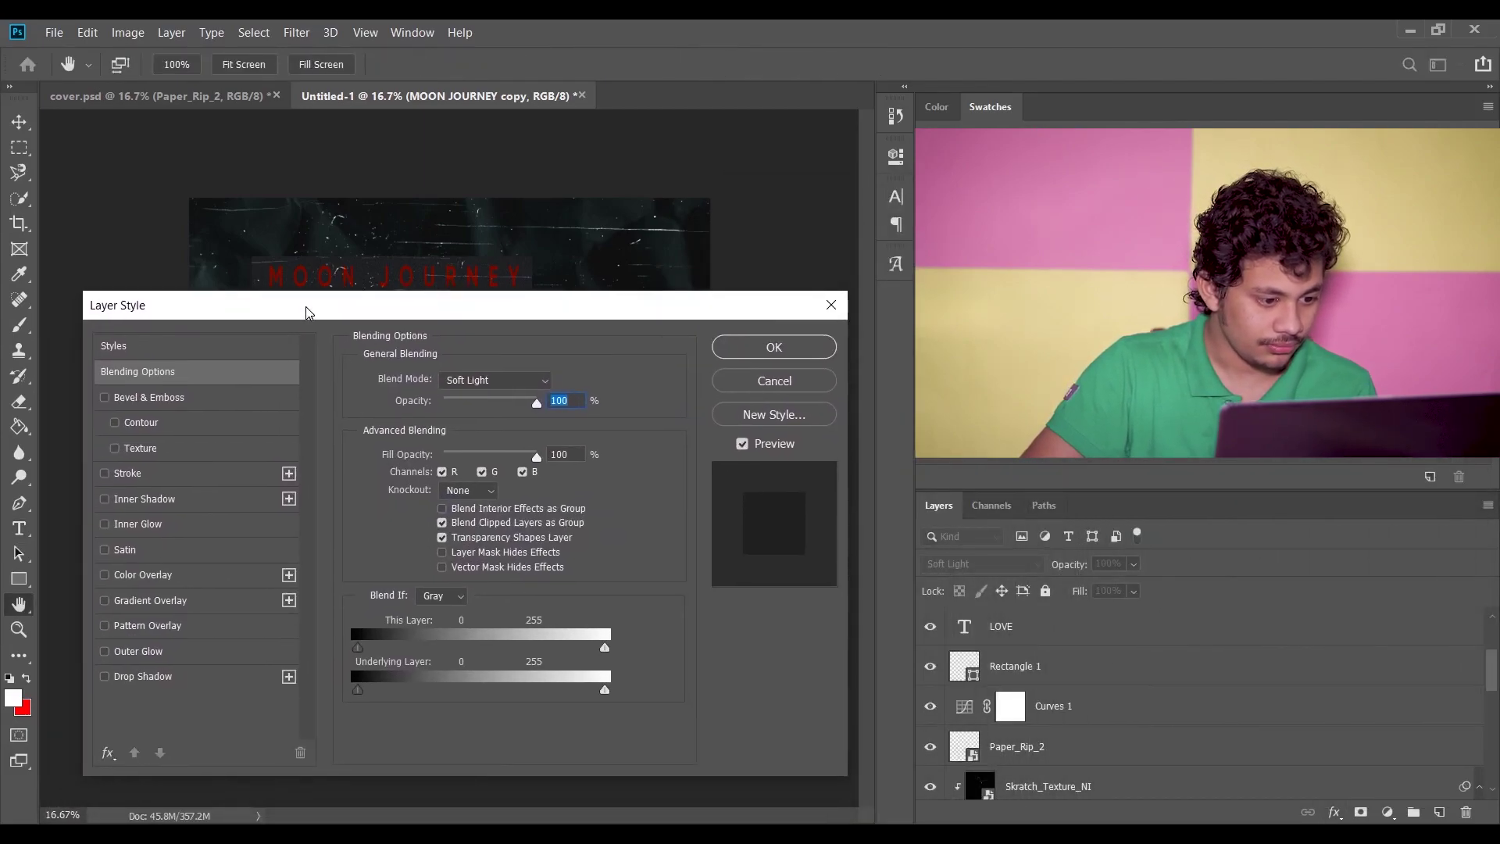
click(162, 686)
drag(403, 312, 392, 342)
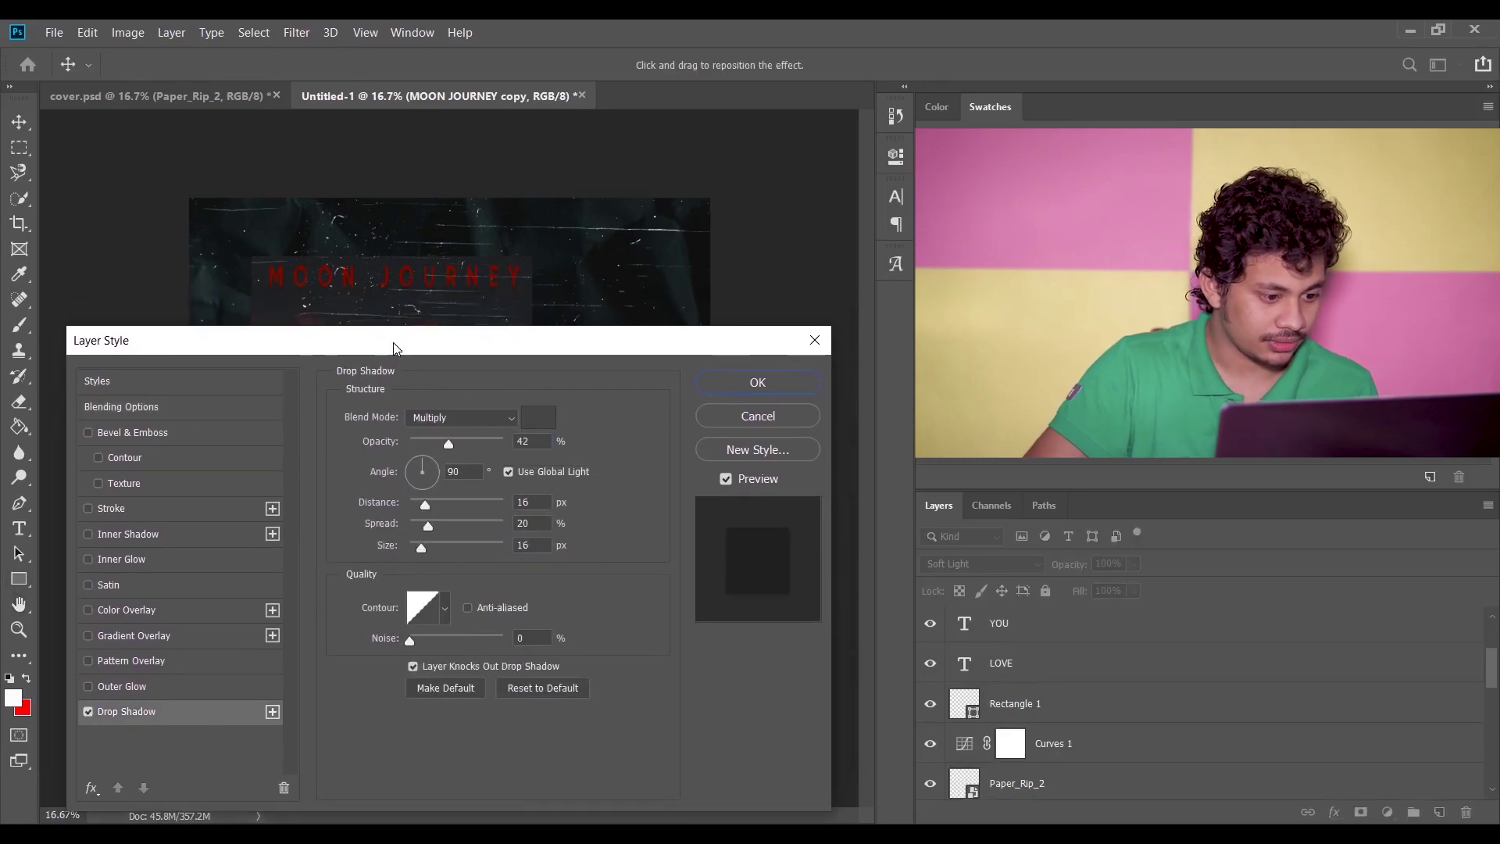
click(433, 461)
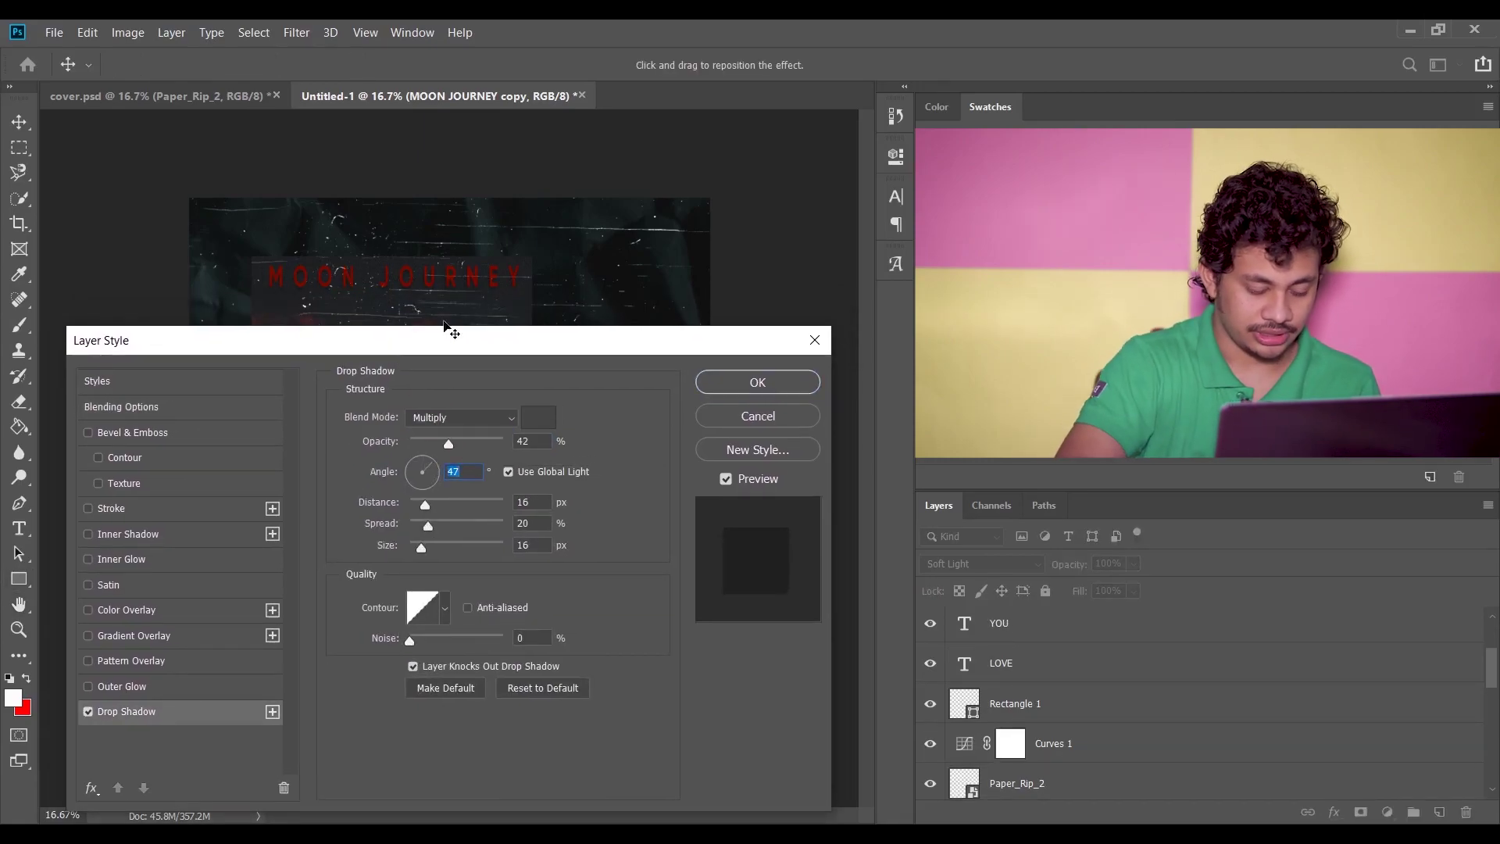
key(ctrl+plus)
key(ctrl+plus)
scroll(452, 324, down, 2)
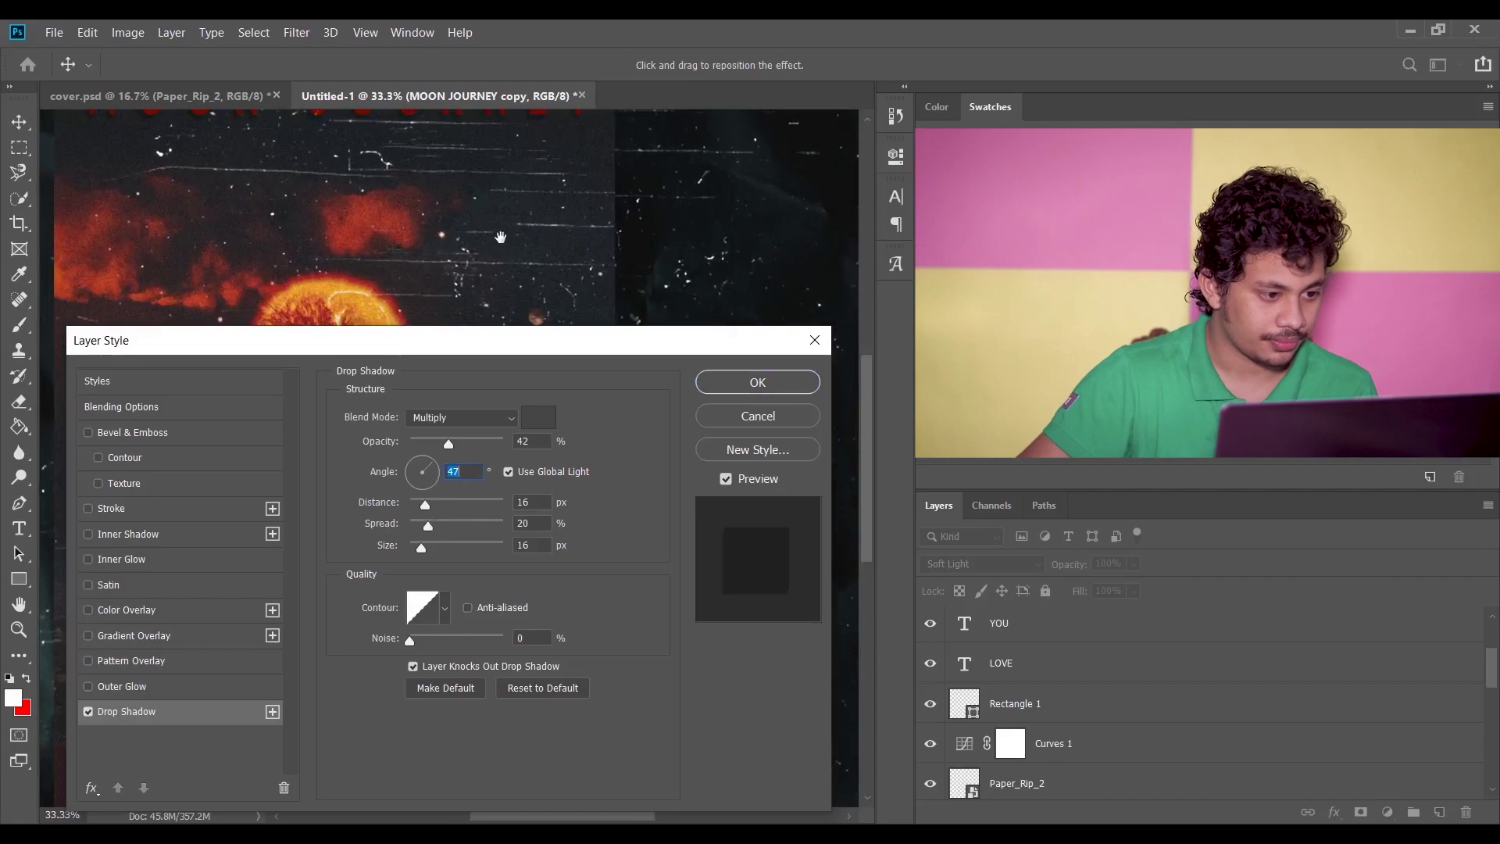
drag(452, 324, 548, 301)
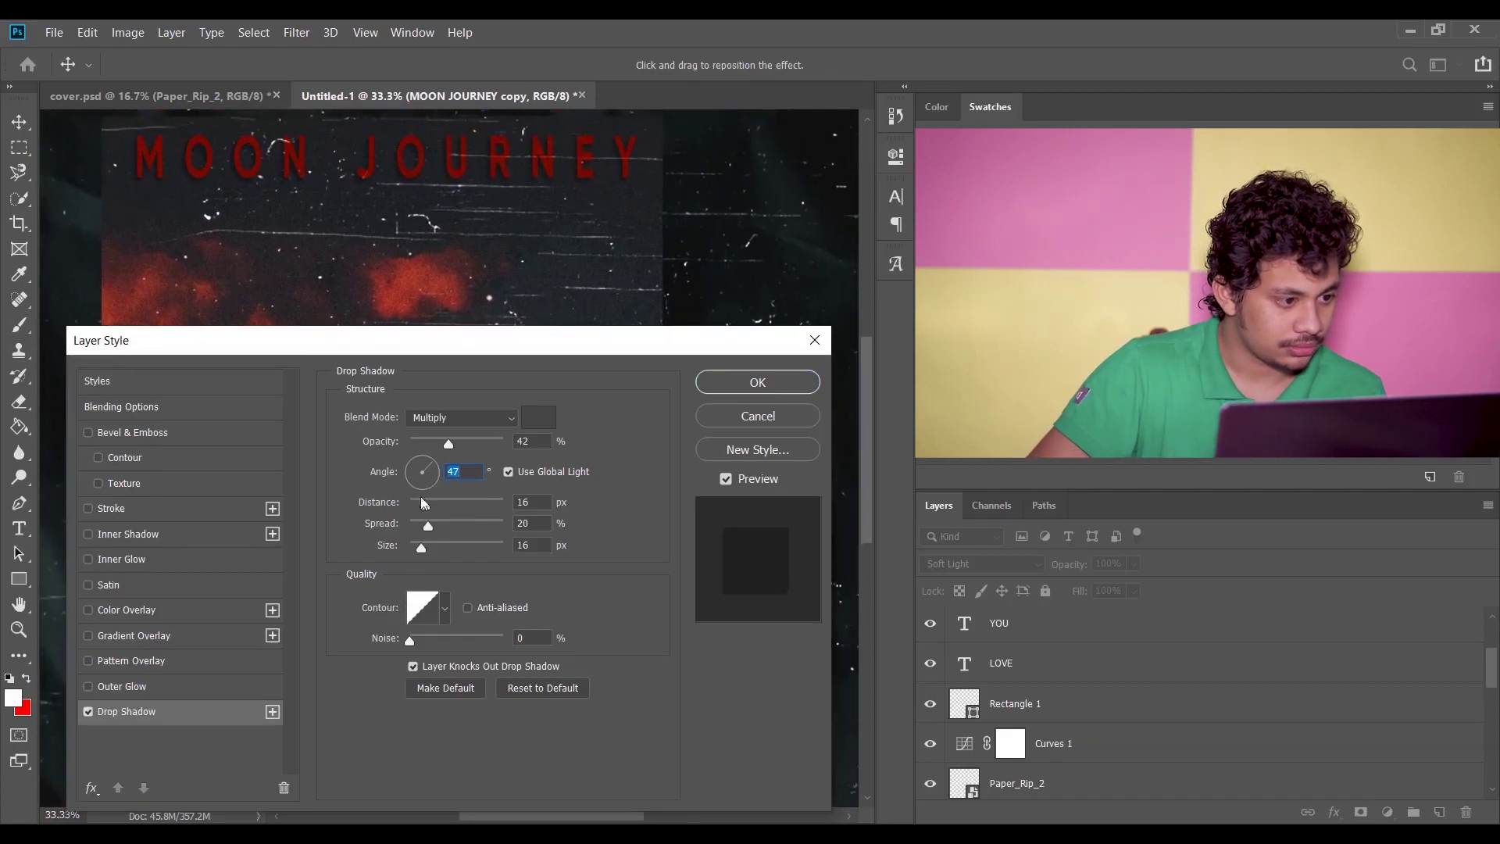
drag(448, 444, 499, 444)
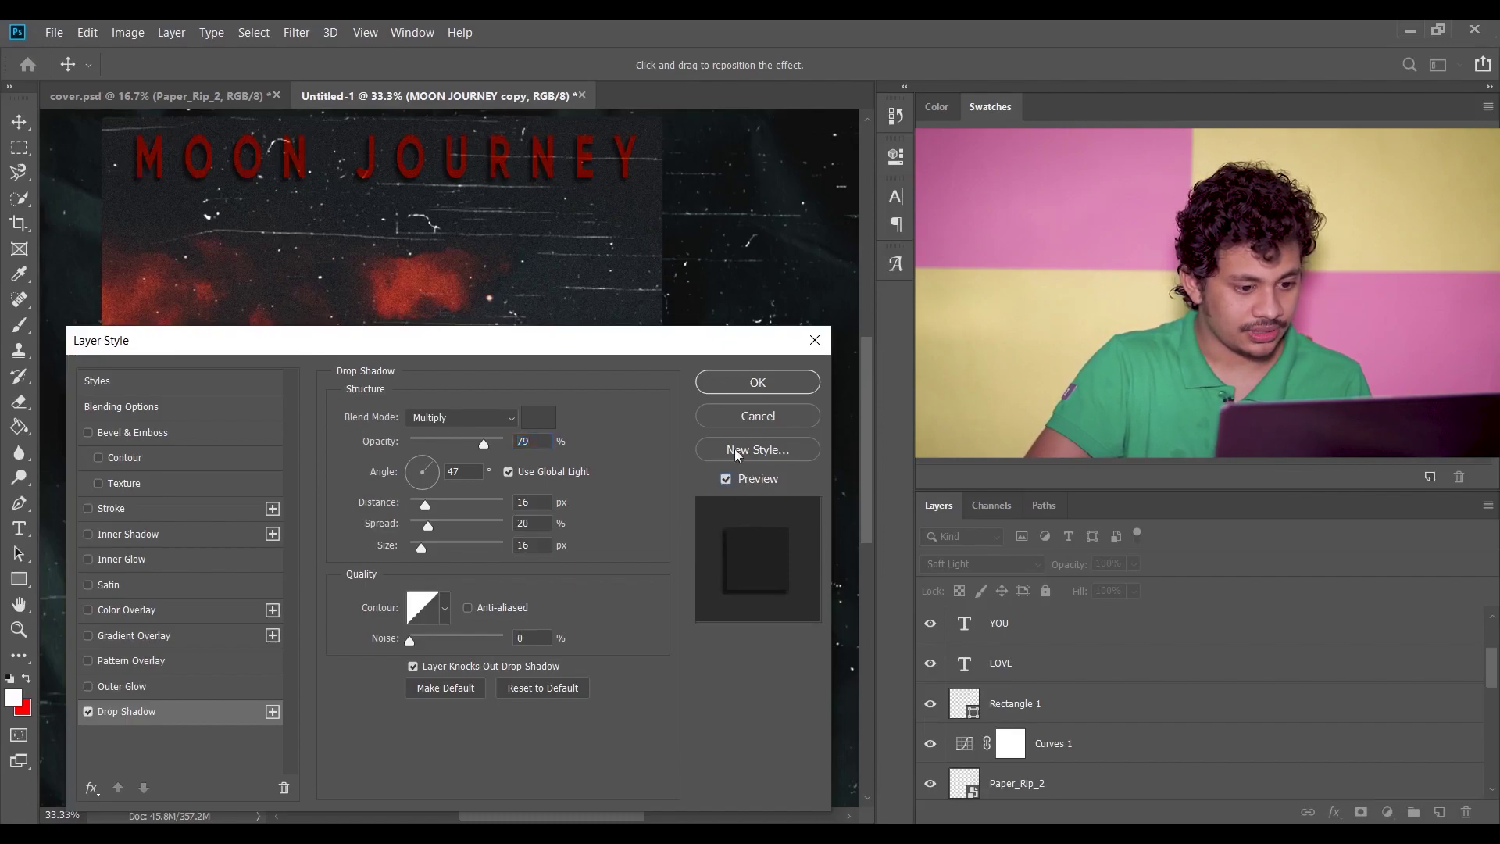
click(734, 482)
click(736, 480)
click(762, 393)
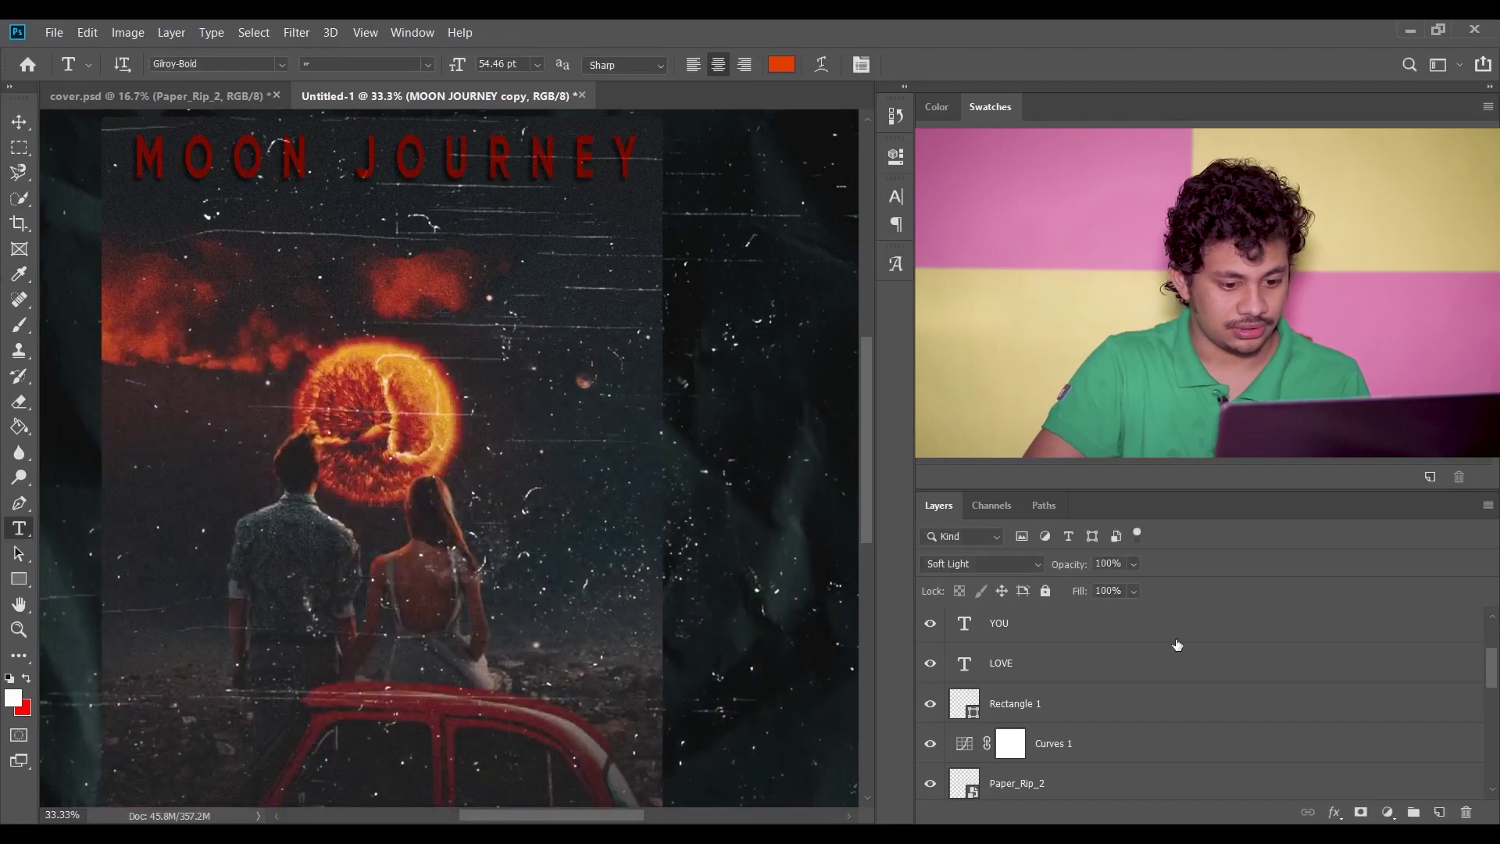
Duplicate the original MOON JOURNEY layer and place the copy just above BlackPaper_NI
scroll(1177, 643, up, 3)
scroll(371, 232, down, 2)
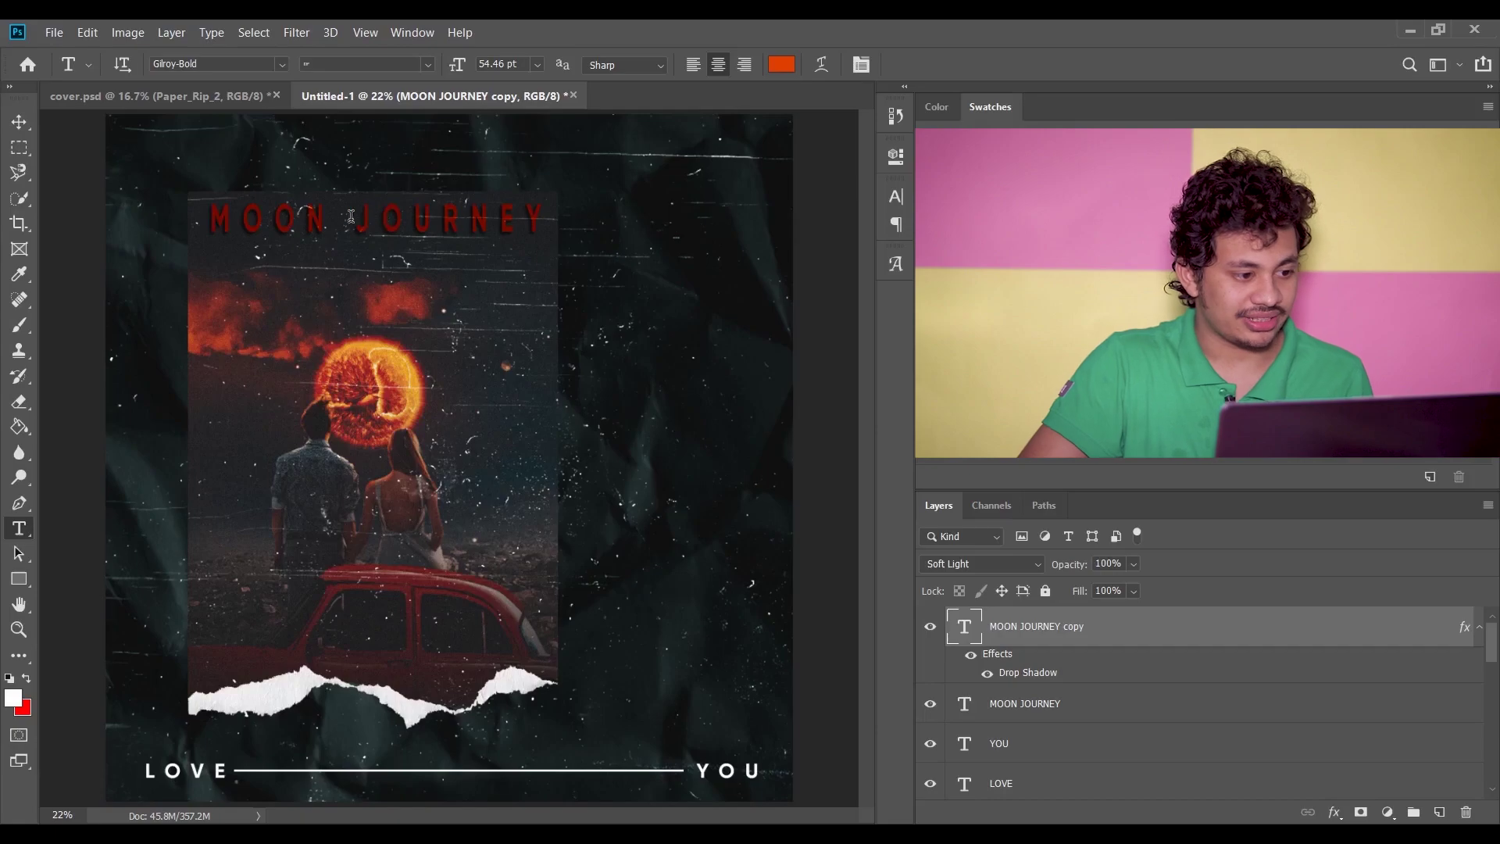
key(alt+bracketleft)
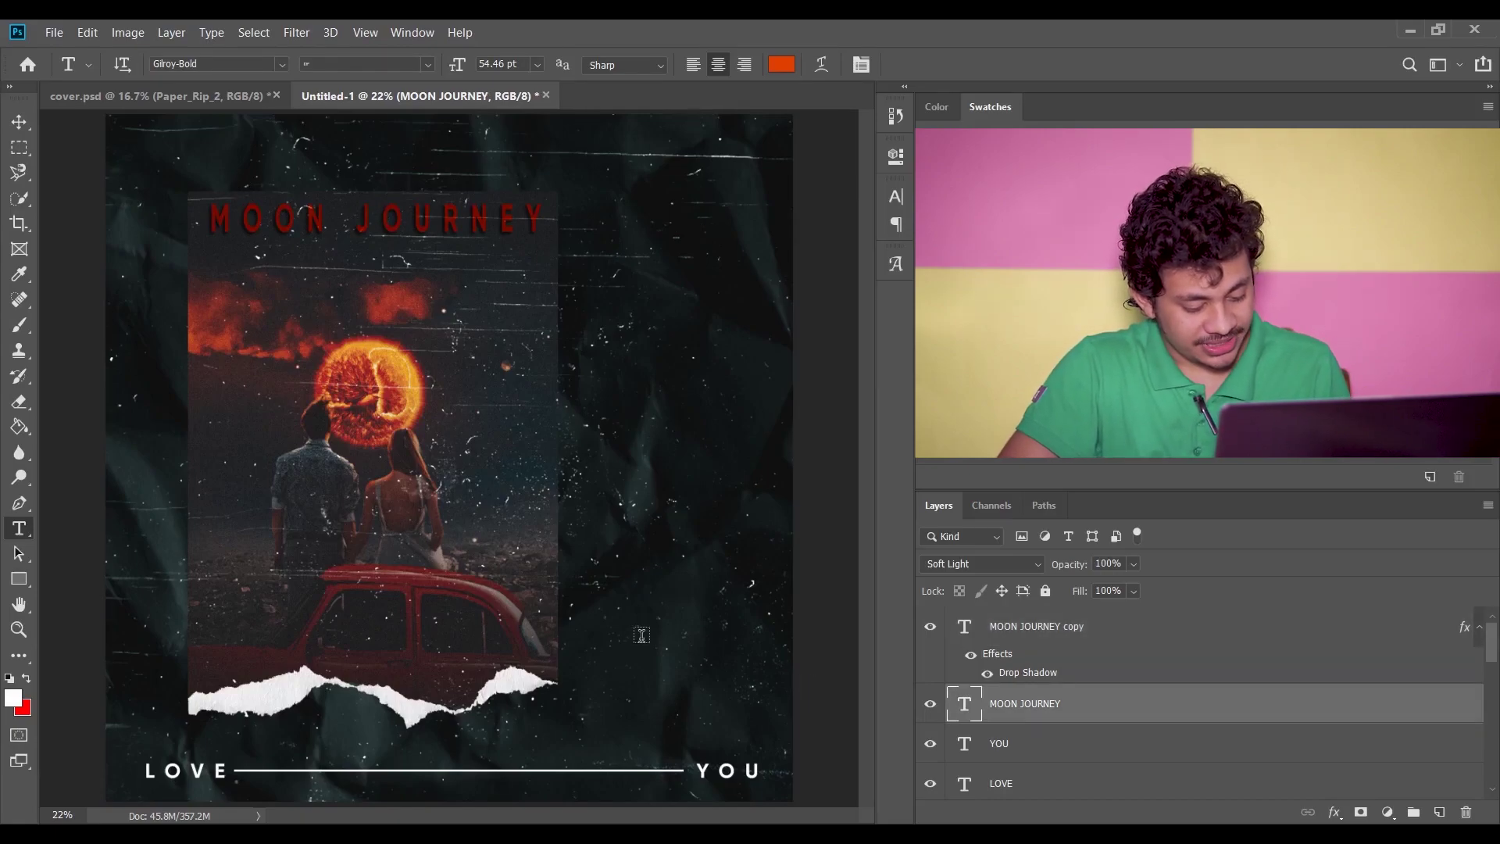
key(ctrl+j)
mouse_move(1122, 717)
mouse_down()
mouse_move(1116, 798)
mouse_move(1133, 813)
mouse_move(1143, 719)
mouse_up()
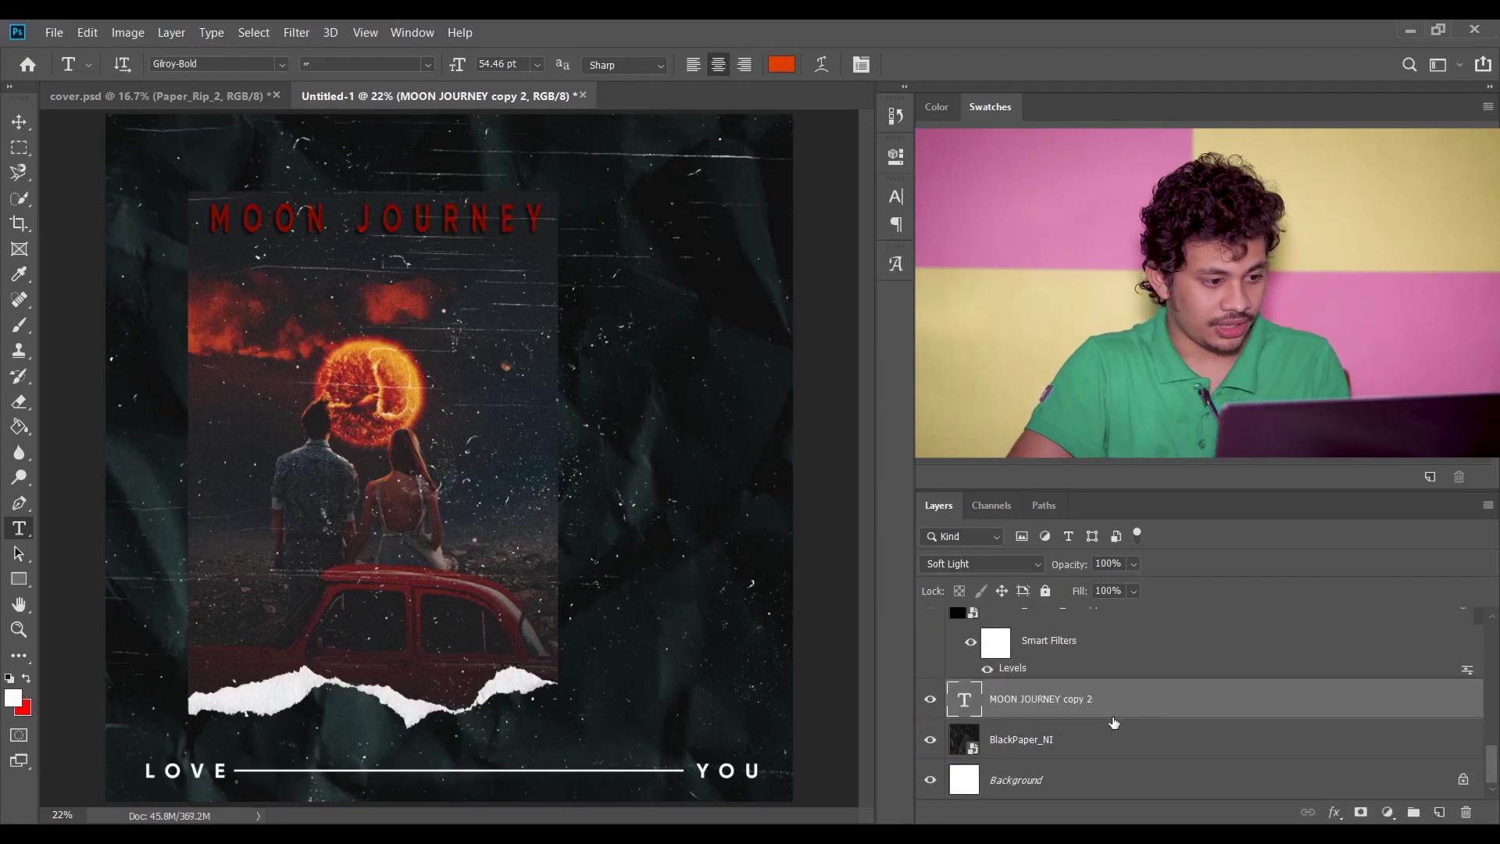
Move the new title copy to the top-left and enlarge it to about 148%
key(ctrl+t)
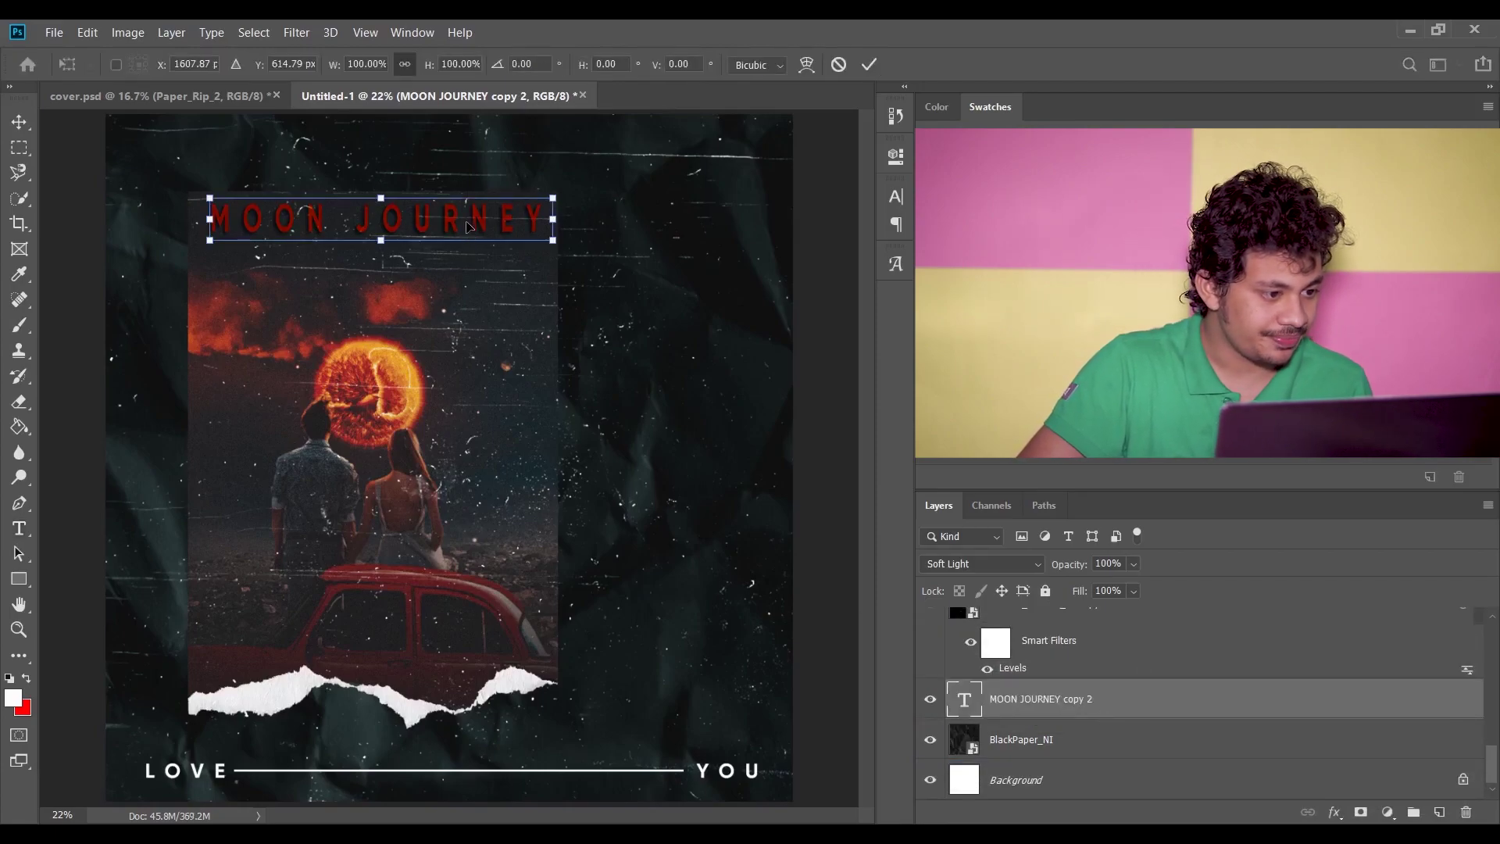
drag(469, 232, 445, 181)
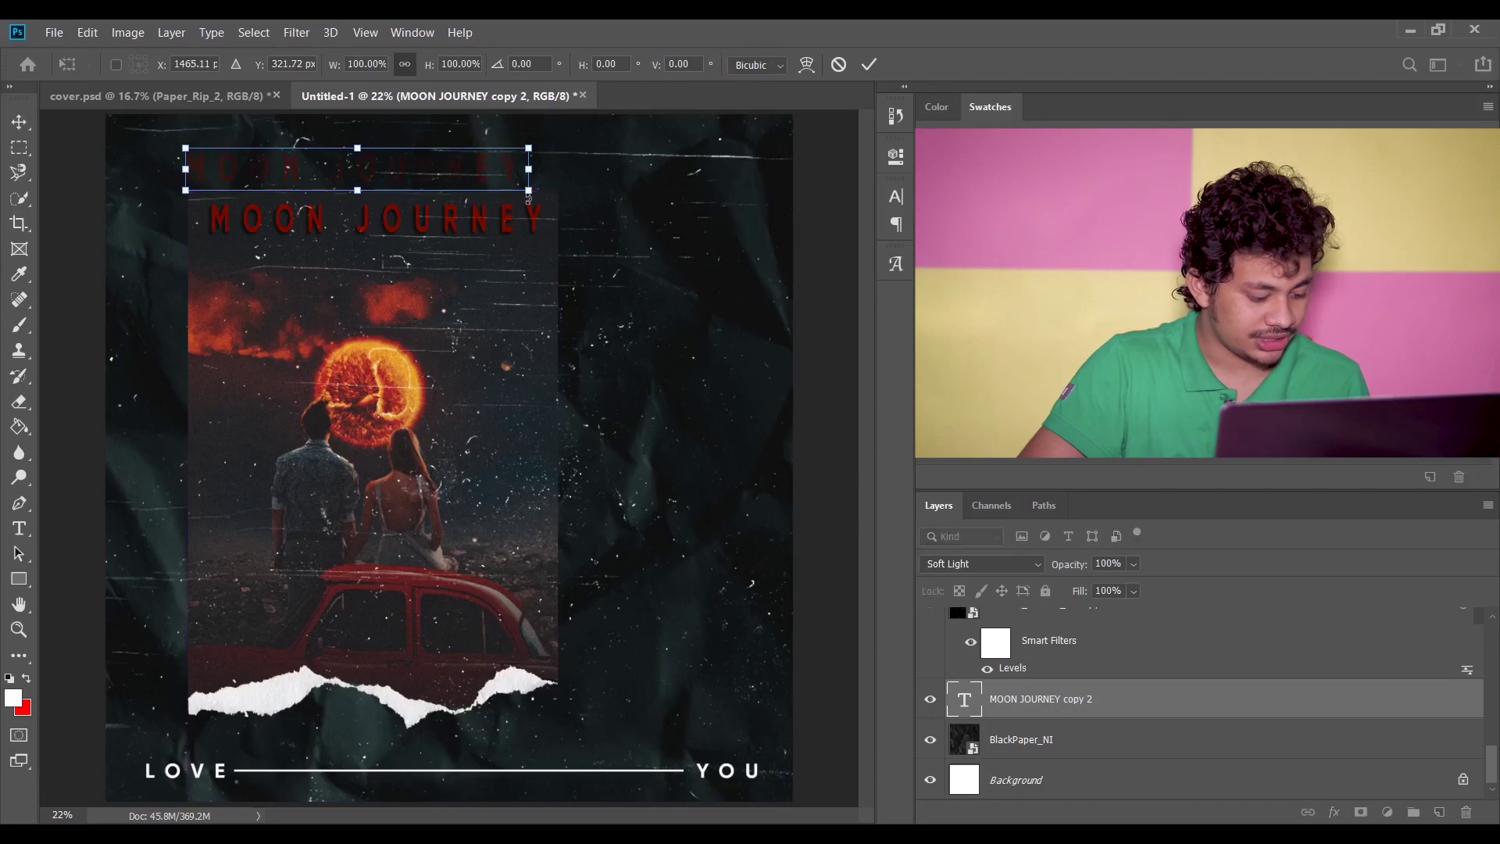
drag(528, 187, 611, 200)
drag(487, 175, 524, 184)
key(Return)
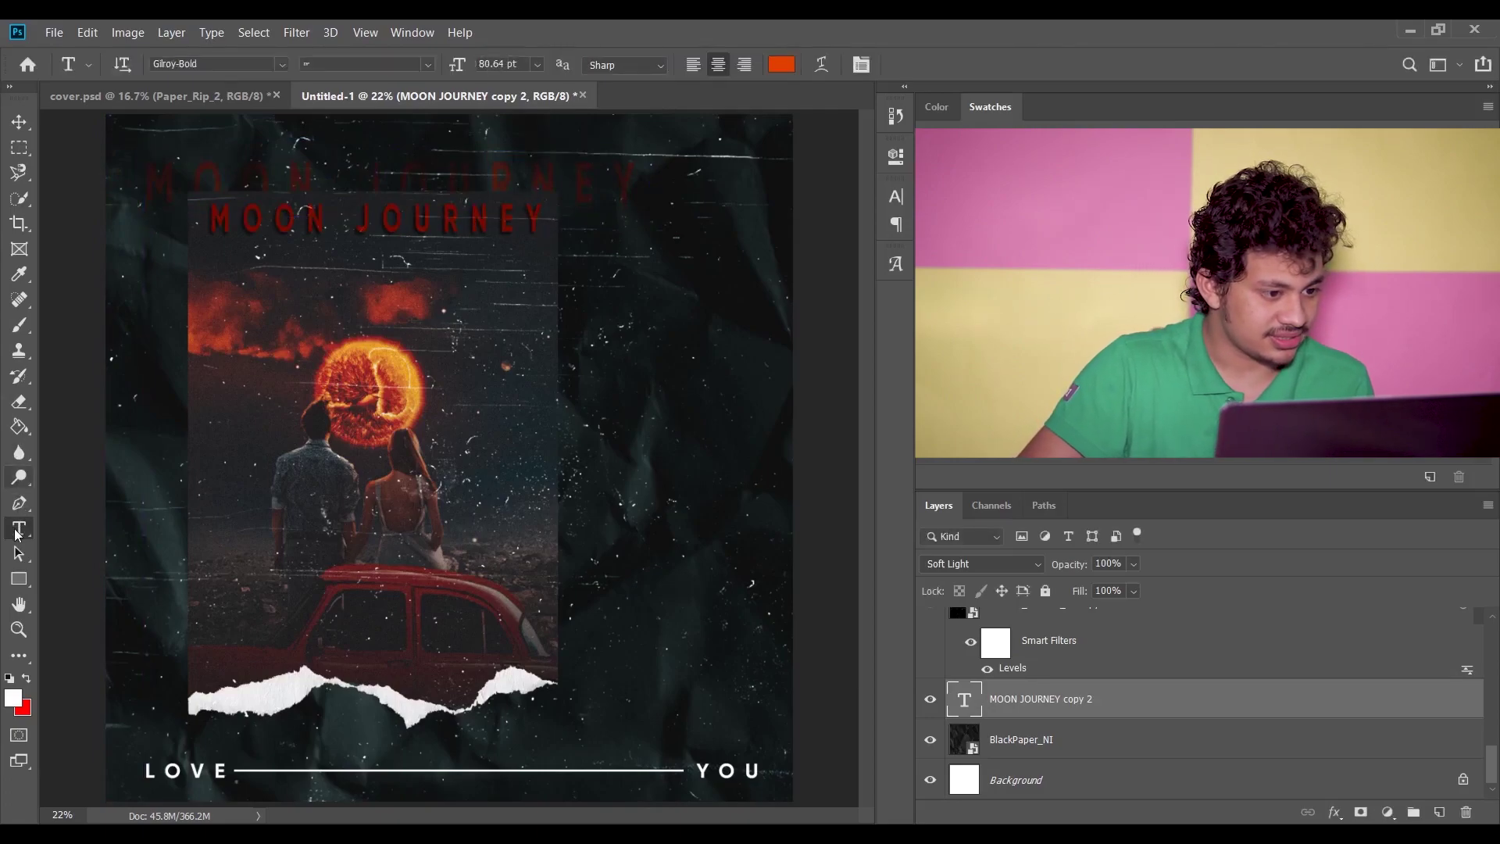
Recolour all of the large background title text to white (ffffff)
click(510, 172)
key(ctrl+a)
click(781, 64)
text(ffffff)
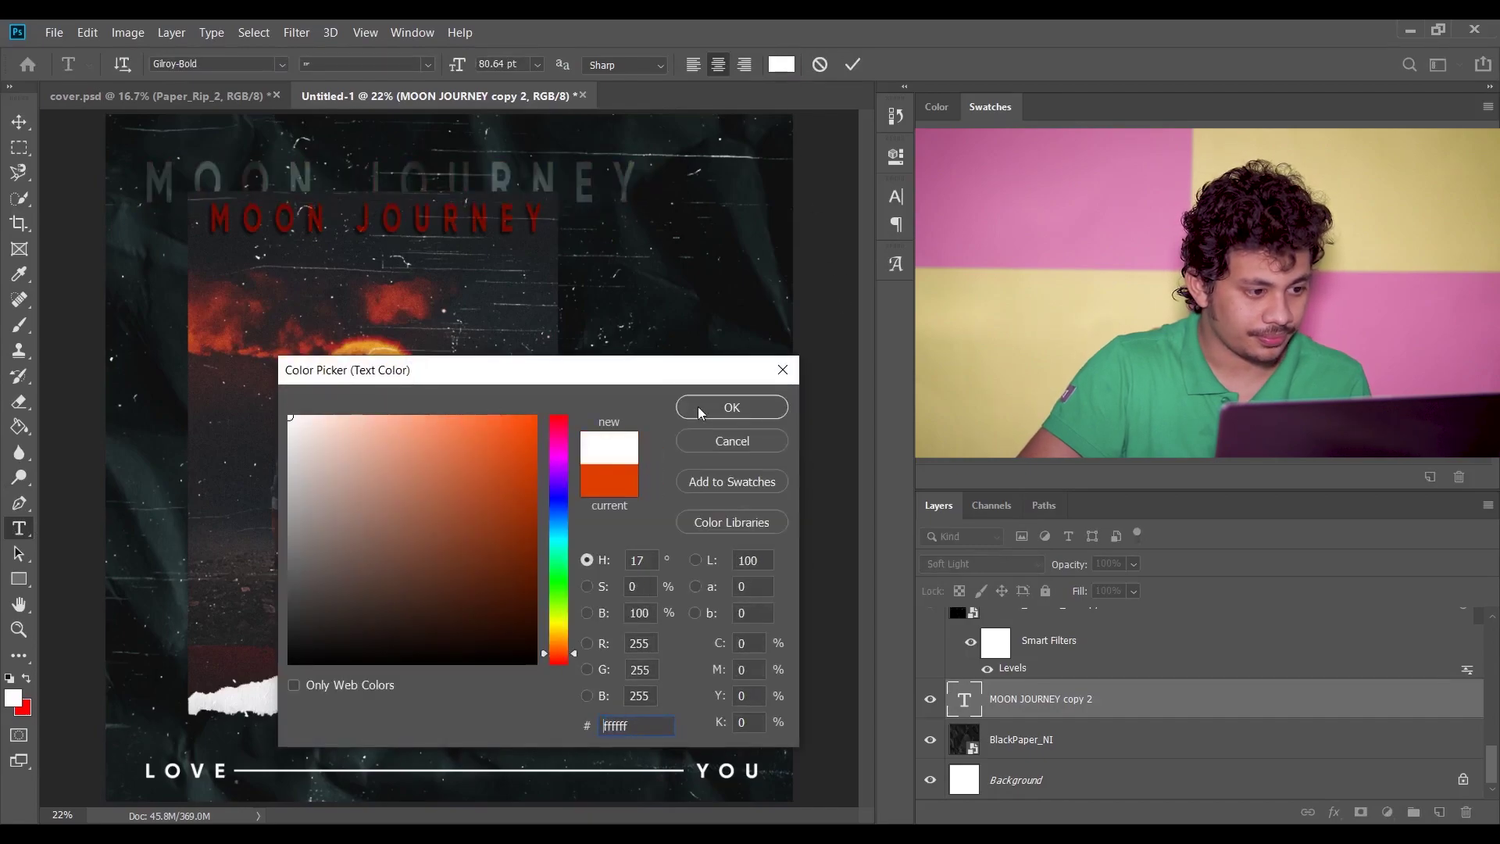
click(700, 411)
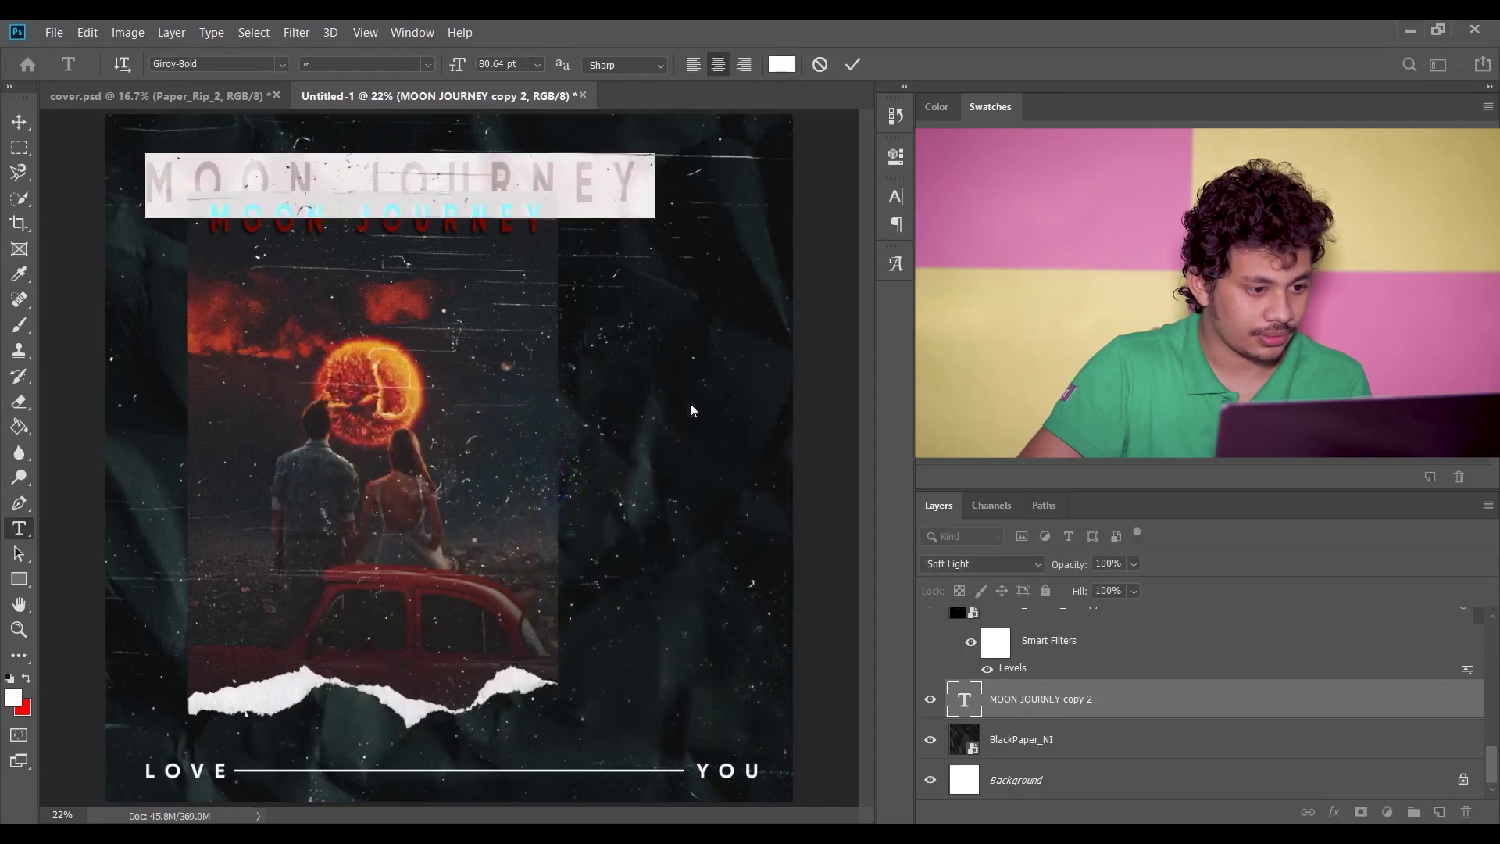
click(1103, 702)
Keep the title's blend mode at Normal and scale it up to about 106%
click(994, 565)
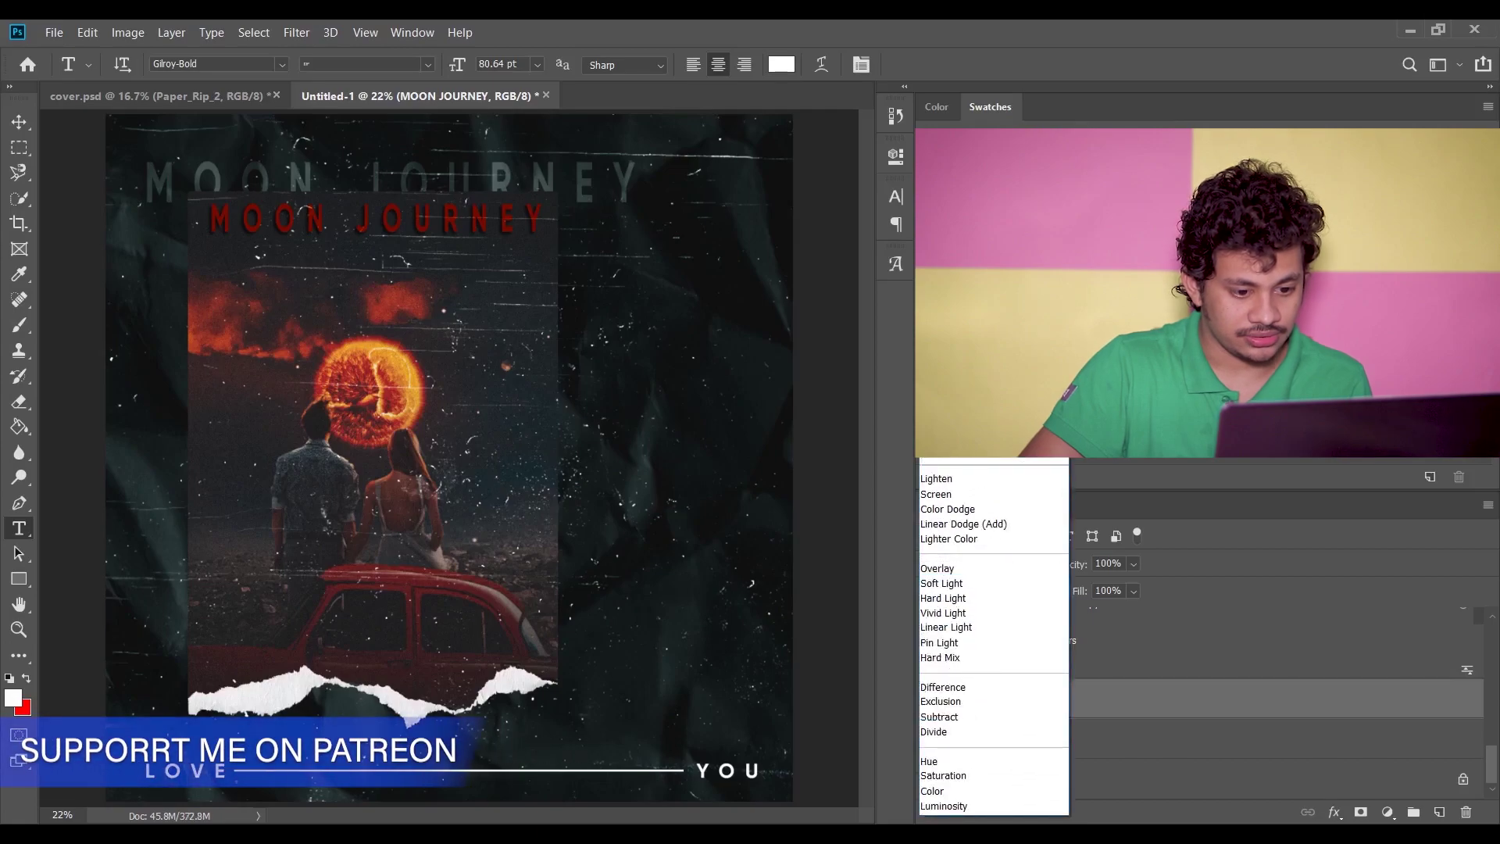
key(Escape)
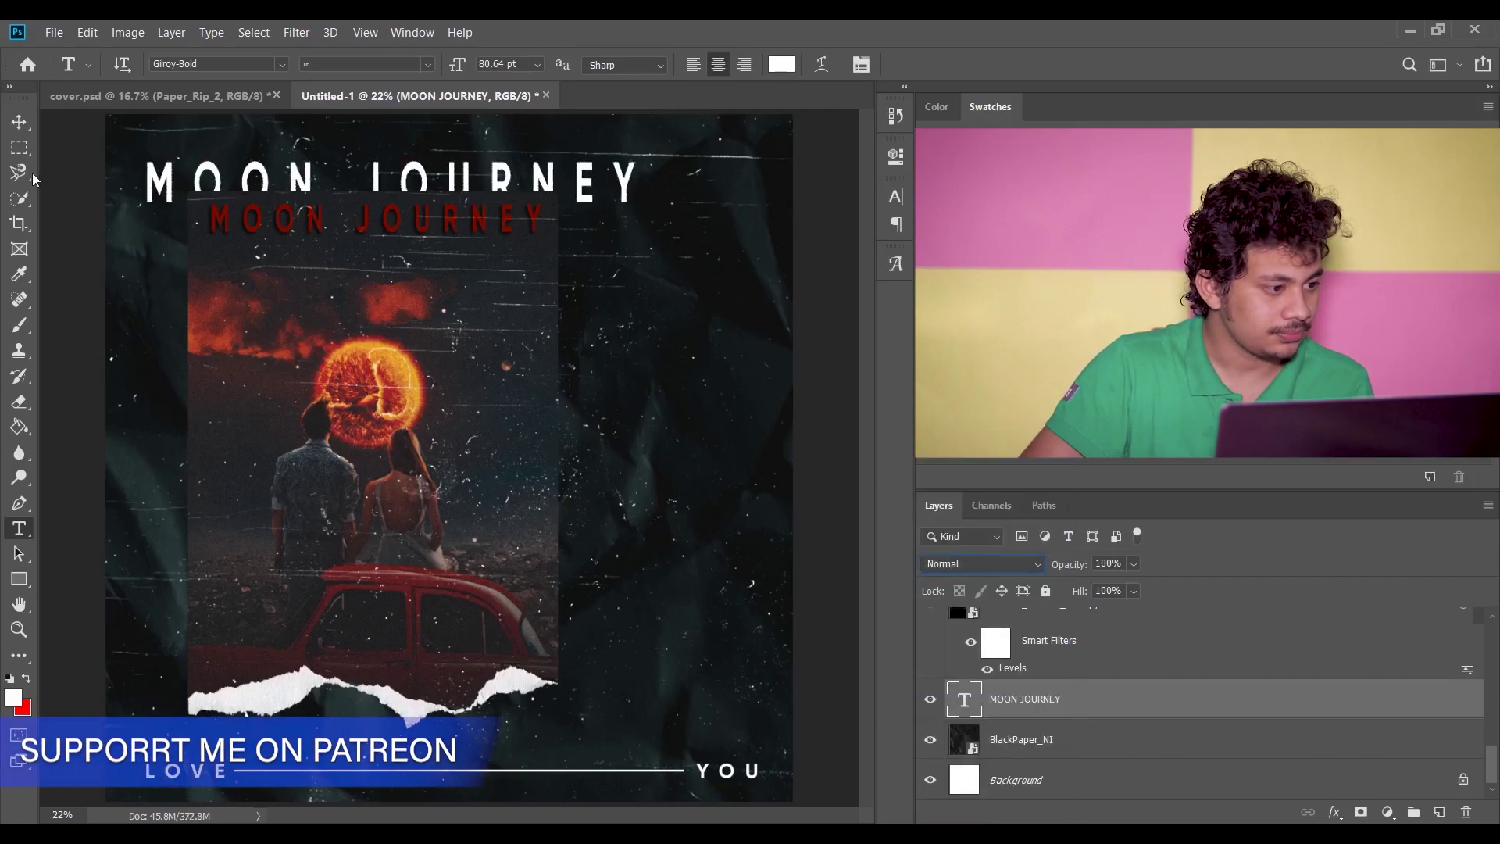
click(19, 121)
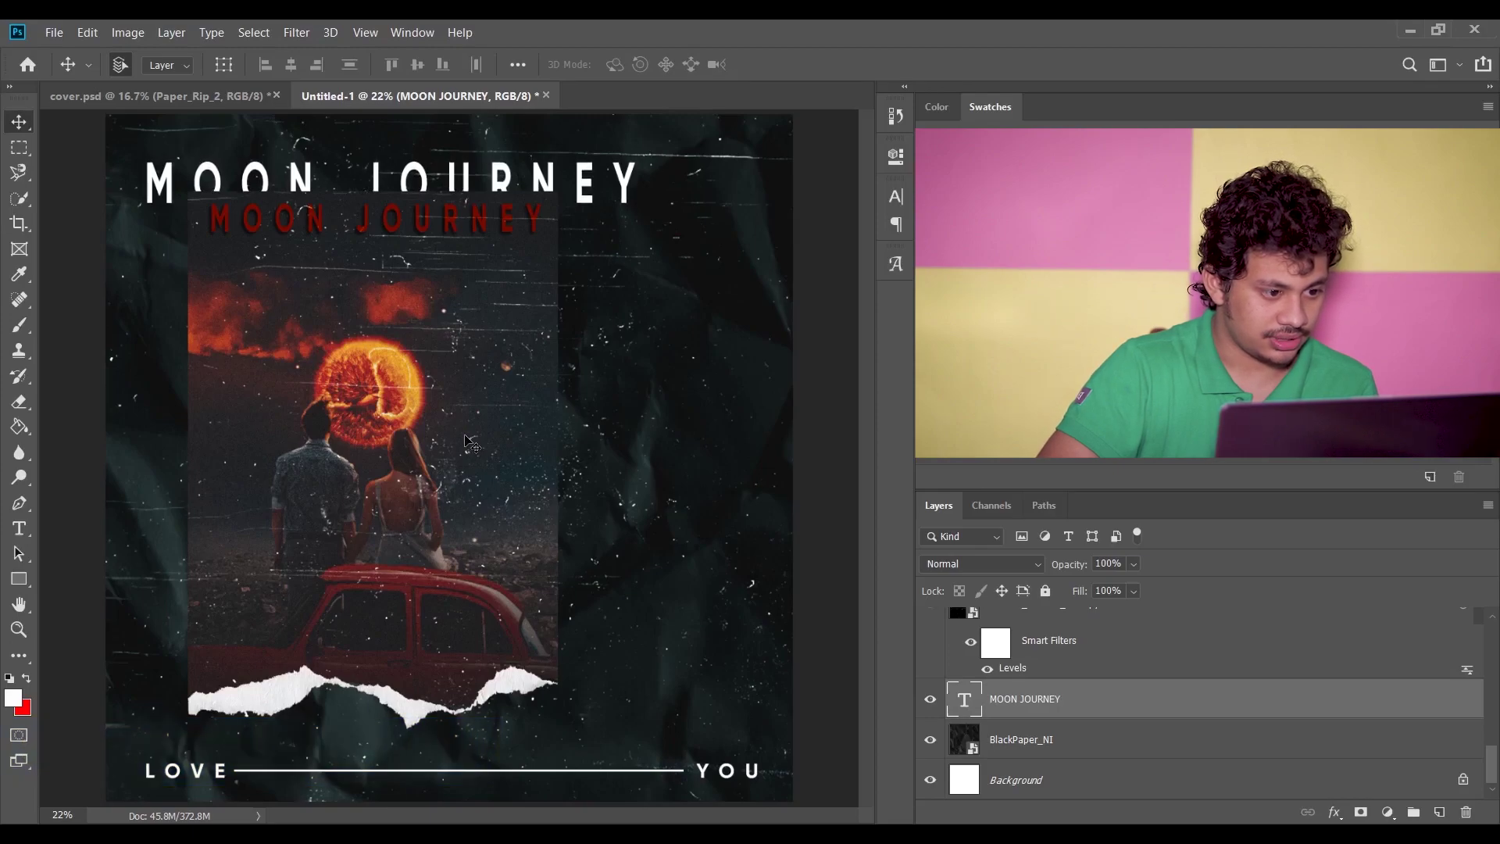
key(ctrl+t)
drag(656, 224, 671, 228)
key(Return)
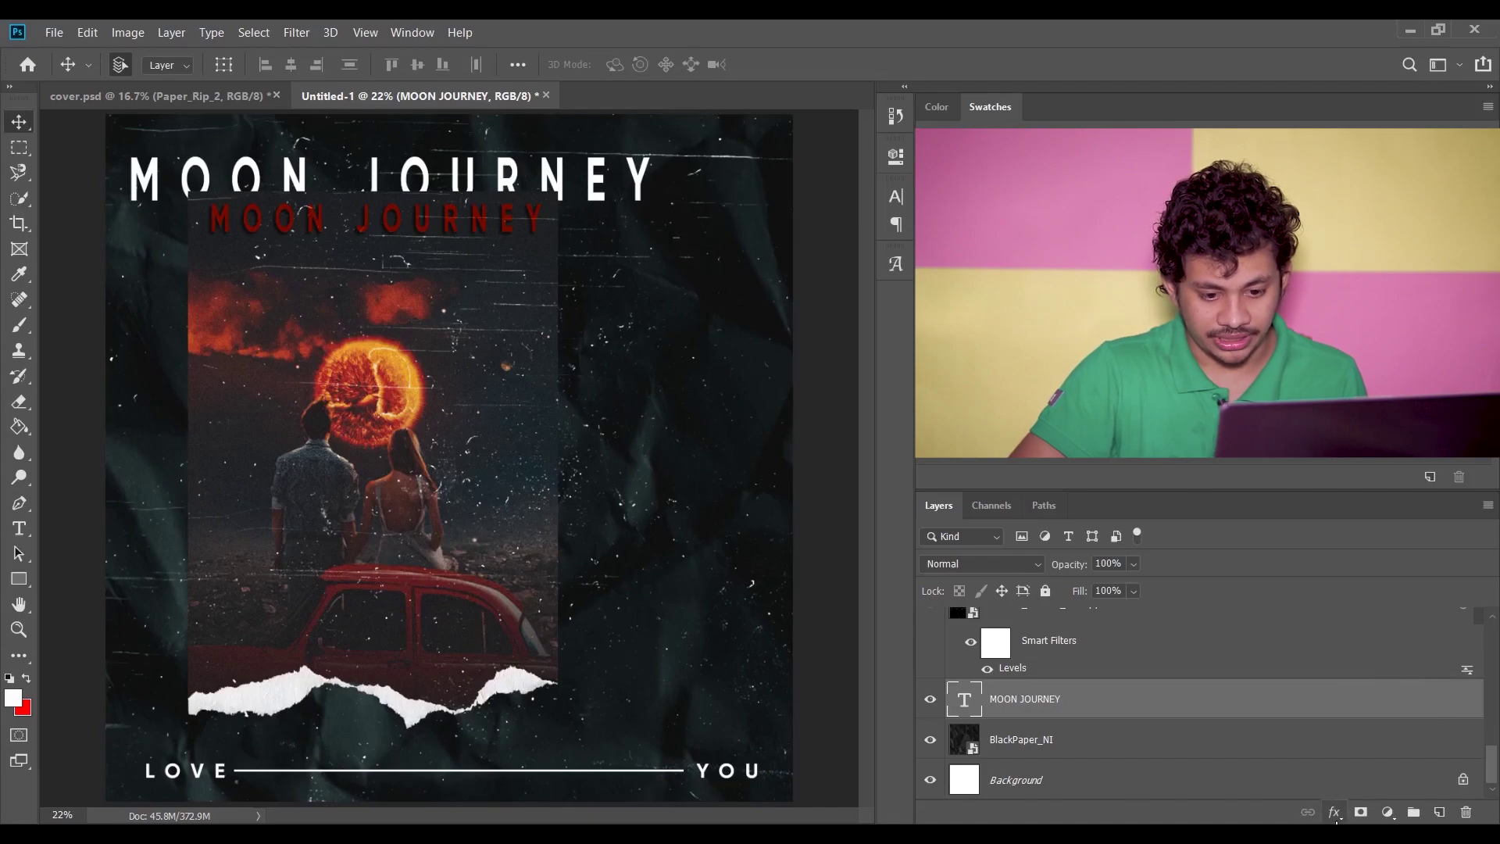
Add a white Stroke effect of about 6 px to the background MOON JOURNEY title
click(1332, 813)
click(1376, 644)
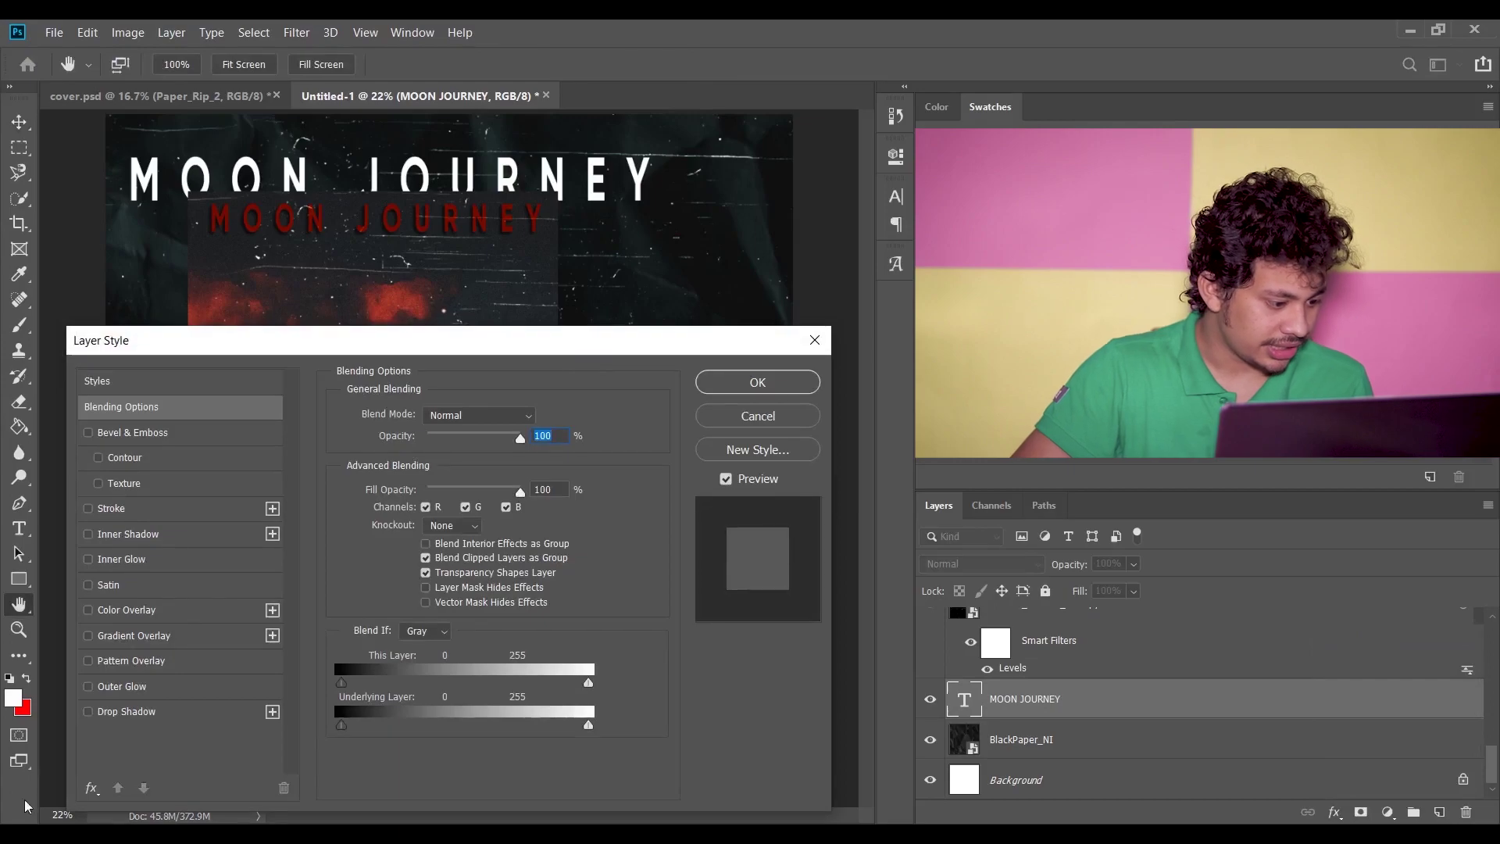
click(141, 509)
click(382, 557)
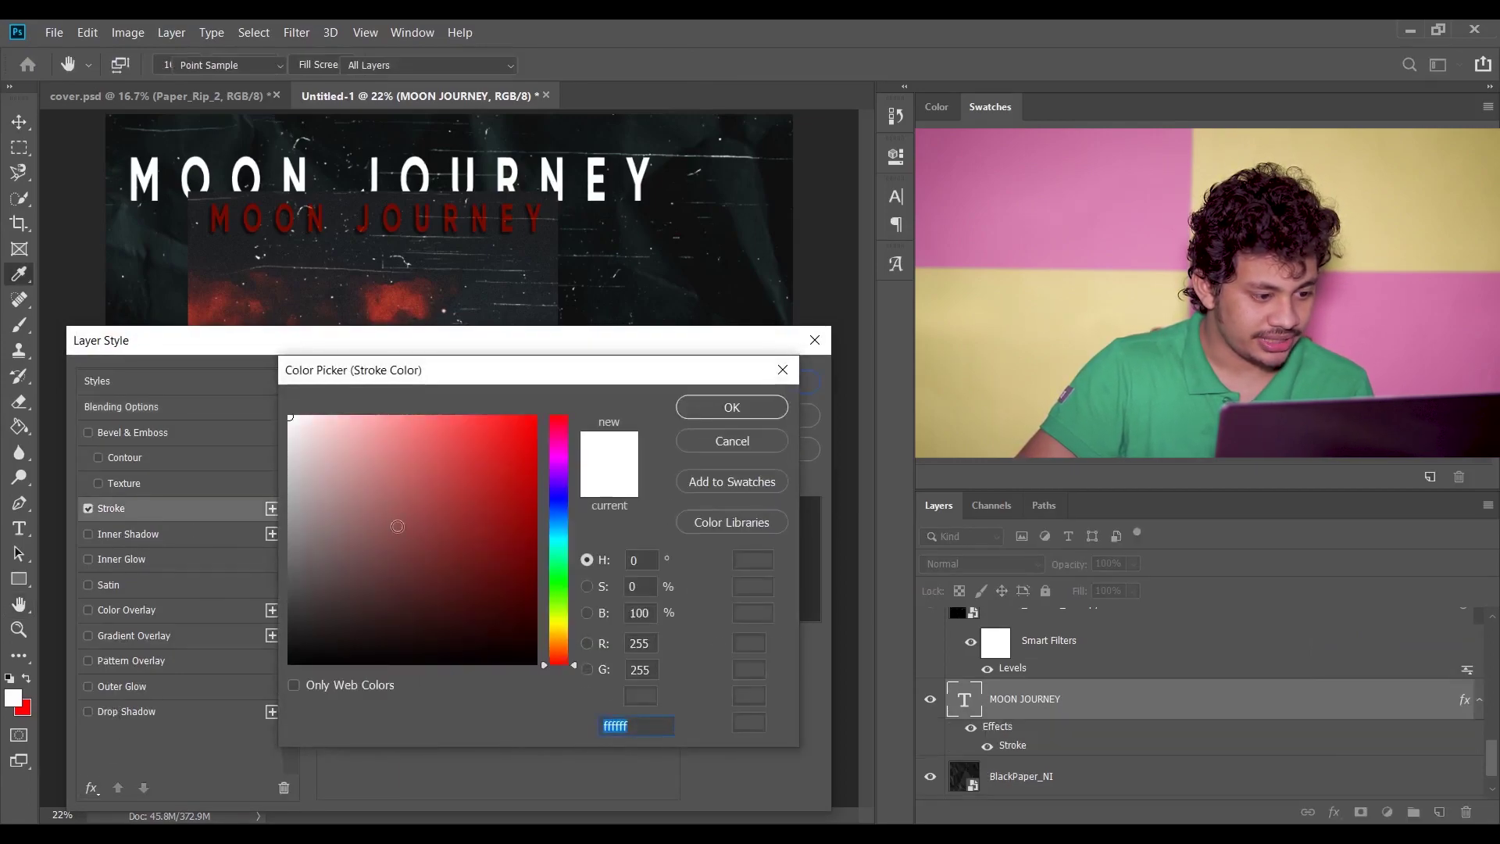
click(713, 408)
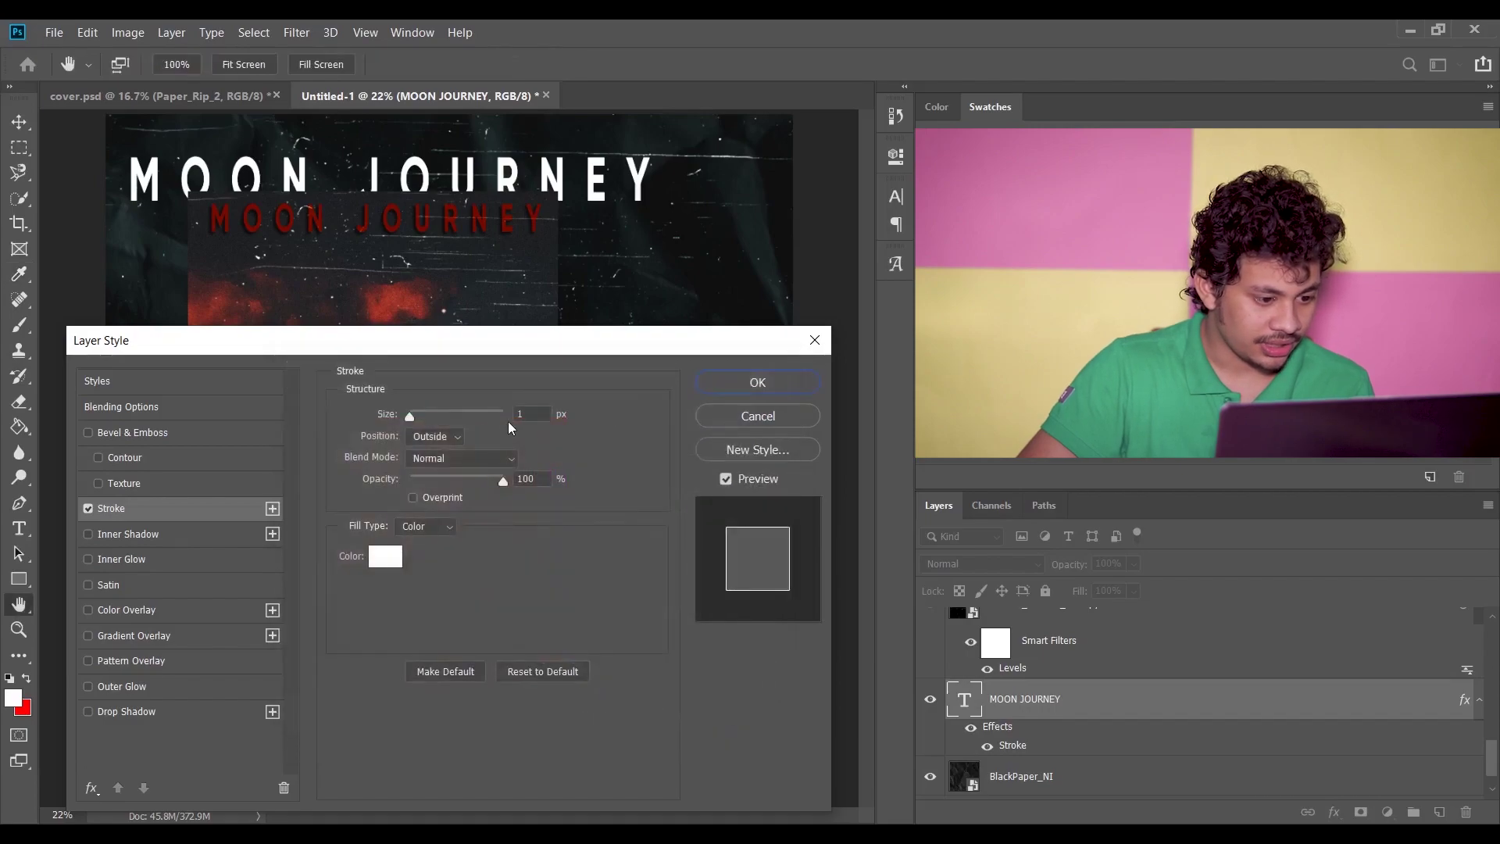
double_click(526, 412)
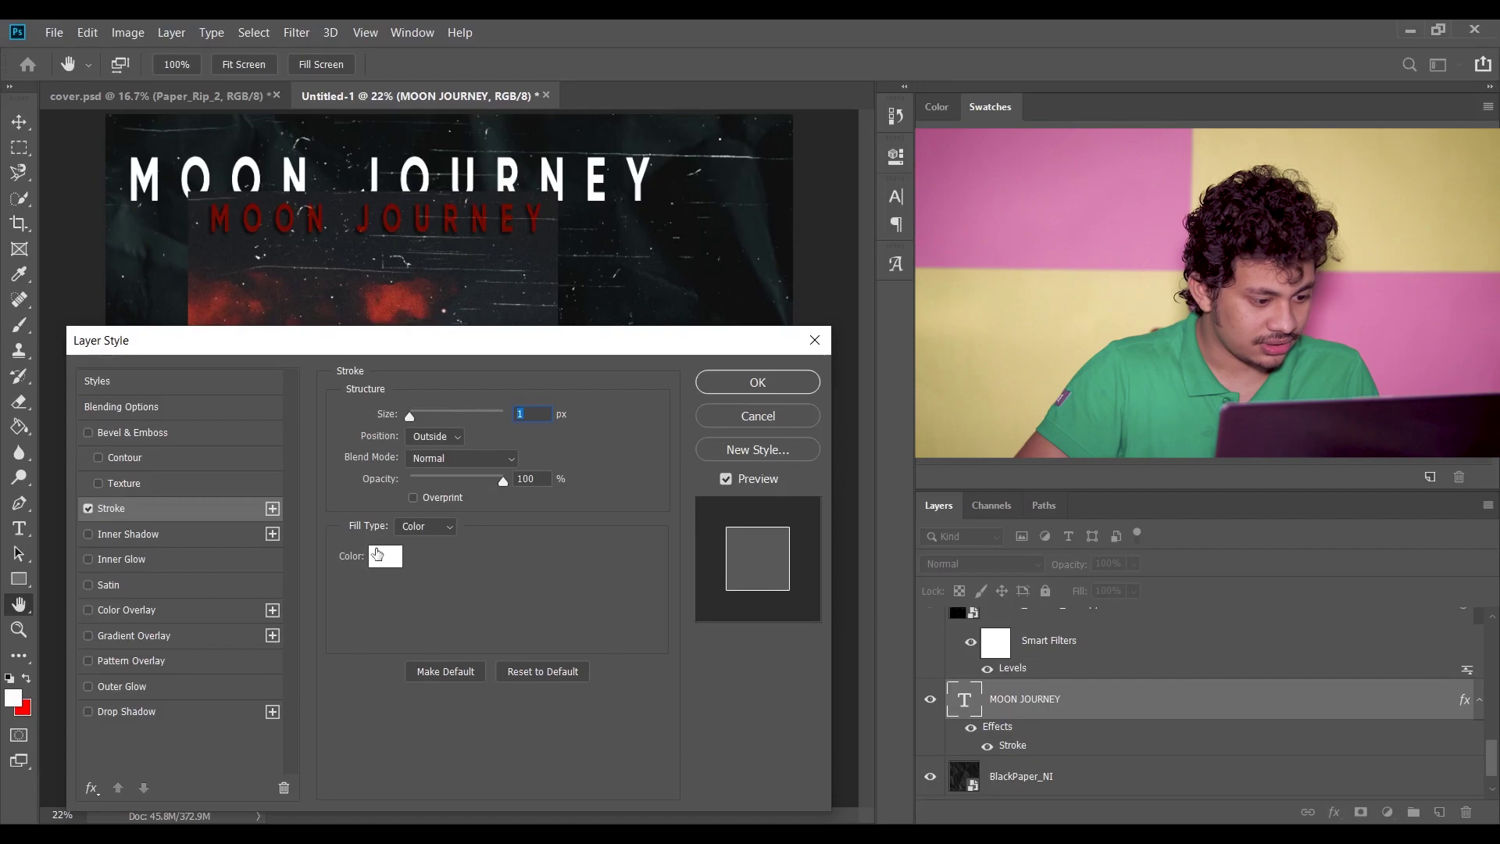
click(382, 557)
text(ff0000)
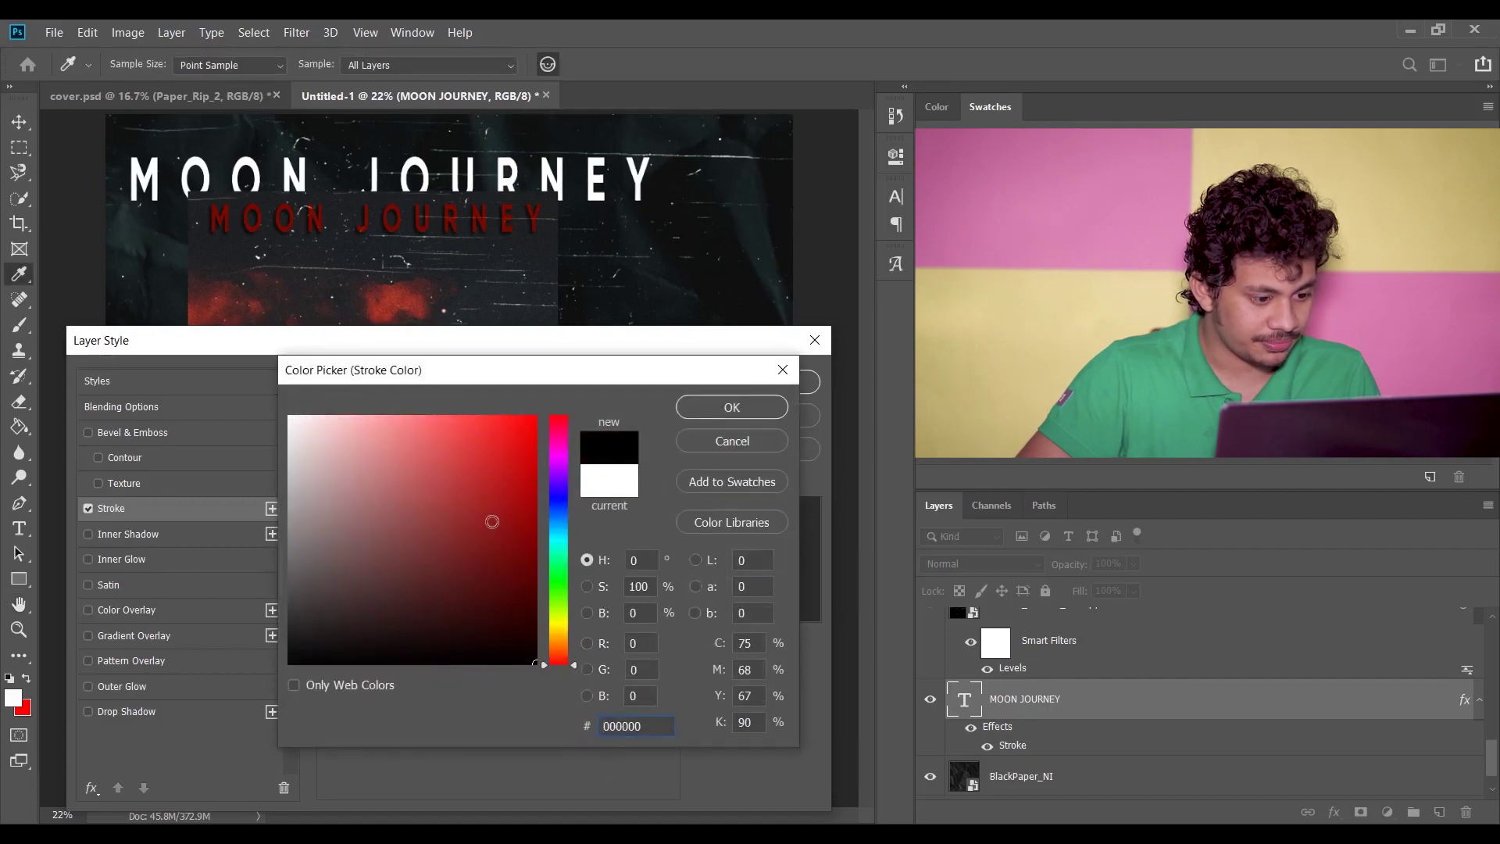
click(710, 413)
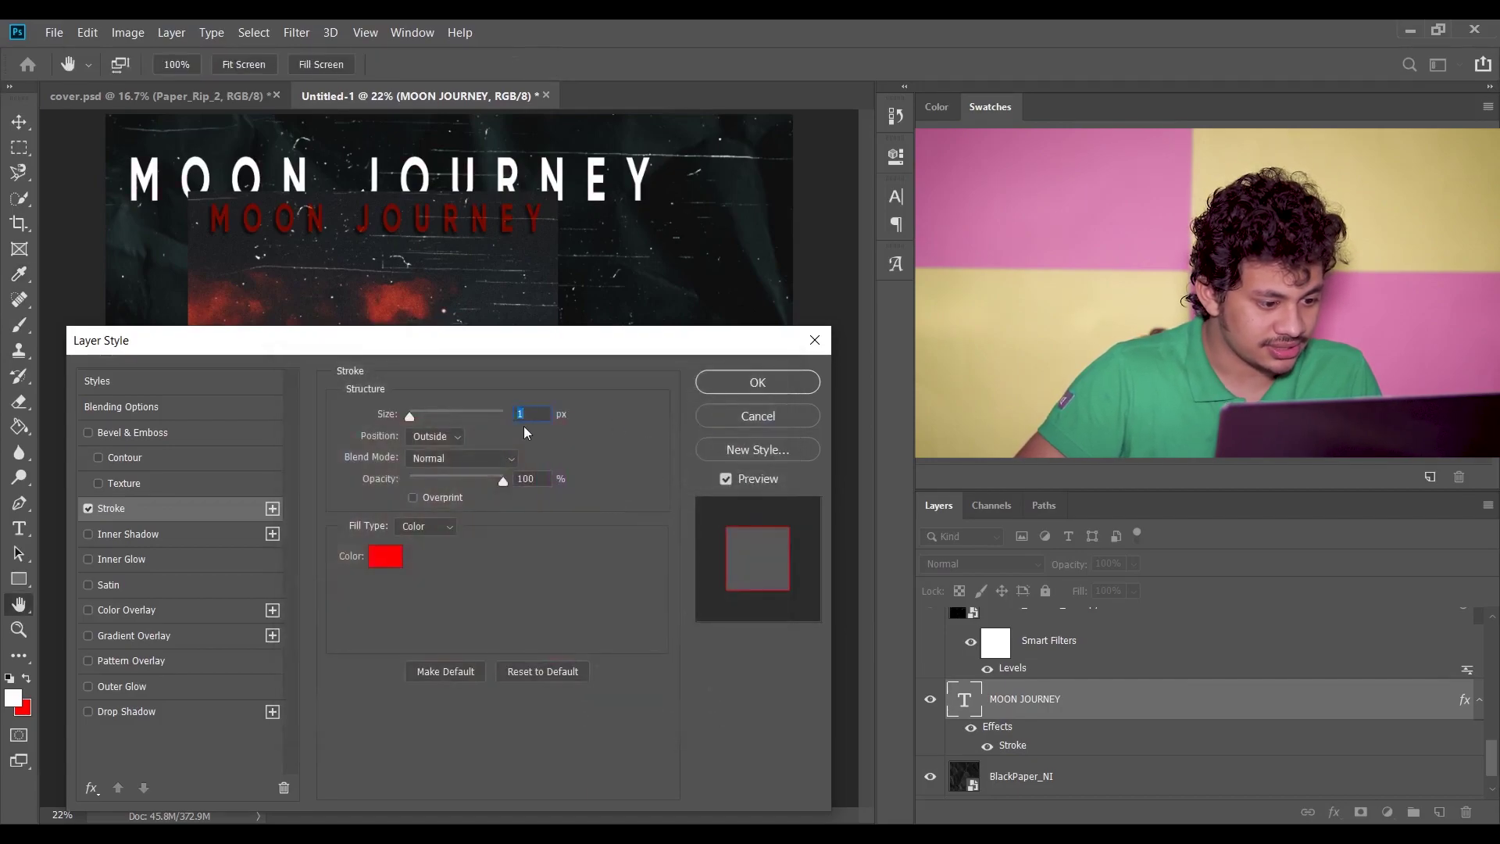
text(4)
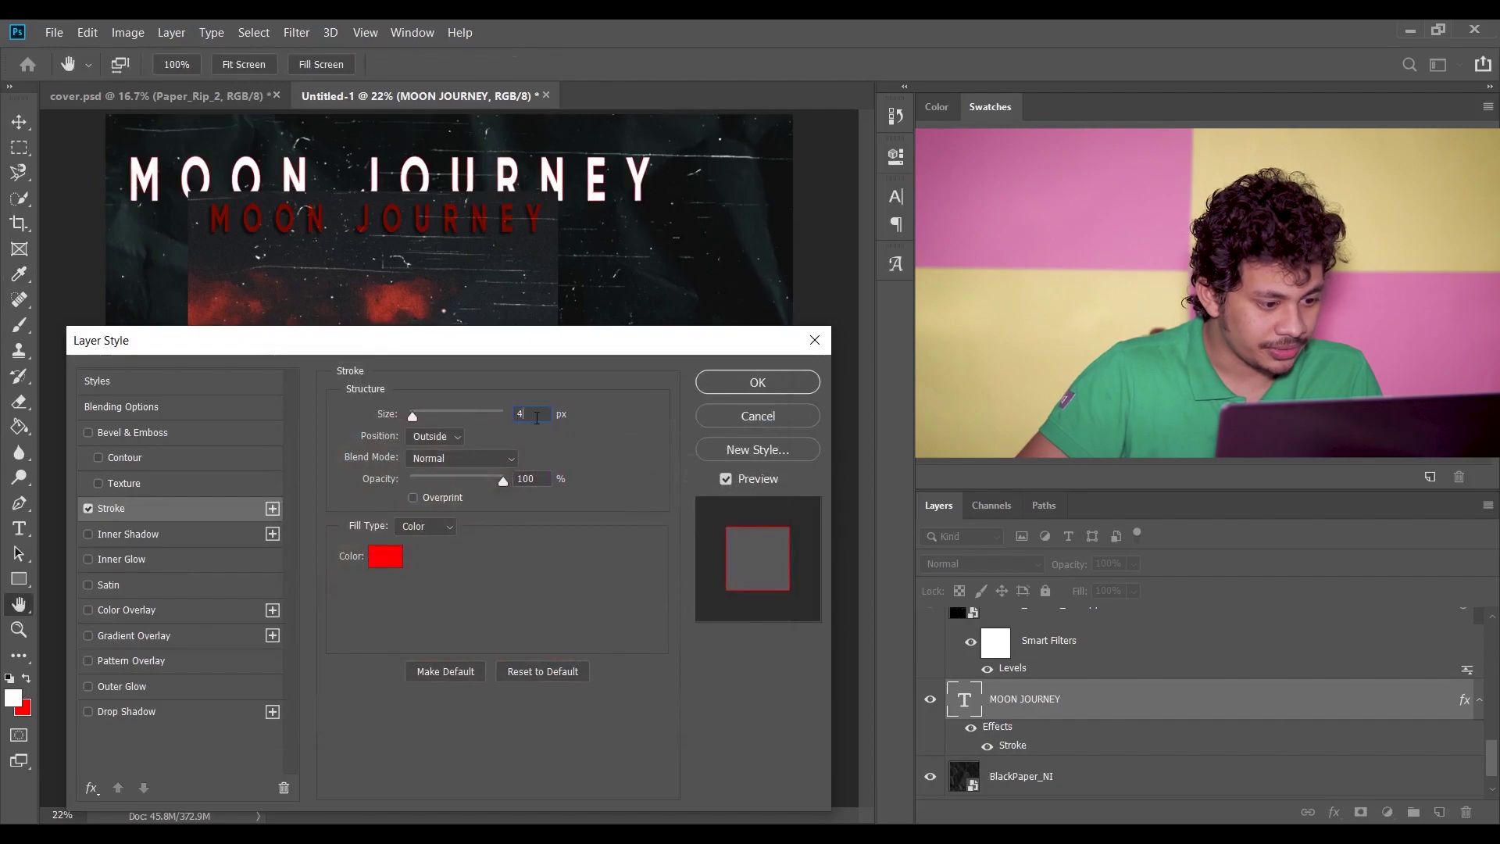
click(417, 411)
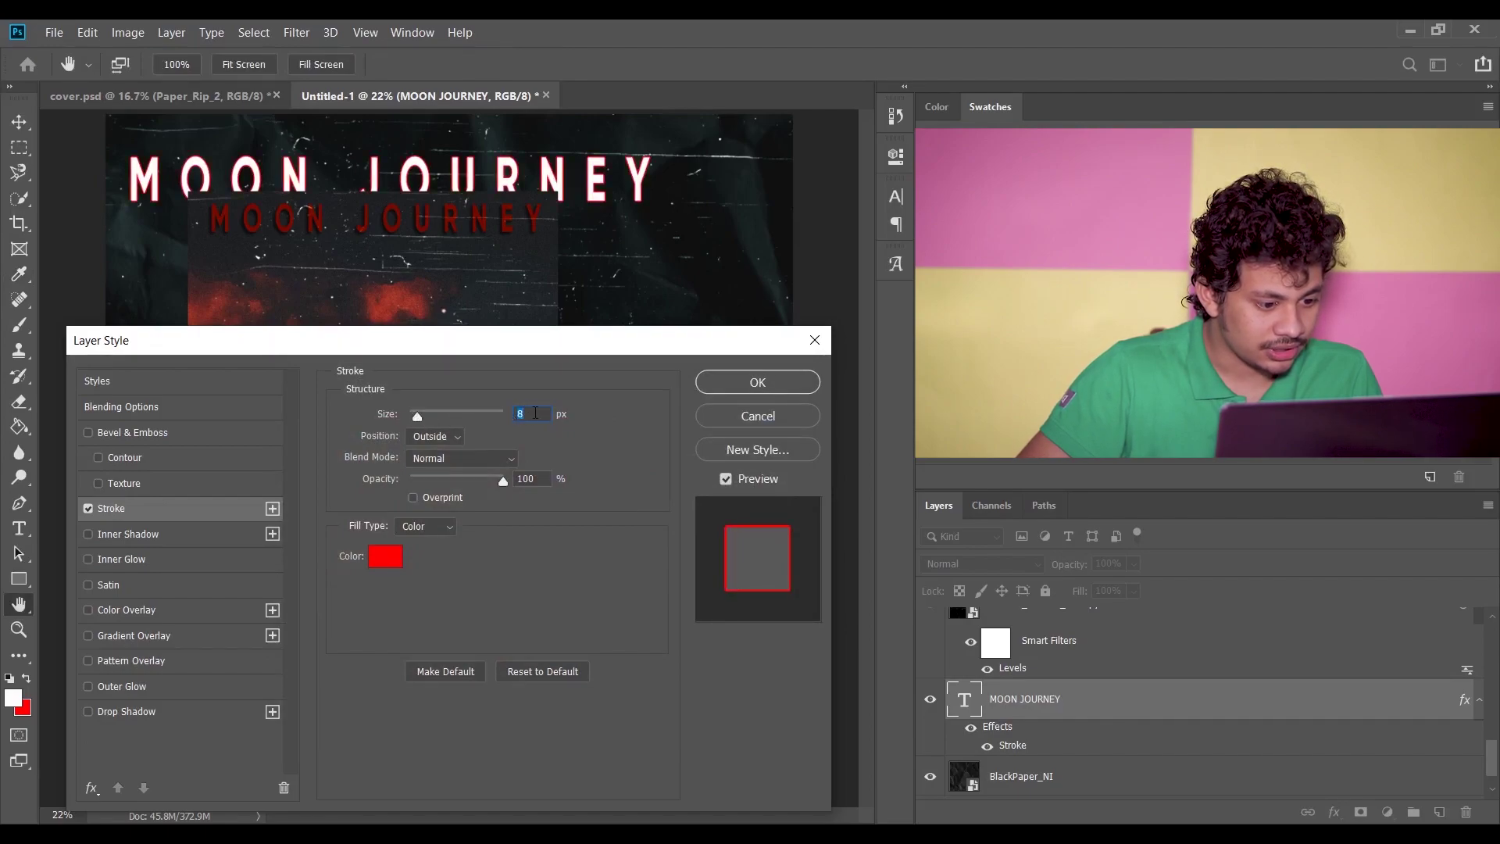
text(5)
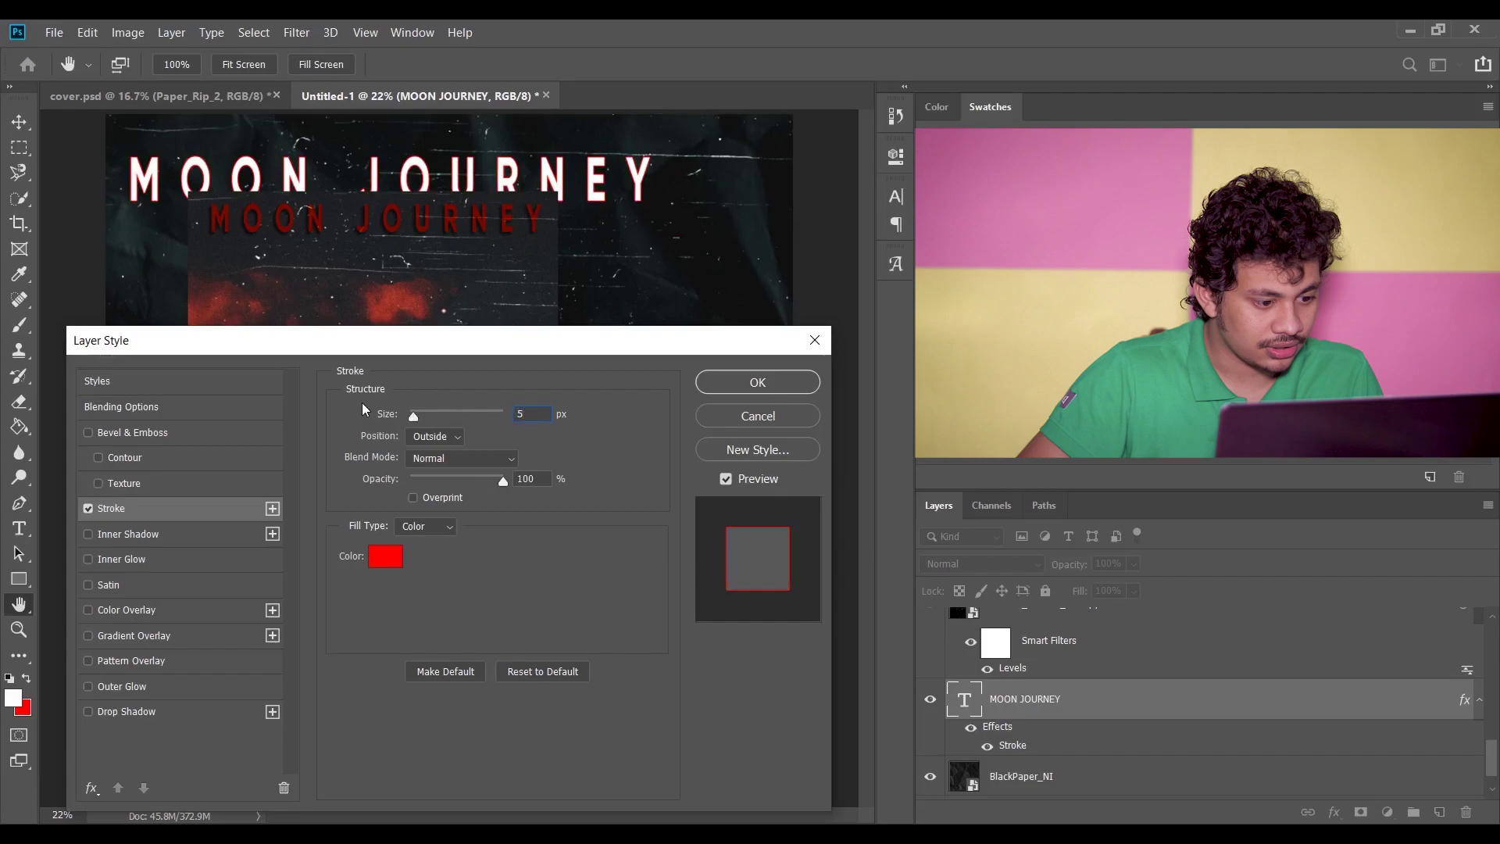
text(6)
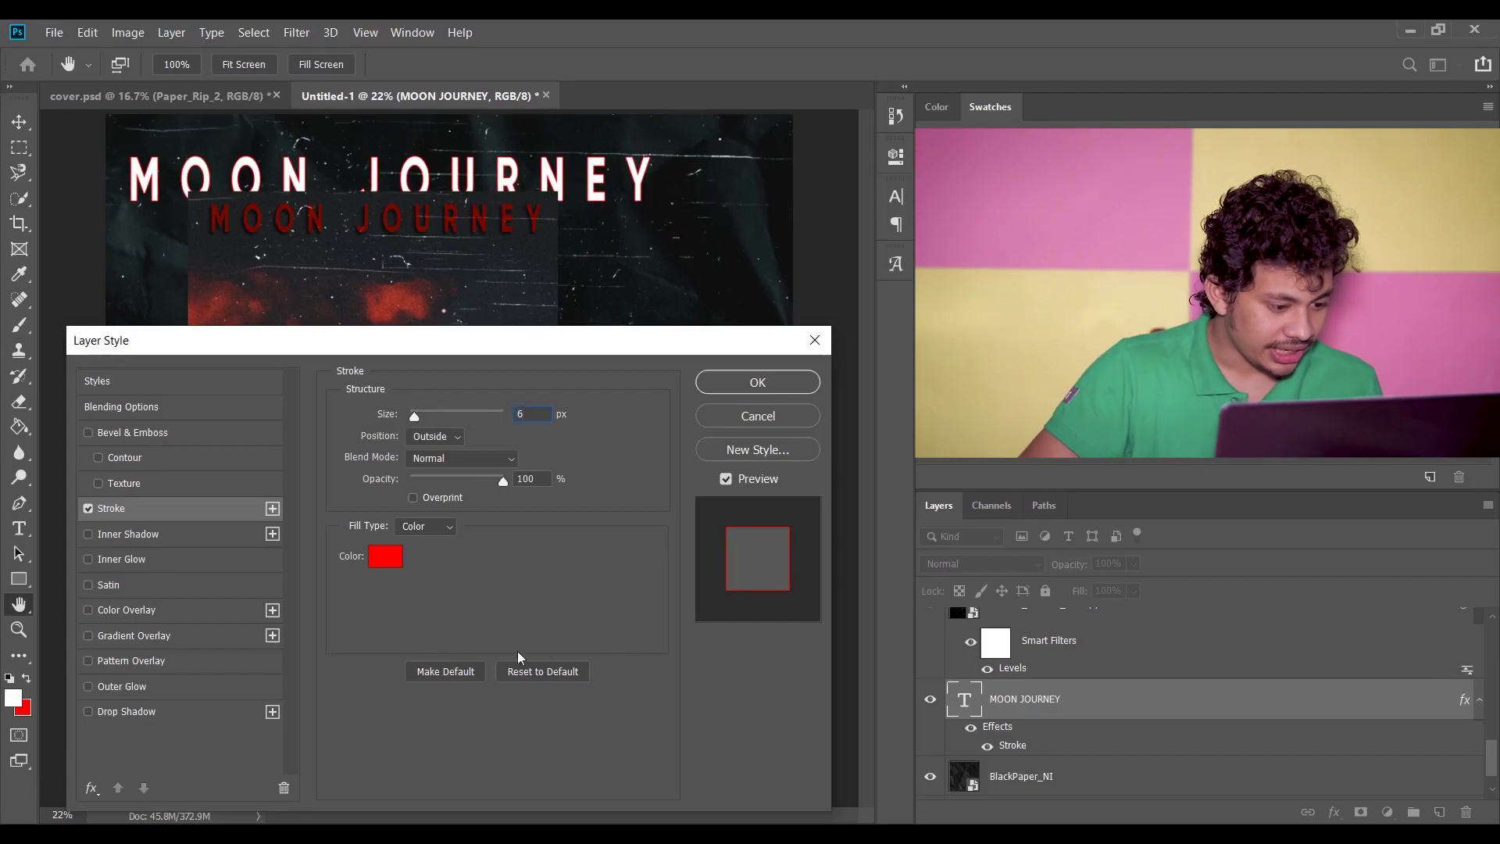
click(386, 557)
text(ffffff)
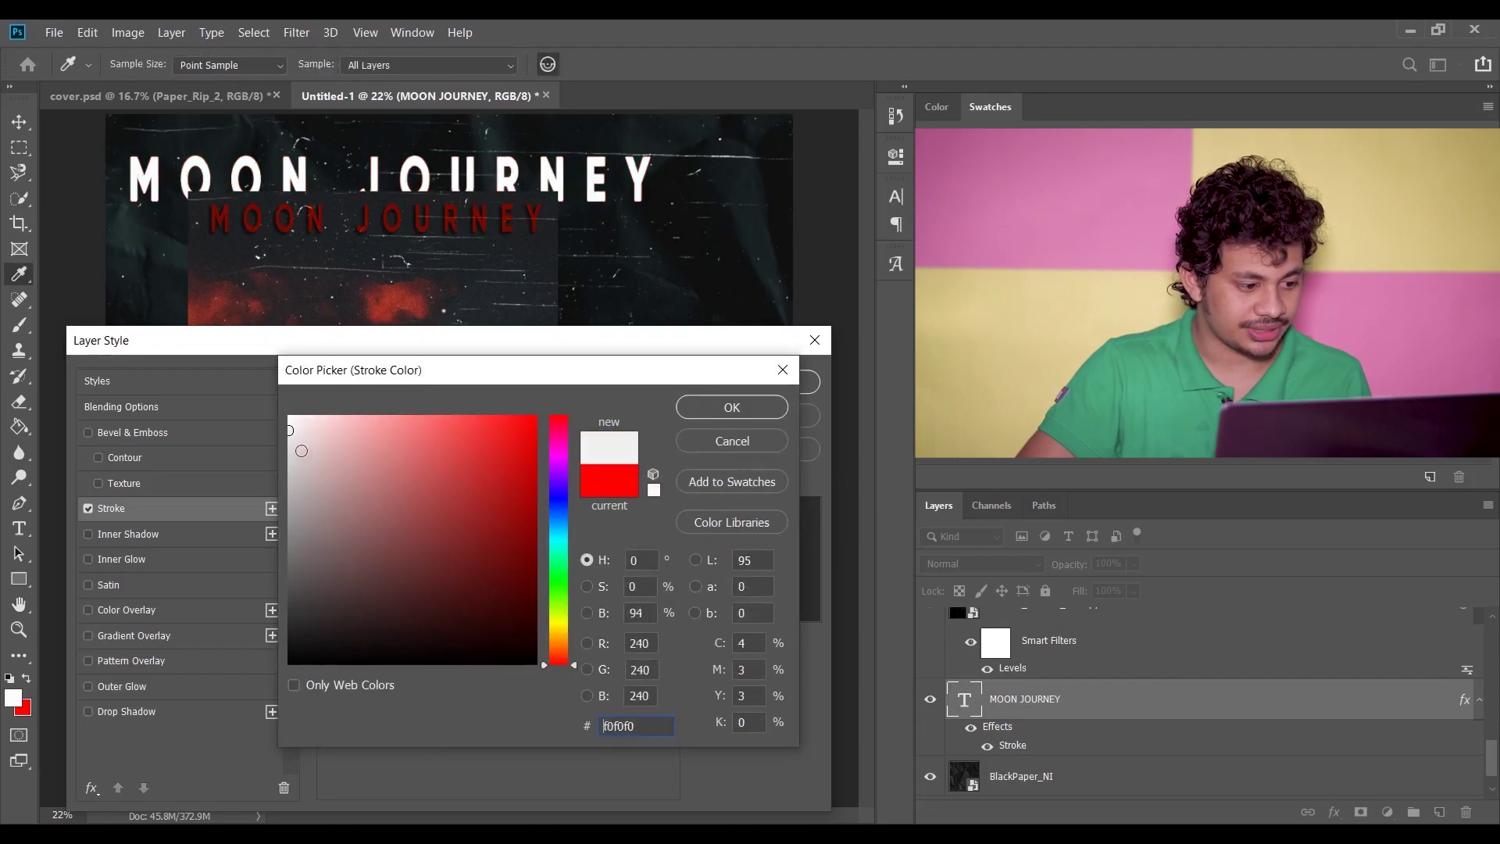
click(732, 407)
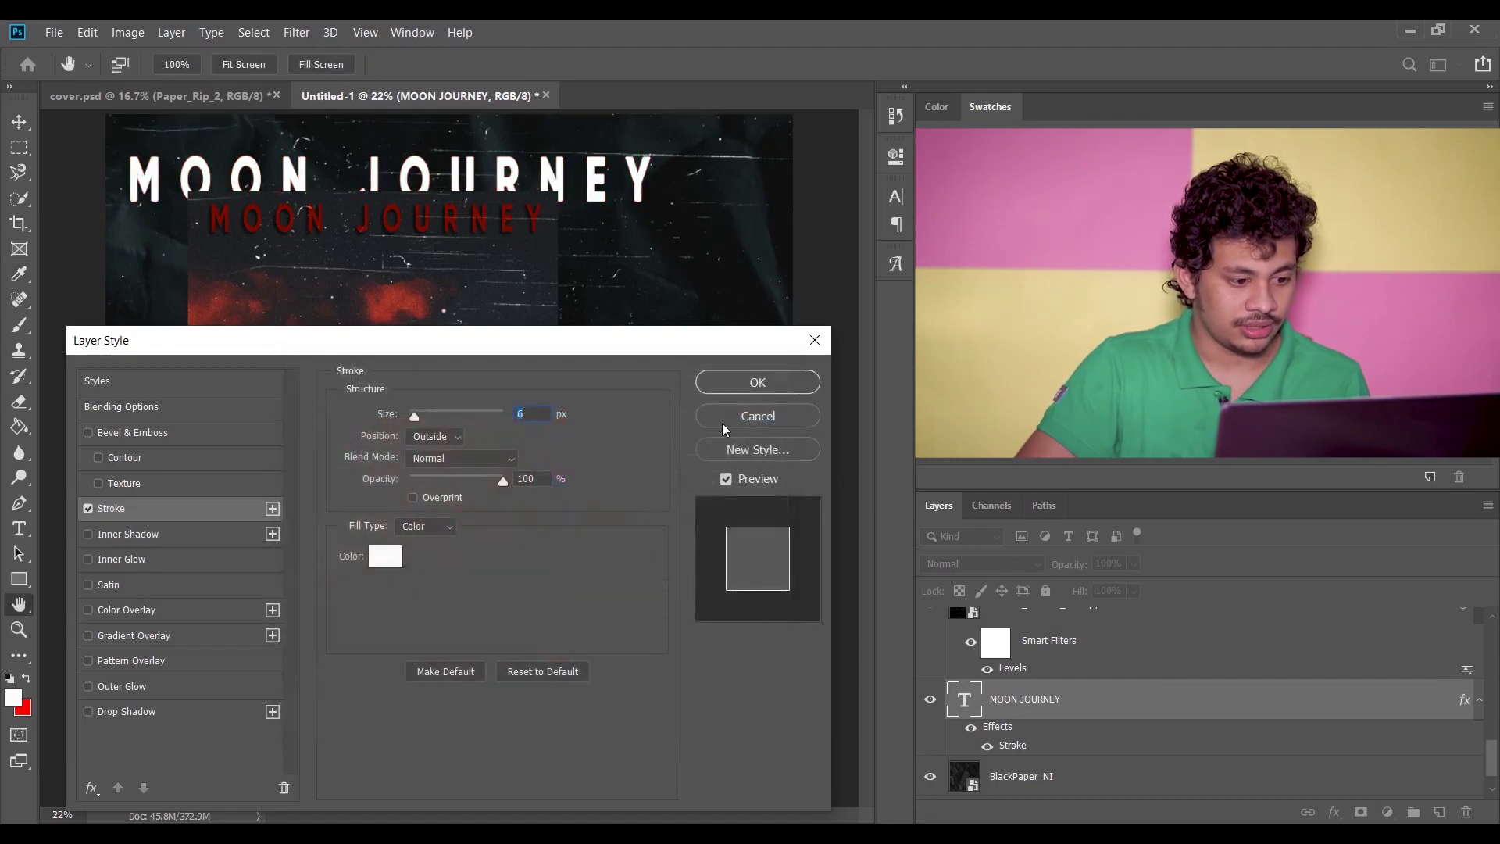
click(746, 384)
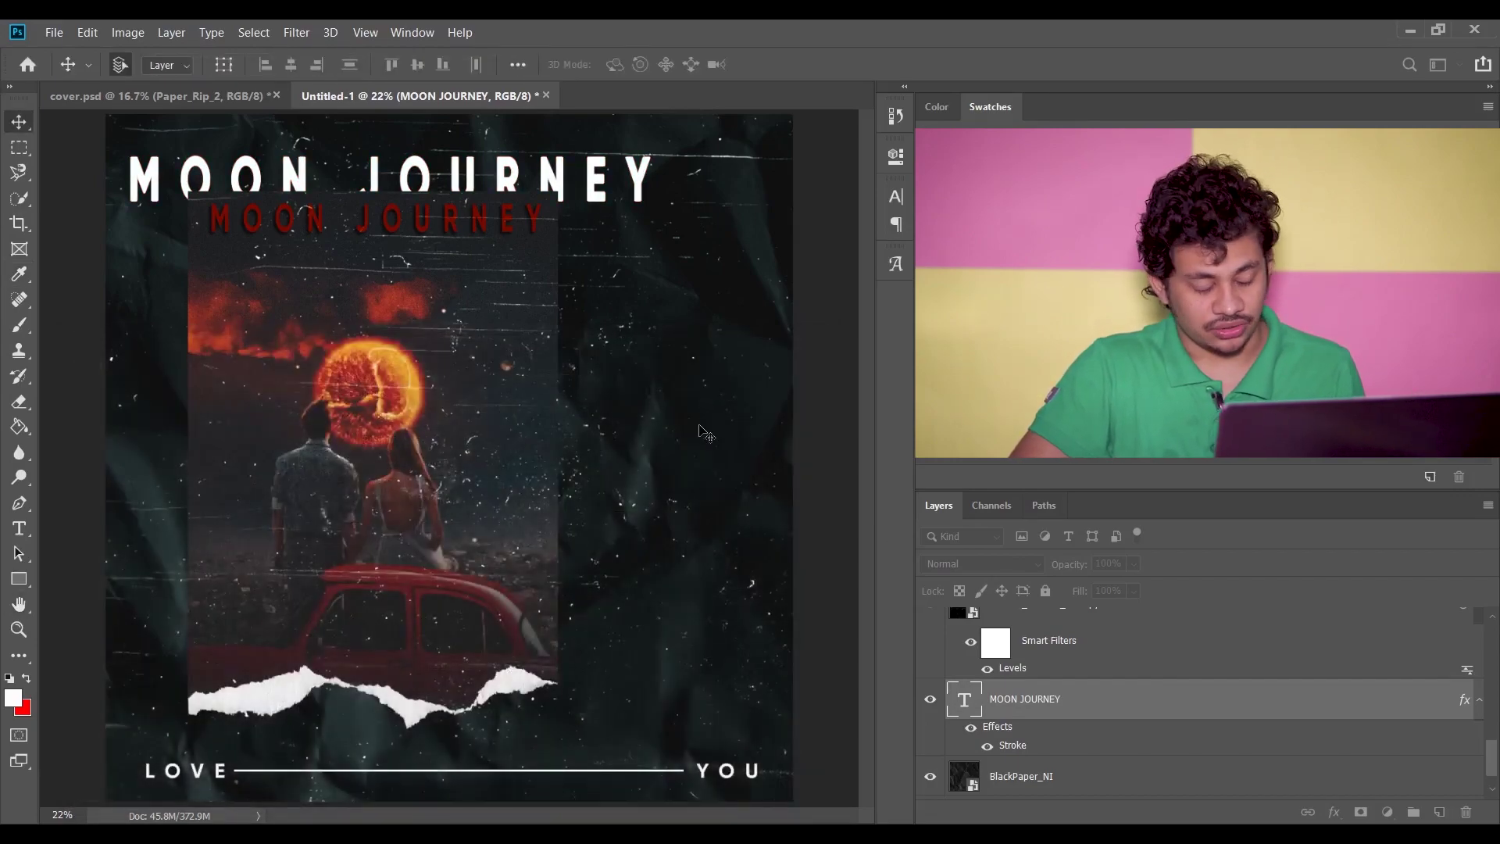
Set the title layer's Fill to 0% and its Opacity to about 64%
click(1134, 591)
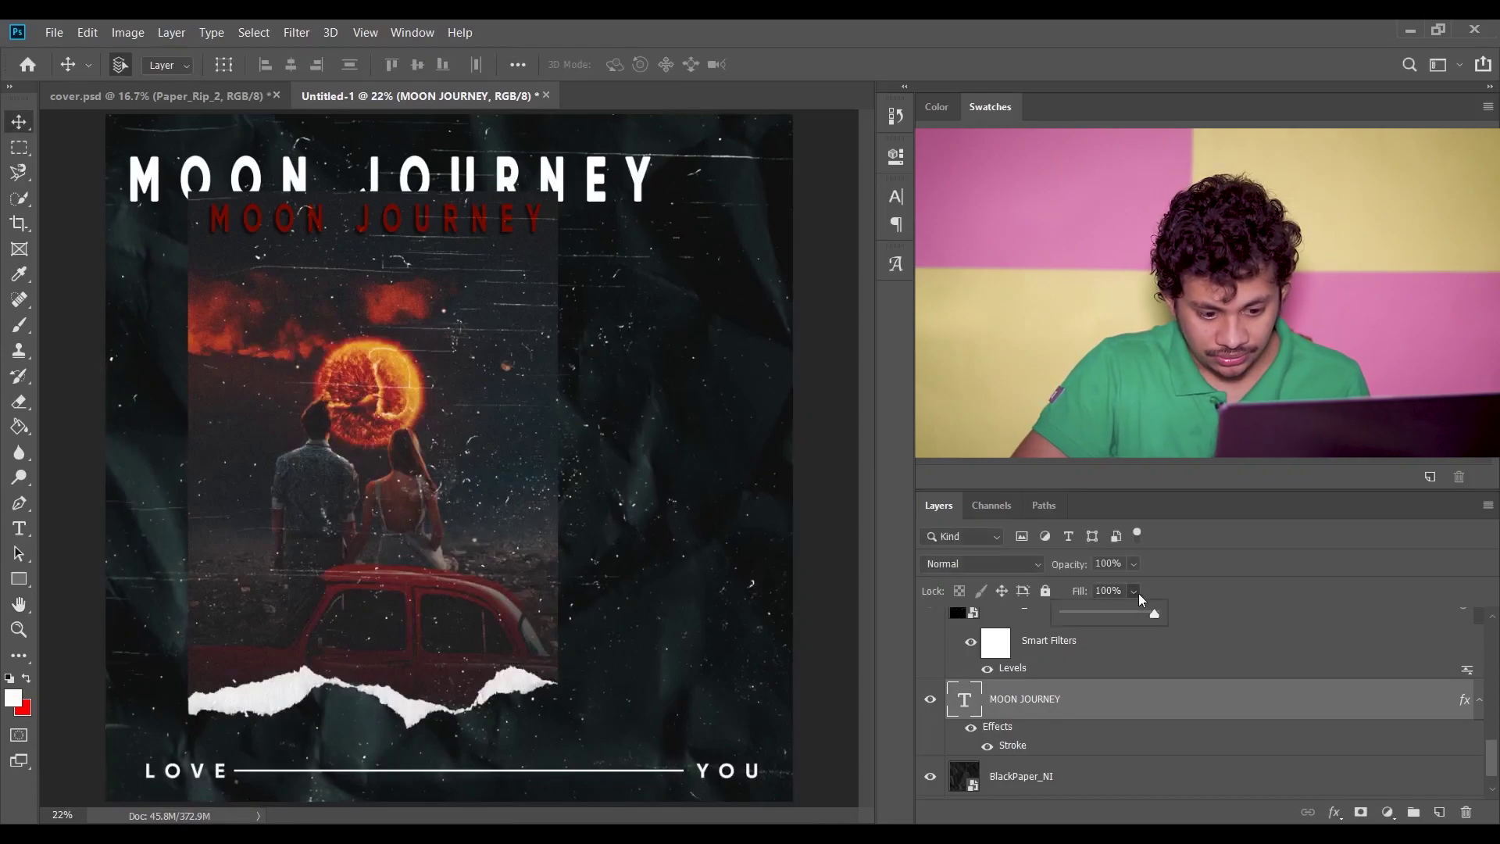
click(1146, 613)
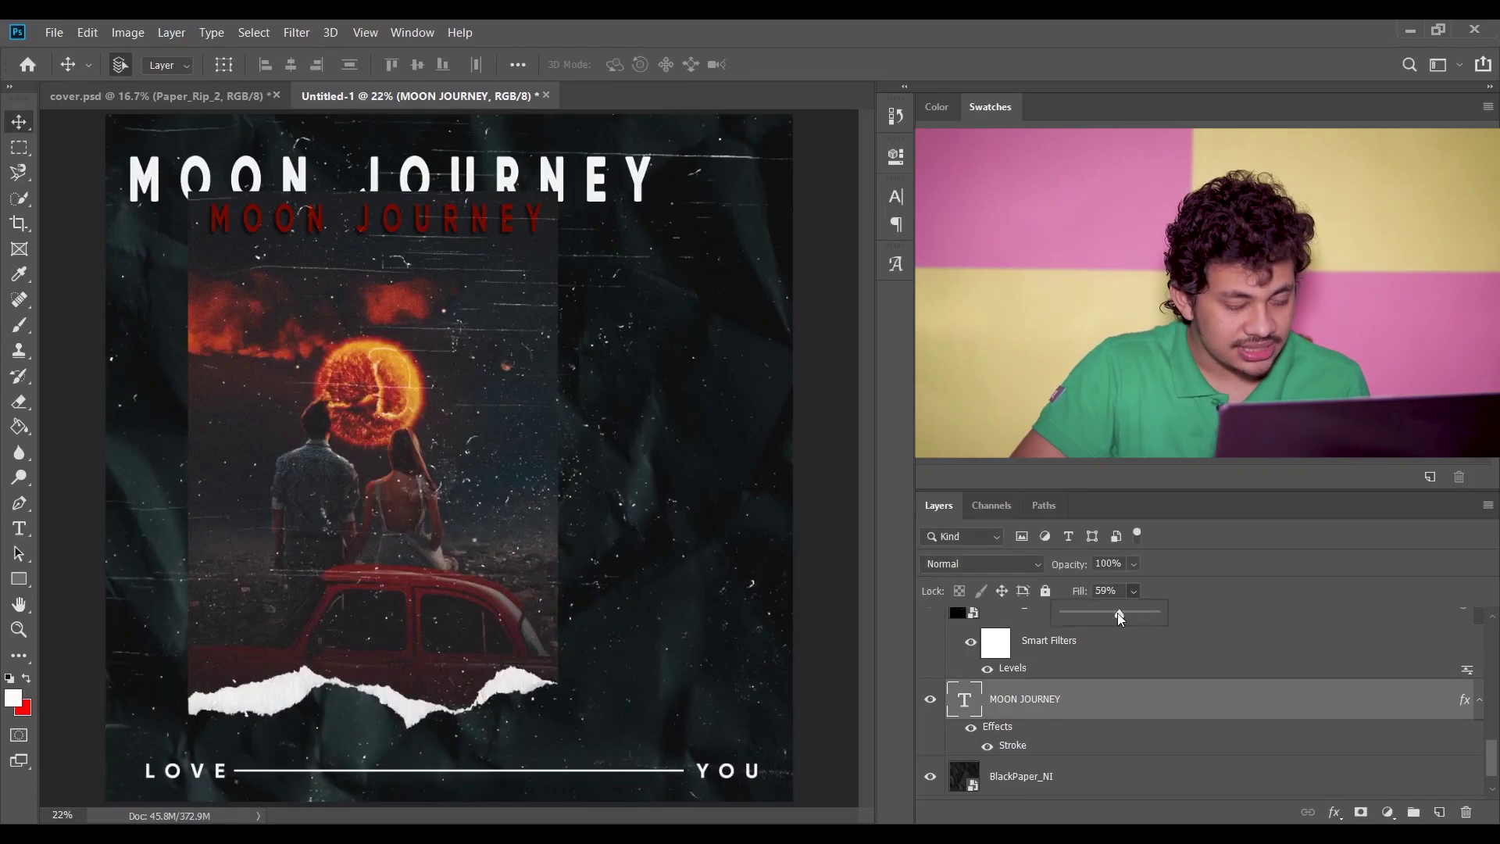
drag(1119, 613, 1096, 614)
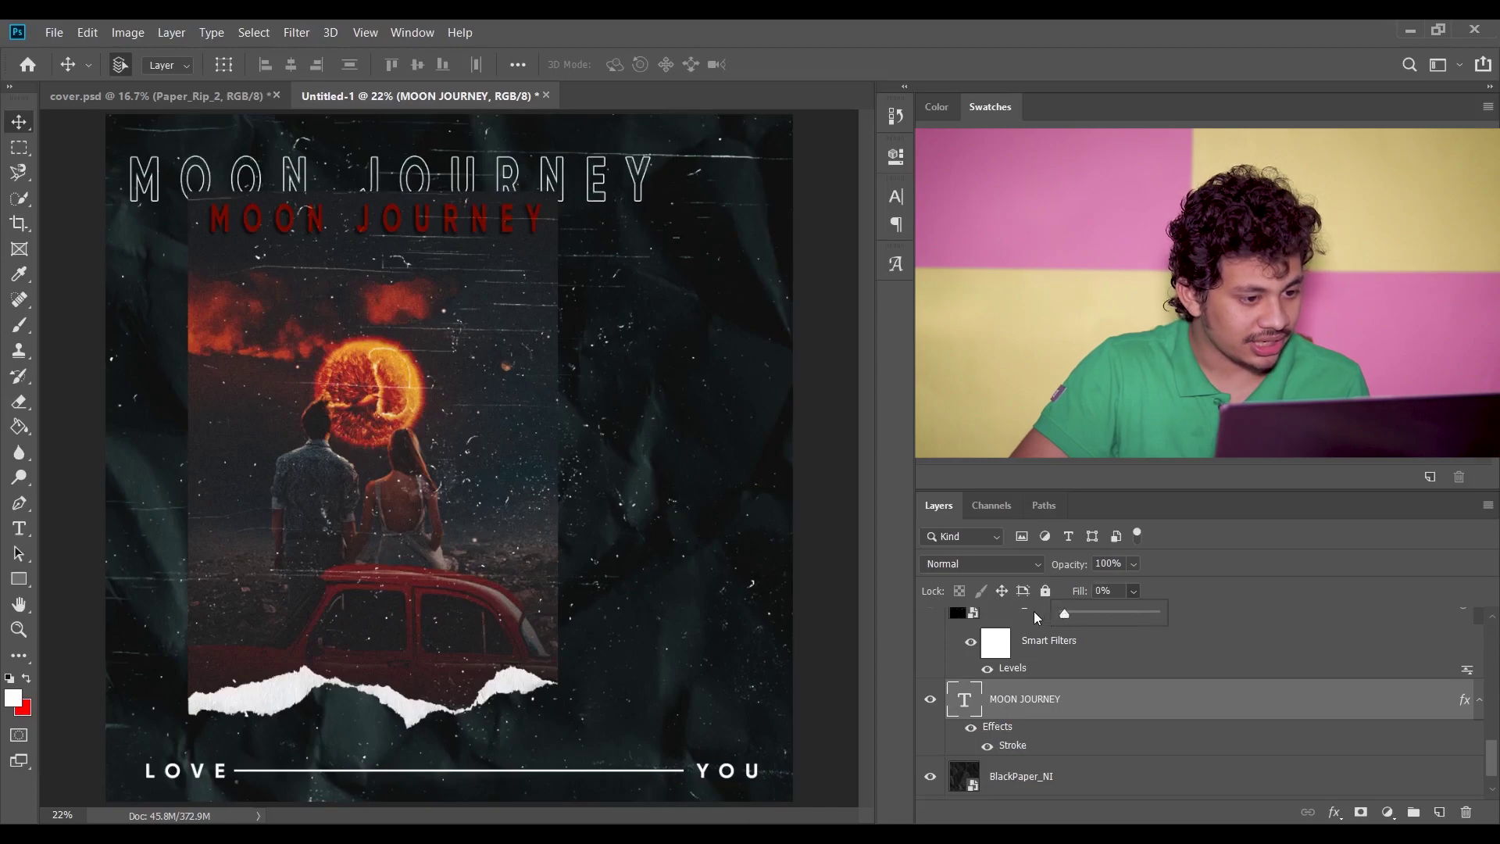
click(1169, 670)
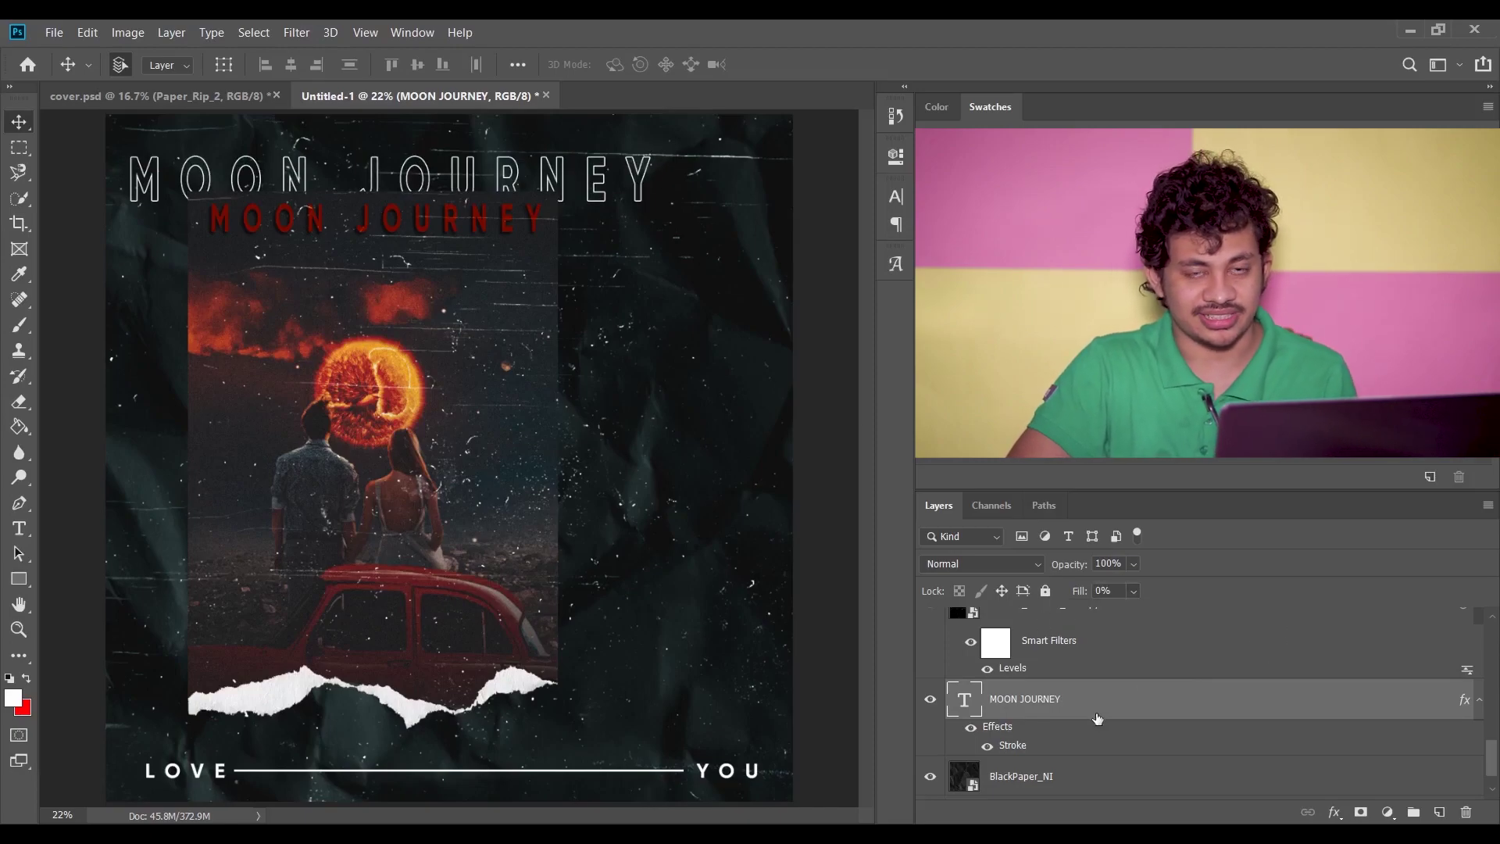
click(1134, 567)
click(1114, 586)
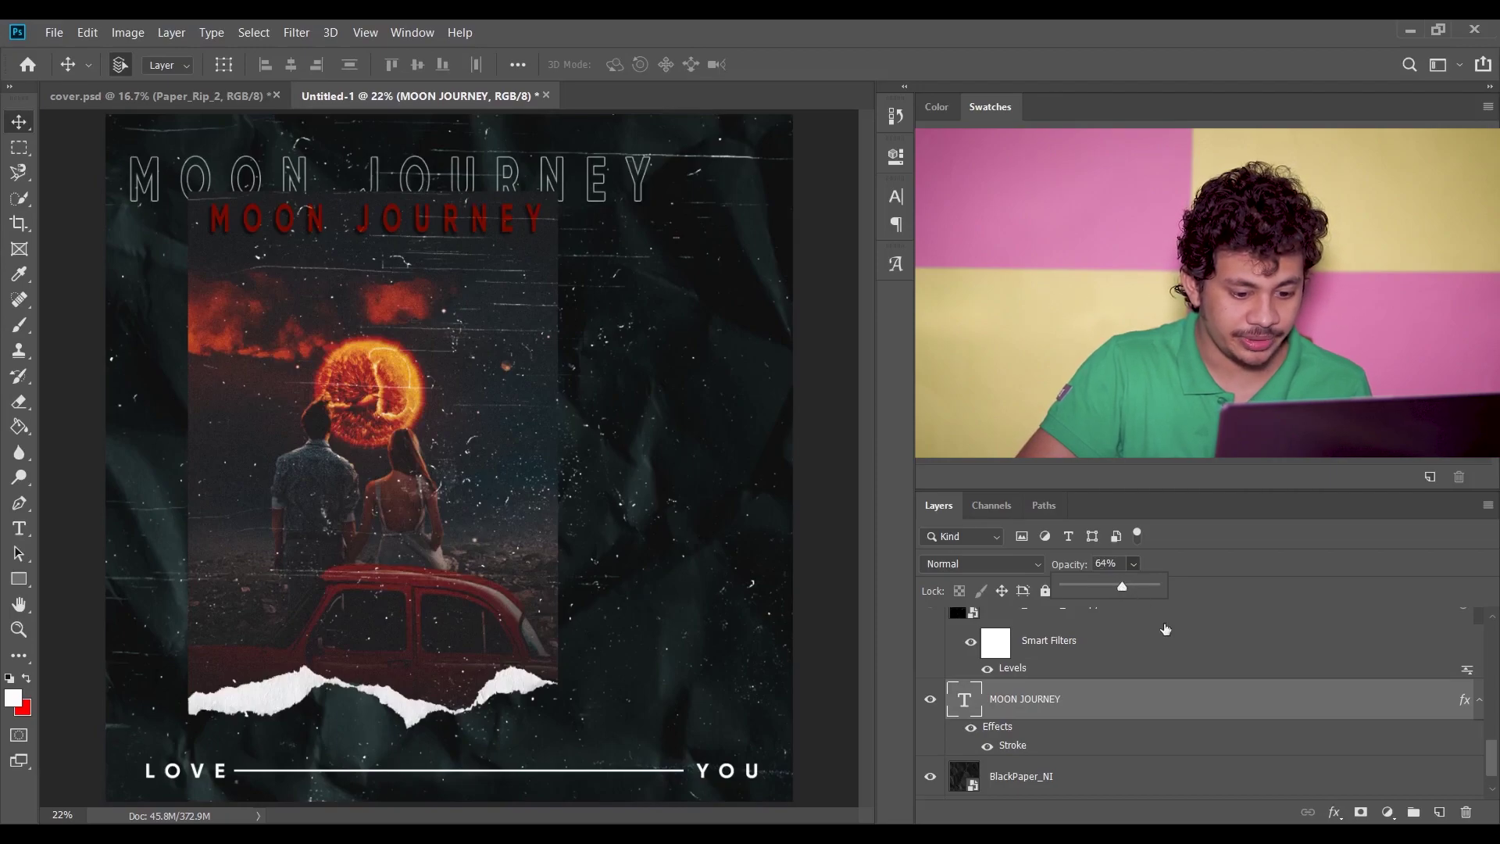
click(1047, 652)
scroll(1002, 691, down, 2)
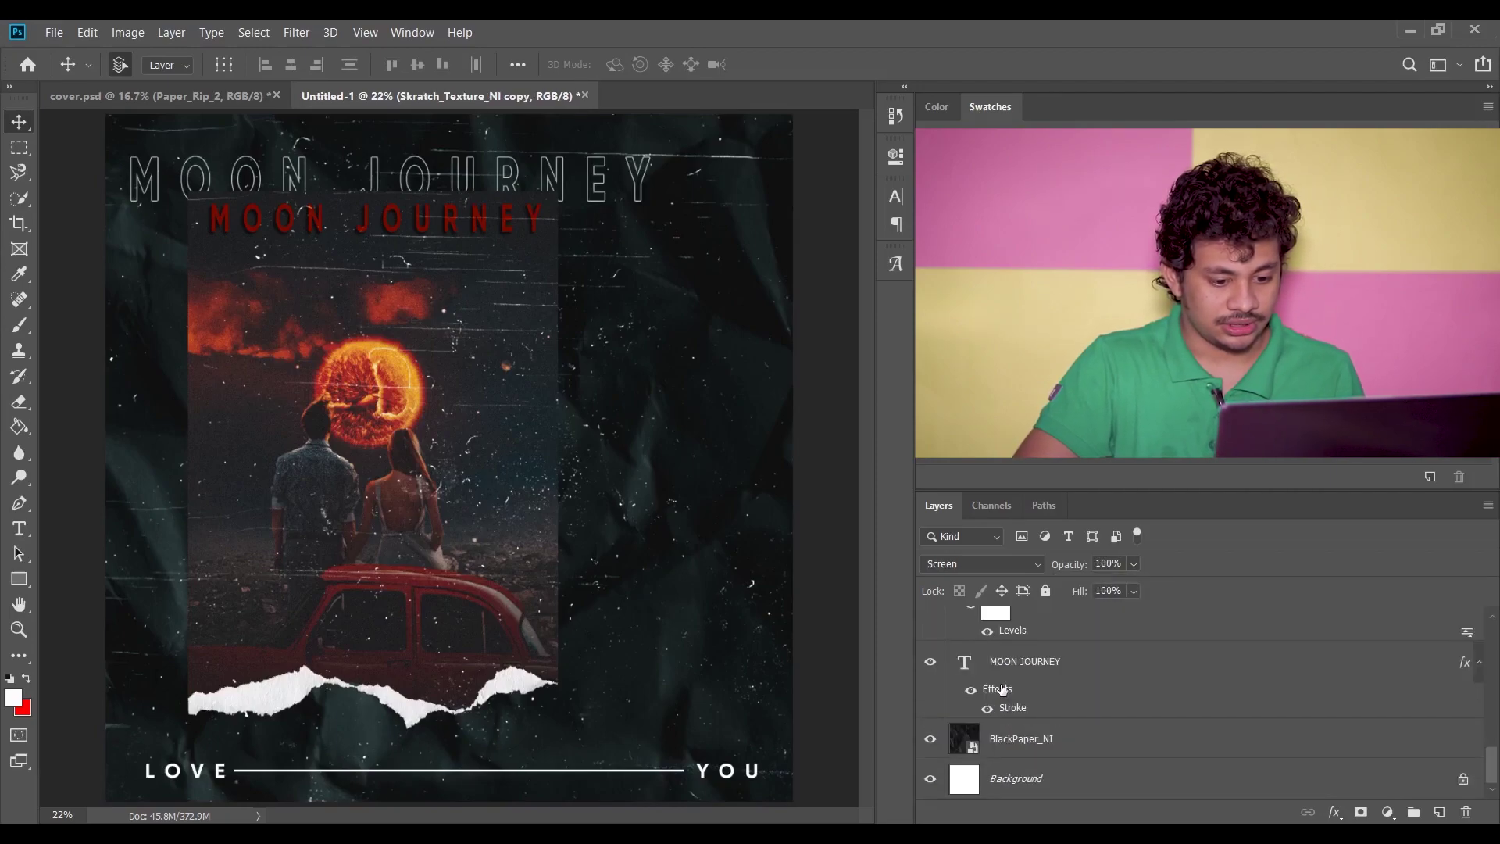
Type LOVE as a new text layer on the photo, sized 151 pt, and move it lower
click(931, 663)
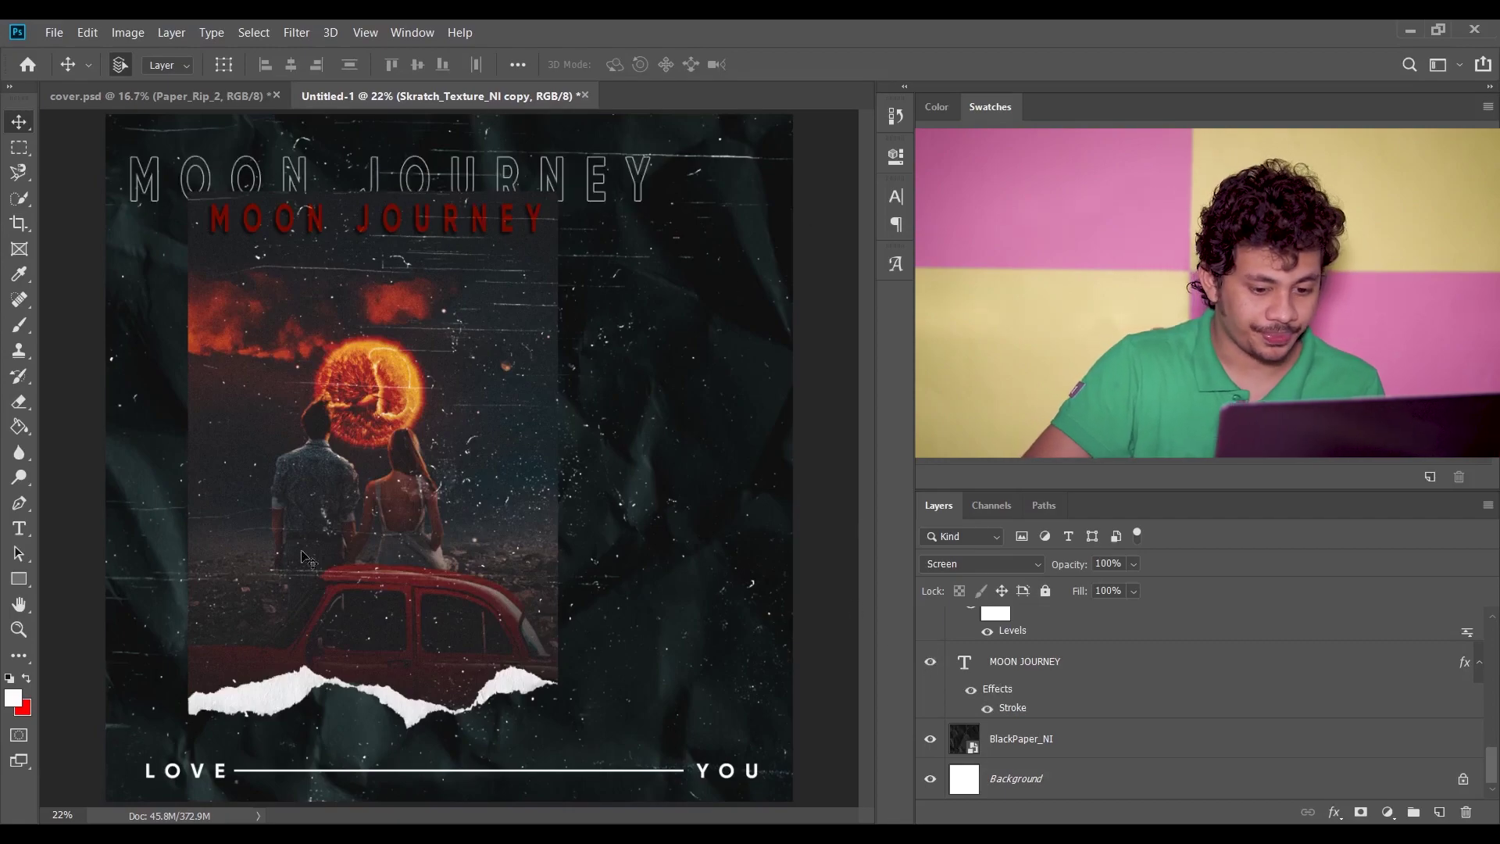
scroll(1085, 629, up, 5)
click(1088, 629)
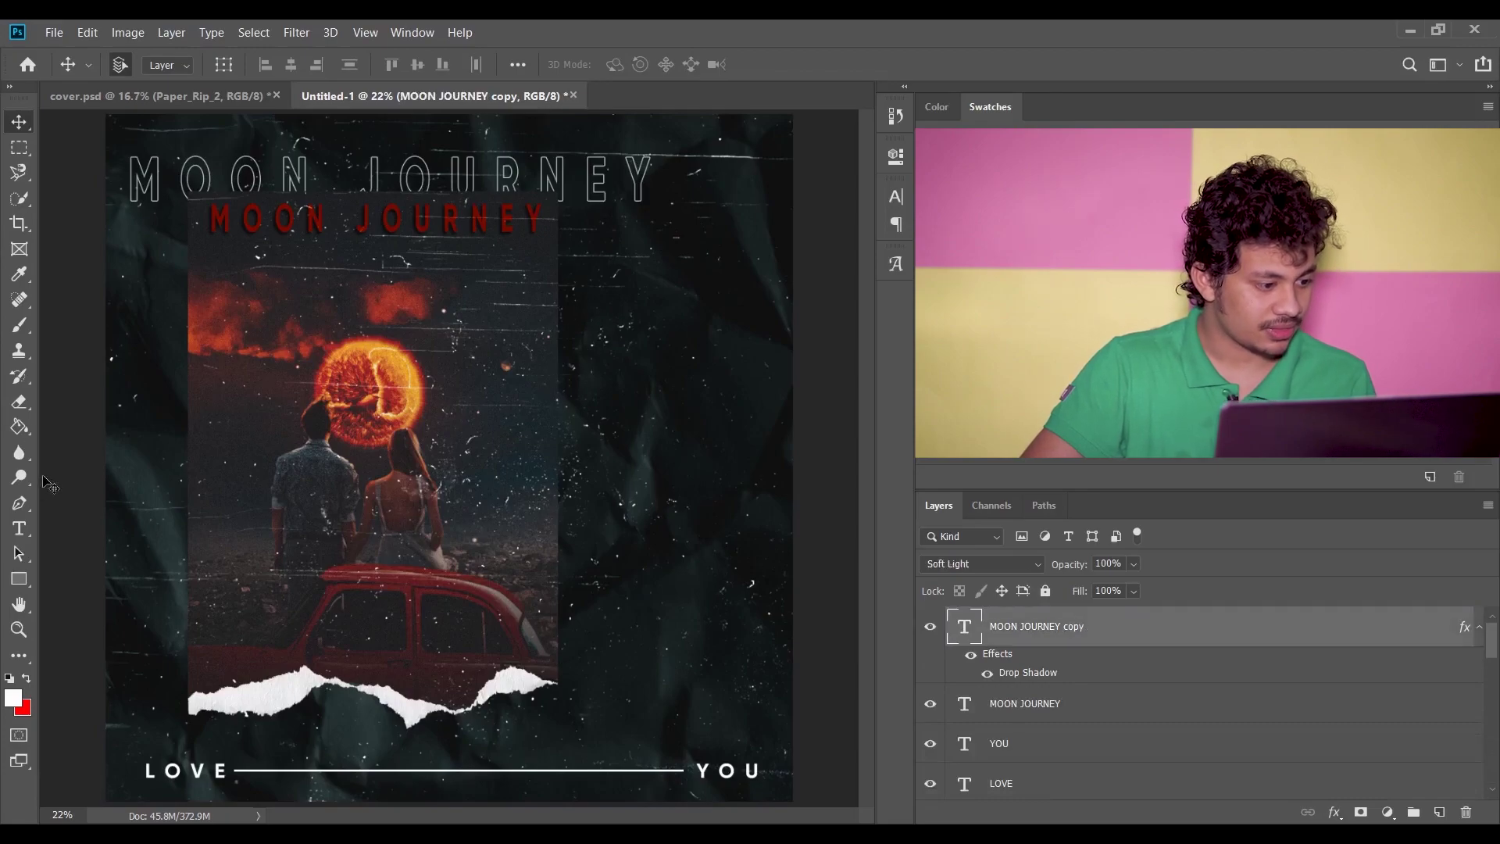
click(18, 528)
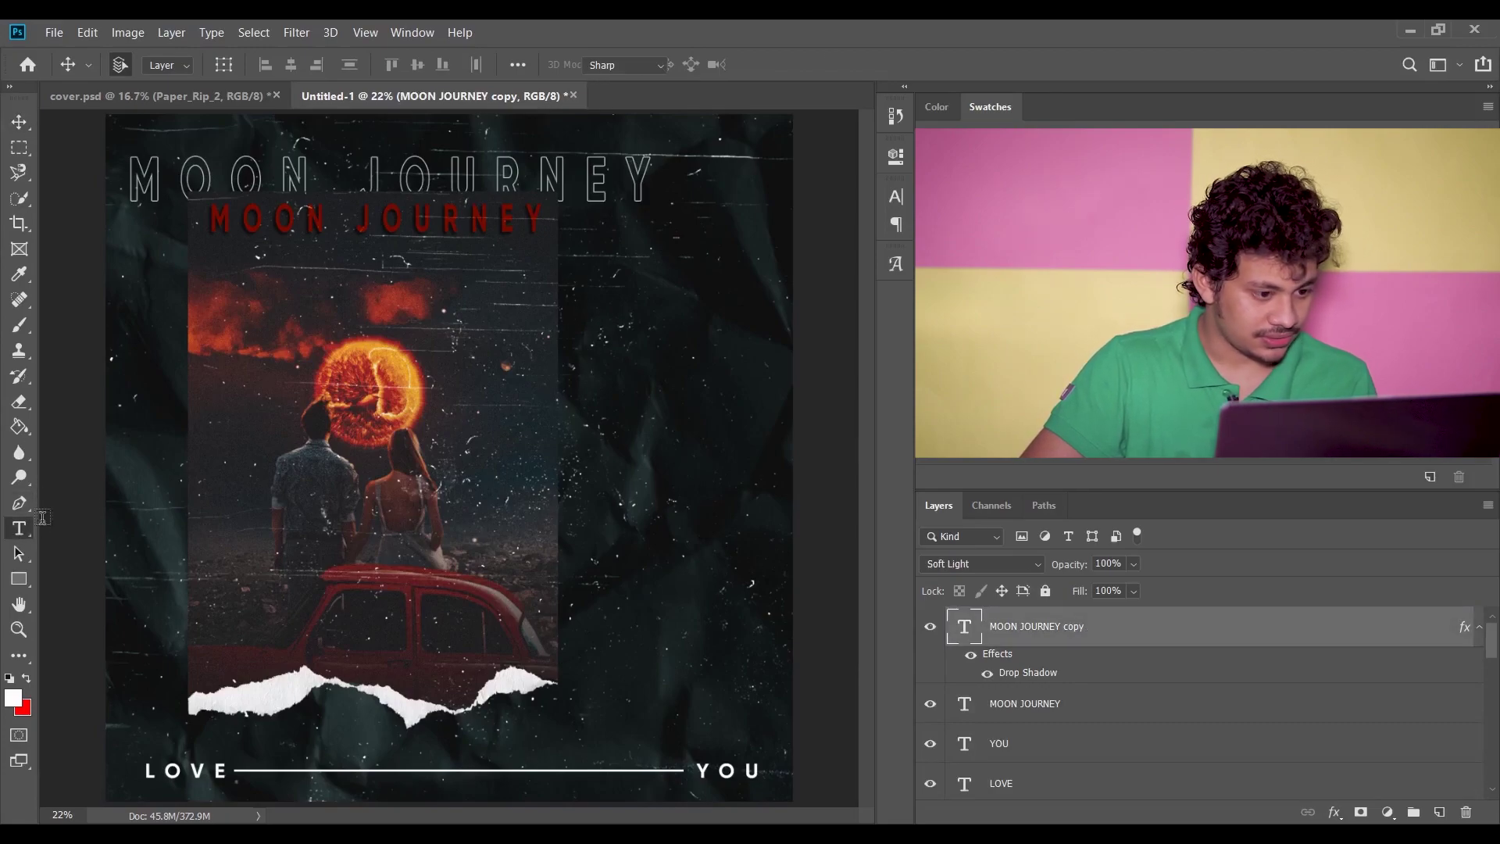
click(567, 291)
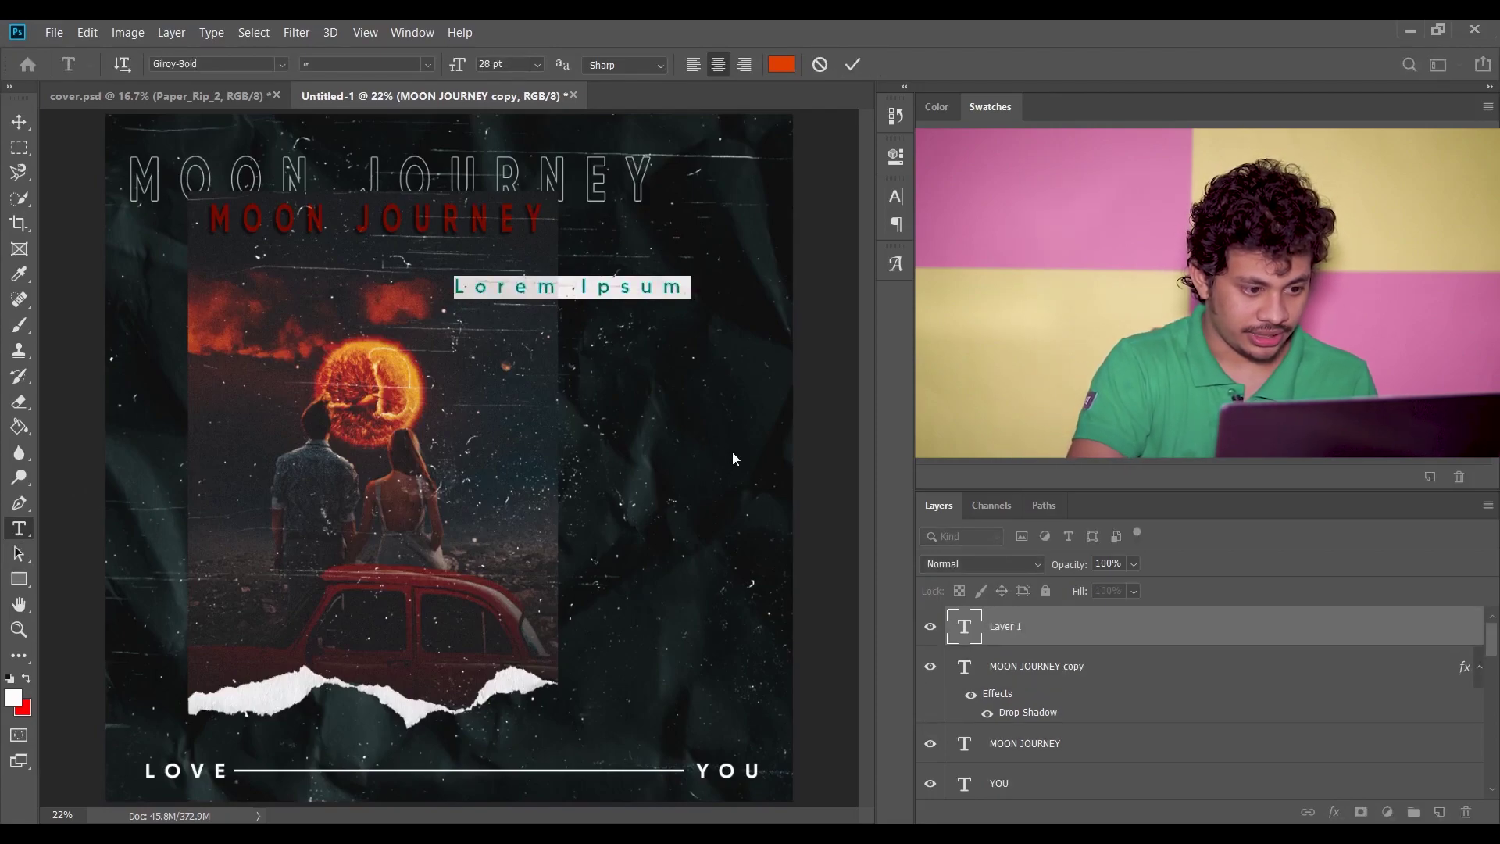
text(LO)
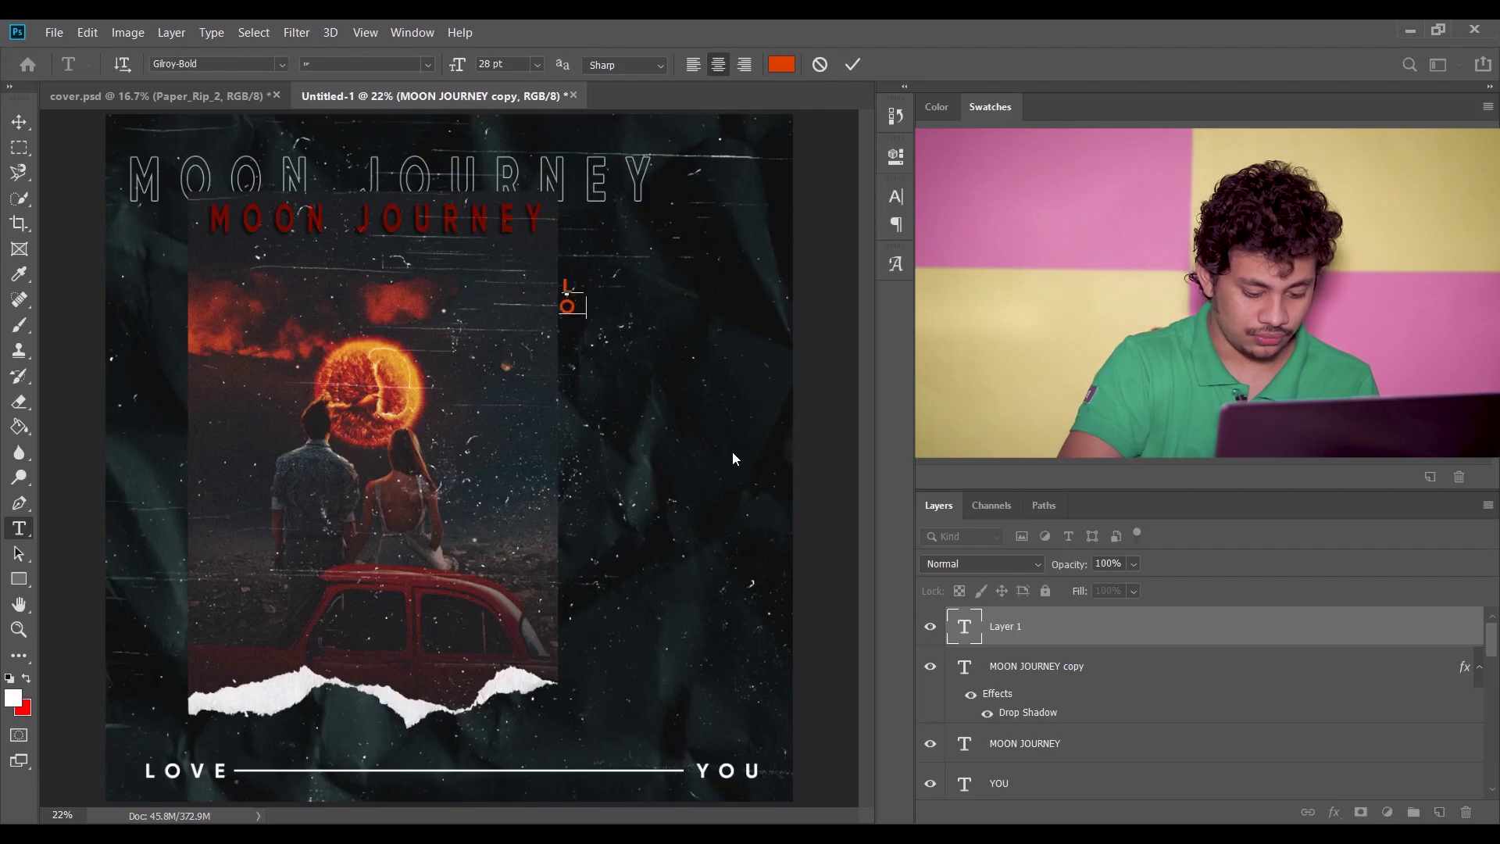
text(VE)
key(ctrl+a)
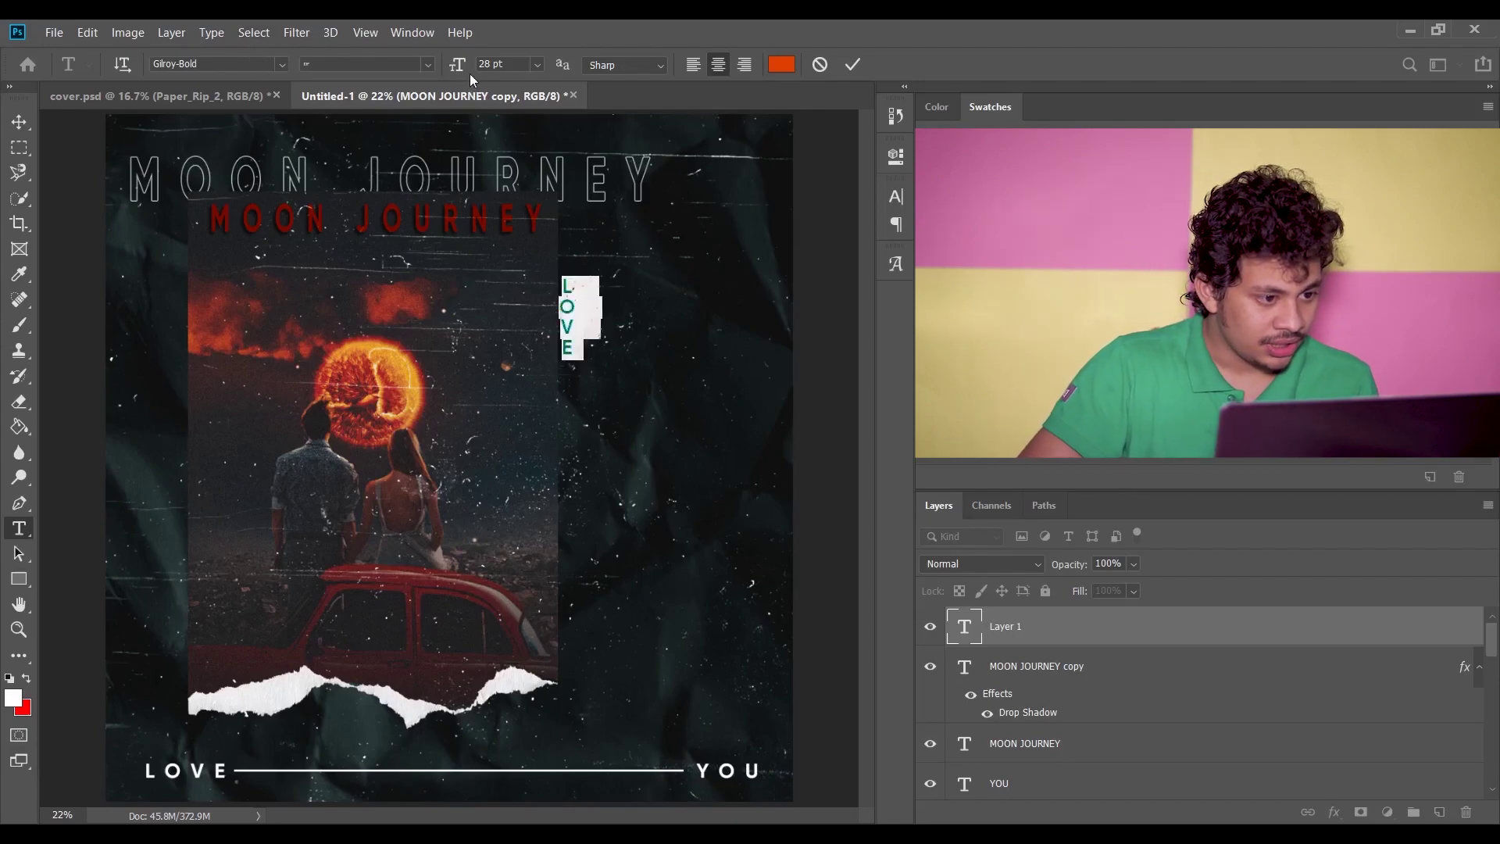
drag(462, 64, 578, 114)
drag(591, 456, 586, 548)
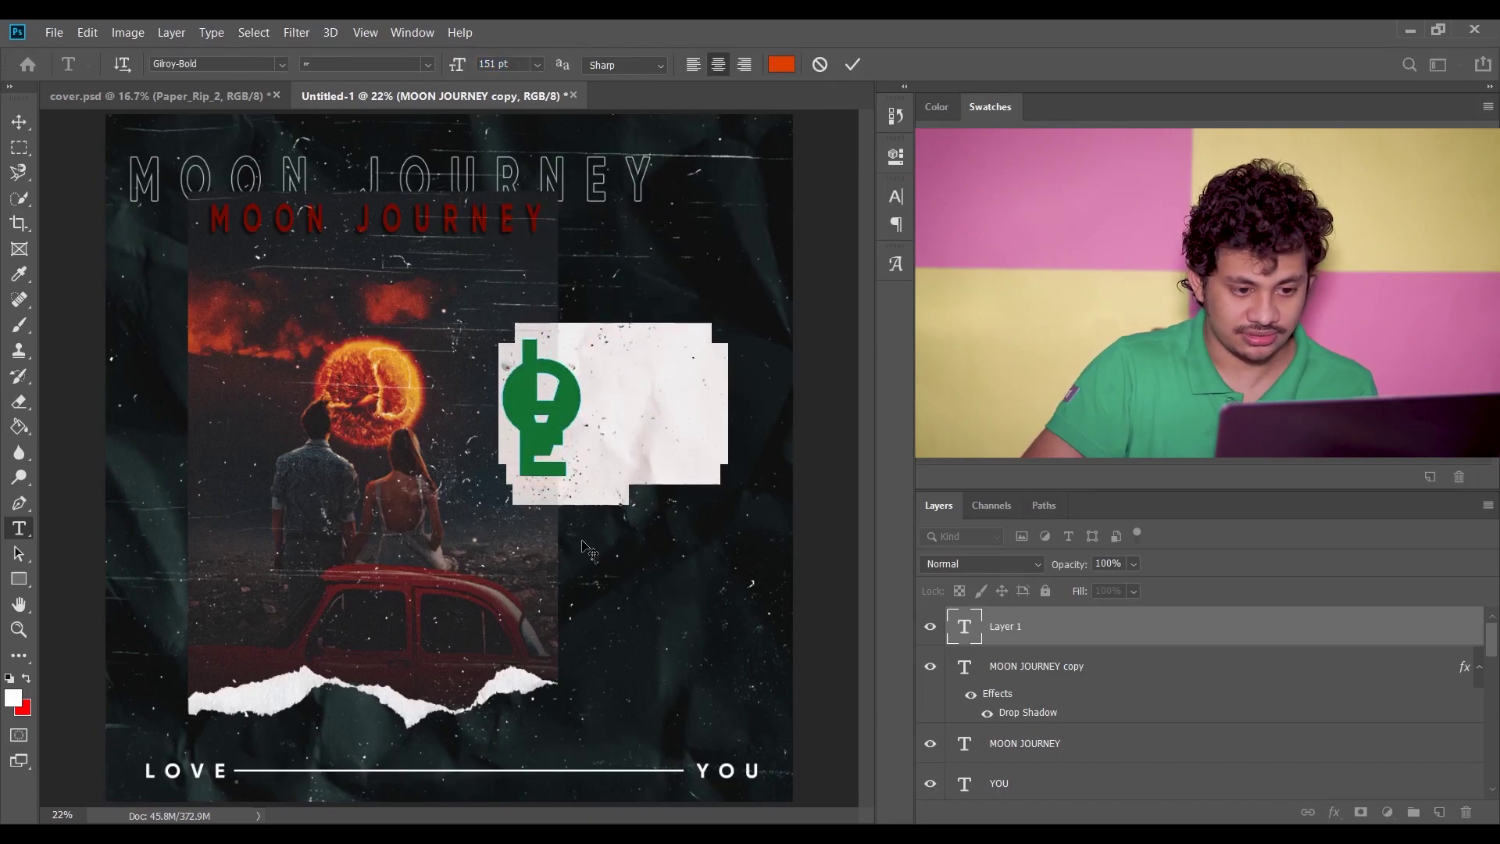
Tighten the LOVE leading from Auto to about 136 pt, raise the block, and commit it
click(896, 197)
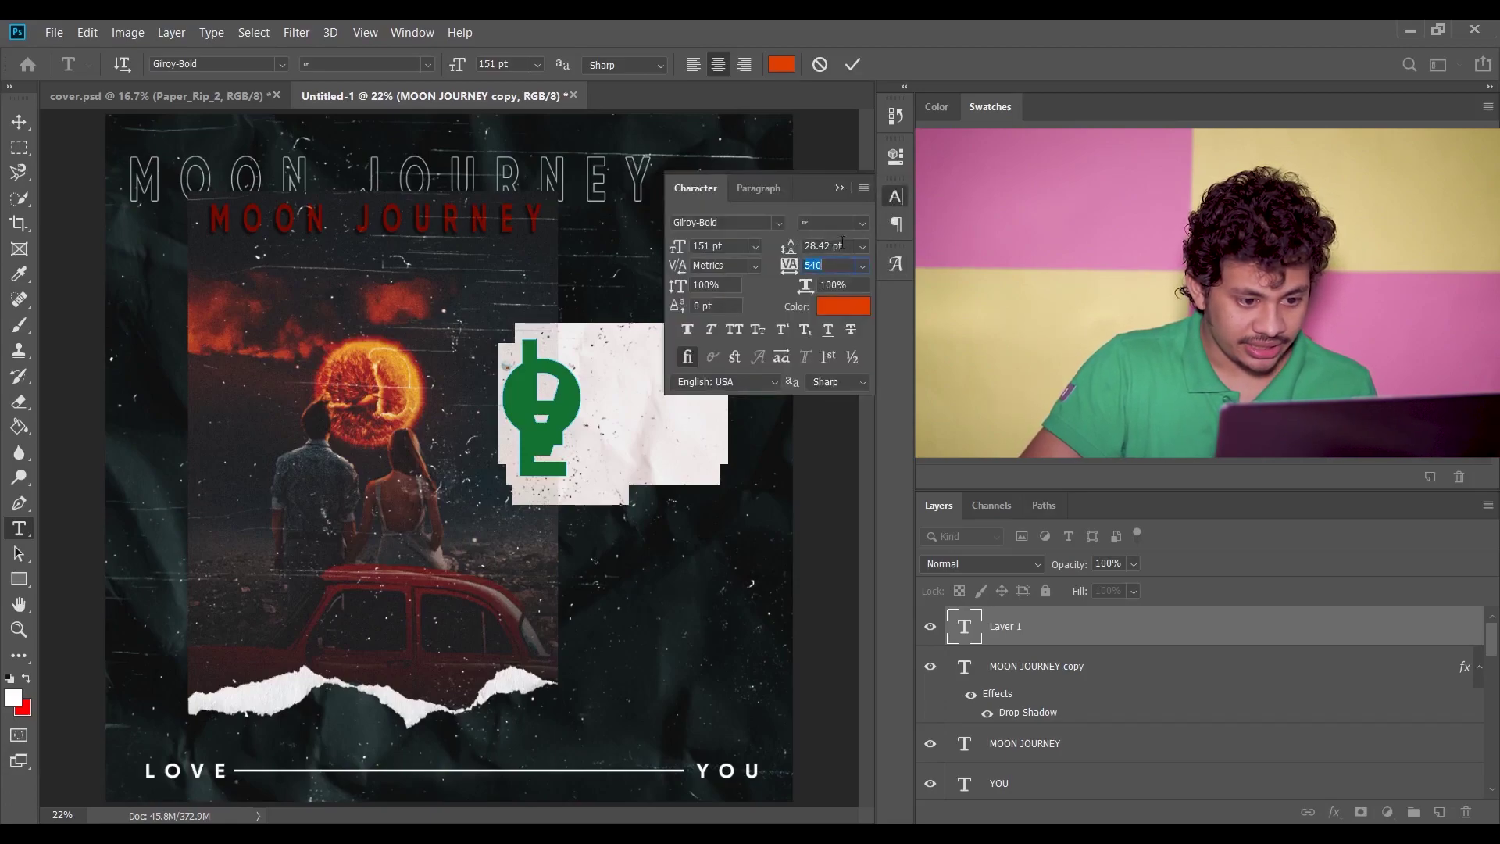
click(862, 247)
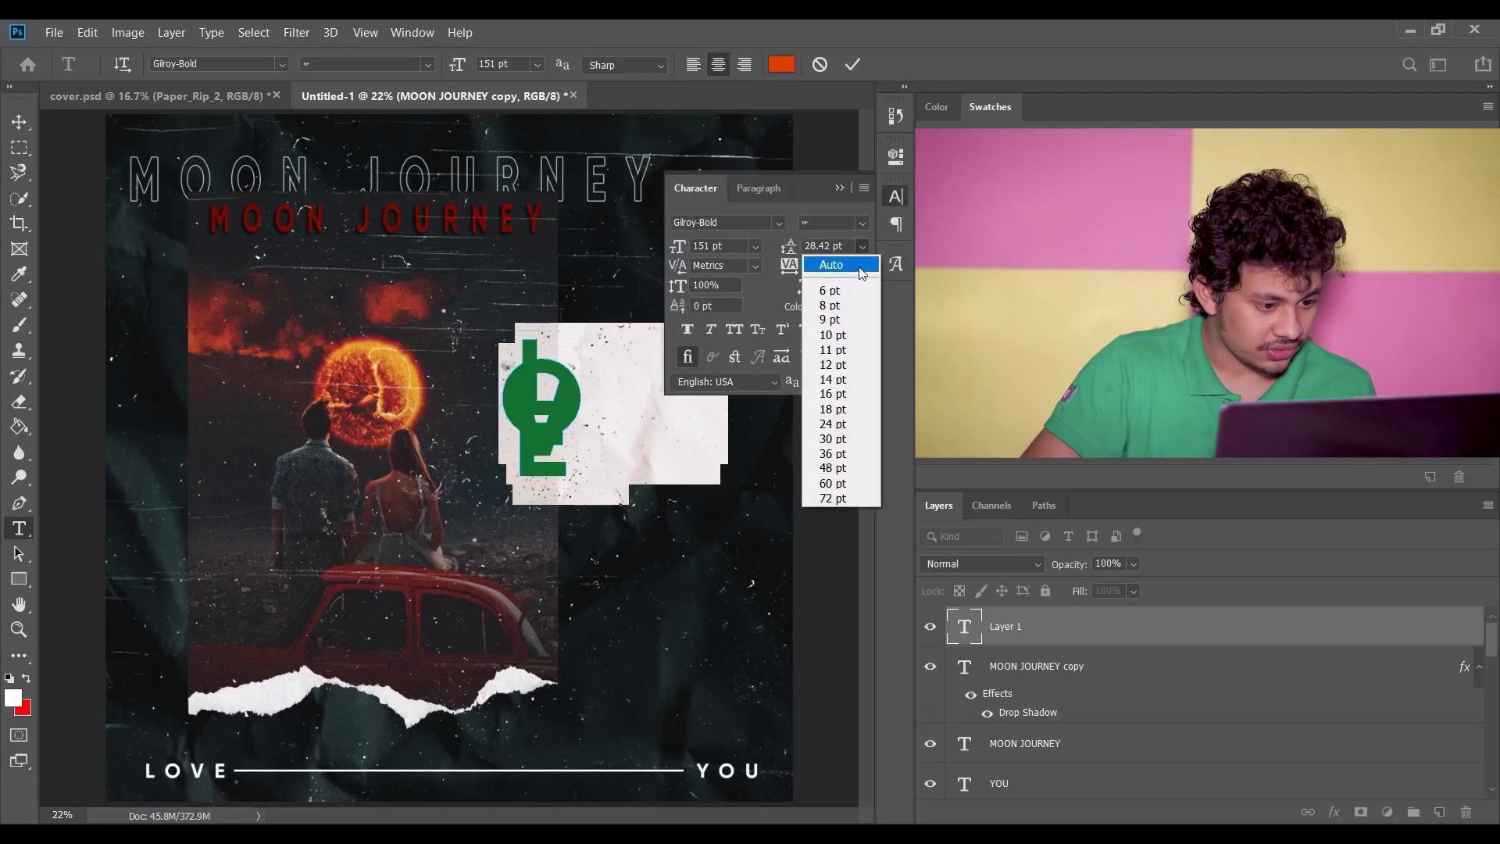
click(859, 267)
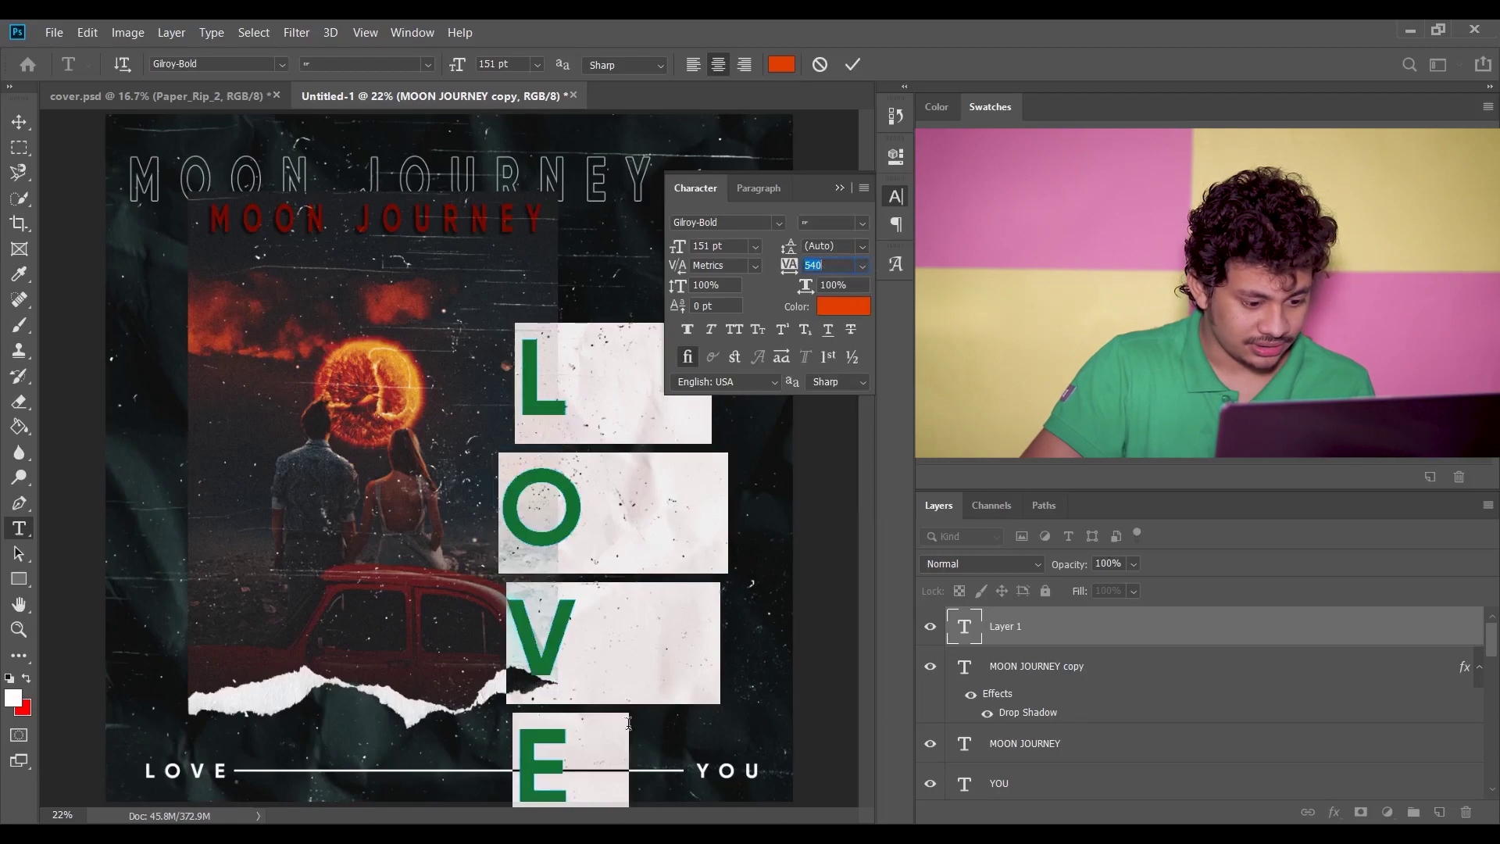
drag(664, 731, 664, 647)
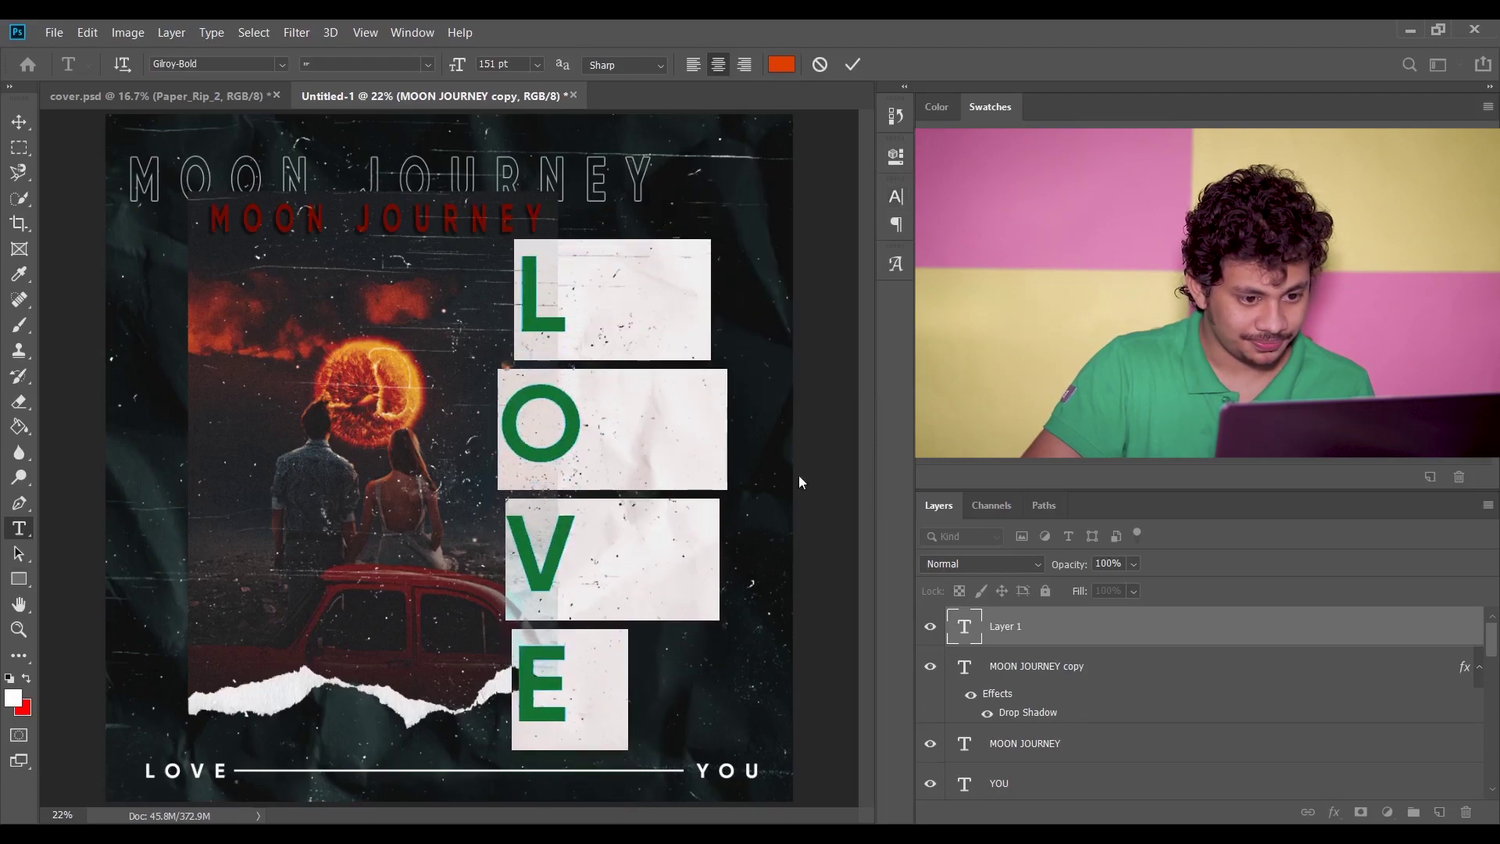
click(896, 196)
drag(786, 250, 742, 258)
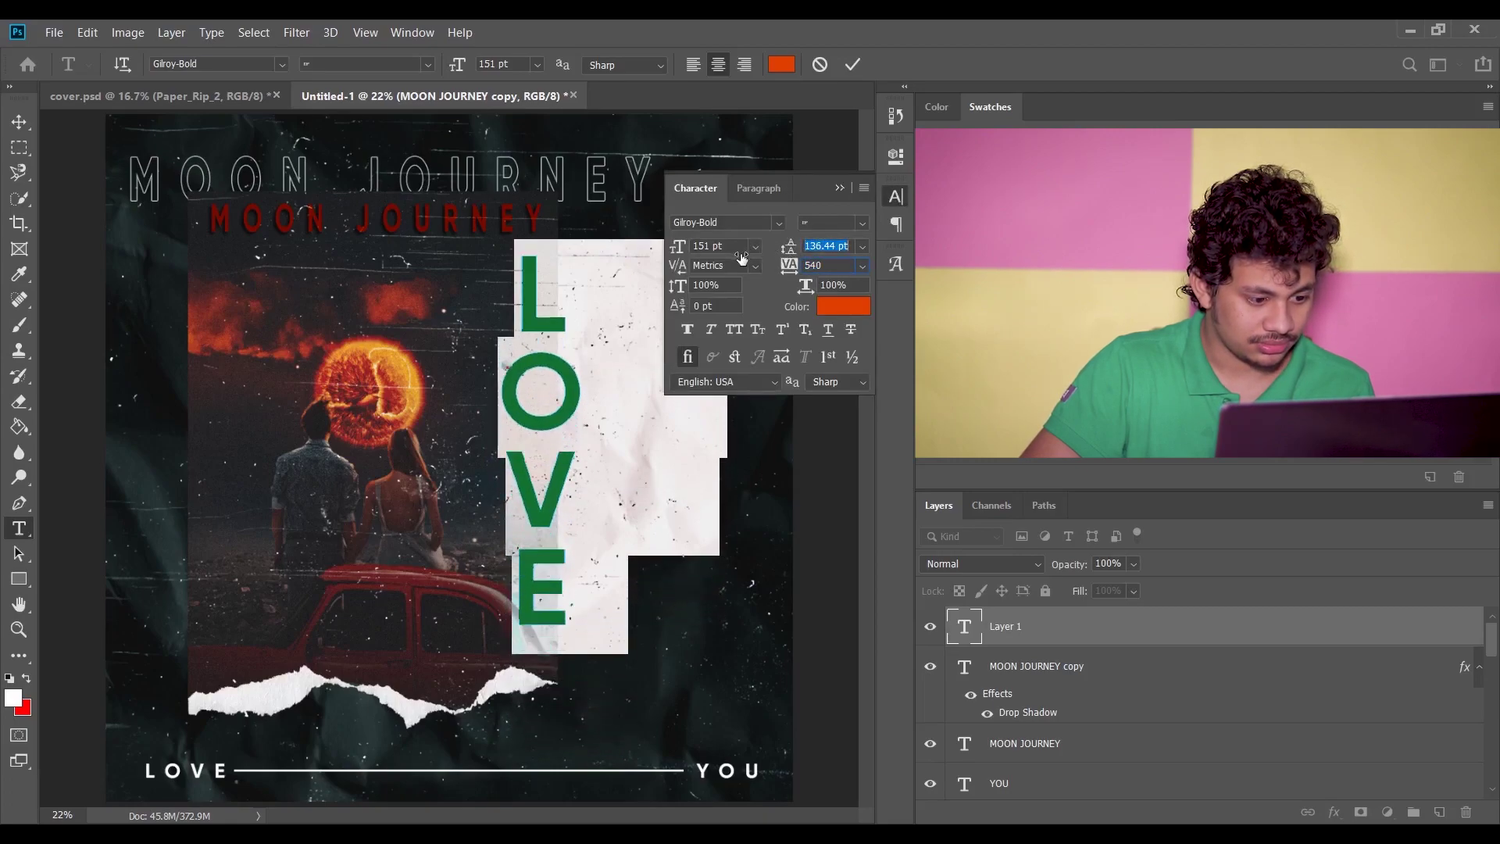
click(842, 186)
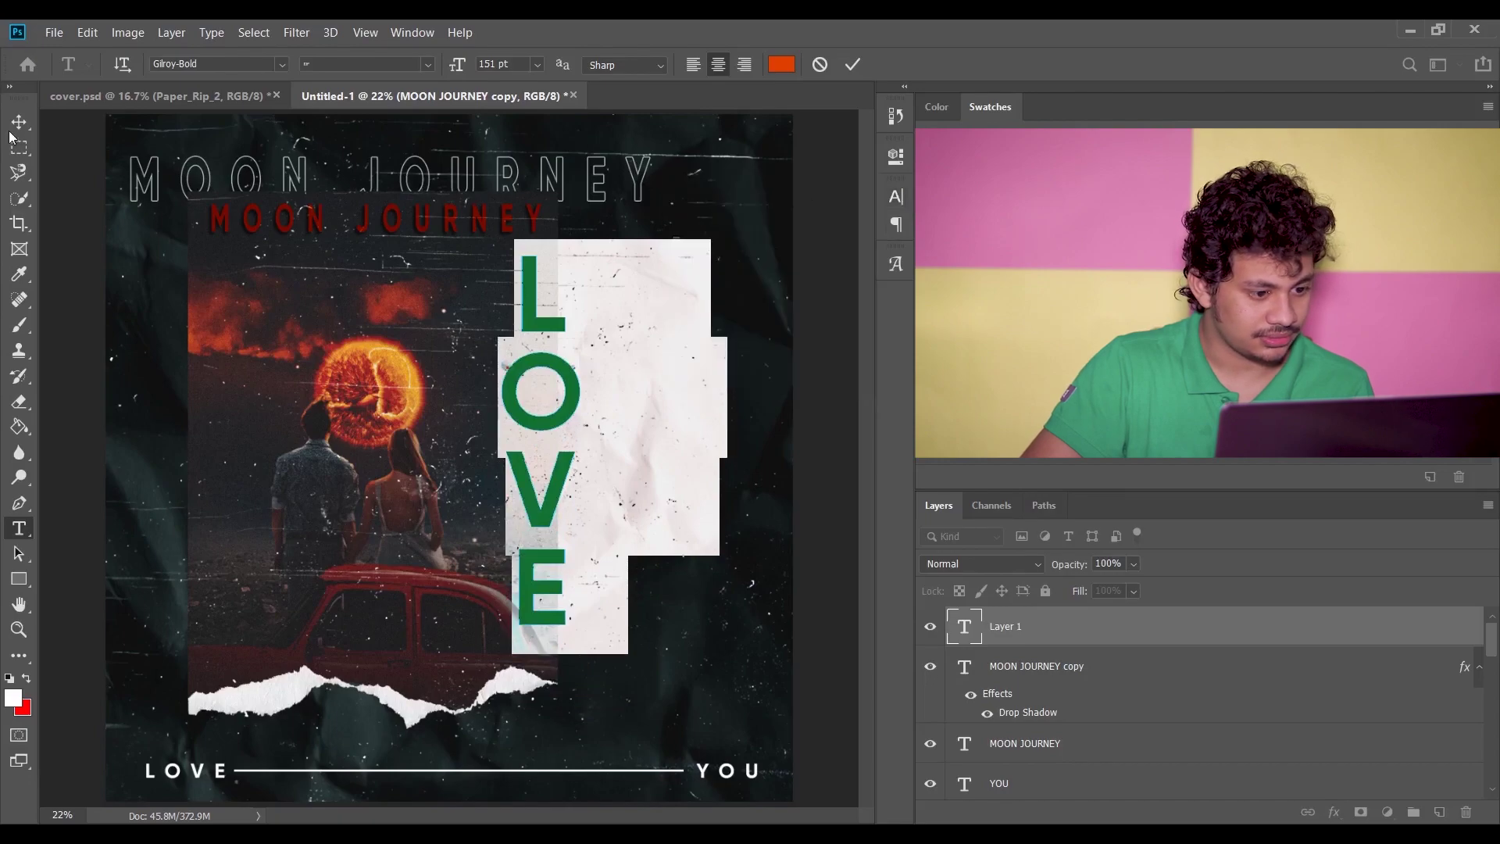
click(18, 122)
key(shift+Right)
key(shift+Right)
key(shift+Right)
key(shift+Right)
key(shift+Right)
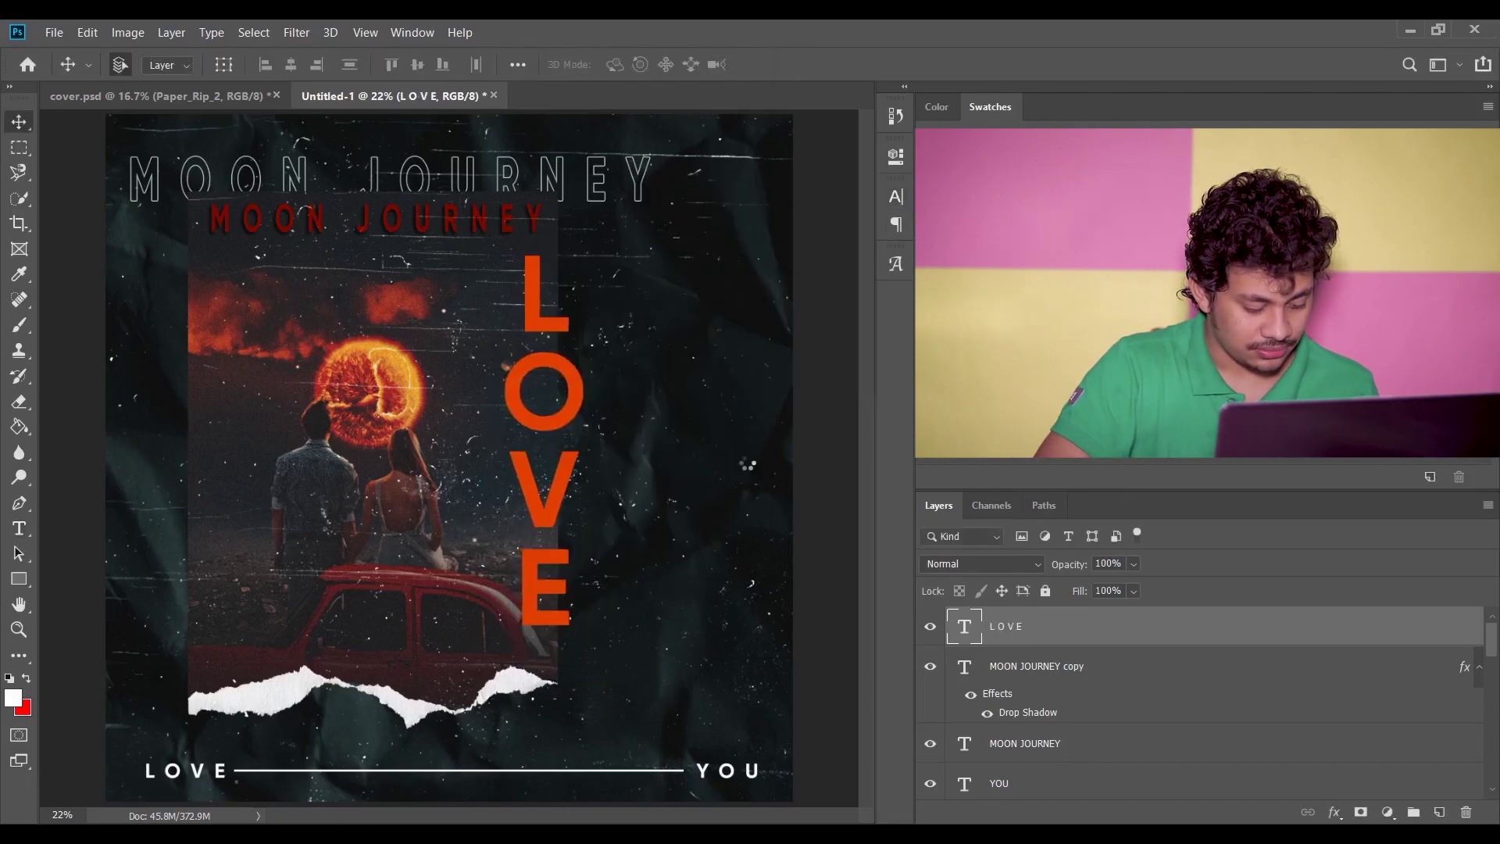
Shift the vertical LOVE text further right on the cover
key(ctrl+t)
drag(566, 380, 600, 368)
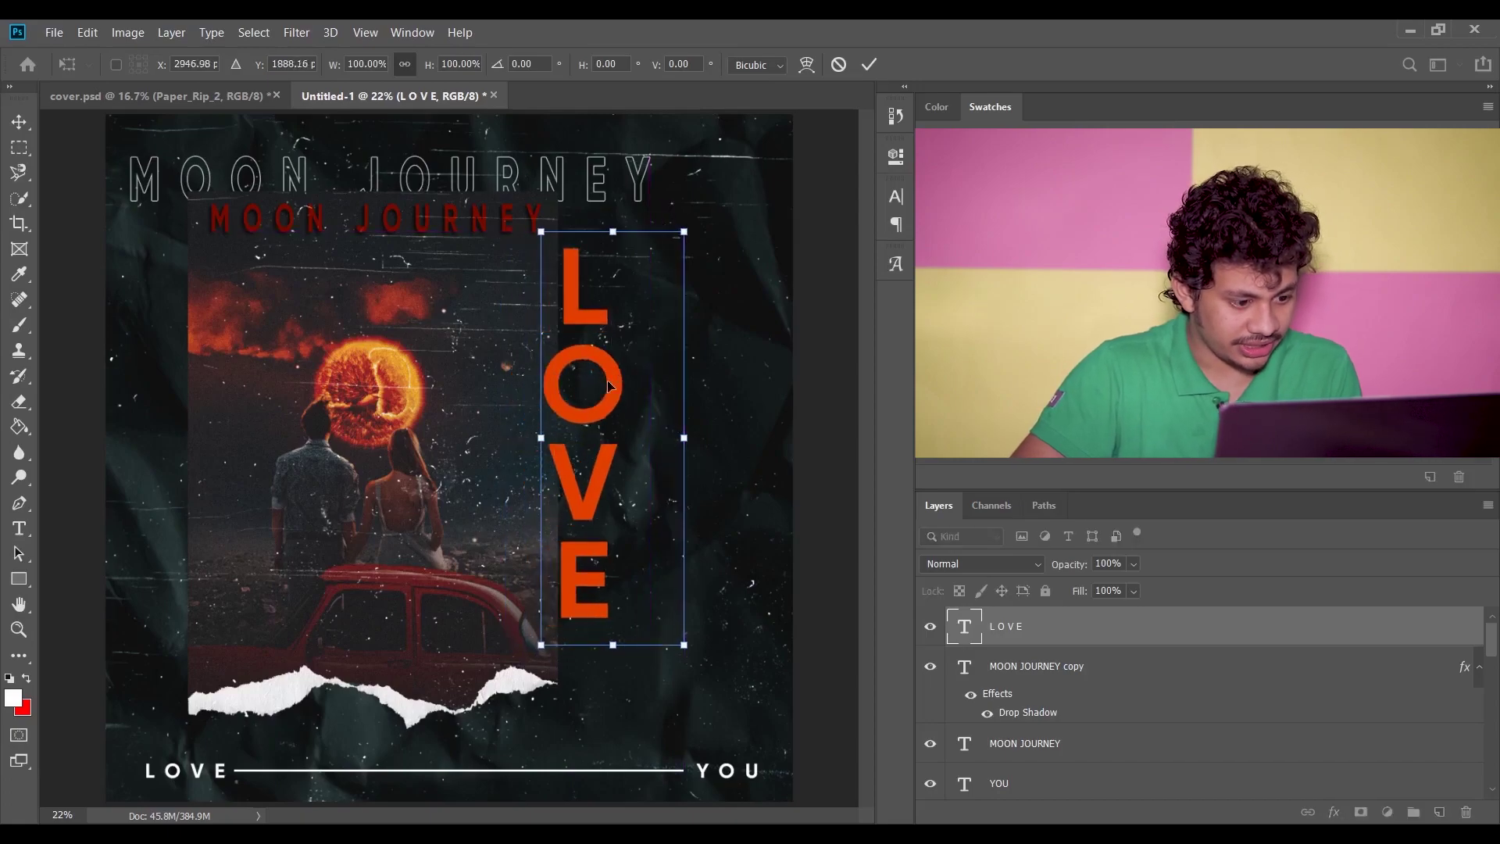
key(Right)
key(Right)
key(Right)
key(Right)
key(Right)
key(Right)
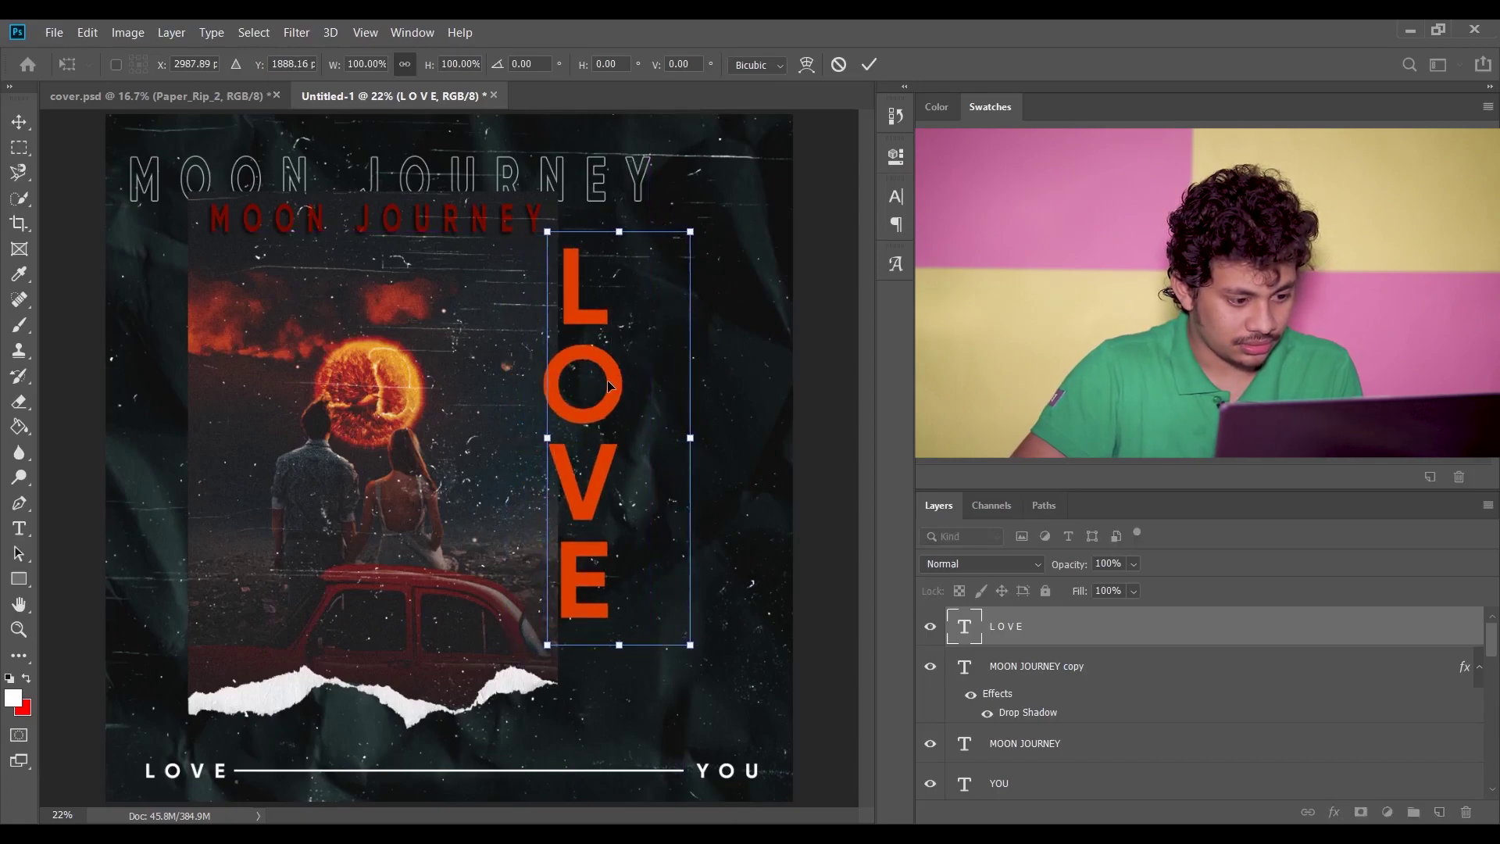
drag(623, 402, 657, 401)
key(Return)
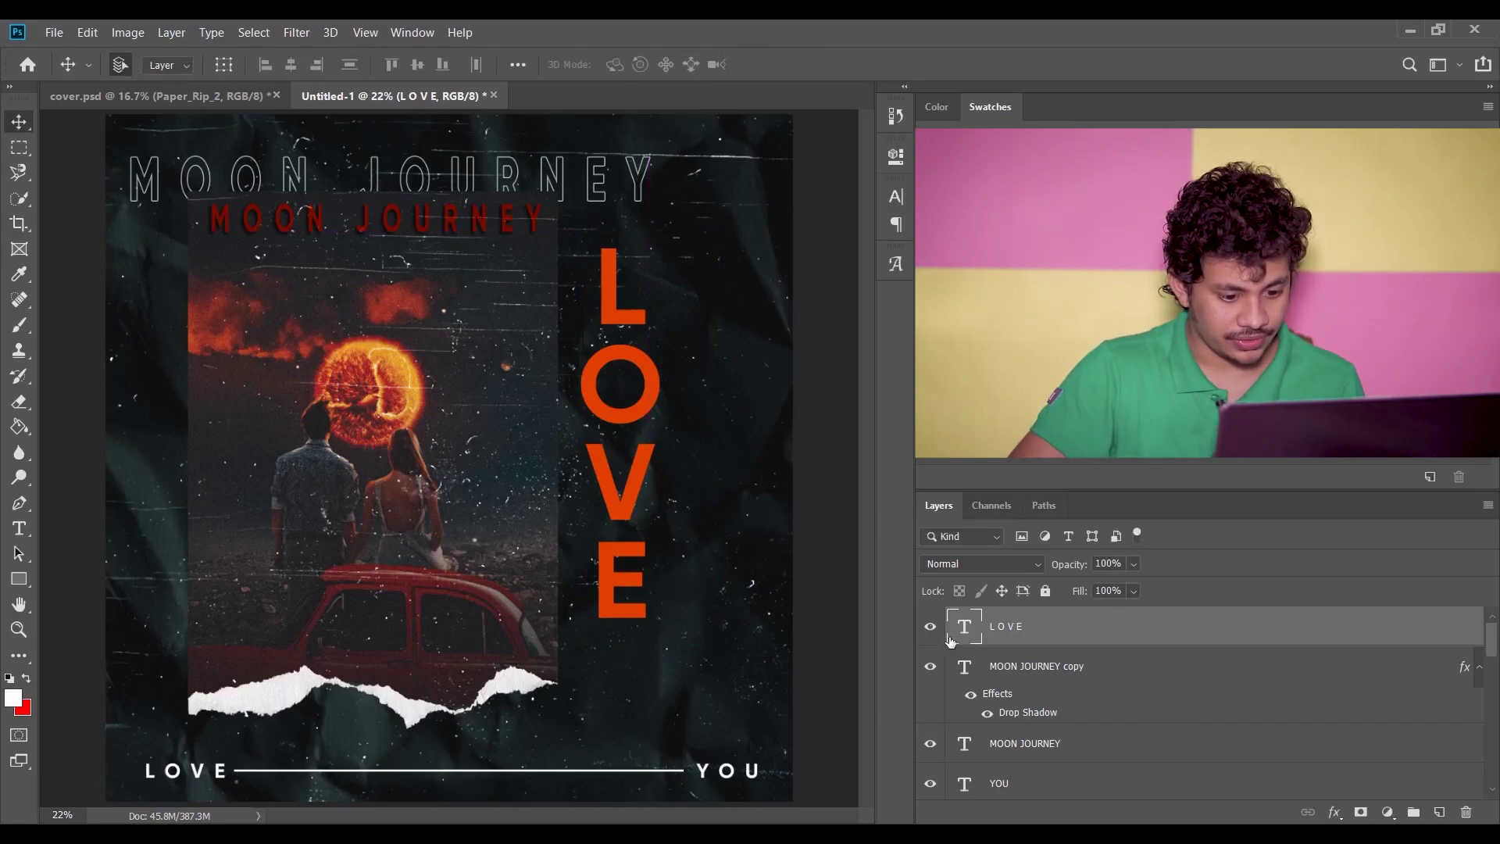
Keep LOVE's blend mode at Normal, duplicate the layer, and hide the copy
click(981, 564)
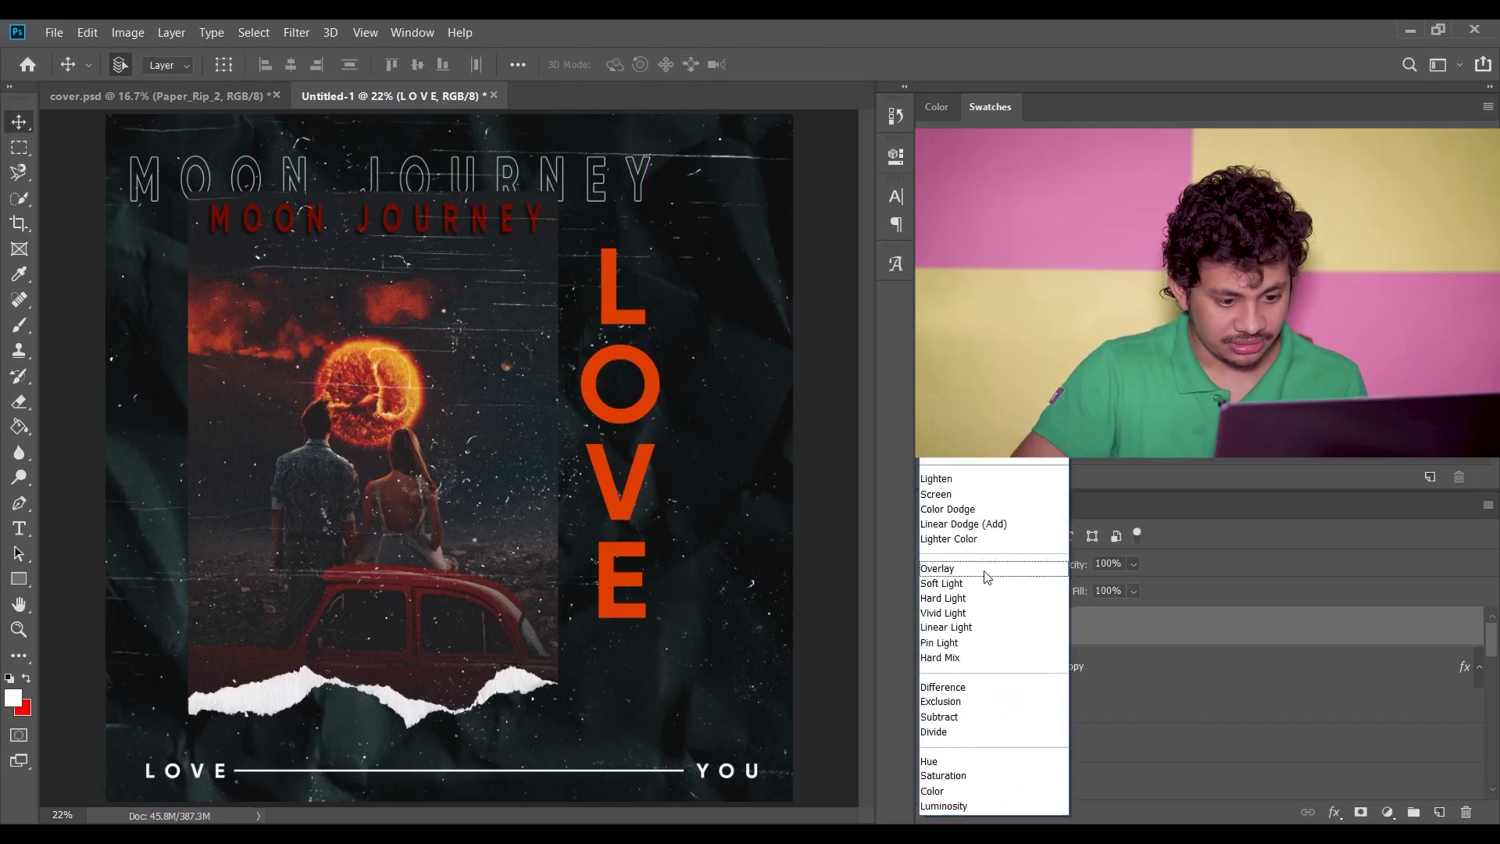
click(1113, 633)
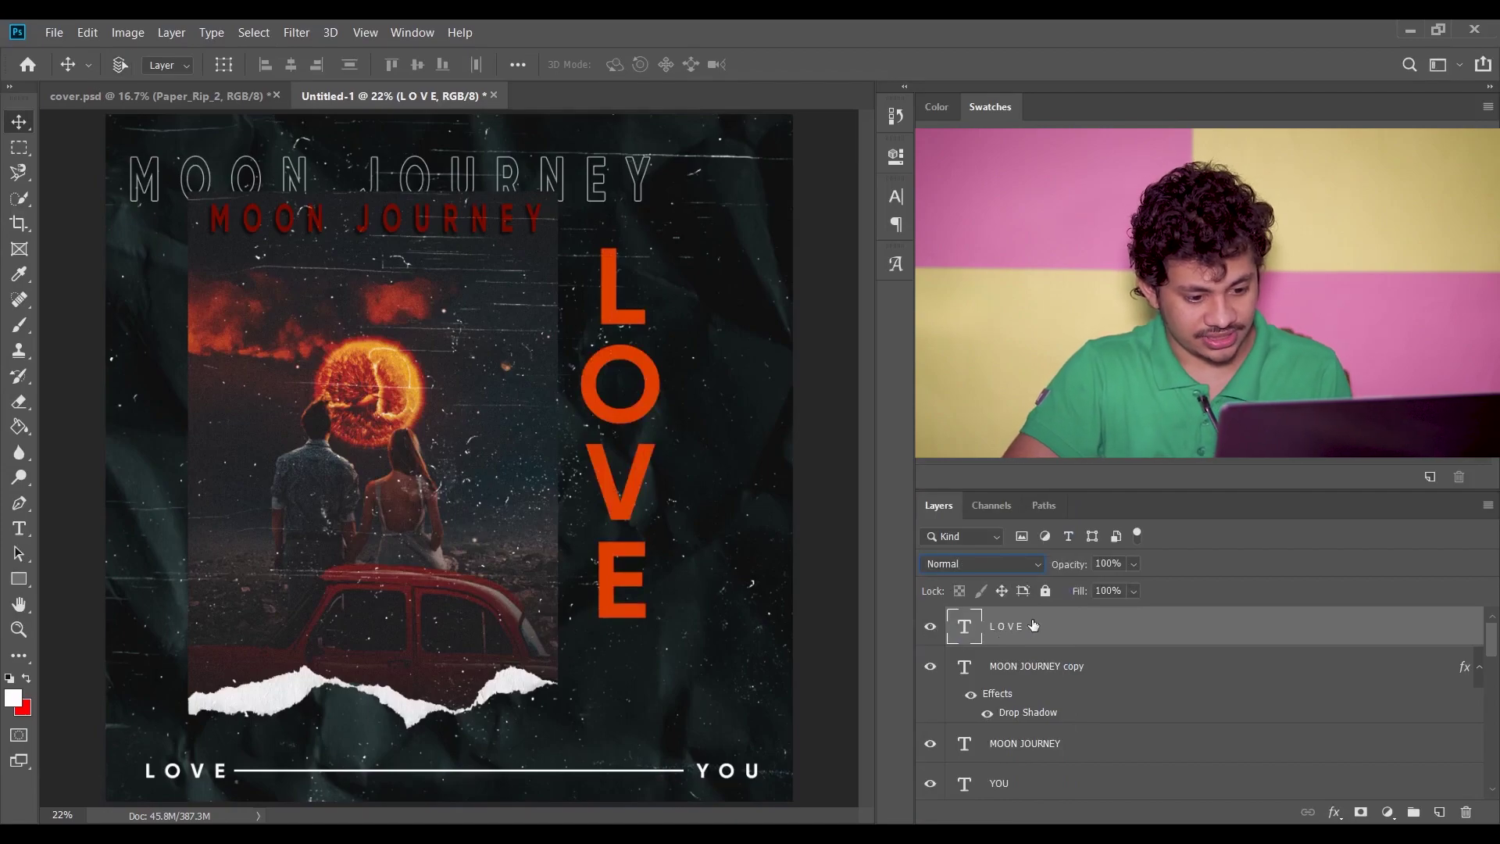
key(ctrl+j)
click(929, 628)
click(1293, 681)
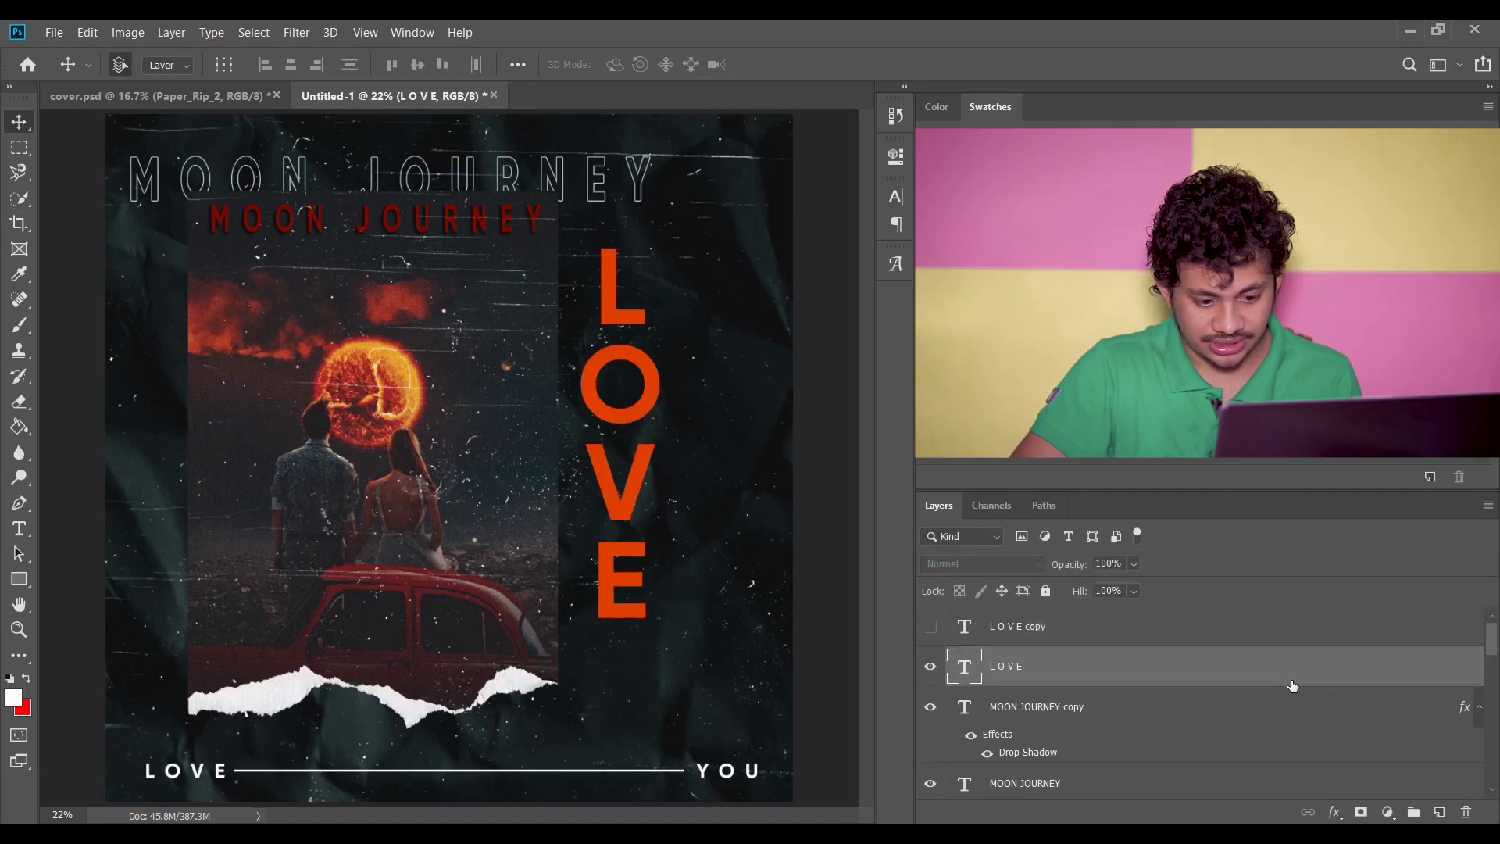
Add a white outline stroke to the original LOVE layer
click(1334, 812)
click(1394, 634)
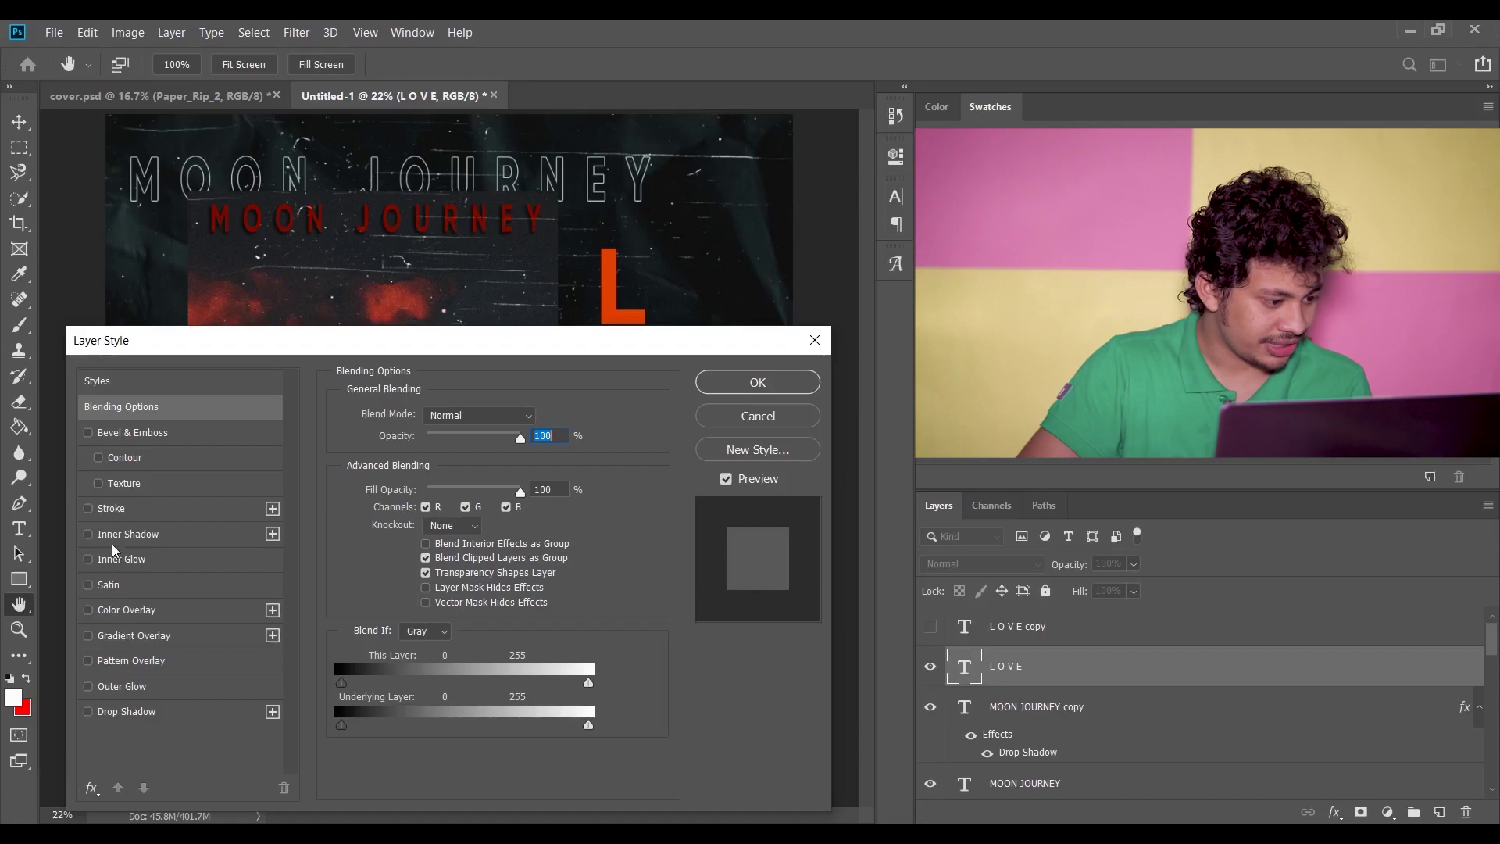
click(113, 508)
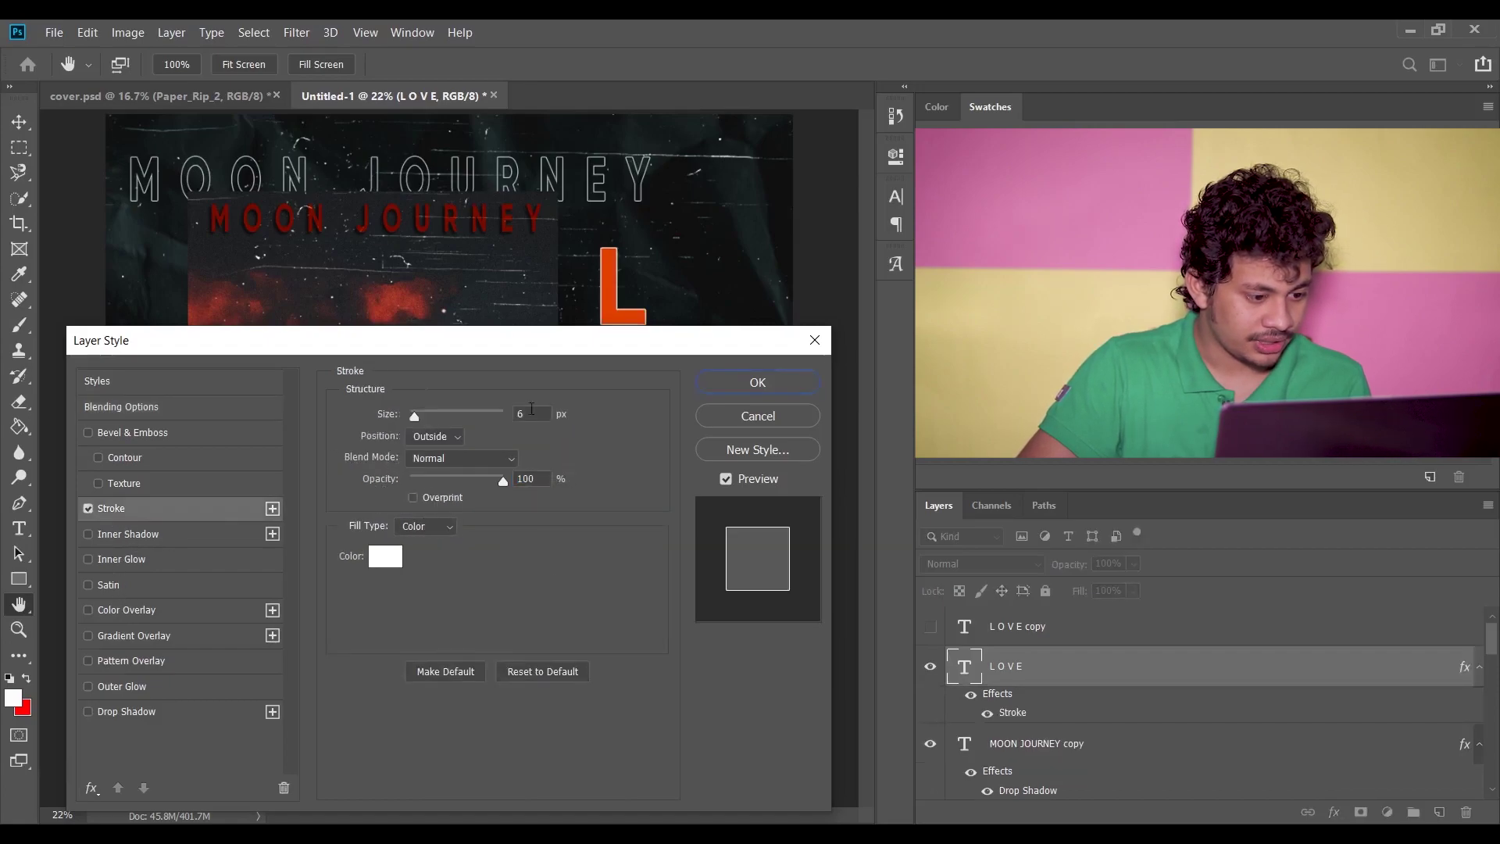
click(781, 382)
Set the original LOVE's Fill to 0% and Opacity to 67%, then show the orange copy
drag(1091, 611, 1009, 612)
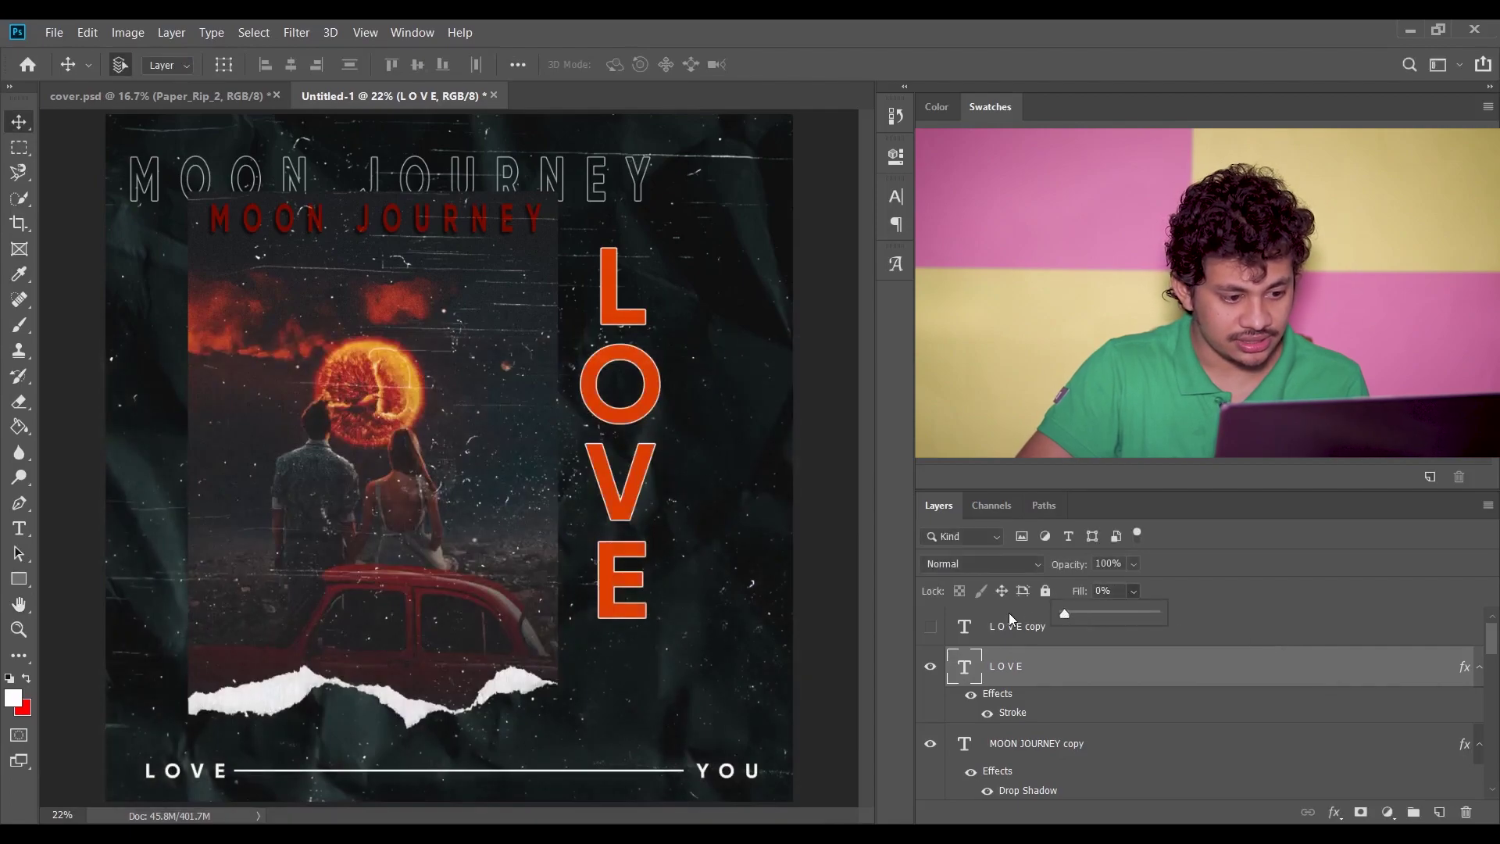
click(1002, 629)
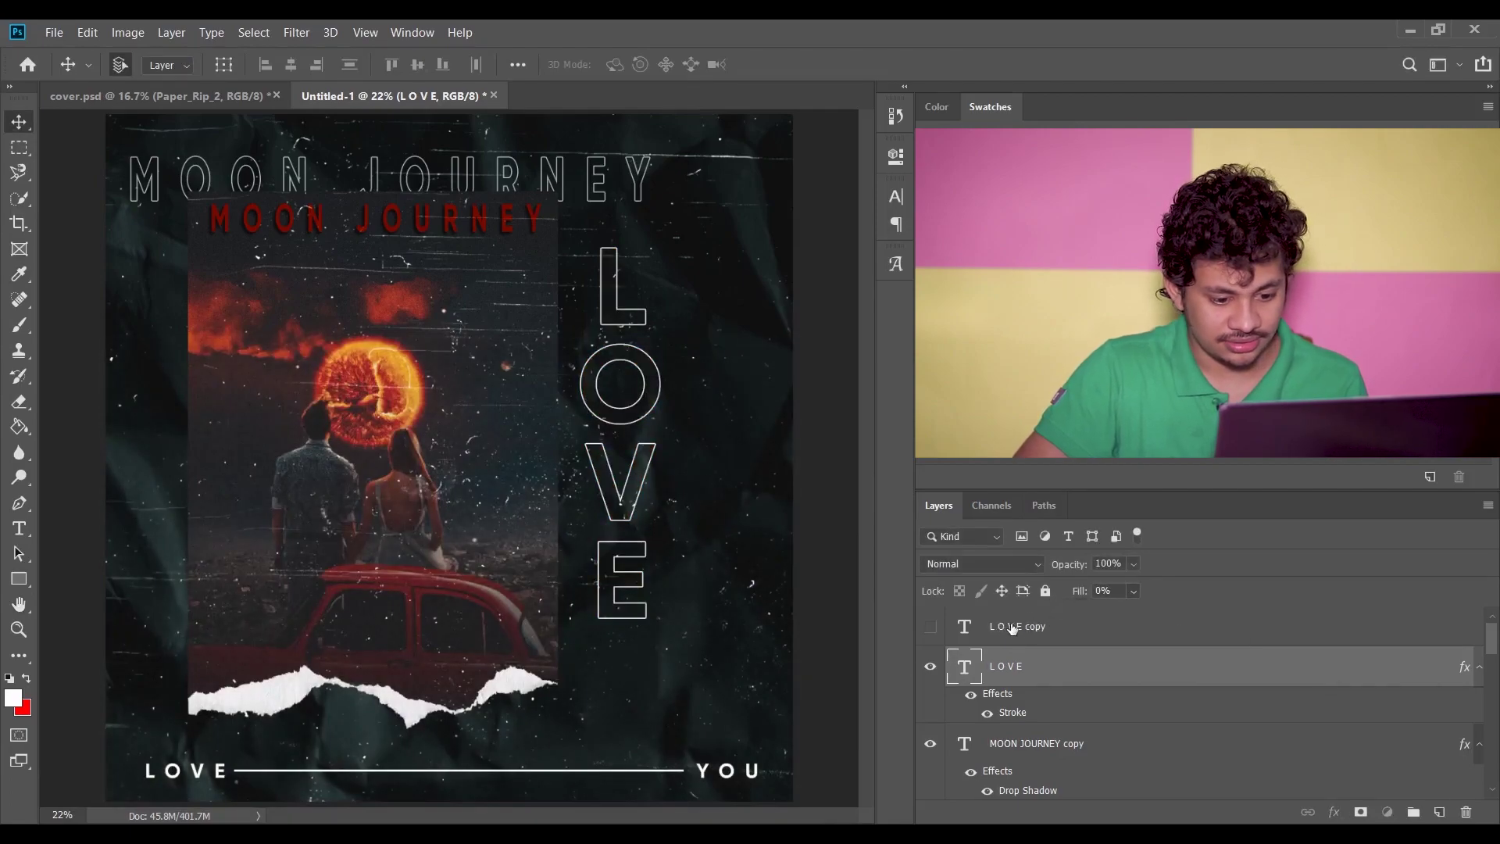
click(1003, 627)
click(1045, 662)
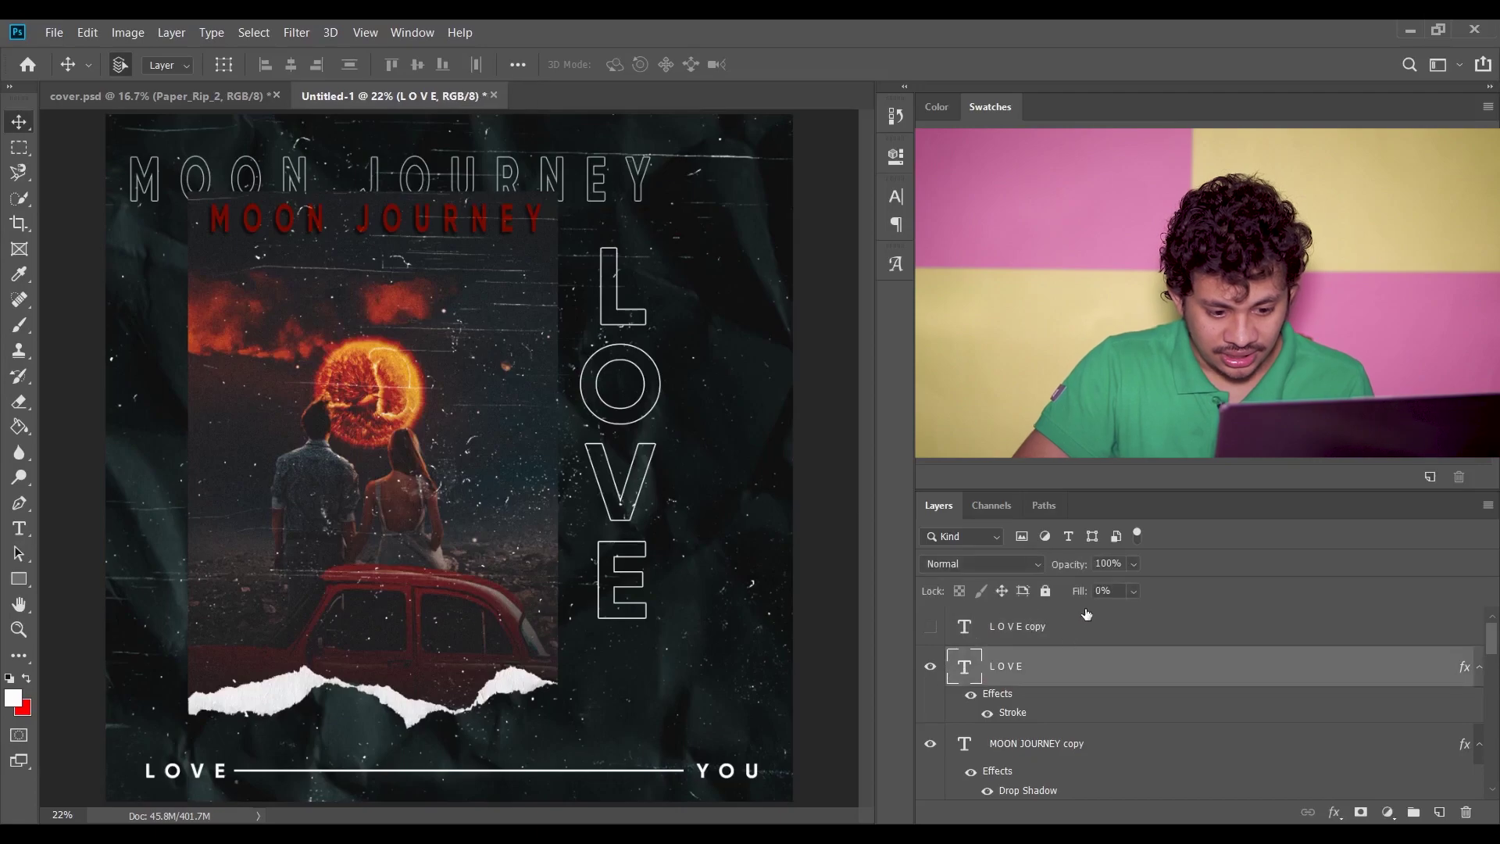
click(1132, 568)
drag(1131, 587, 1125, 593)
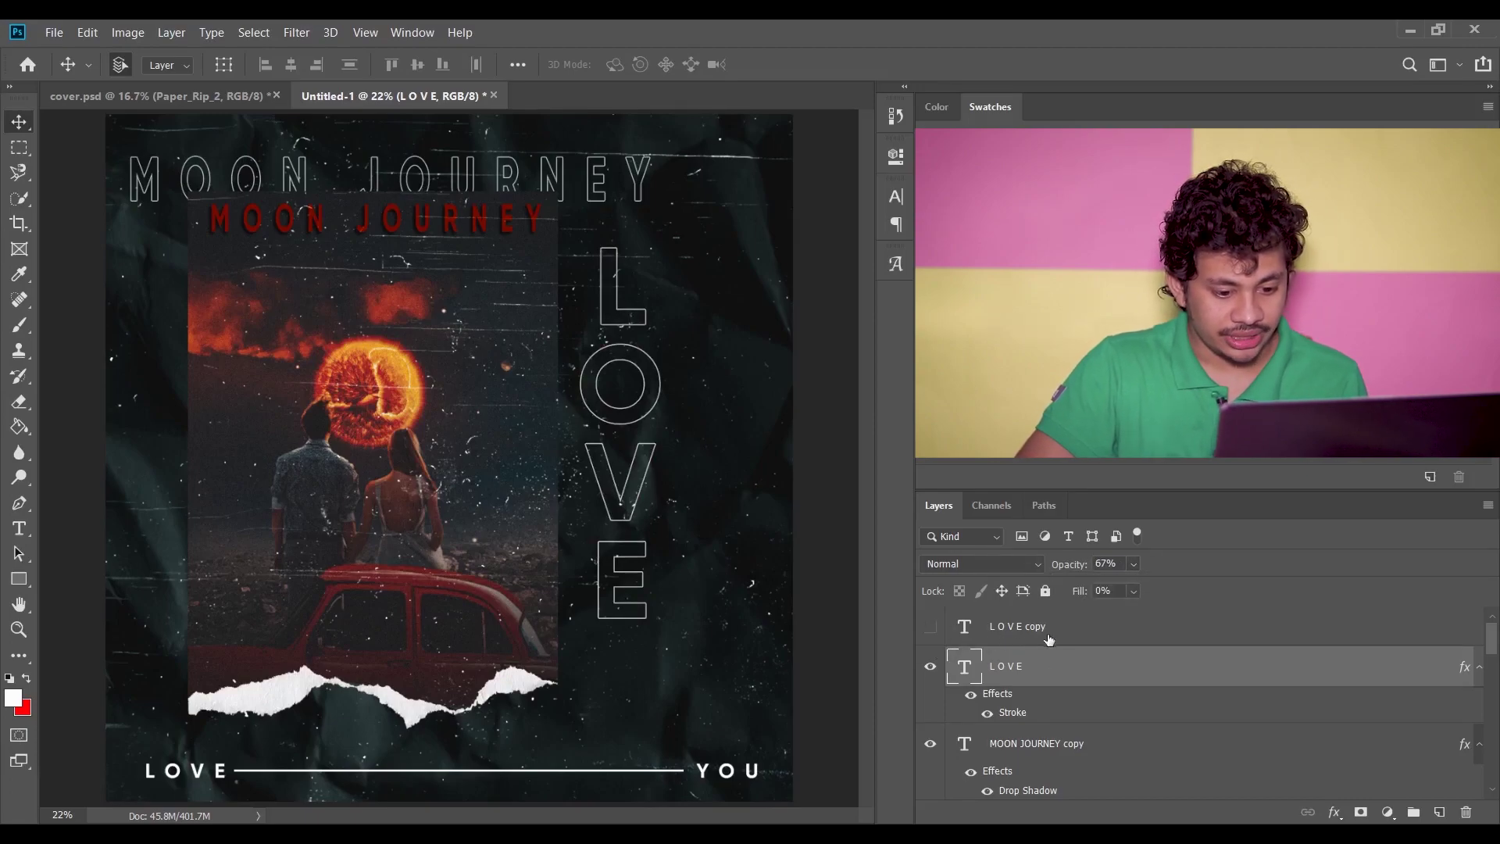
click(931, 627)
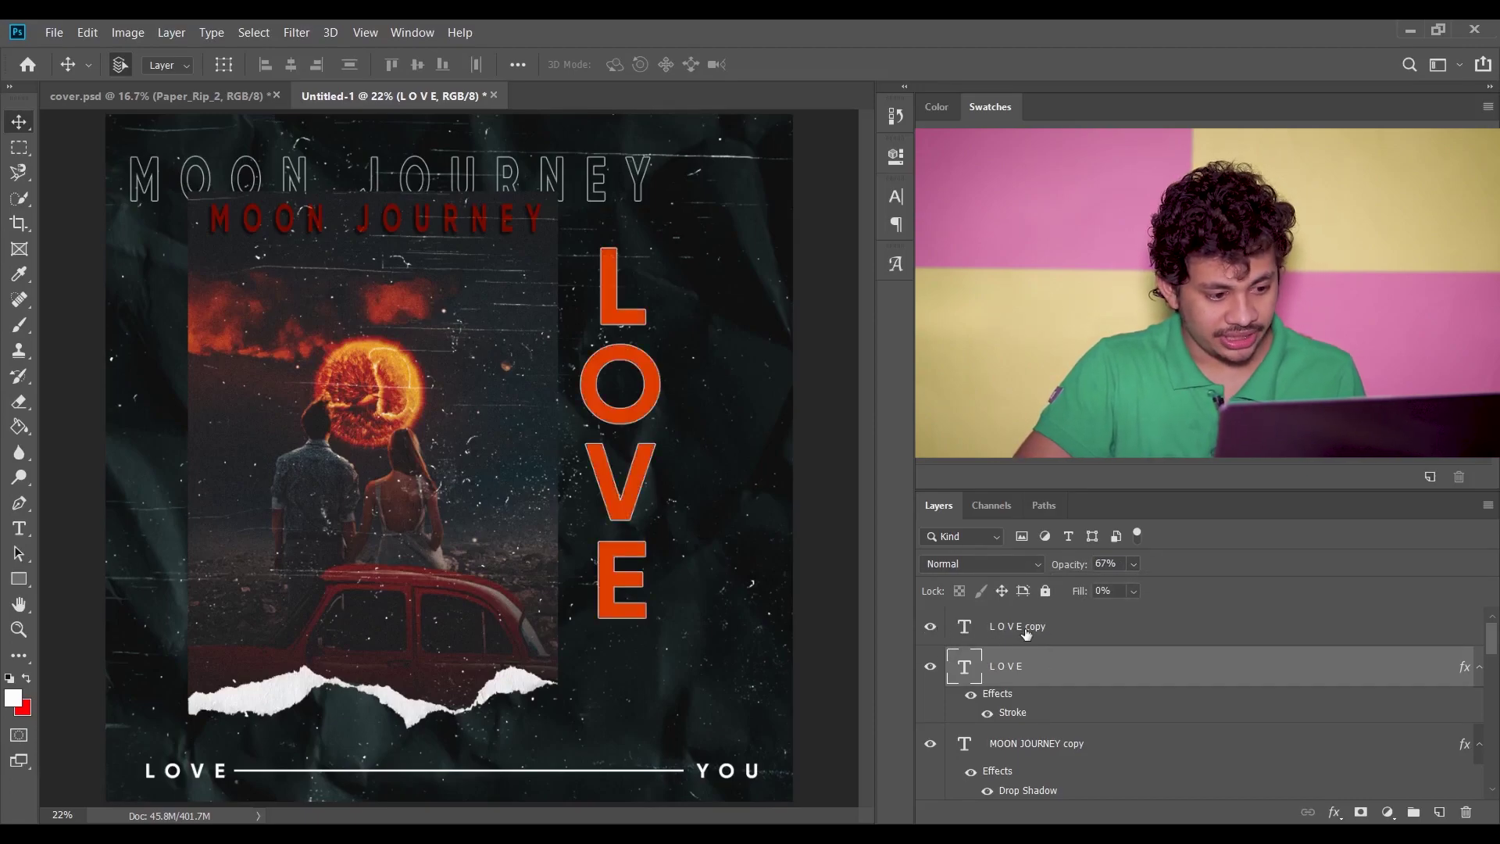
Shift the LOVE copy left off the outline, blend it in Soft Light, and select both copies
click(962, 632)
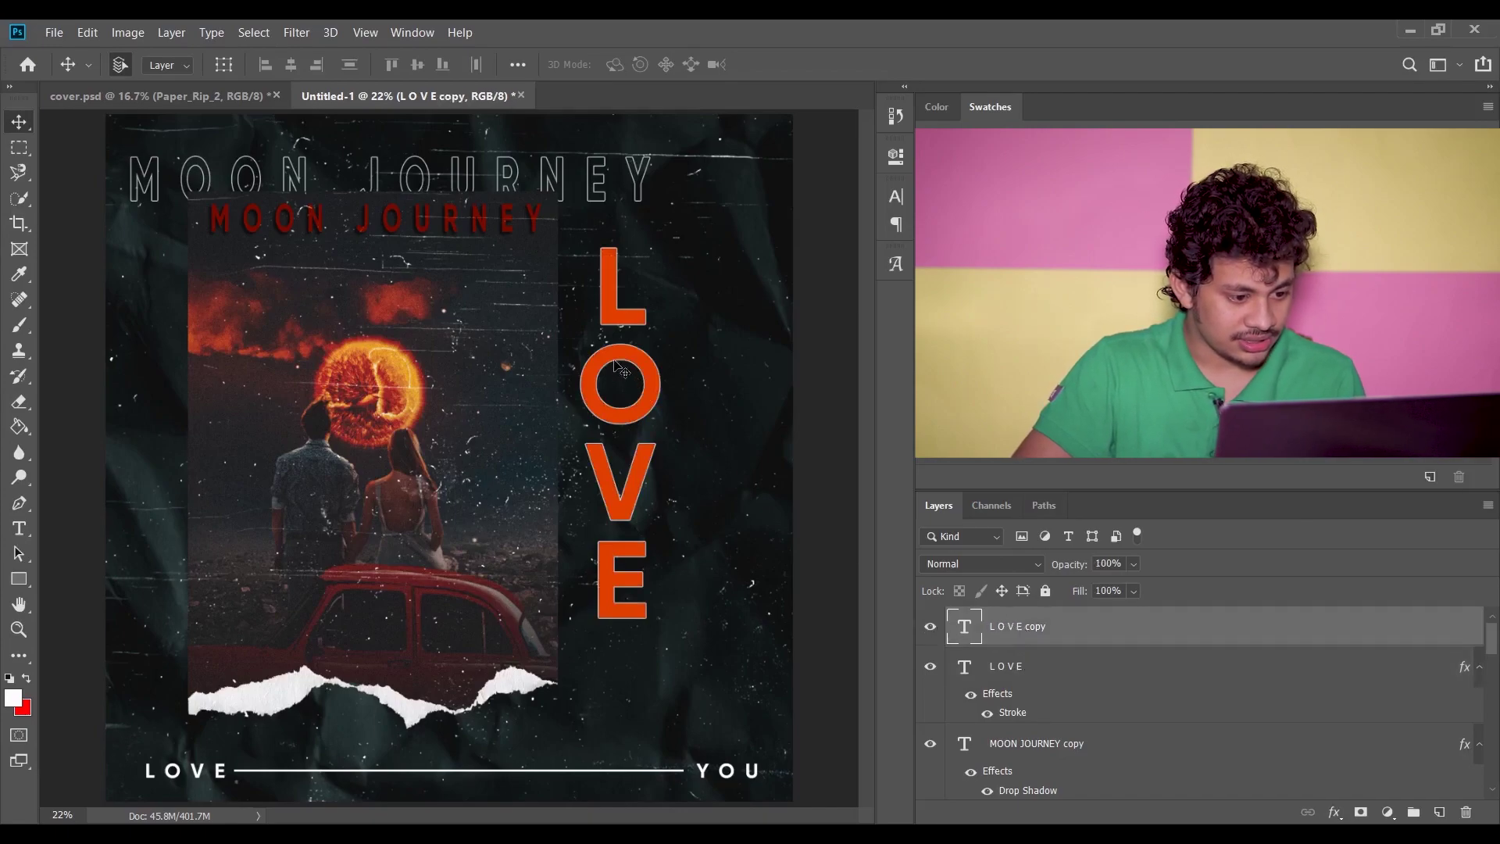
drag(607, 361, 588, 359)
click(949, 564)
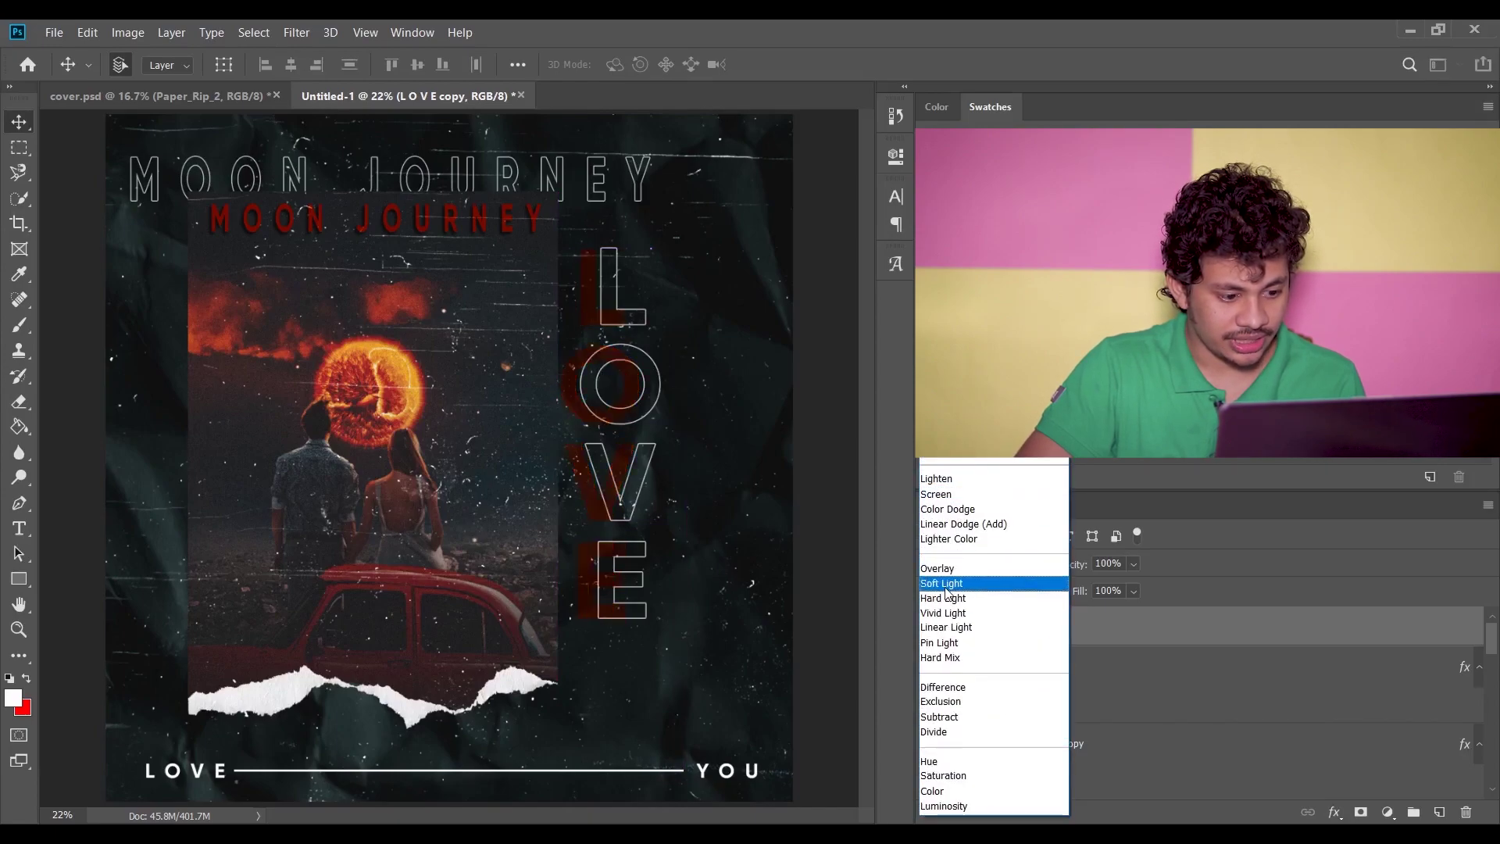
click(947, 584)
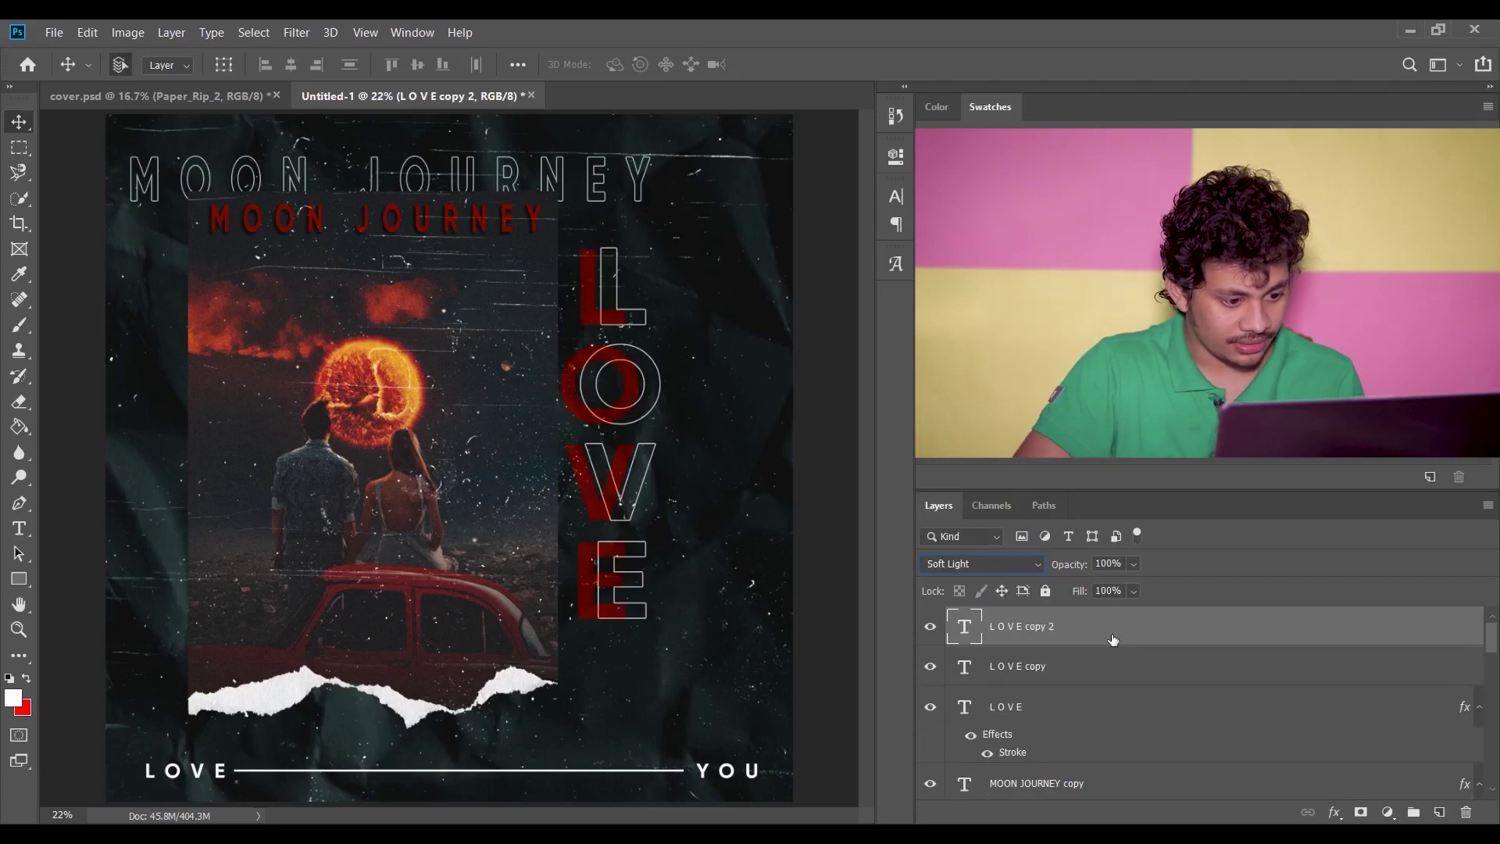
click(930, 626)
click(930, 626)
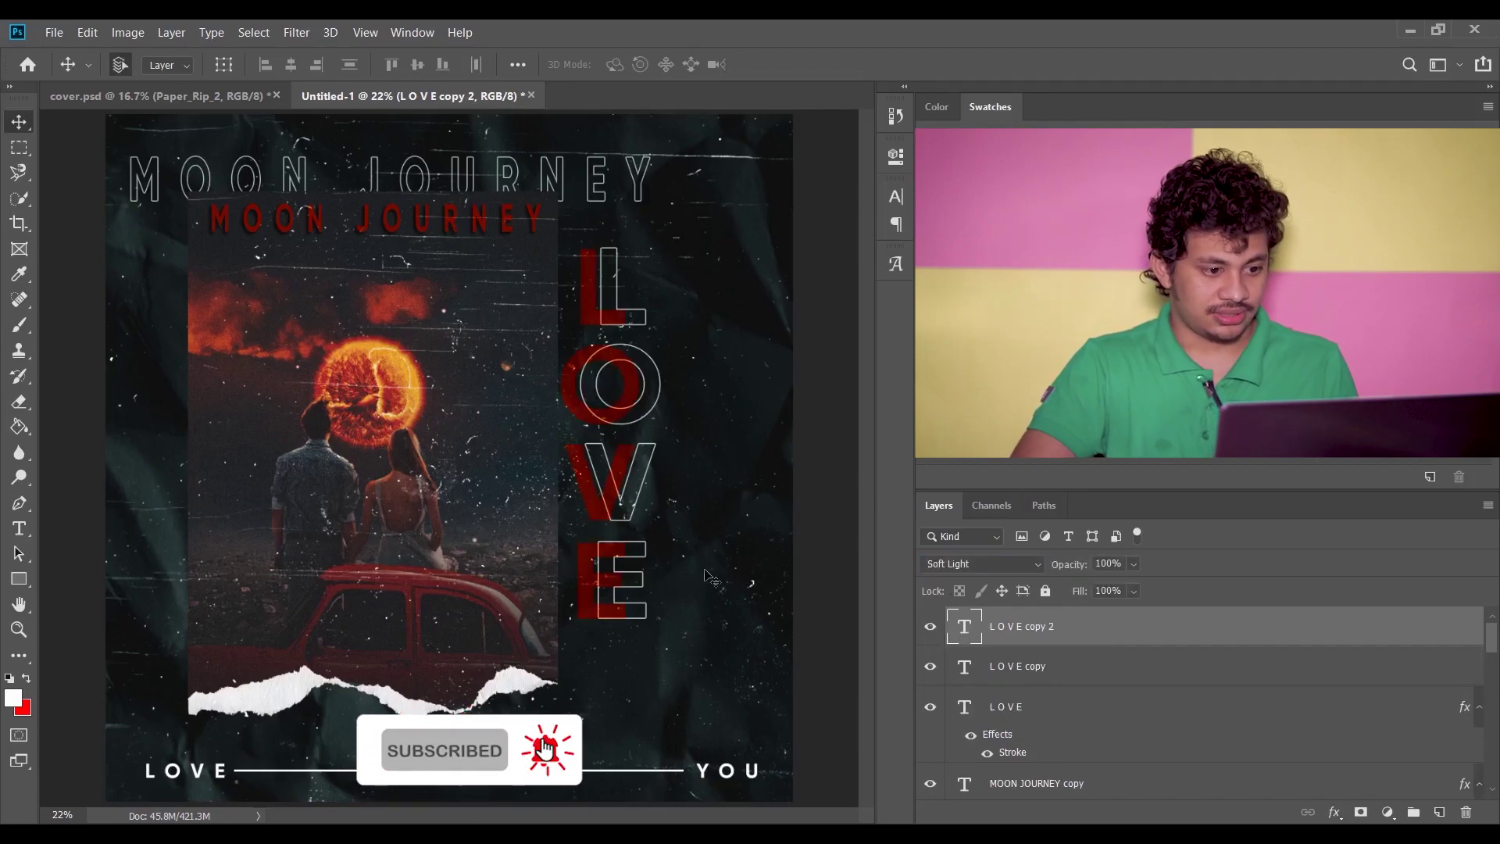
shift+click(1044, 666)
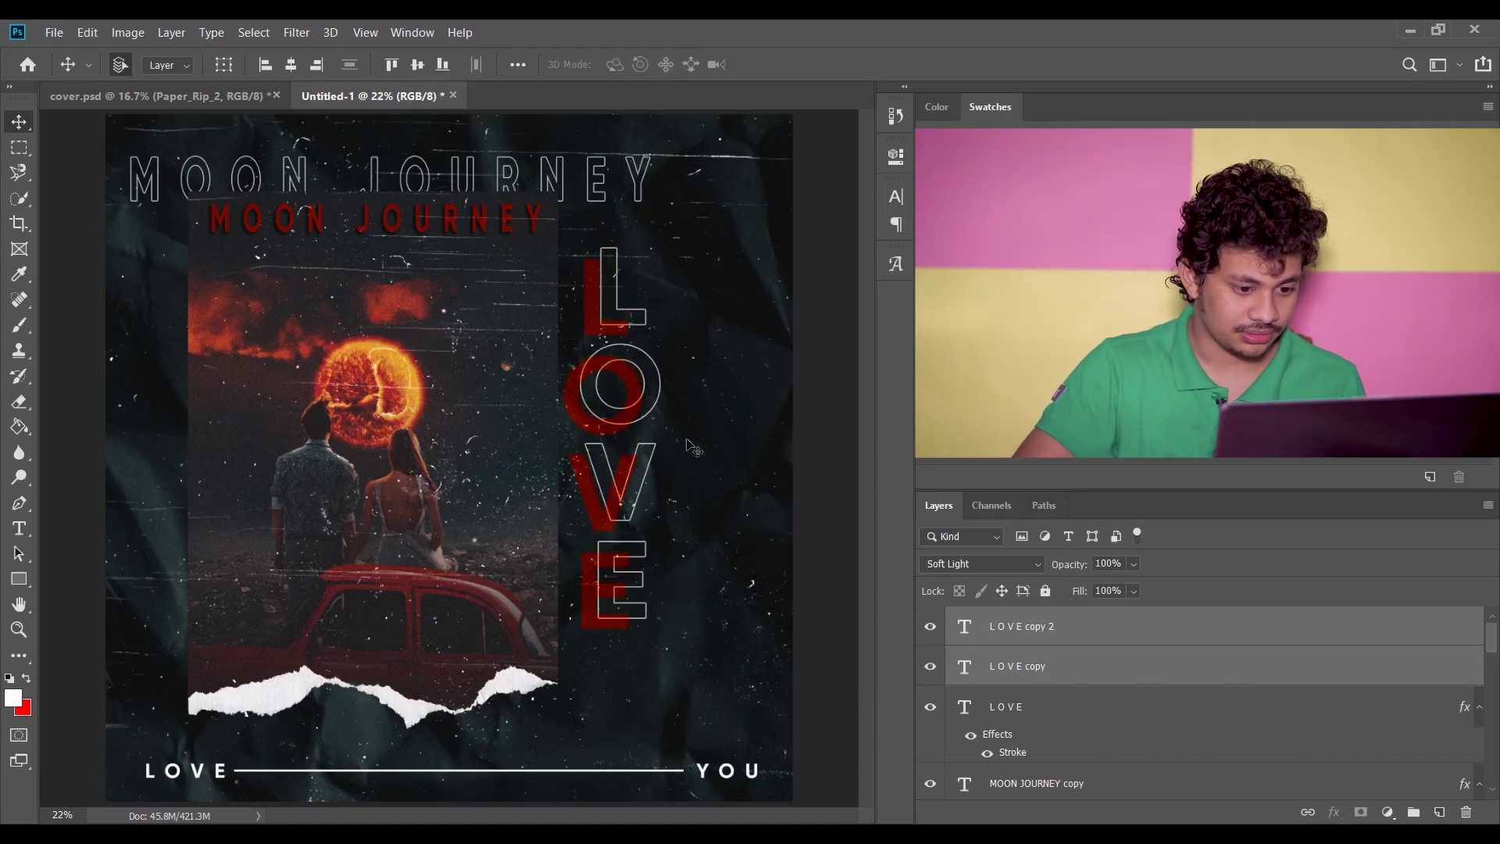
click(827, 436)
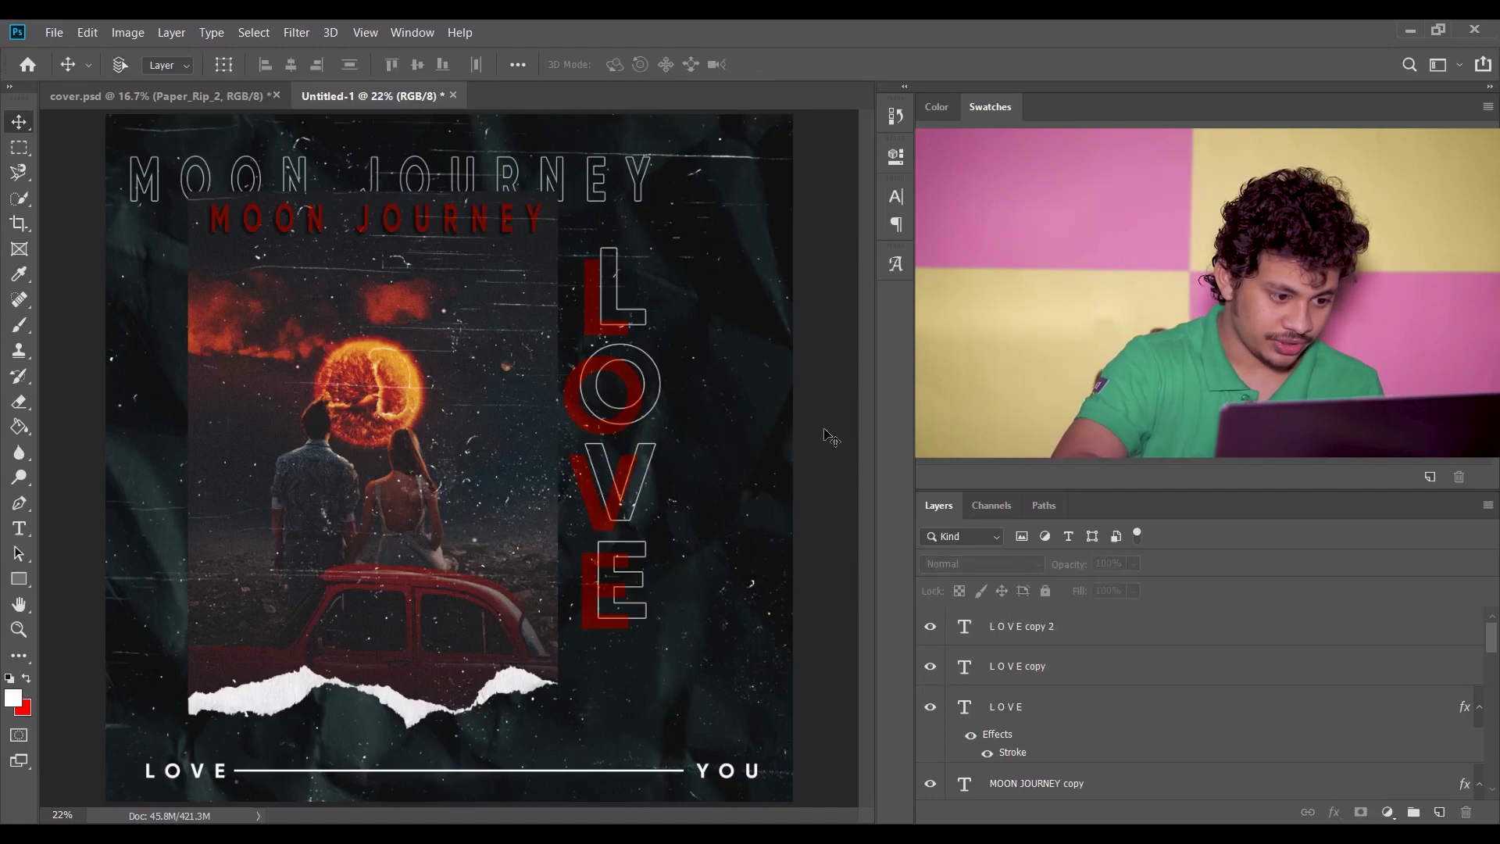
key(ctrl+minus)
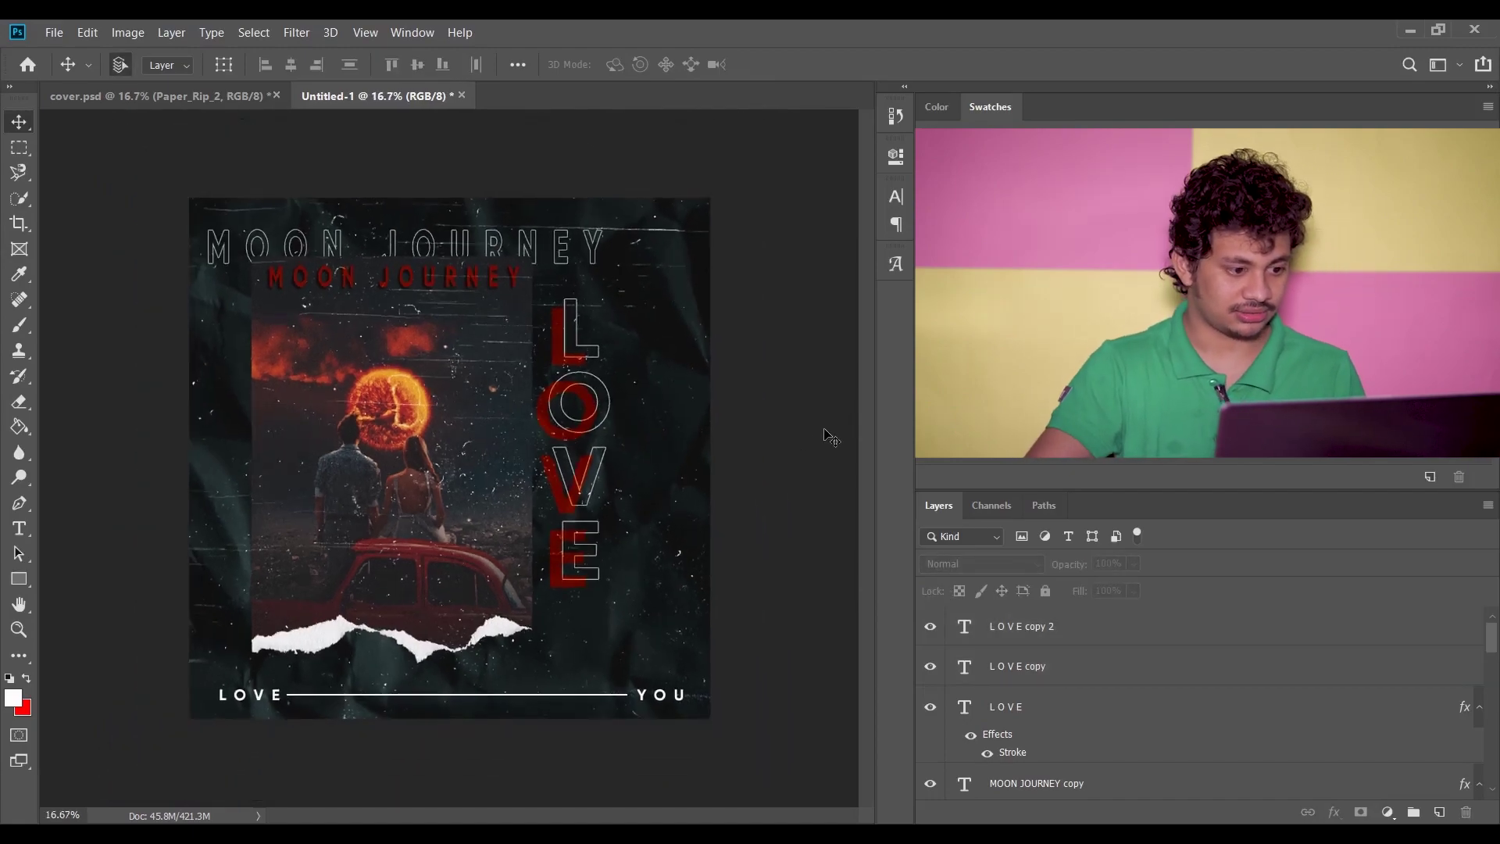